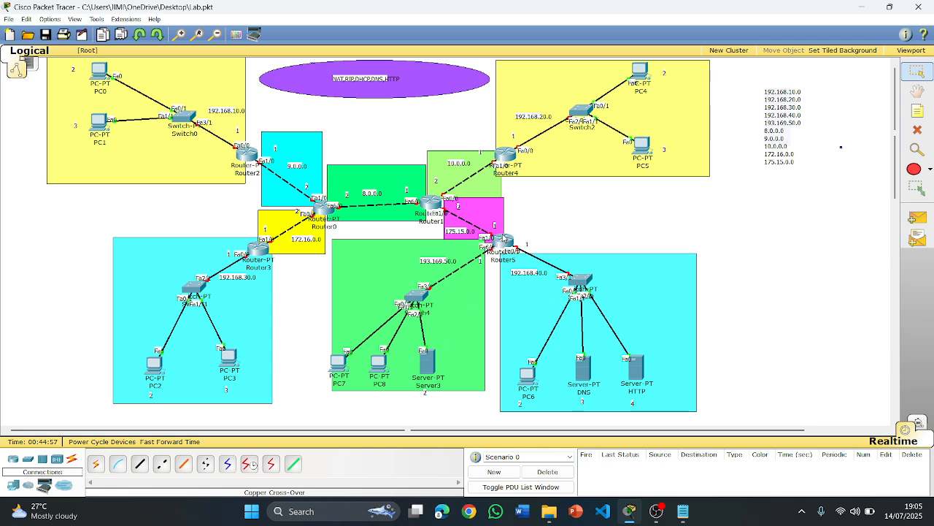
{"action": "mouse_move", "coordinate": [503, 238]}
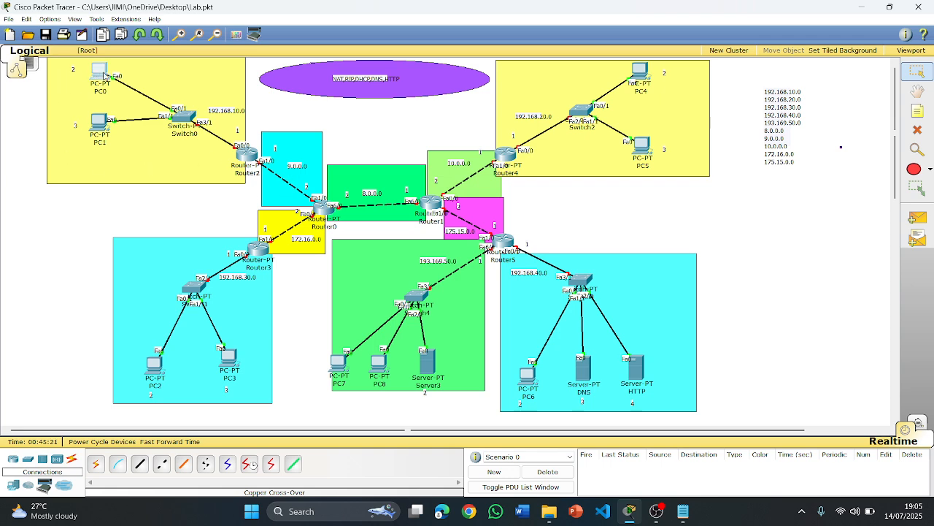
{"action": "left_click", "coordinate": [103, 73]}
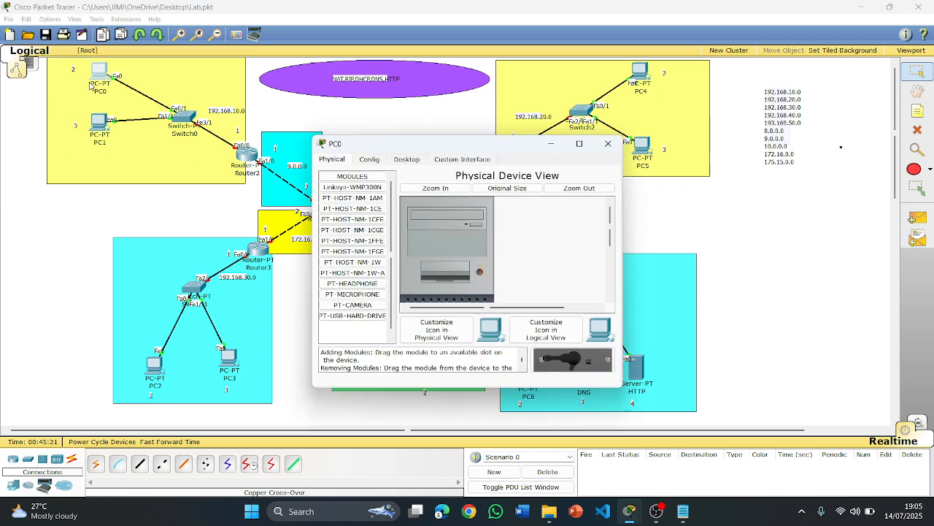
{"action": "left_click", "coordinate": [608, 143]}
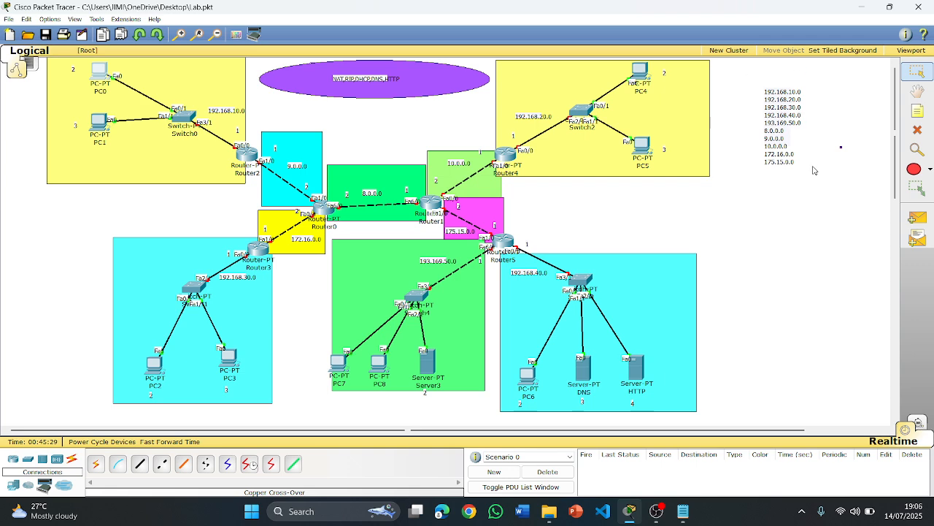
Step: Set PC0's static IP address to 192.168.10.2 in its IP configuration and close the device window
{"action": "left_click", "coordinate": [99, 73]}
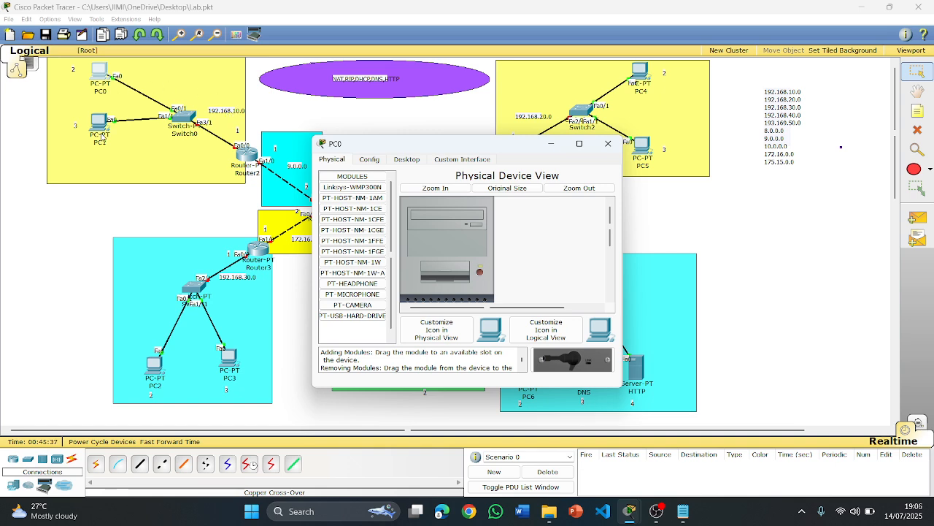
{"action": "left_click_drag", "start_coordinate": [406, 144], "coordinate": [456, 100]}
{"action": "left_click", "coordinate": [451, 118]}
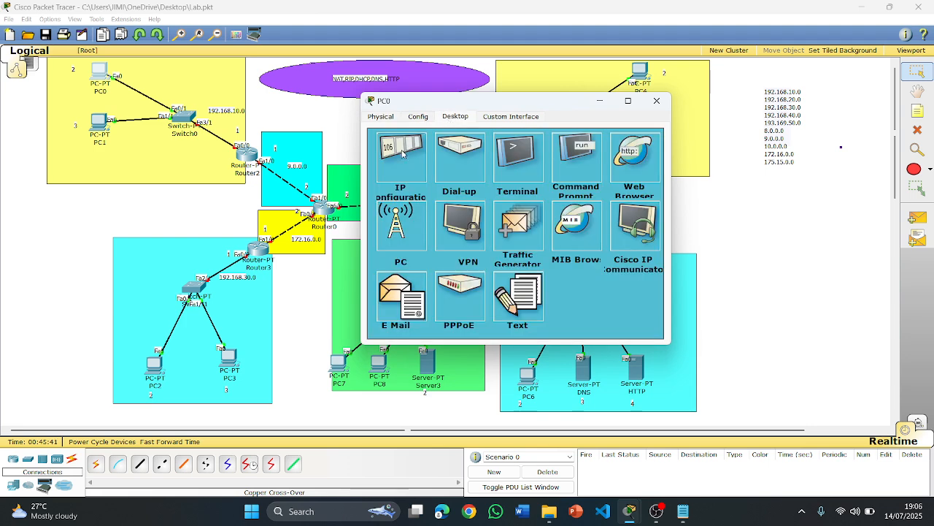
{"action": "left_click", "coordinate": [402, 154]}
{"action": "left_click", "coordinate": [478, 176]}
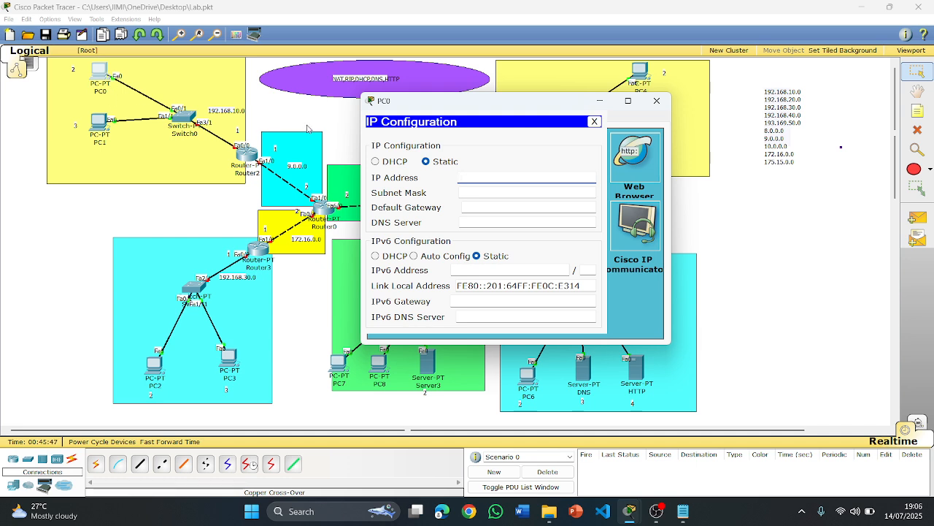
{"action": "type", "text": "192.168.10"}
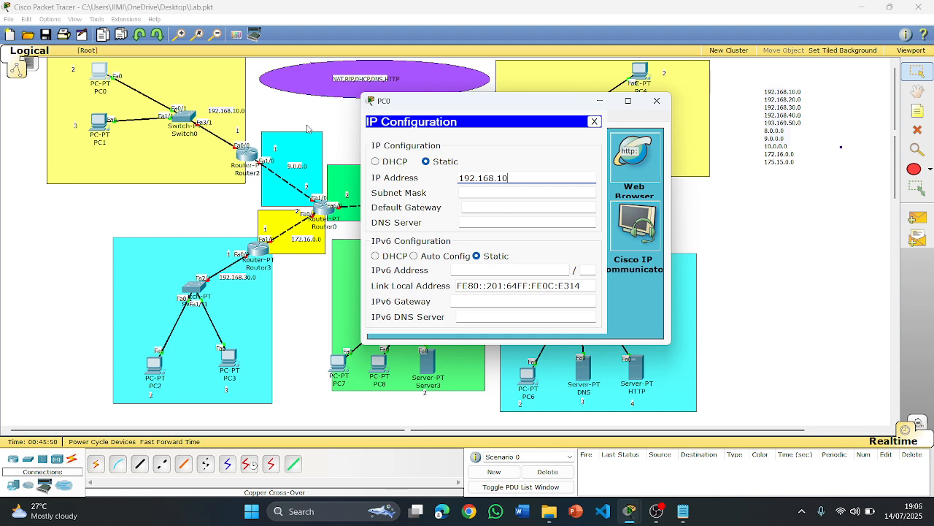
{"action": "type", "text": ".2"}
{"action": "left_click", "coordinate": [657, 101]}
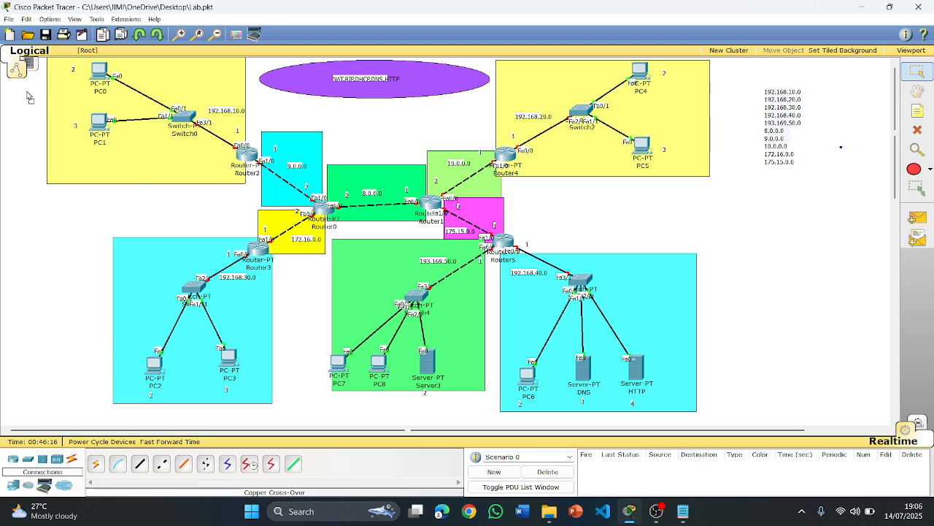
Step: Place a copy of the 9.0.0.0 note beside PC0 and change its text to 9.0.0.3
{"action": "key", "text": "ctrl+v"}
{"action": "left_click", "coordinate": [62, 64]}
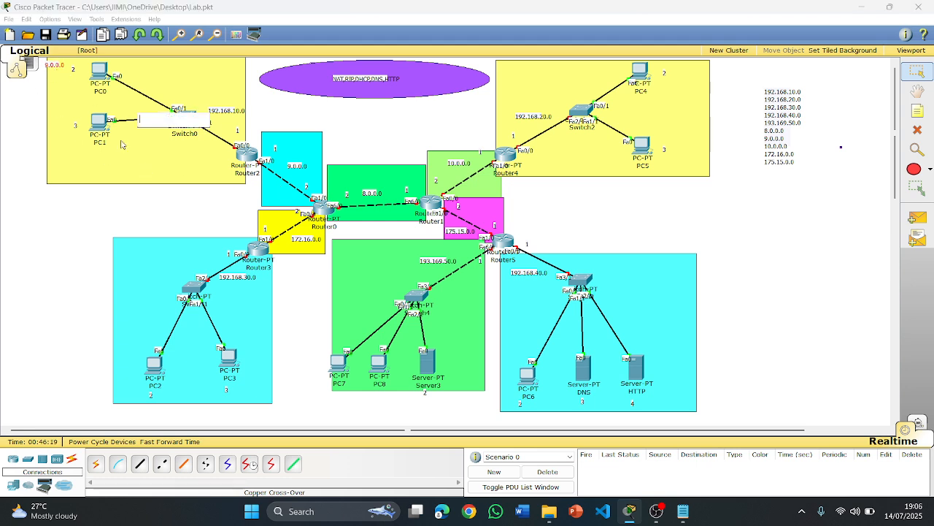
{"action": "left_click", "coordinate": [86, 217]}
{"action": "double_click", "coordinate": [54, 67]}
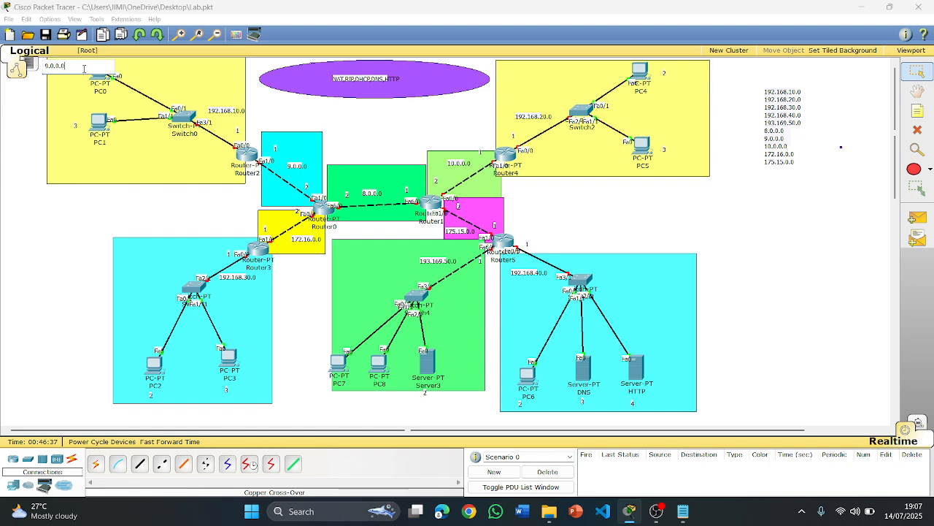
{"action": "left_click", "coordinate": [26, 218]}
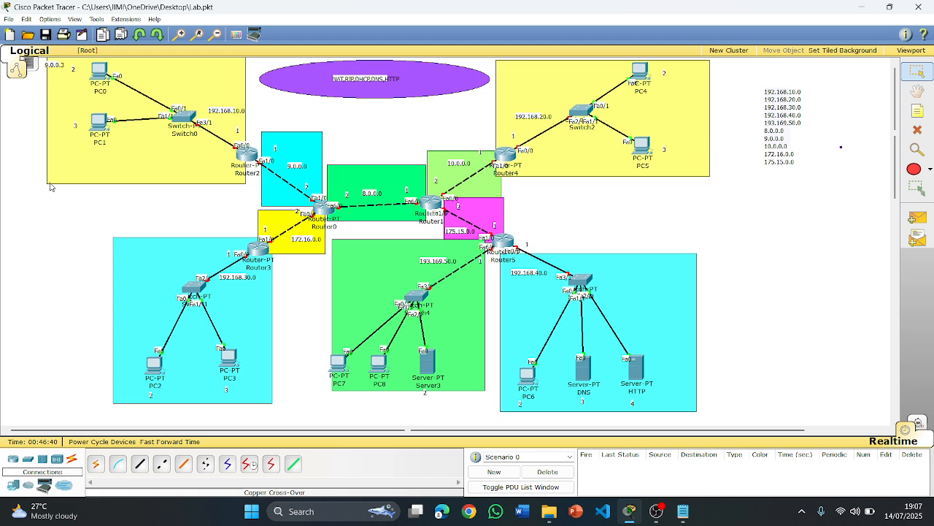
Step: Duplicate PC0's 9.0.0.3 note beside PC1 and change the copy's text to 9.0.0.4
{"action": "left_click_drag", "start_coordinate": [67, 115], "coordinate": [41, 123]}
{"action": "left_click", "coordinate": [60, 127]}
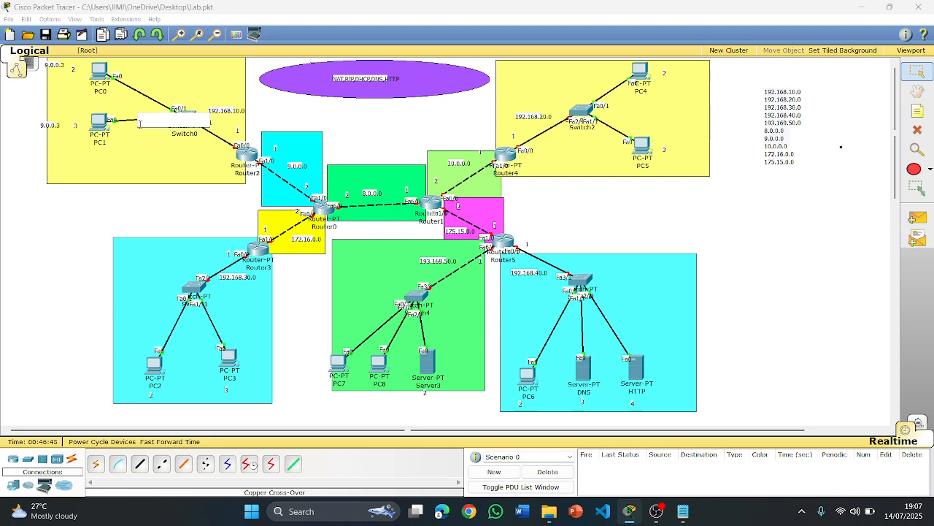
{"action": "left_click", "coordinate": [90, 246]}
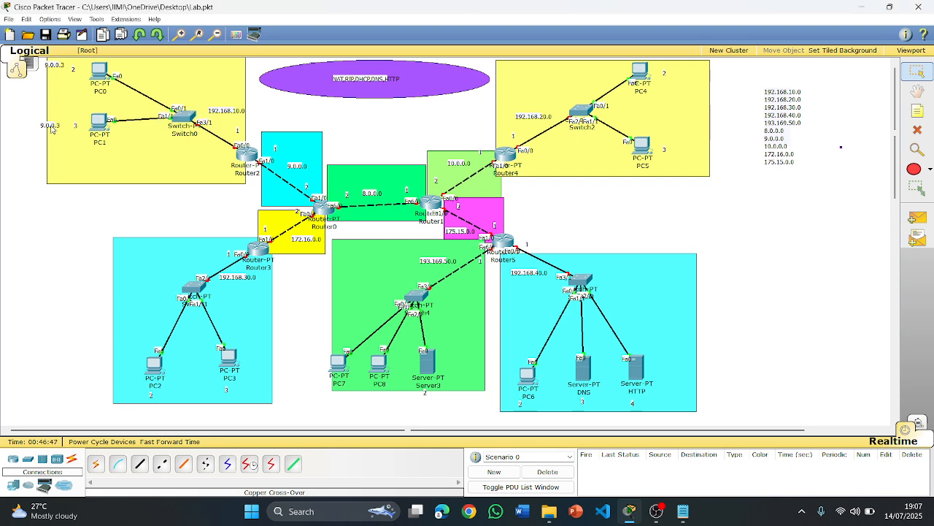
{"action": "left_click", "coordinate": [53, 127]}
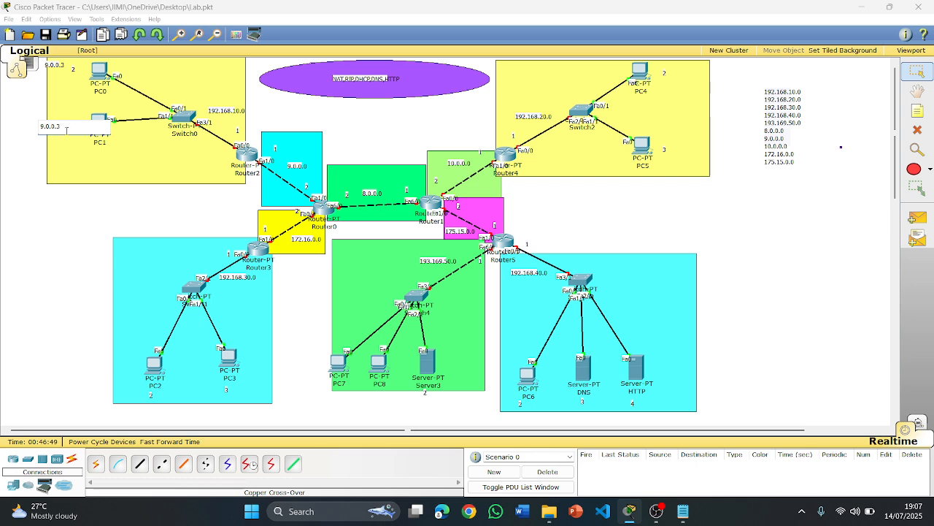
{"action": "left_click", "coordinate": [57, 232]}
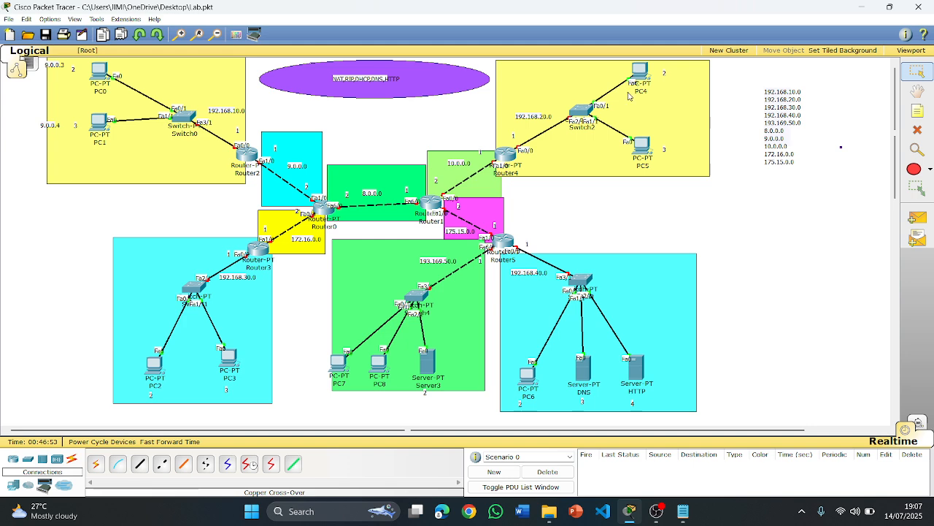
Step: Add a note reading 10.0.0.3 beside PC4 and another reading 10.0.0.4 beside PC5
{"action": "left_click", "coordinate": [920, 114]}
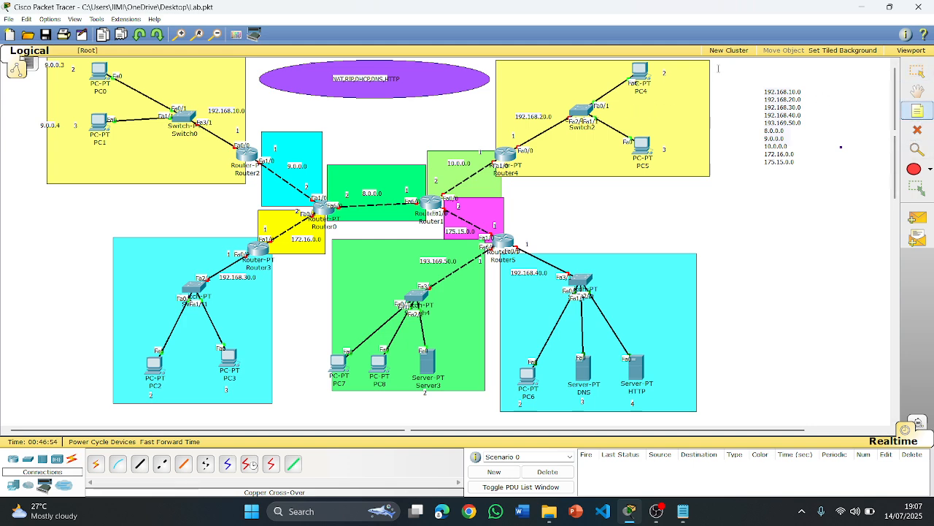
{"action": "left_click", "coordinate": [681, 71]}
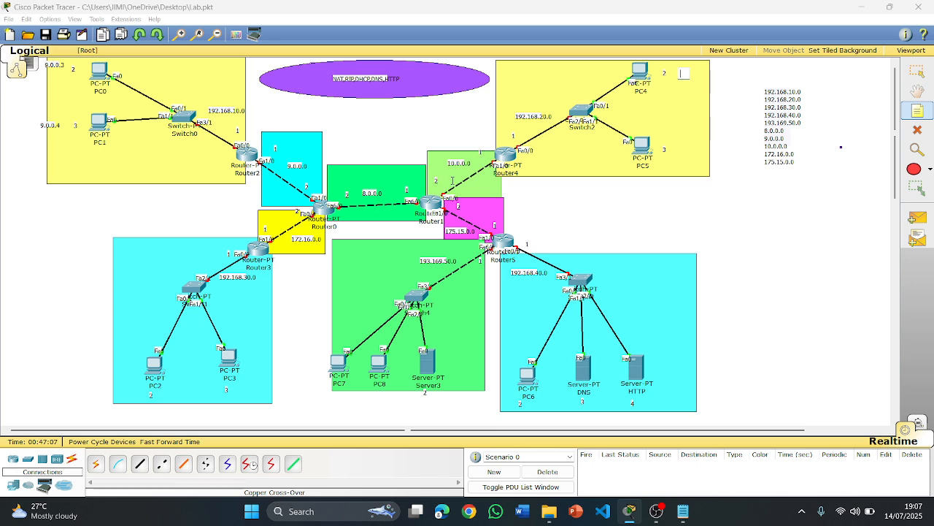
{"action": "type", "text": "10.0"}
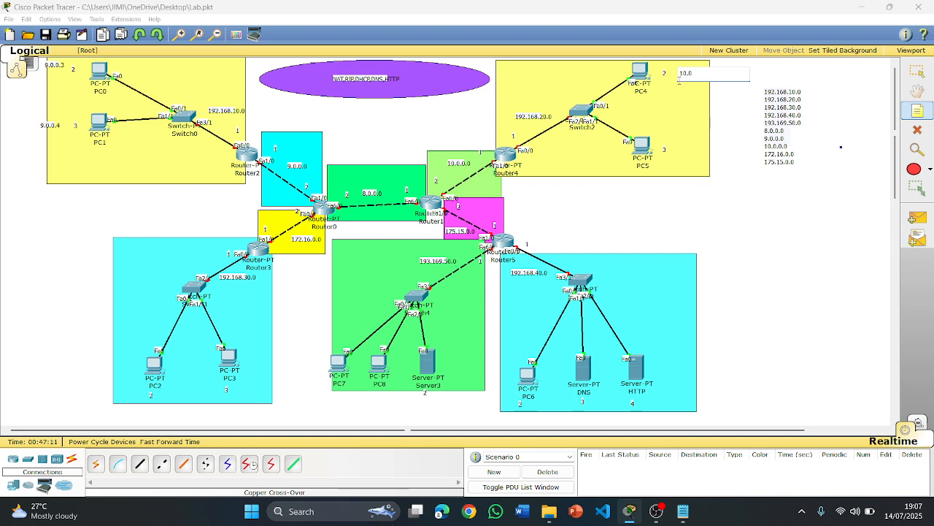
{"action": "type", "text": ".0.3"}
{"action": "left_click", "coordinate": [793, 122]}
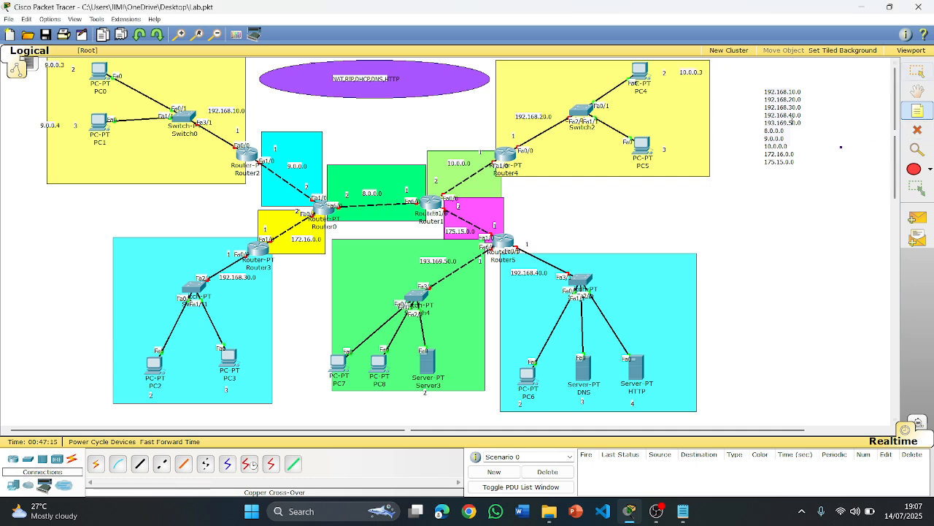
{"action": "left_click", "coordinate": [686, 144]}
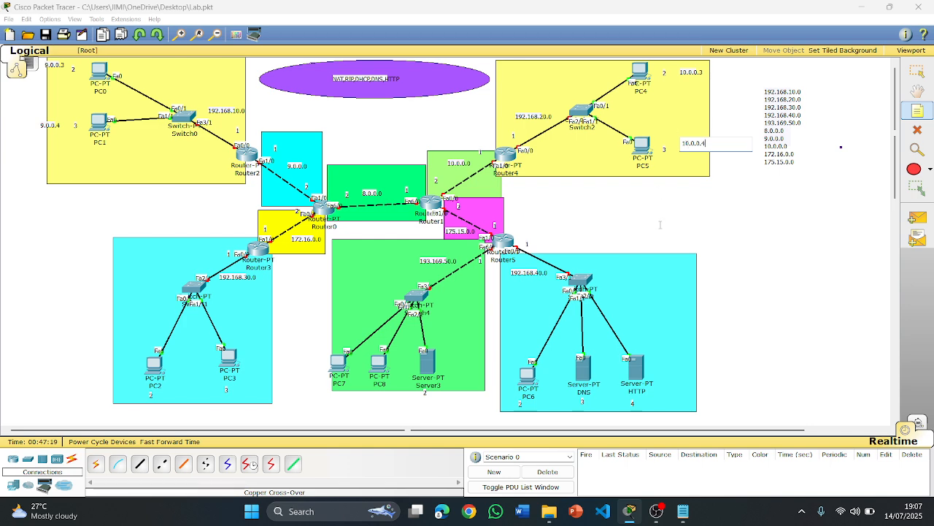
{"action": "key", "text": "Escape"}
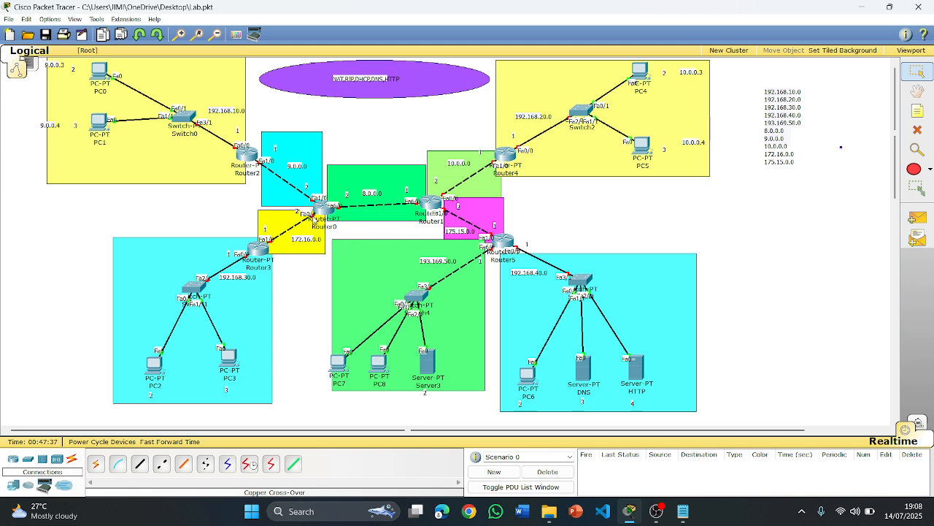
Step: Add a note reading 172.16.0.3 below PC2 and a copy of it below PC3 changed to 172.16.0.4
{"action": "left_click", "coordinate": [917, 110]}
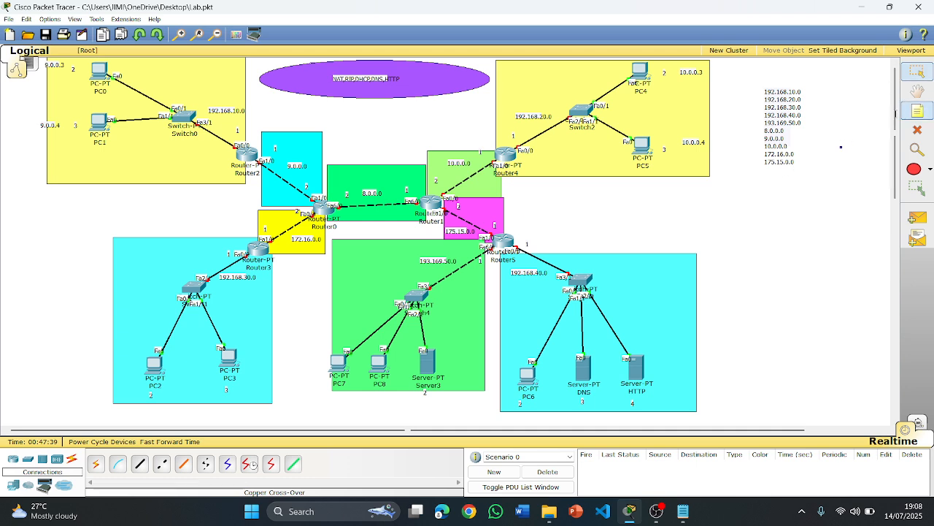
{"action": "left_click", "coordinate": [125, 406]}
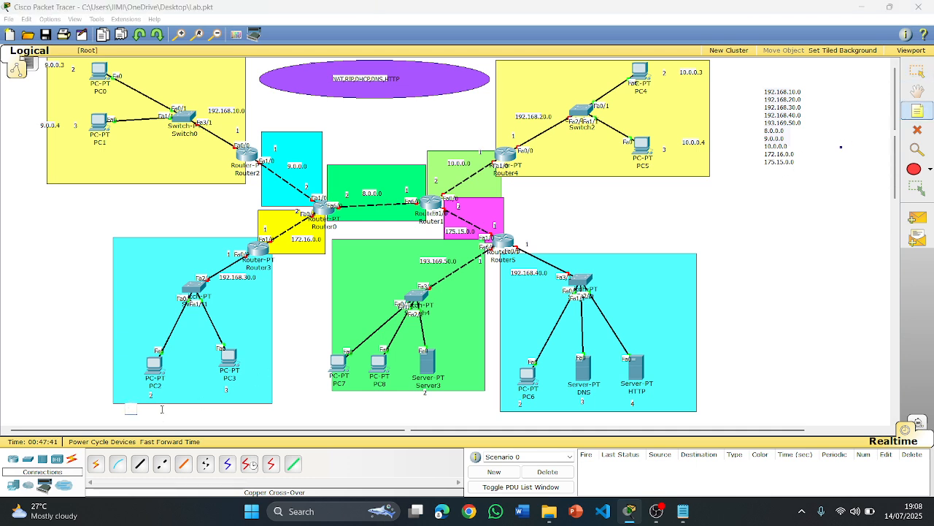
{"action": "type", "text": "172.16.0.3"}
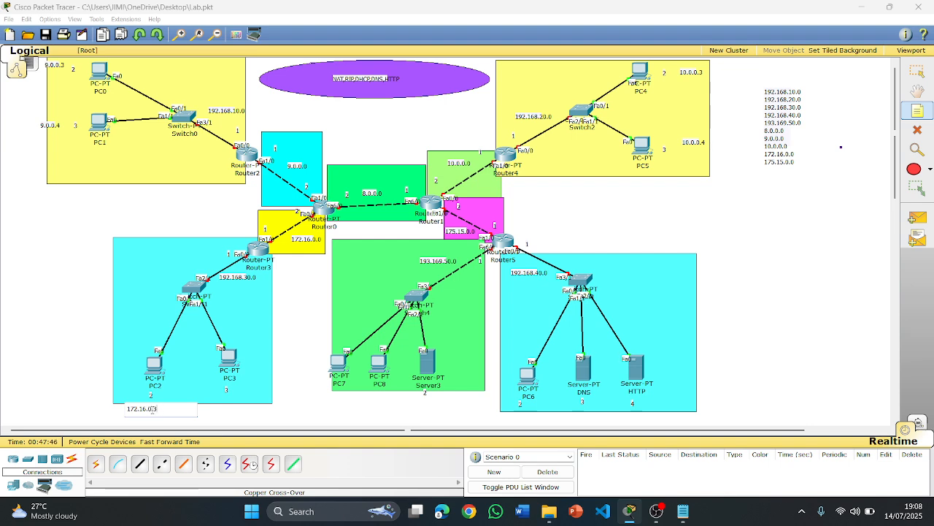
{"action": "key", "text": "Escape"}
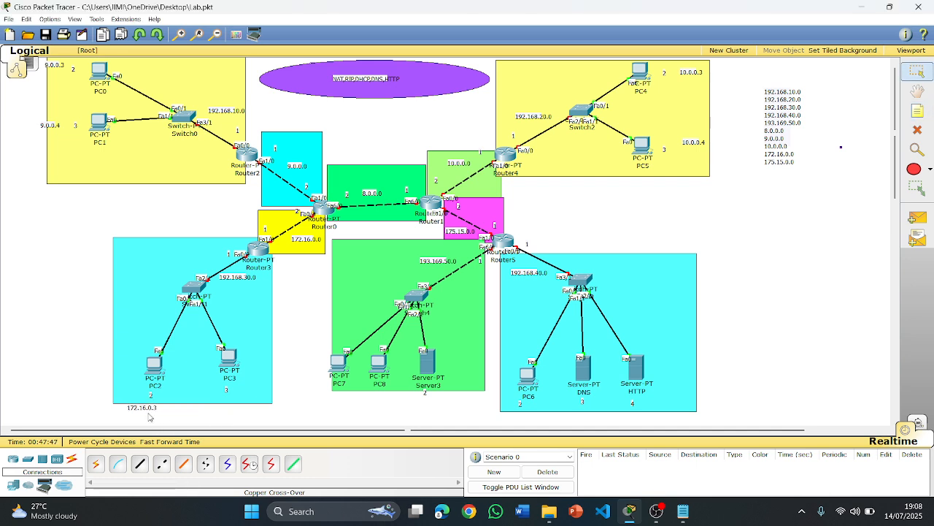
{"action": "left_click_drag", "start_coordinate": [149, 410], "coordinate": [206, 399]}
{"action": "left_click", "coordinate": [231, 404]}
{"action": "double_click", "coordinate": [228, 404]}
Step: Add a note reading 175.15.0.3 below PC6 and a copy of it below the DNS server changed to 175.15.0.4
{"action": "left_click_drag", "start_coordinate": [518, 410], "coordinate": [516, 411]}
{"action": "left_click", "coordinate": [534, 414]}
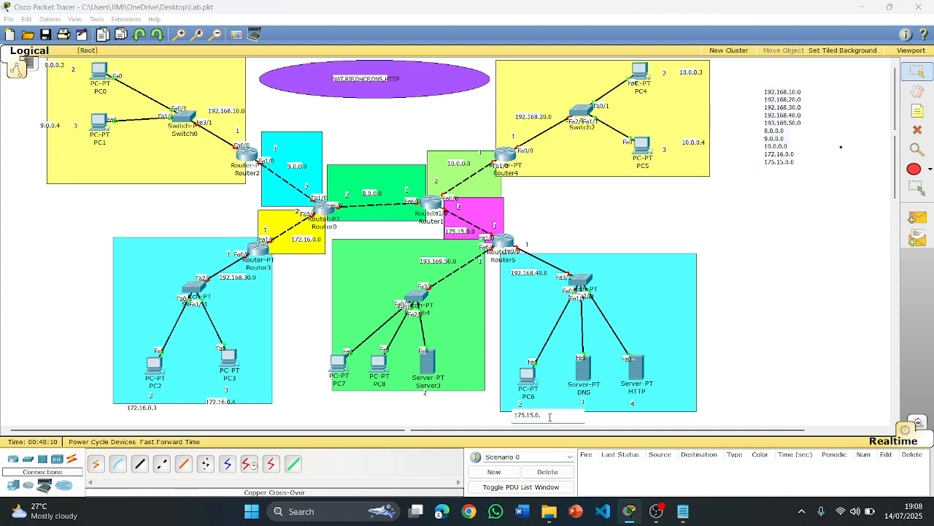
{"action": "type", "text": "3"}
{"action": "left_click", "coordinate": [809, 351]}
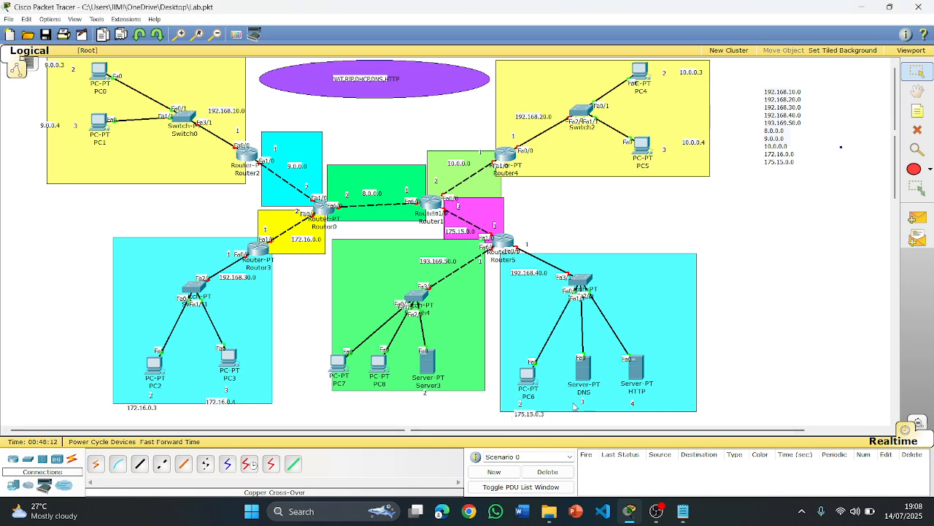
{"action": "left_click_drag", "start_coordinate": [530, 419], "coordinate": [586, 413]}
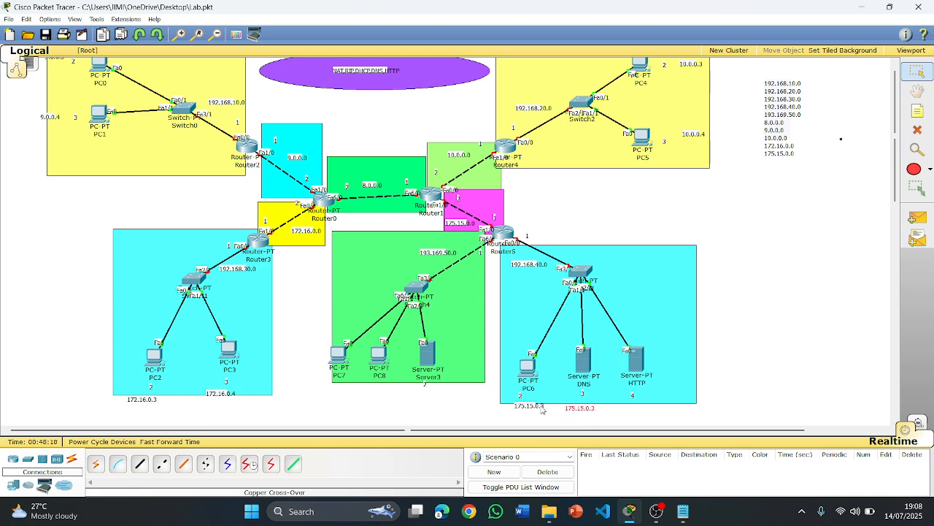
{"action": "double_click", "coordinate": [587, 409]}
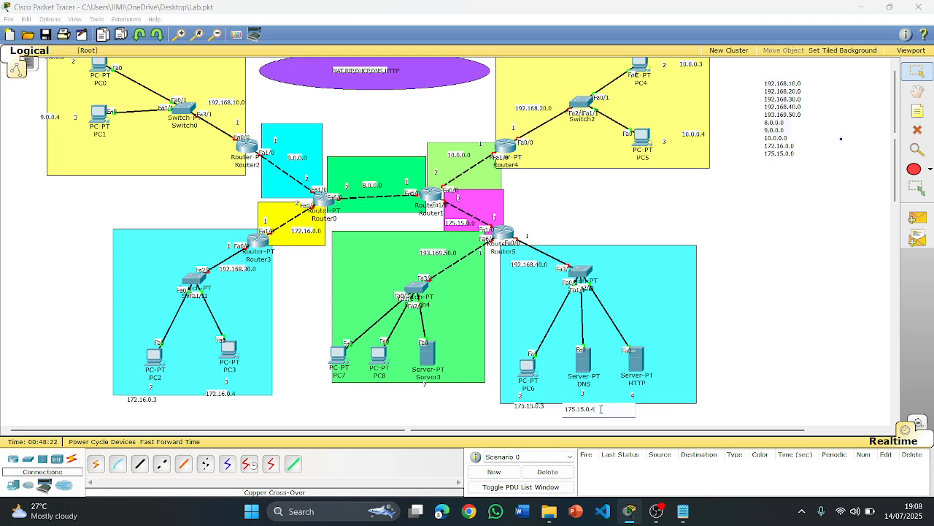
Step: Copy the DNS server's note text and paste it into a new 175.15.0.4 note below the HTTP server
{"action": "key", "text": "ctrl+a"}
{"action": "key", "text": "ctrl+c"}
{"action": "left_click", "coordinate": [914, 114]}
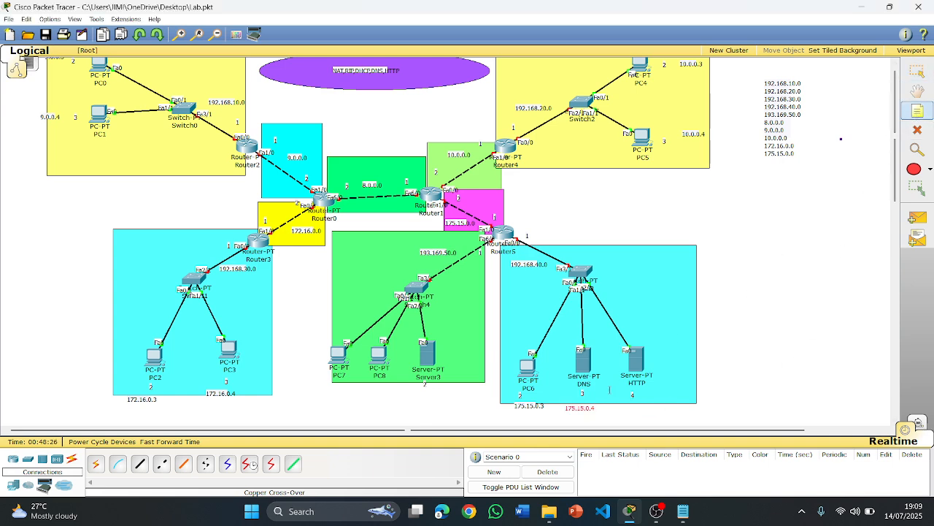
{"action": "left_click", "coordinate": [625, 407]}
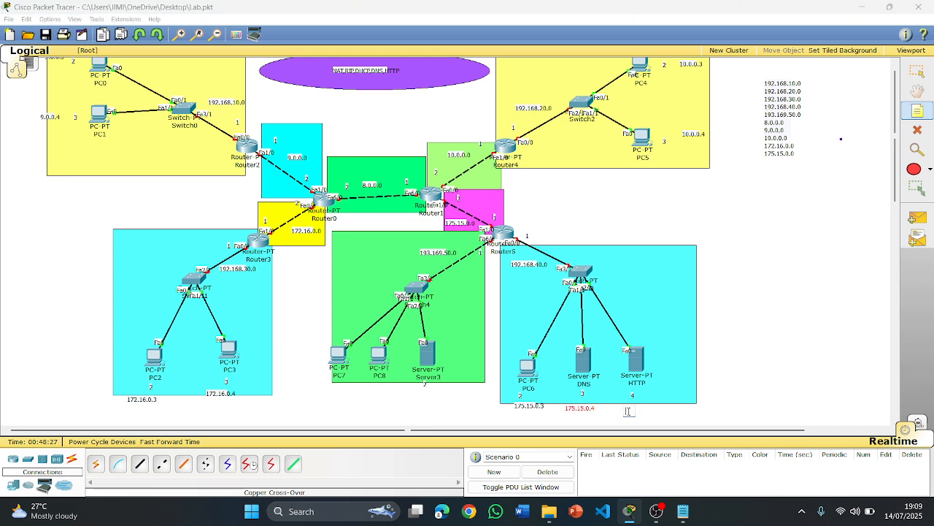
{"action": "key", "text": "ctrl+v"}
{"action": "left_click", "coordinate": [754, 269]}
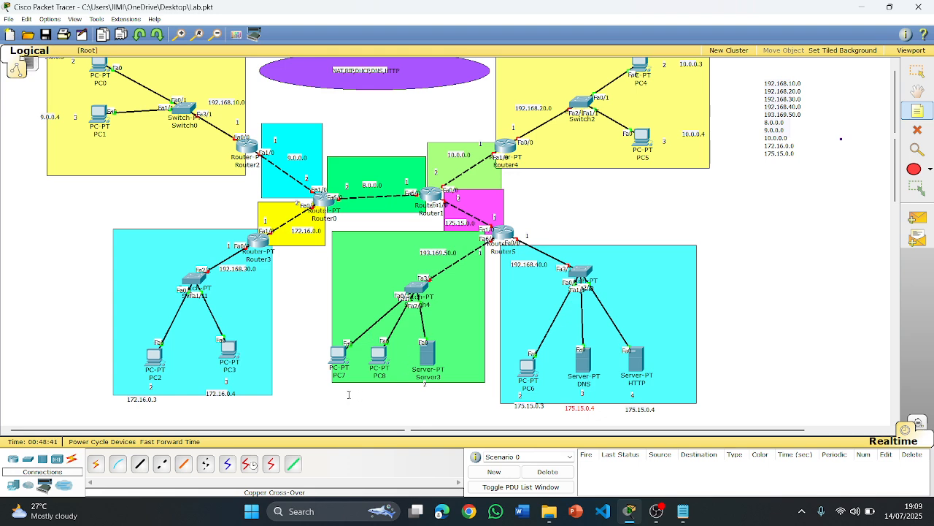
Step: Add a note below PC7 and PC8 with the addresses 175.15.0.5 and 175.15.0.10
{"action": "left_click", "coordinate": [348, 394]}
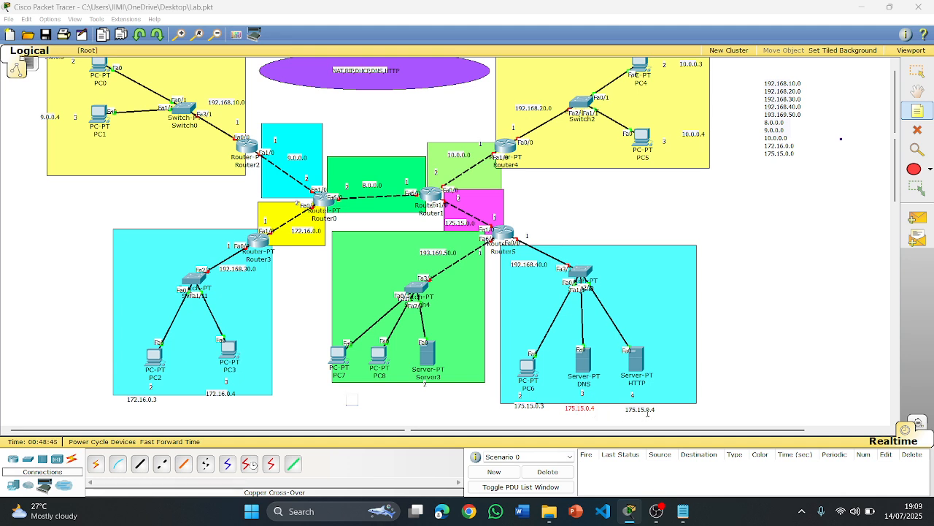
{"action": "key", "text": "ctrl+v"}
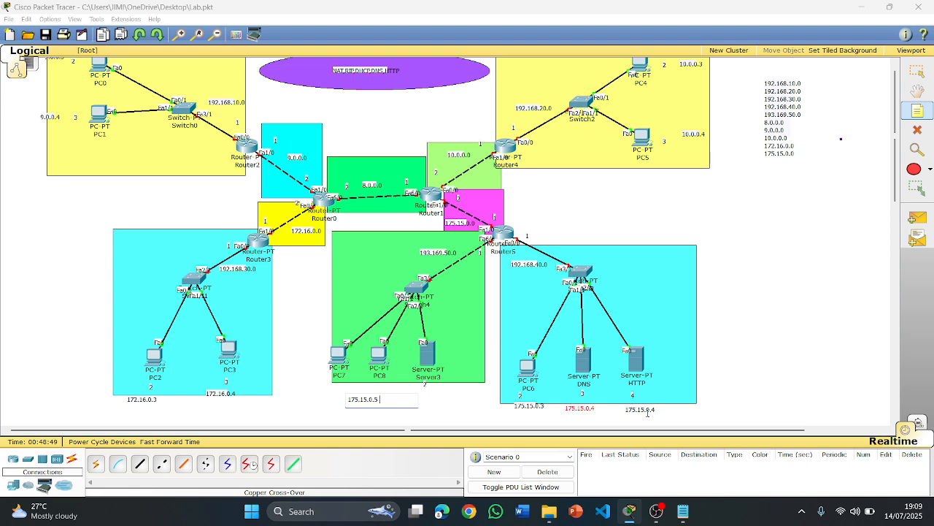
{"action": "key", "text": "ctrl+v"}
{"action": "scroll", "coordinate": [225, 318], "scroll_direction": "up", "scroll_amount": 1}
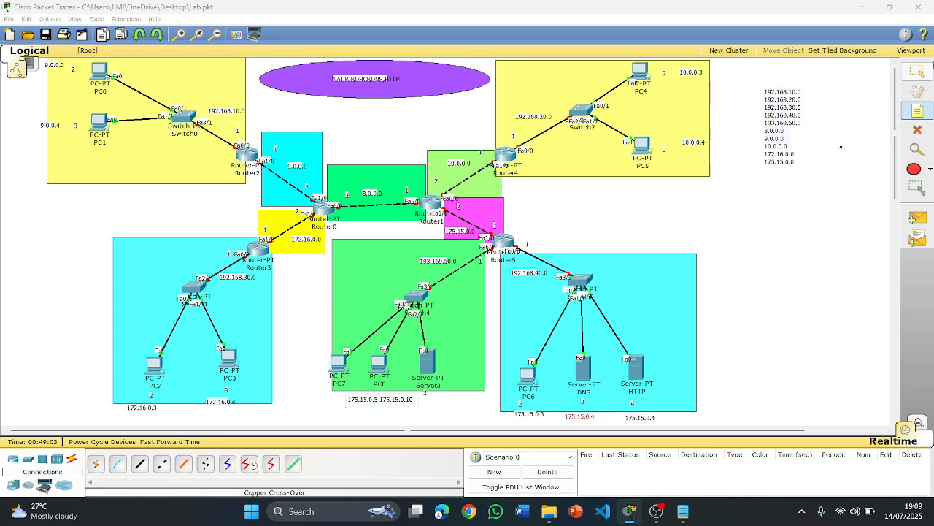
Step: Set PC0's default gateway to 192.168.10.1 by reusing its copied IP address with the last octet changed
{"action": "key", "text": "Escape"}
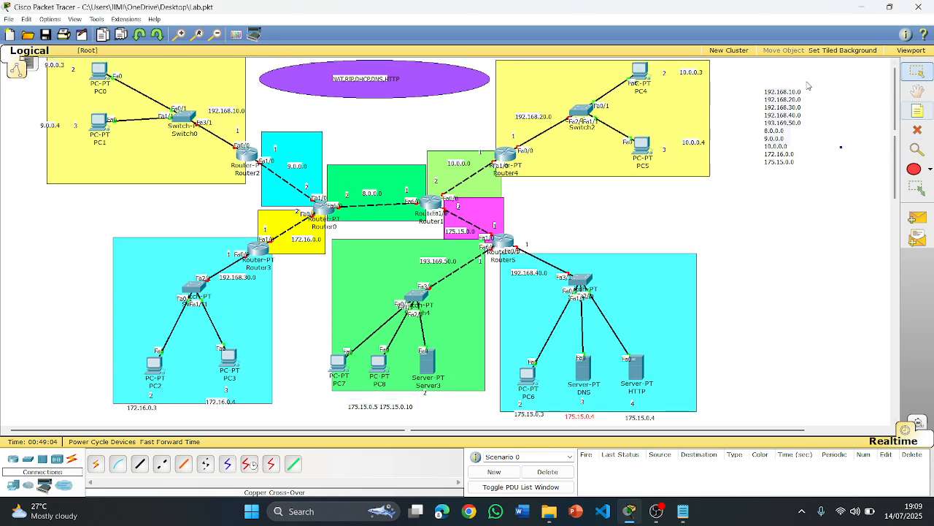
{"action": "left_click", "coordinate": [99, 74]}
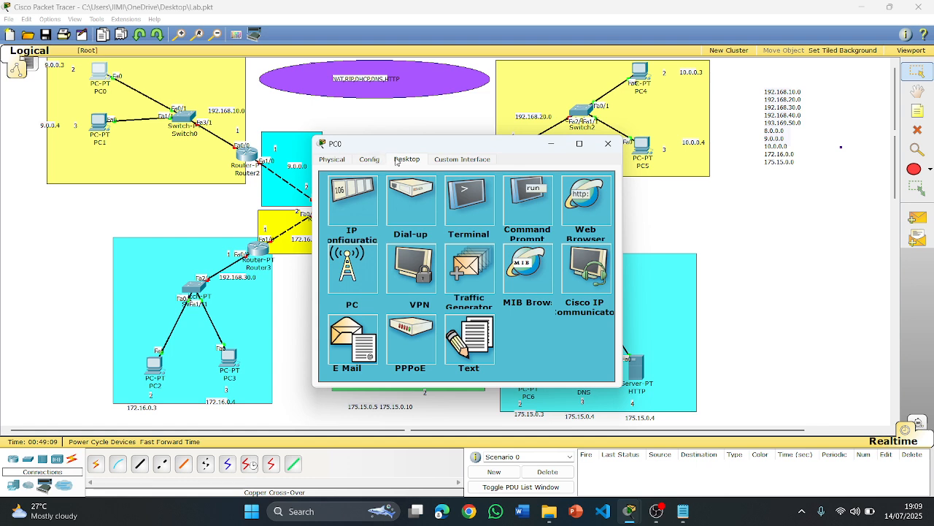
{"action": "left_click", "coordinate": [357, 193]}
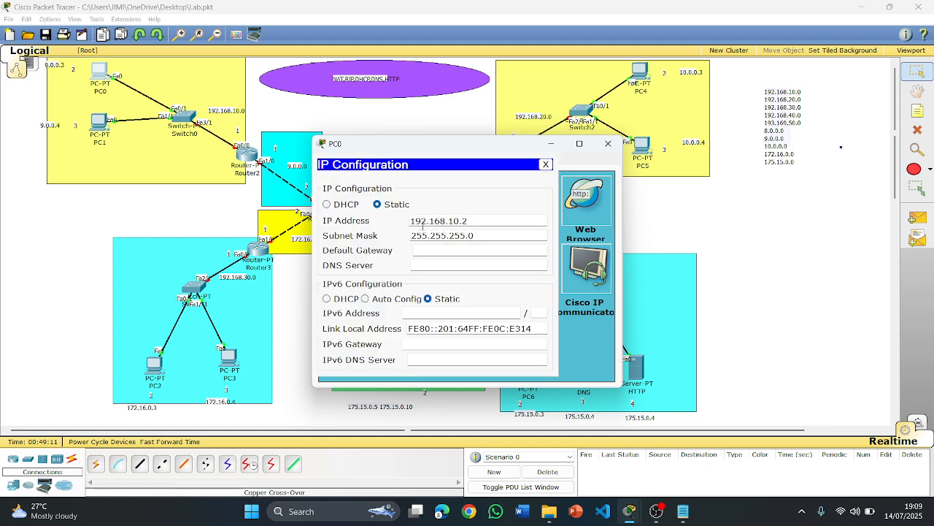
{"action": "left_click_drag", "start_coordinate": [478, 221], "coordinate": [408, 221]}
{"action": "key", "text": "ctrl+c"}
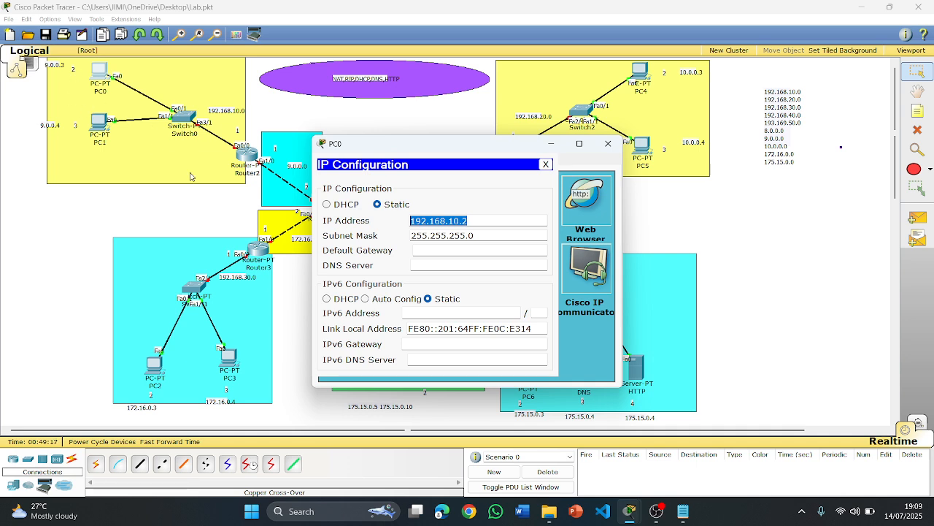
{"action": "left_click", "coordinate": [434, 250]}
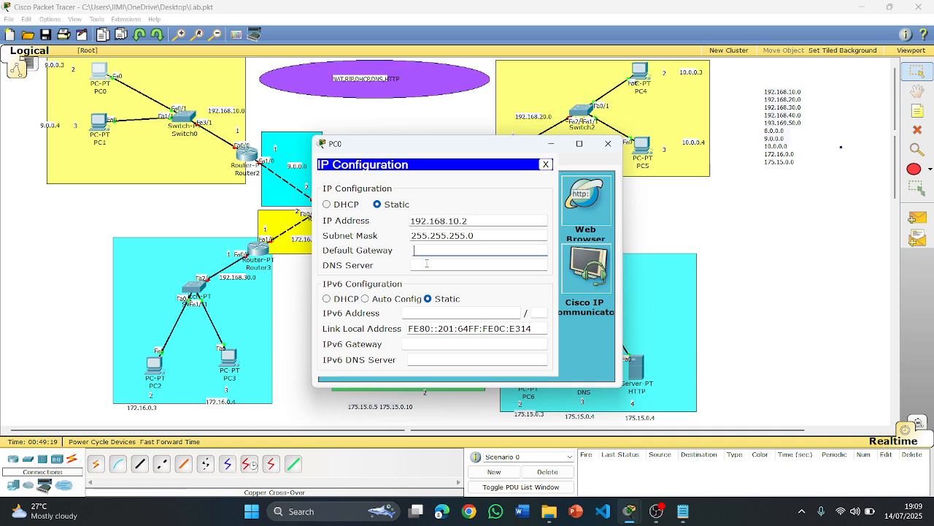
{"action": "key", "text": "ctrl+v"}
{"action": "key", "text": "BackSpace"}
{"action": "type", "text": "1"}
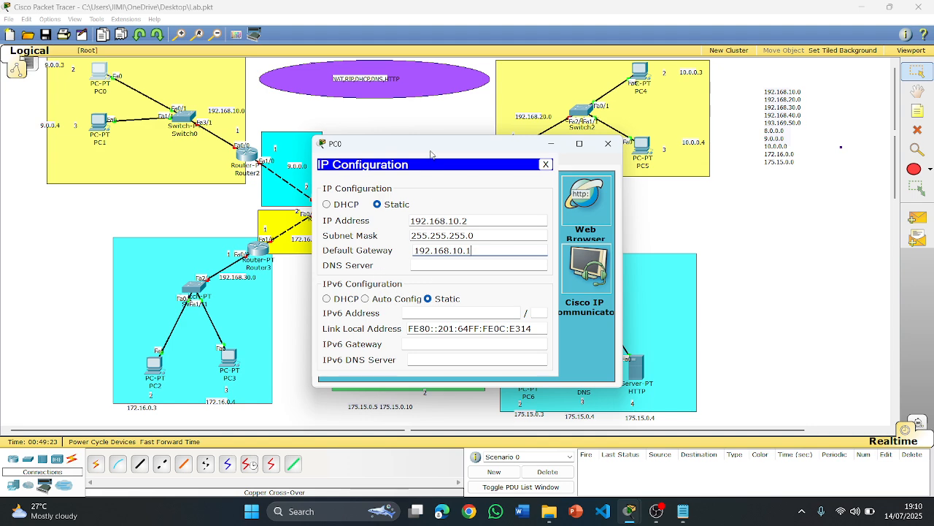
Step: Set PC0's DNS server to 175.15.0.4 and close its configuration window
{"action": "left_click_drag", "start_coordinate": [433, 149], "coordinate": [627, 81]}
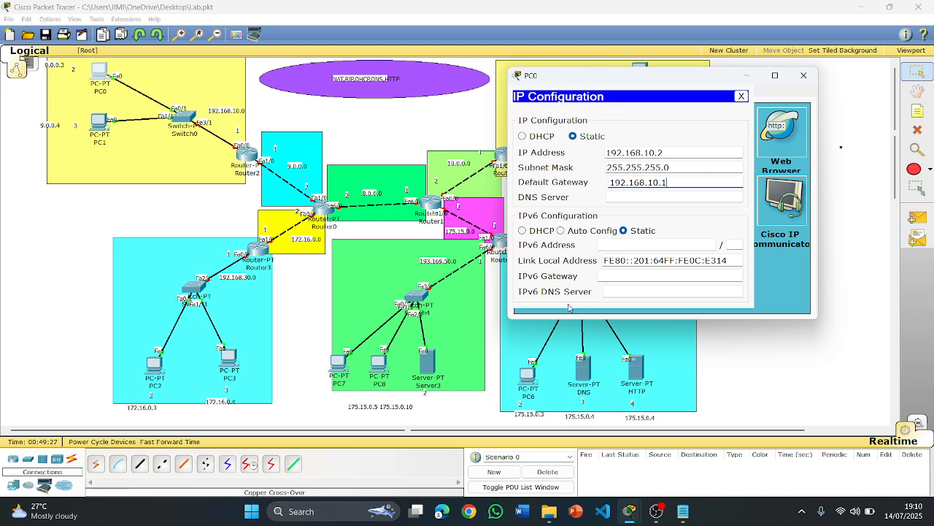
{"action": "left_click", "coordinate": [607, 198]}
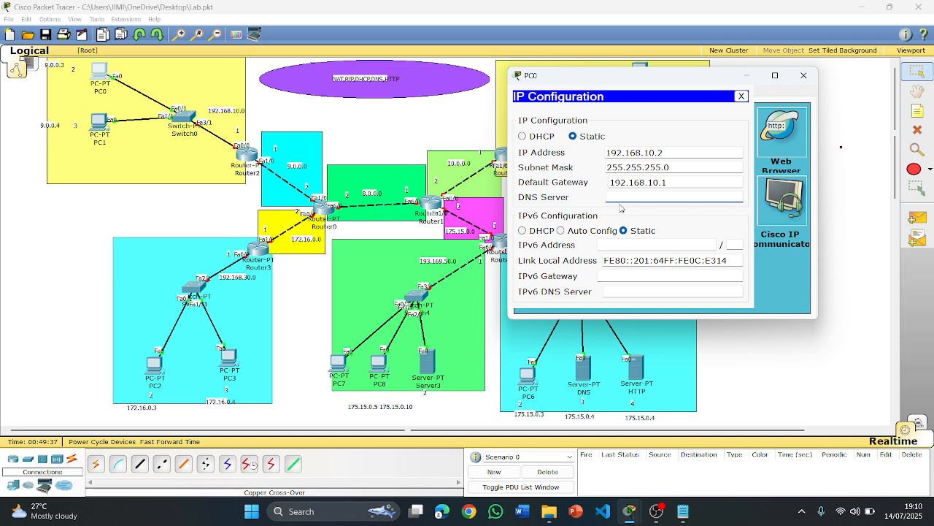
{"action": "type", "text": "175.15.0.4"}
{"action": "left_click", "coordinate": [805, 77]}
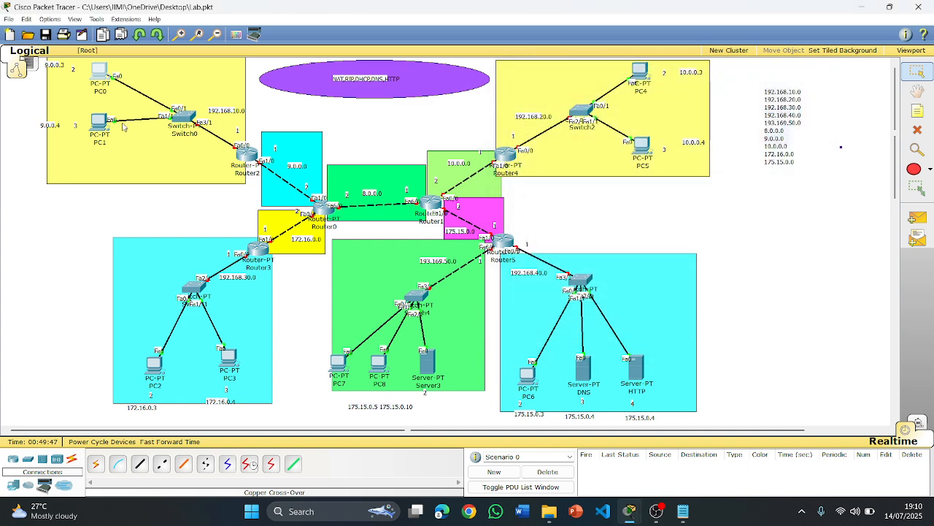
Step: Give PC1 the static IP address 192.168.10.3 with subnet mask 255.255.255.0
{"action": "left_click", "coordinate": [96, 122]}
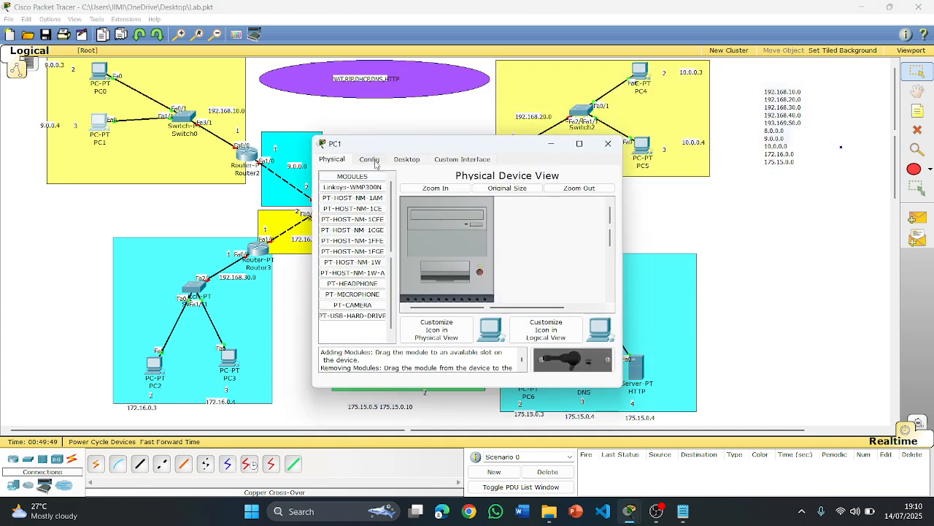
{"action": "left_click", "coordinate": [401, 161]}
{"action": "left_click", "coordinate": [362, 195]}
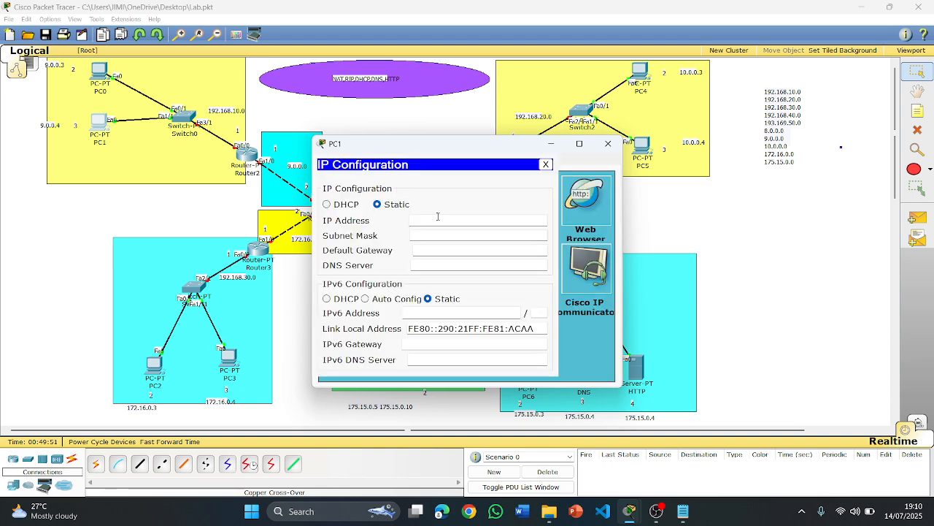
{"action": "type", "text": "192.168.10.2"}
{"action": "key", "text": "BackSpace"}
{"action": "type", "text": "3"}
{"action": "left_click", "coordinate": [458, 236]}
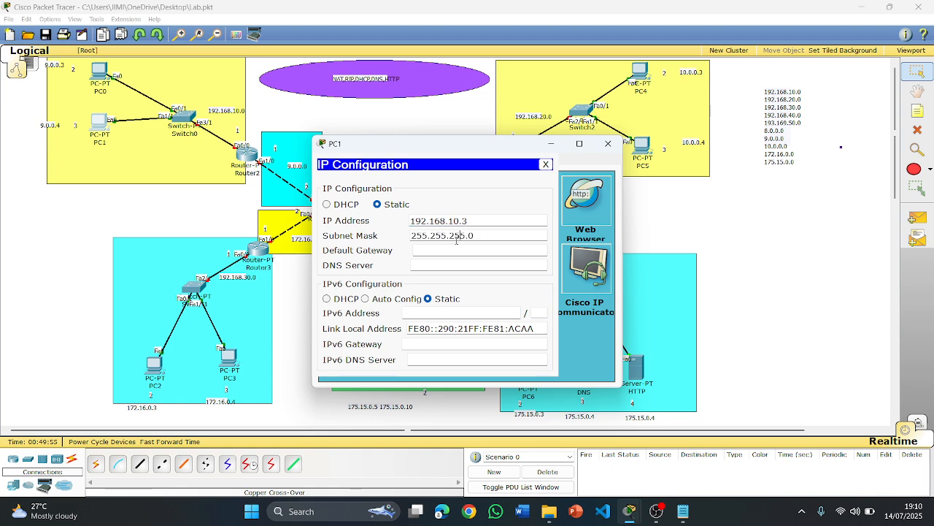
Step: Set PC1's default gateway to 192.168.10.1 and its DNS server to 175.15.0.4, closing its window
{"action": "left_click", "coordinate": [447, 248]}
{"action": "type", "text": "192.168.10.2"}
{"action": "key", "text": "BackSpace"}
{"action": "type", "text": "1"}
{"action": "left_click", "coordinate": [444, 263]}
{"action": "type", "text": "175.1"}
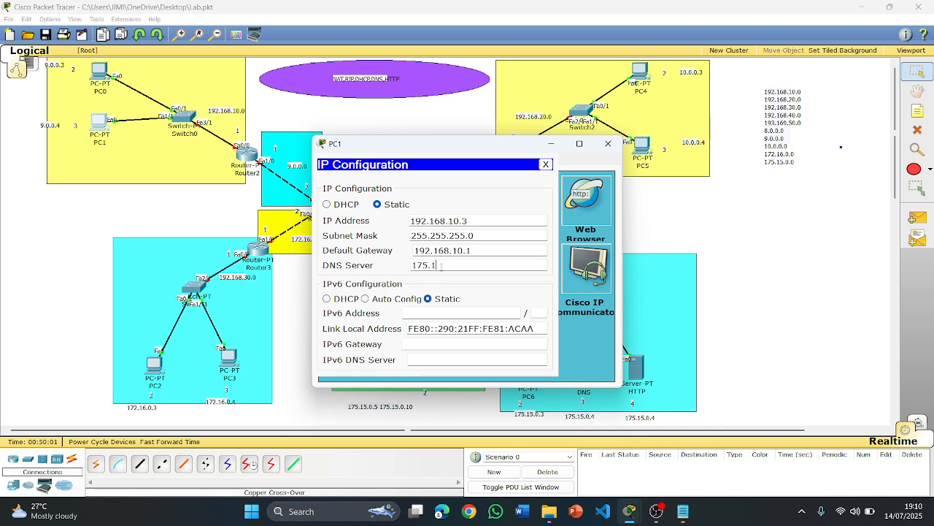
{"action": "type", "text": "5.0.4"}
{"action": "left_click", "coordinate": [608, 144]}
Step: Give PC4 the static IP address 192.168.20.2 with subnet mask 255.255.255.0
{"action": "left_click", "coordinate": [640, 71]}
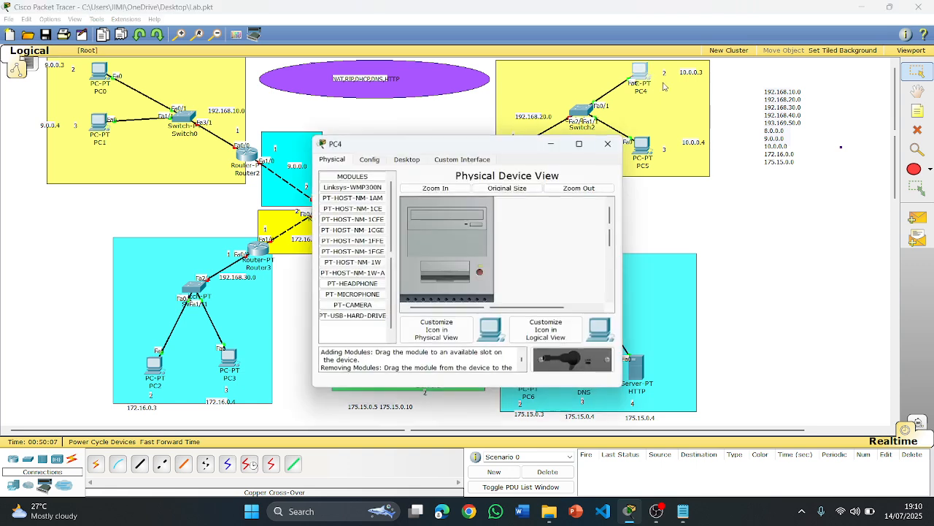
{"action": "left_click_drag", "start_coordinate": [481, 149], "coordinate": [266, 95]}
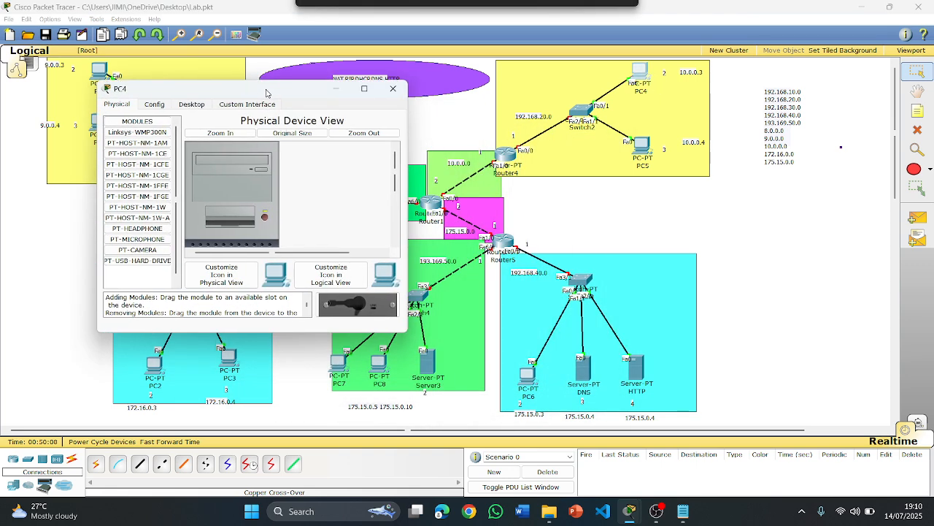
{"action": "left_click", "coordinate": [192, 105]}
{"action": "left_click", "coordinate": [151, 148]}
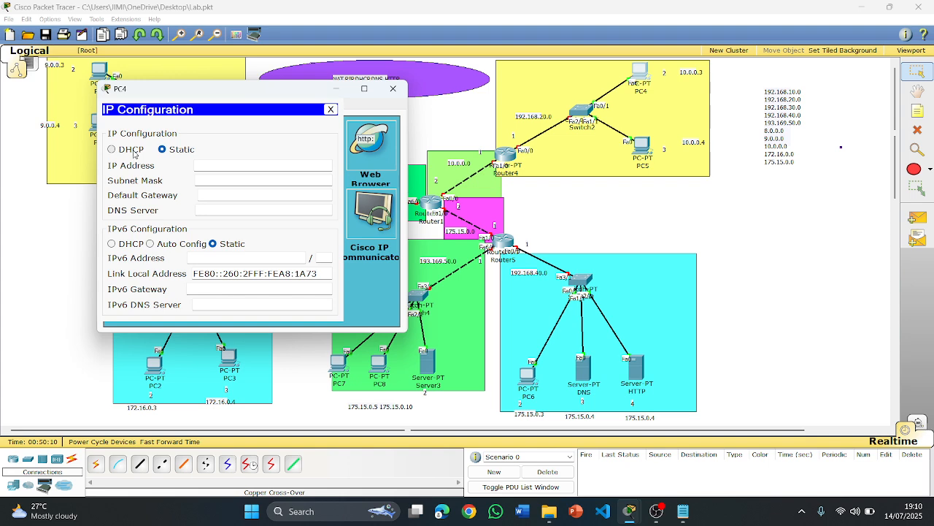
{"action": "left_click", "coordinate": [211, 167]}
{"action": "key", "text": "ctrl+v"}
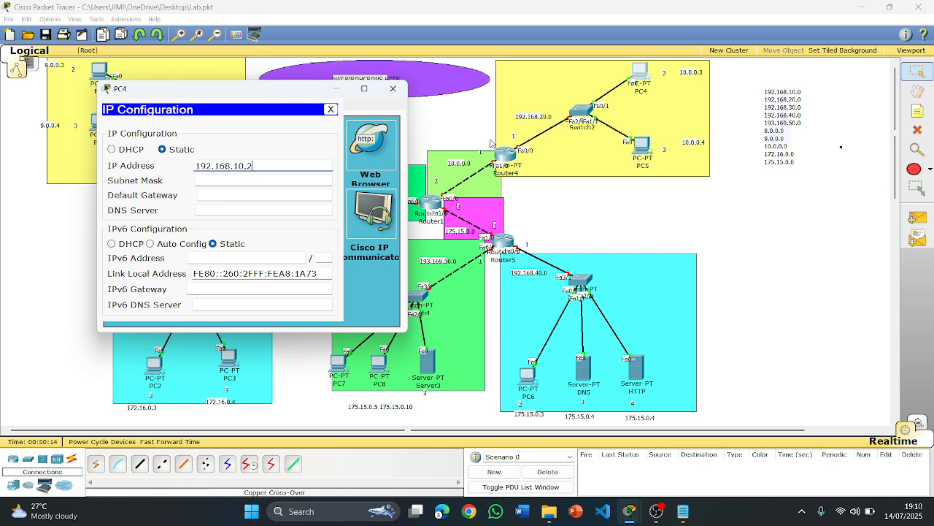
{"action": "key", "text": "BackSpace"}
{"action": "type", "text": "2"}
{"action": "left_click", "coordinate": [209, 179]}
Step: Set PC4's default gateway to 192.168.20.1 and its DNS server to 175.15.0.4, closing its window
{"action": "left_click", "coordinate": [212, 197]}
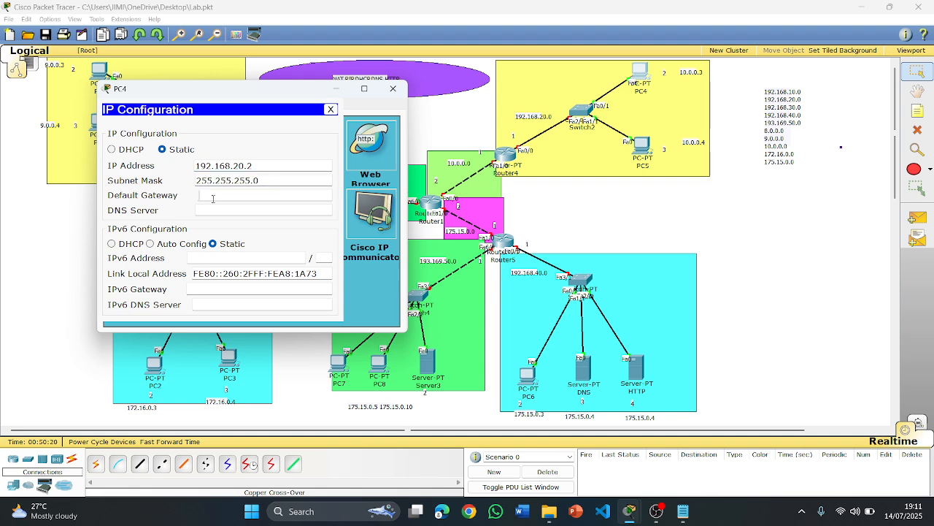
{"action": "type", "text": "192.168.10."}
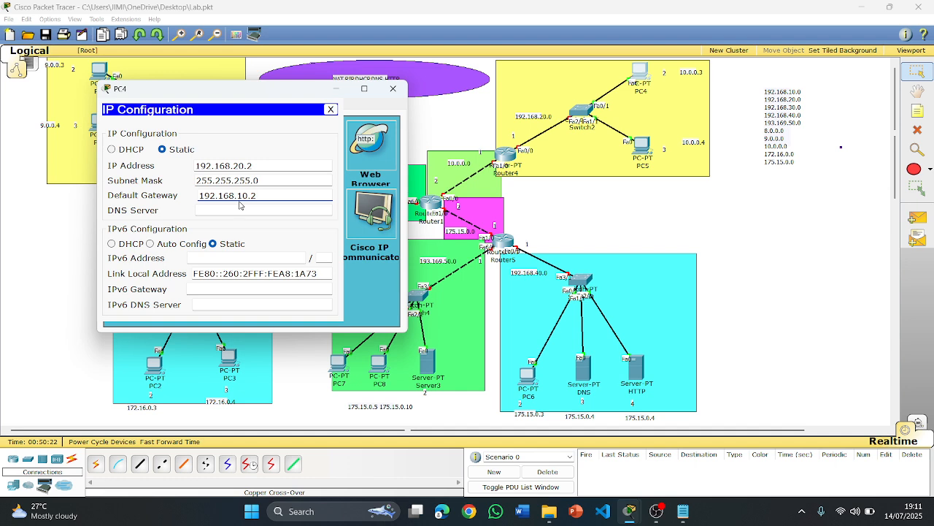
{"action": "type", "text": "20"}
{"action": "left_click", "coordinate": [224, 211]}
{"action": "type", "text": "175."}
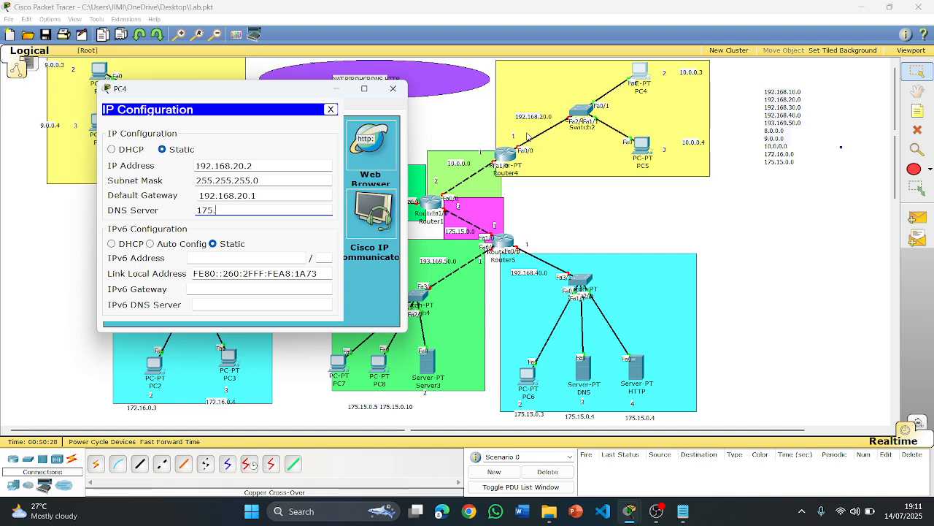
{"action": "type", "text": "15.0.4"}
{"action": "left_click", "coordinate": [273, 208]}
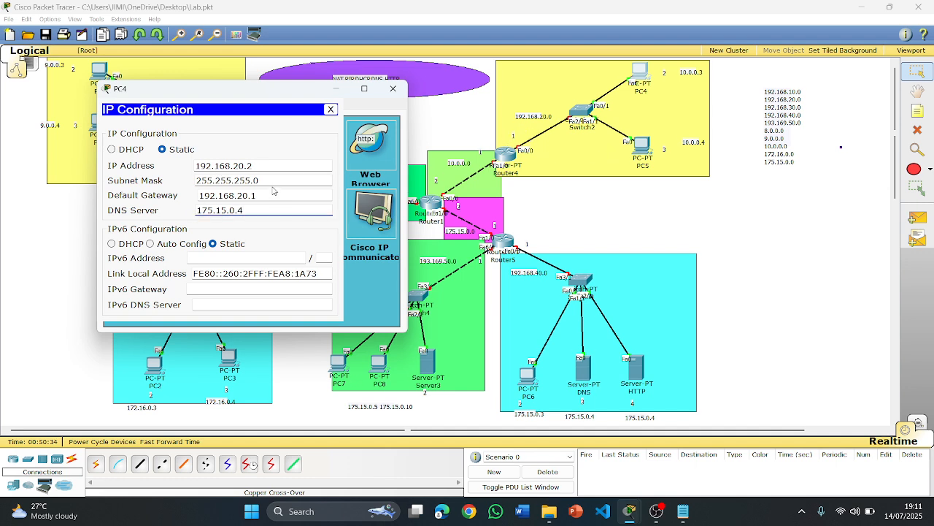
{"action": "left_click", "coordinate": [393, 89]}
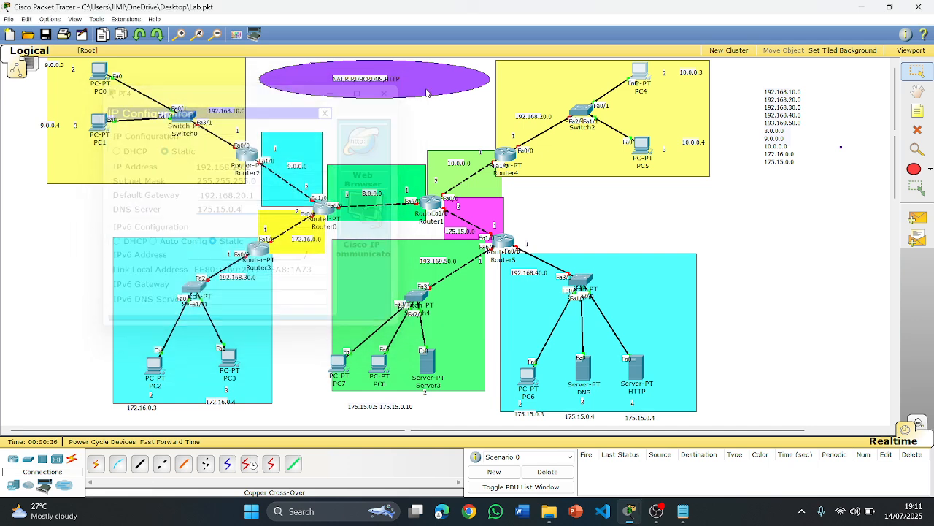
Step: Open PC5's IP configuration and set its static IP address to 192.168.20.3
{"action": "left_click", "coordinate": [642, 145]}
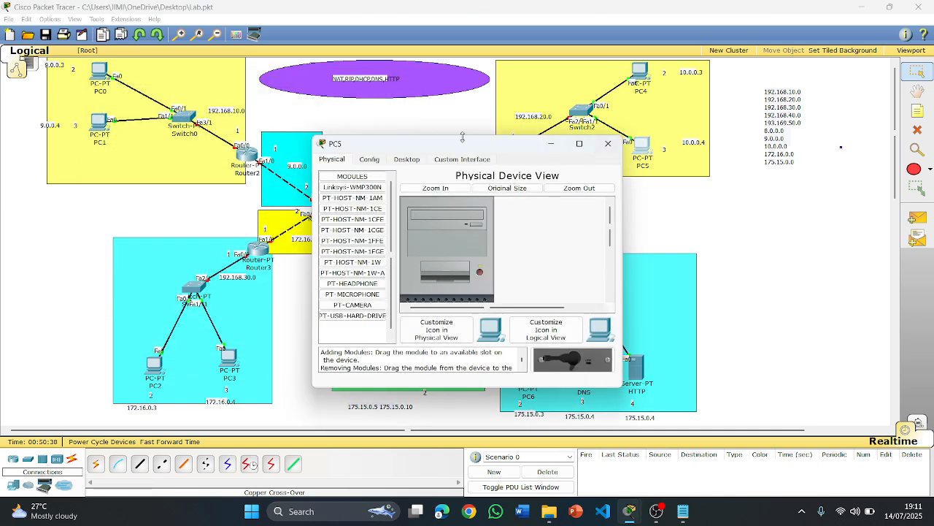
{"action": "left_click_drag", "start_coordinate": [440, 148], "coordinate": [231, 107]}
{"action": "left_click", "coordinate": [196, 118]}
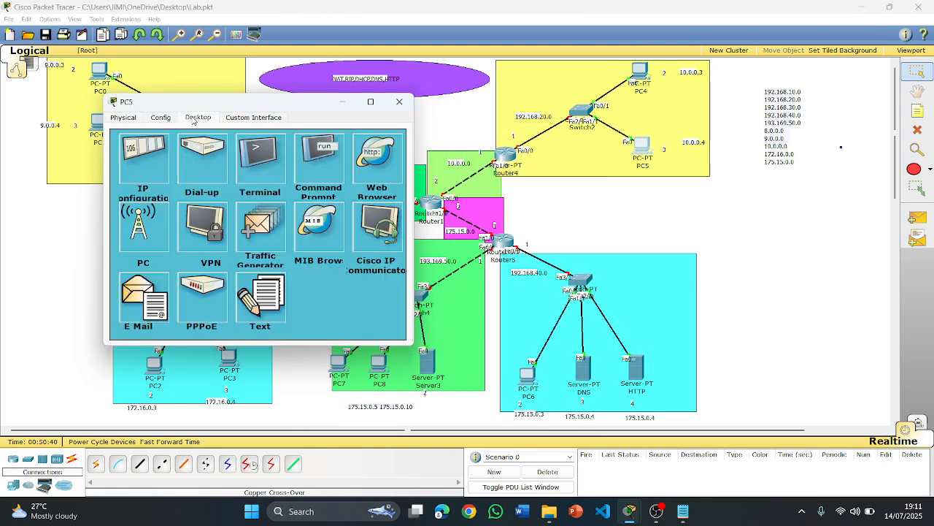
{"action": "left_click", "coordinate": [160, 172]}
{"action": "left_click", "coordinate": [220, 178]}
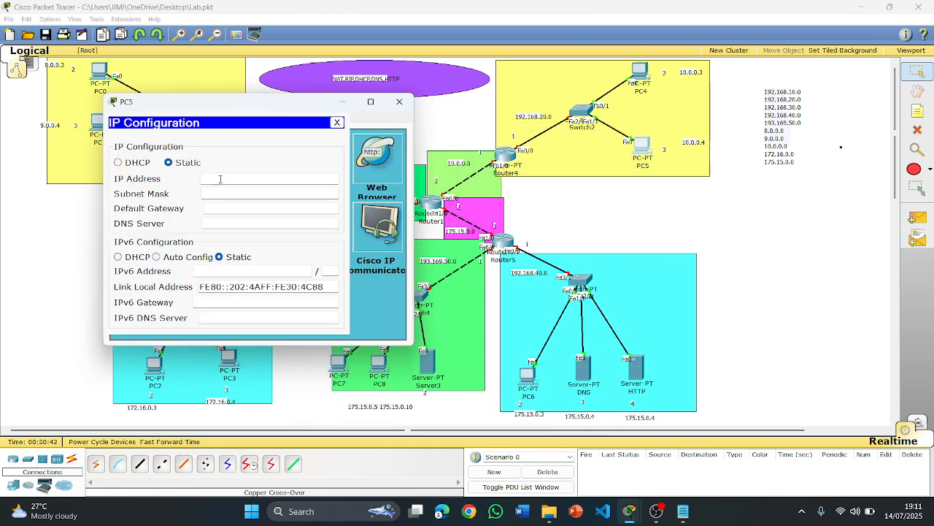
{"action": "type", "text": "192.168.10.0"}
{"action": "key", "text": "BackSpace"}
{"action": "key", "text": "BackSpace"}
{"action": "key", "text": "BackSpace"}
{"action": "key", "text": "BackSpace"}
{"action": "type", "text": "20.3"}
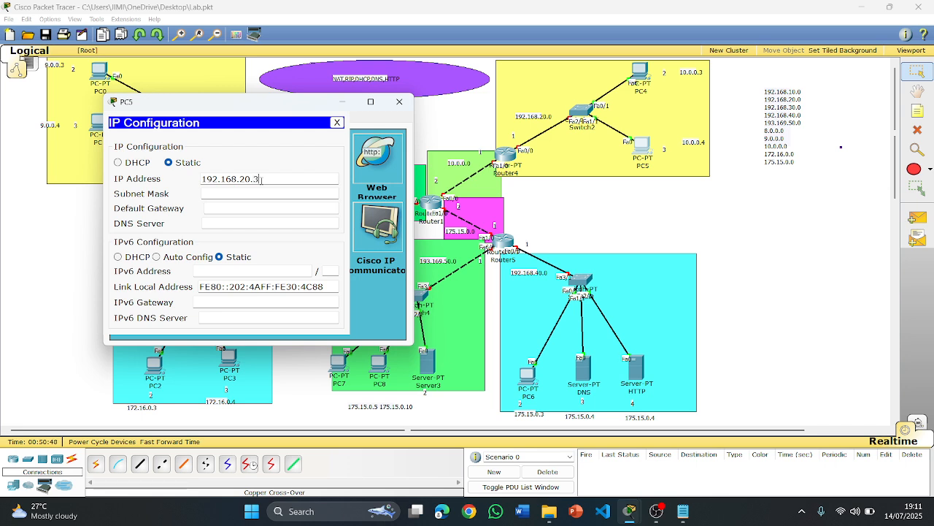
Step: Complete PC5's IP settings with subnet mask 255.255.255.0, default gateway 192.168.20.1 and DNS server 175.15.0.4
{"action": "left_click_drag", "start_coordinate": [262, 179], "coordinate": [202, 179]}
{"action": "key", "text": "ctrl+c"}
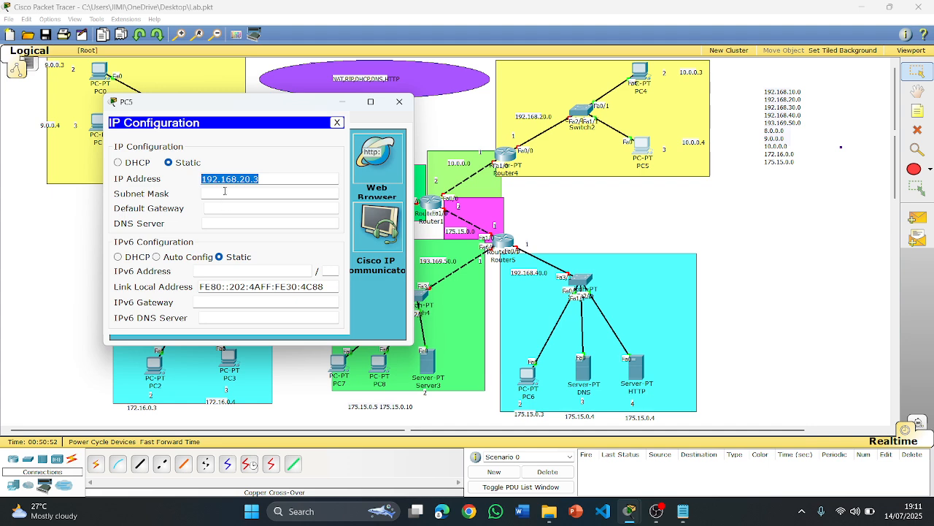
{"action": "left_click", "coordinate": [222, 193]}
{"action": "left_click", "coordinate": [224, 208]}
{"action": "key", "text": "ctrl+v"}
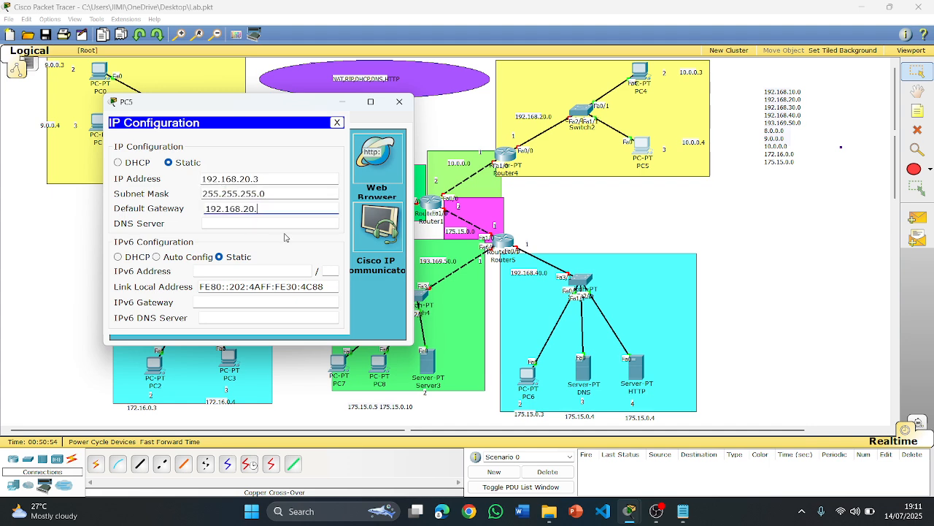
{"action": "type", "text": "1"}
{"action": "key", "text": "Tab"}
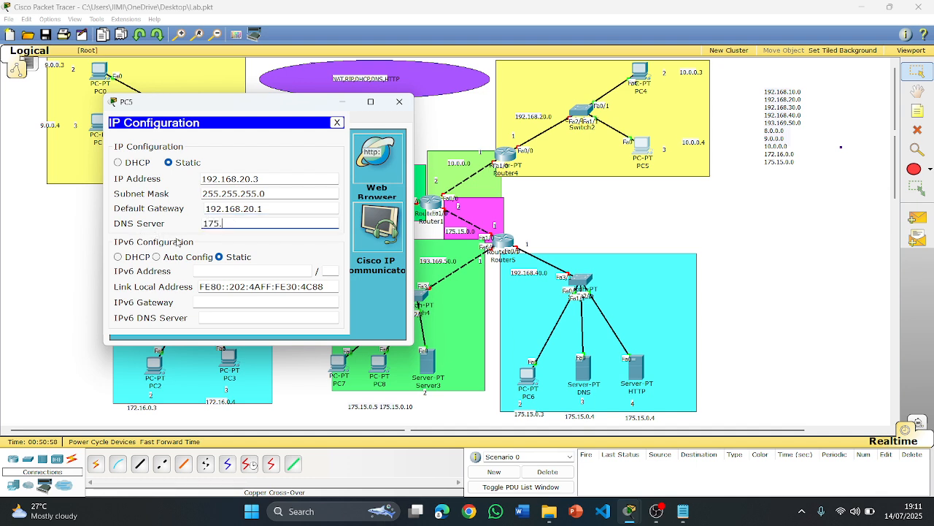
{"action": "type", "text": "175.15.0.4"}
{"action": "left_click", "coordinate": [400, 101]}
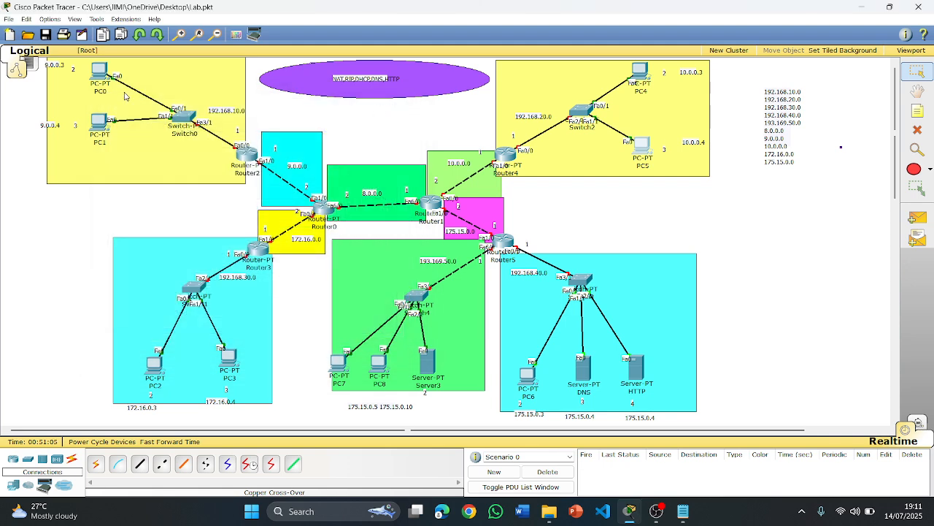
Step: Open PC2's IP configuration, set its static IP address to 192.168.30.3 and copy that address
{"action": "left_click", "coordinate": [156, 368]}
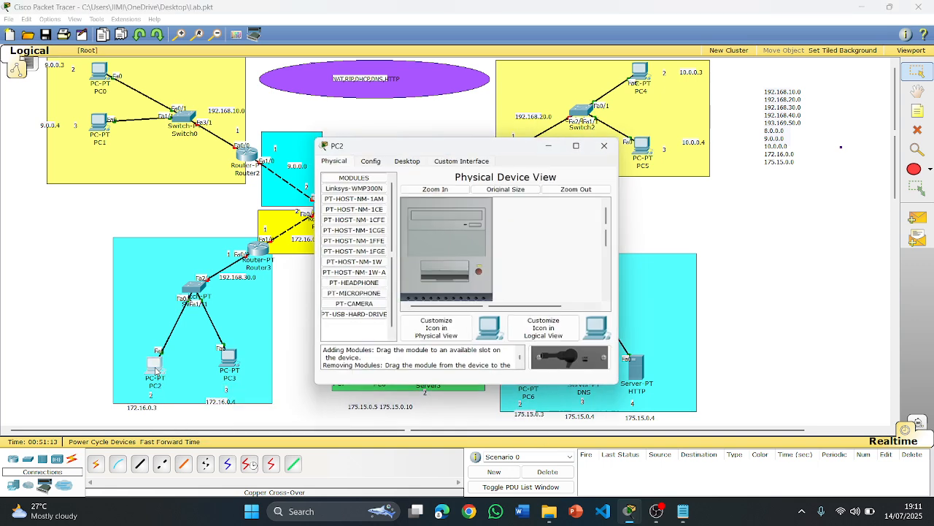
{"action": "left_click", "coordinate": [403, 161]}
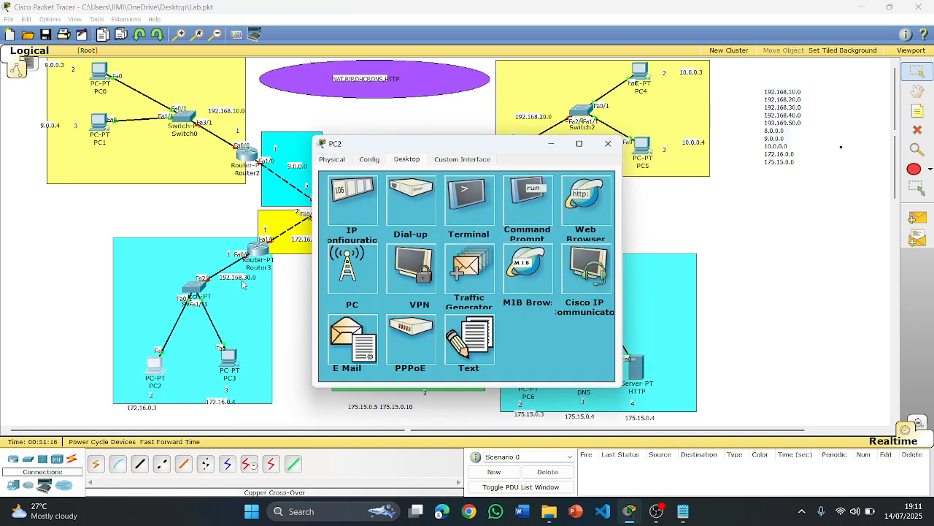
{"action": "left_click", "coordinate": [350, 211]}
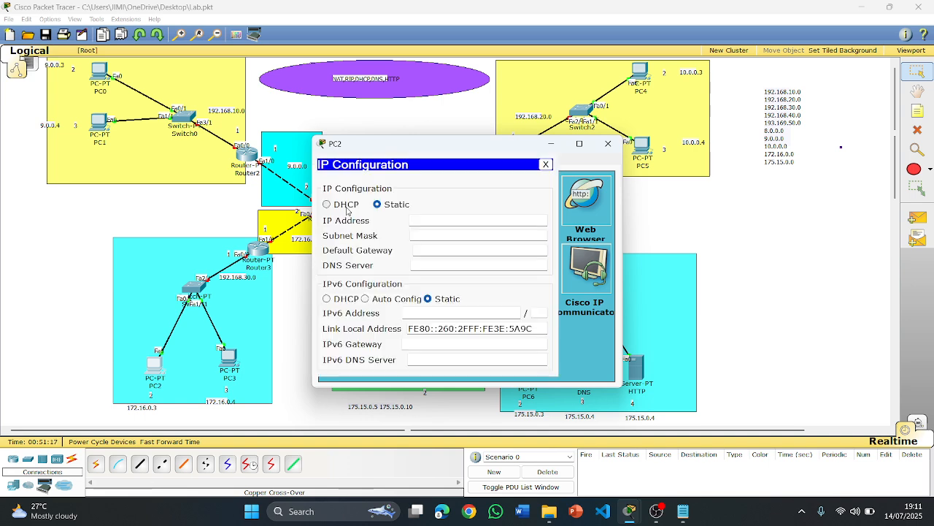
{"action": "left_click", "coordinate": [432, 219]}
{"action": "key", "text": "ctrl+v"}
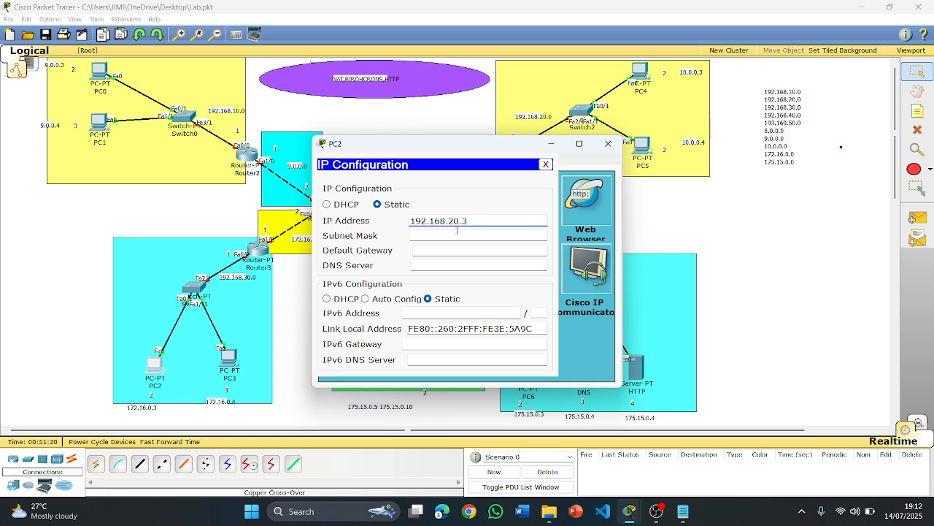
{"action": "key", "text": "BackSpace"}
{"action": "type", "text": "3"}
{"action": "left_click_drag", "start_coordinate": [473, 221], "coordinate": [400, 215]}
{"action": "key", "text": "ctrl+c"}
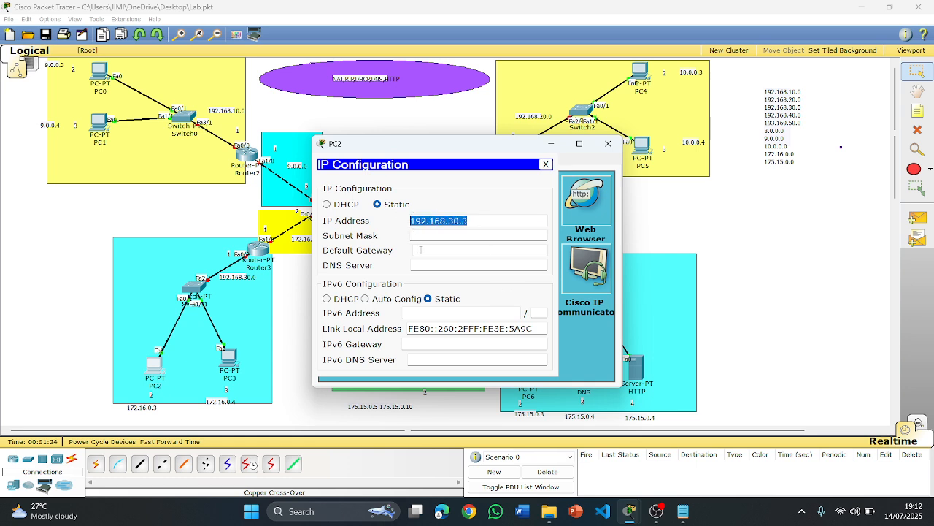
Step: Fill in PC2's subnet mask 255.255.255.0 and default gateway 192.168.30.1
{"action": "left_click", "coordinate": [439, 234]}
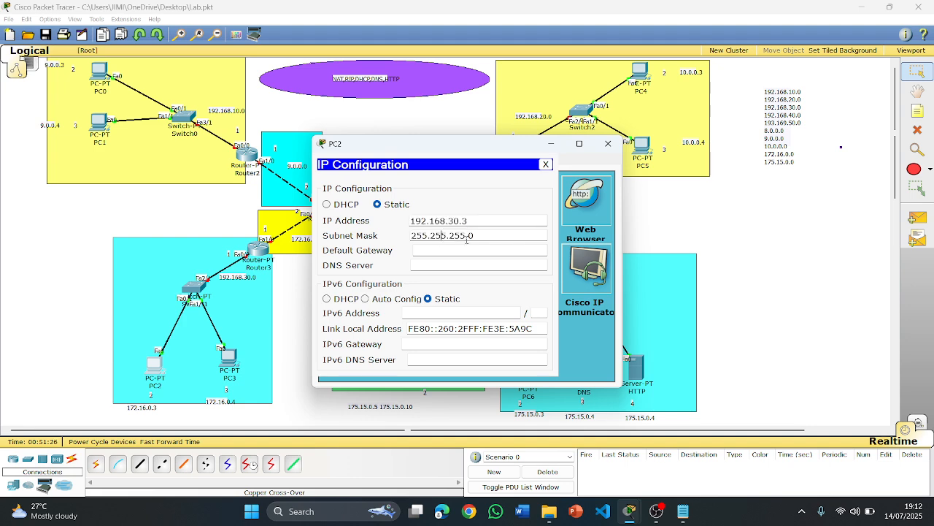
{"action": "left_click", "coordinate": [432, 250]}
{"action": "key", "text": "ctrl+v"}
{"action": "key", "text": "BackSpace"}
{"action": "type", "text": "1"}
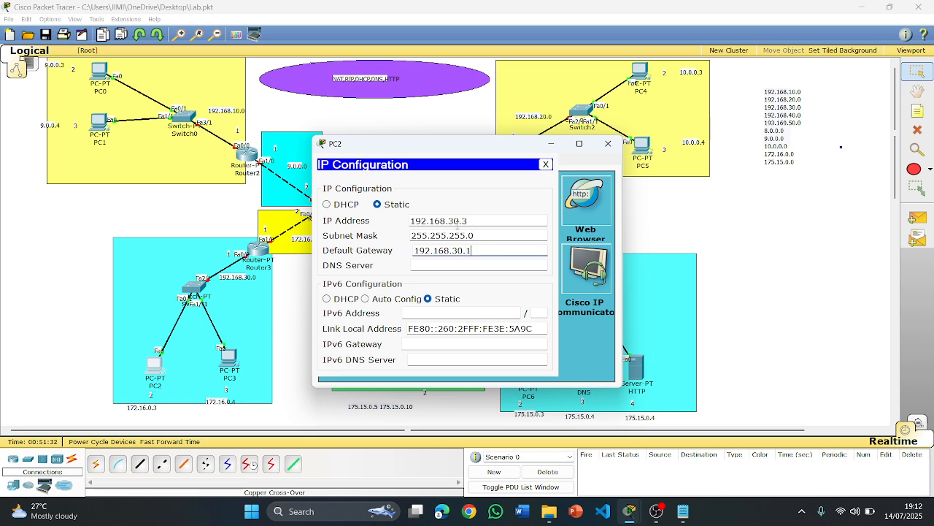
Step: Correct PC2's IP address to 192.168.30.2, set its DNS server to 175.15.0.4 and close its window
{"action": "left_click", "coordinate": [468, 221]}
{"action": "key", "text": "BackSpace"}
{"action": "type", "text": "2"}
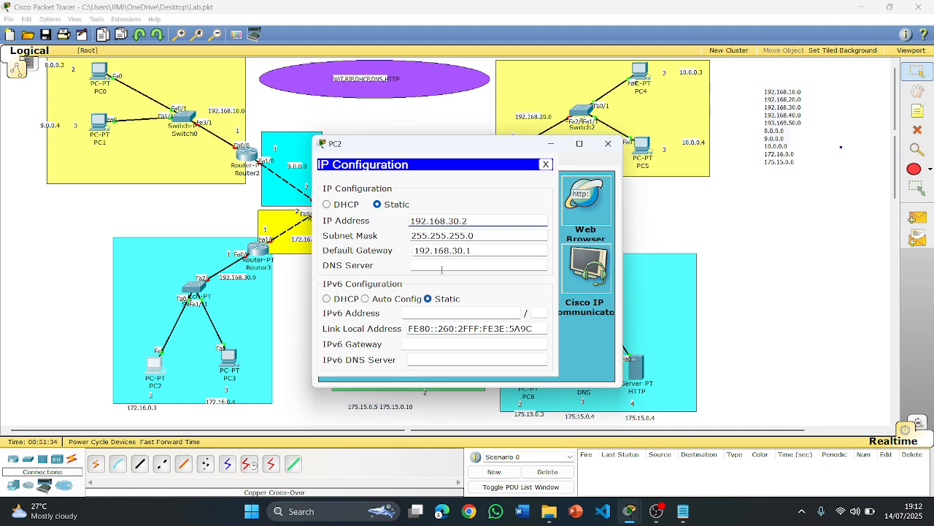
{"action": "left_click", "coordinate": [441, 268]}
{"action": "type", "text": "175.15.0.4"}
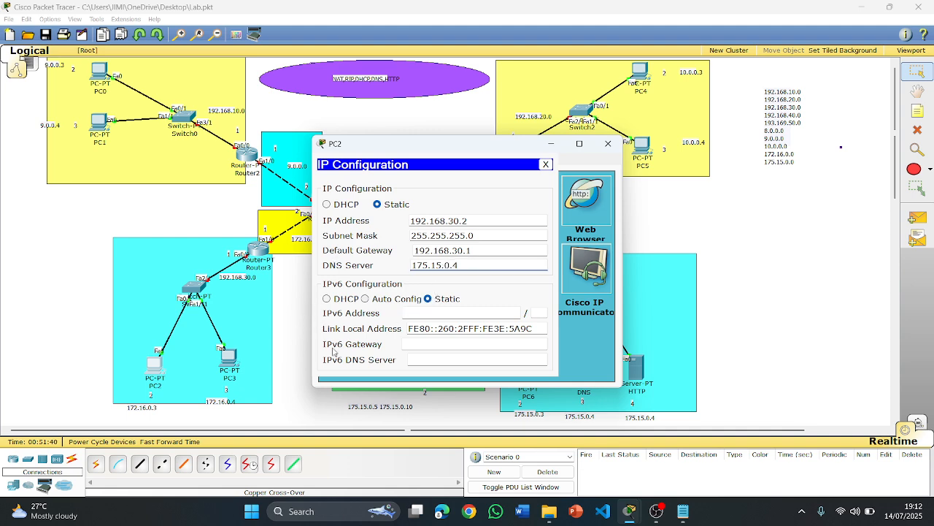
{"action": "left_click", "coordinate": [608, 143]}
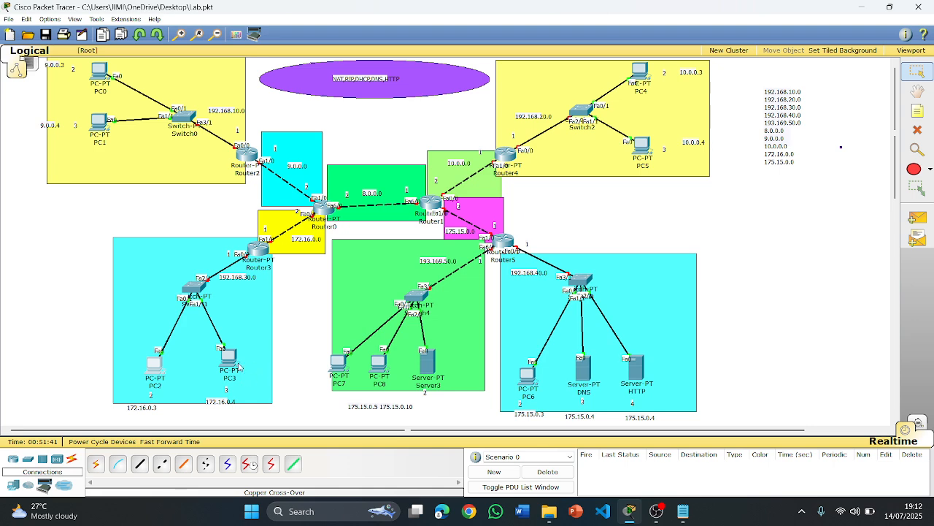
Step: Give PC3 the static IP address 192.168.30.3 with subnet mask 255.255.255.0
{"action": "left_click", "coordinate": [228, 358]}
{"action": "left_click", "coordinate": [397, 159]}
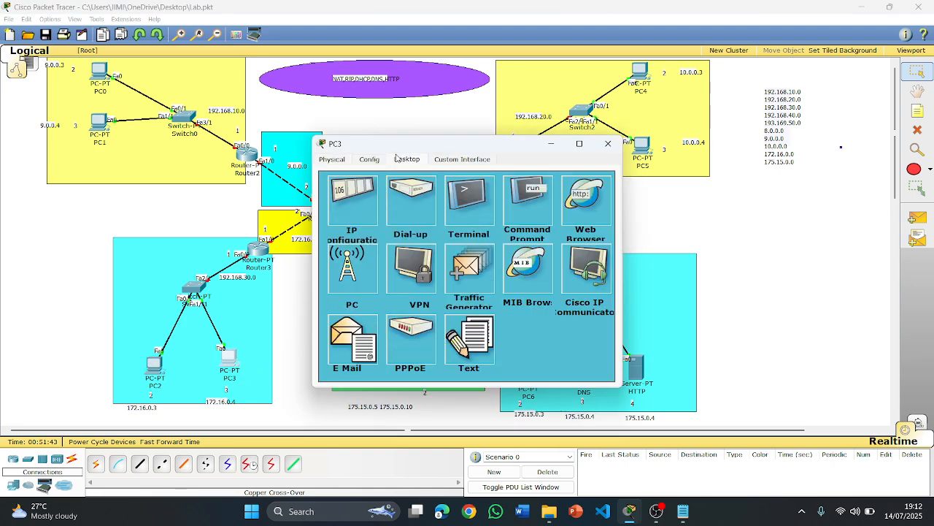
{"action": "left_click", "coordinate": [341, 207]}
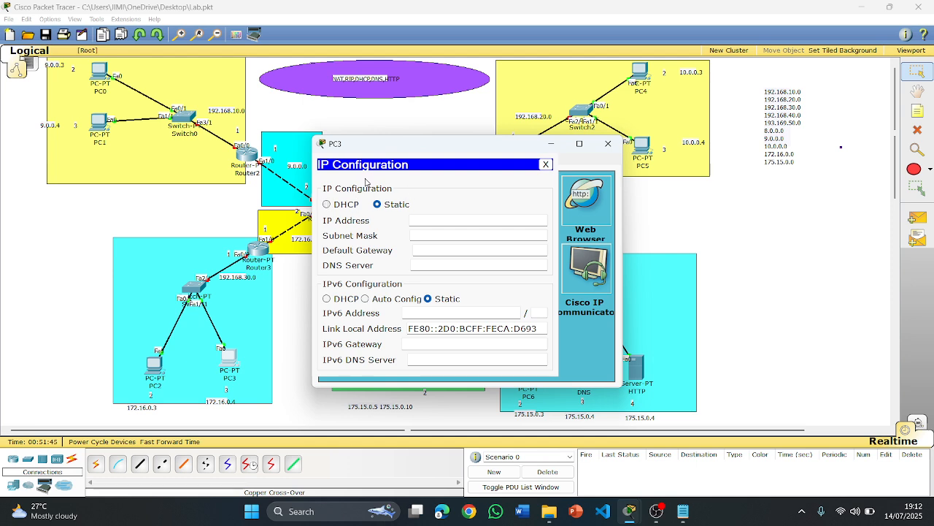
{"action": "left_click", "coordinate": [417, 223]}
{"action": "key", "text": "ctrl+v"}
{"action": "left_click", "coordinate": [456, 234]}
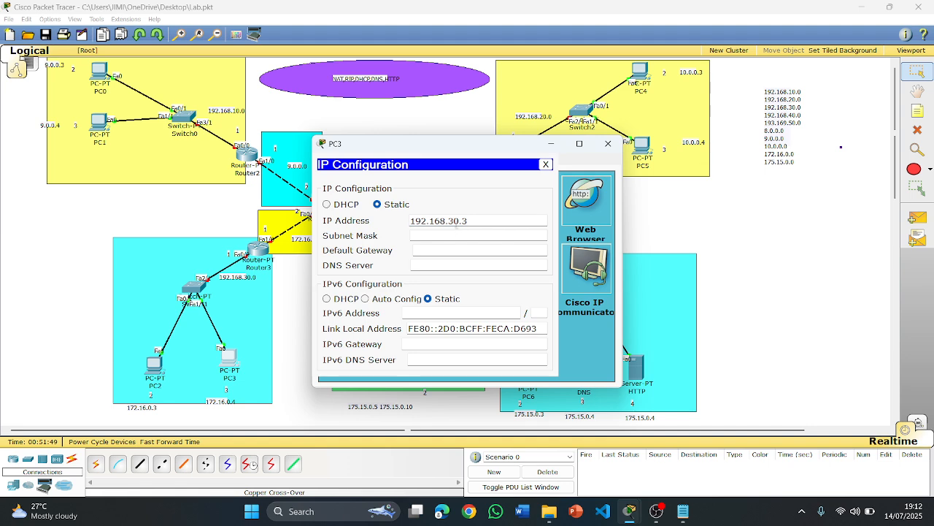
{"action": "left_click", "coordinate": [464, 220]}
Step: Set PC3's default gateway to 192.168.30.1 and its DNS server to 175.15.0.4, closing its window
{"action": "left_click", "coordinate": [432, 248]}
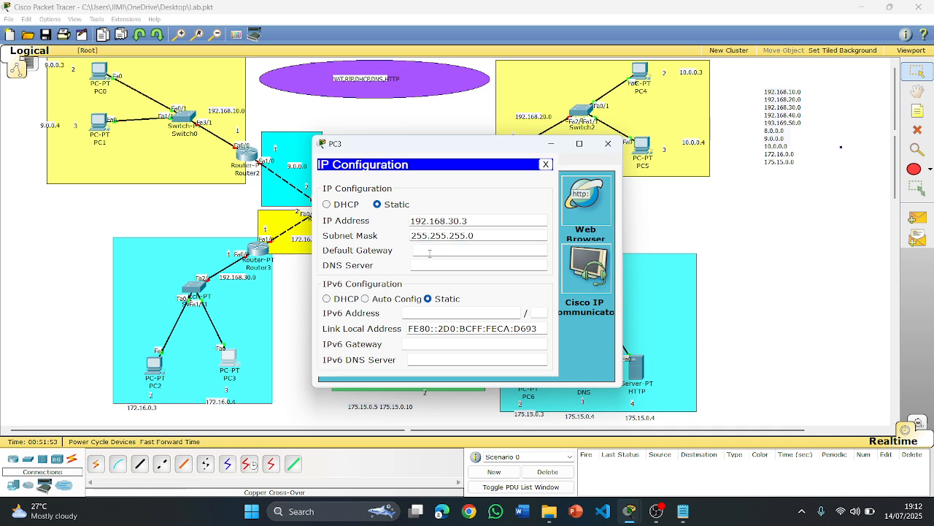
{"action": "key", "text": "ctrl+v"}
{"action": "key", "text": "BackSpace"}
{"action": "type", "text": "1"}
{"action": "left_click", "coordinate": [445, 265]}
{"action": "type", "text": "175"}
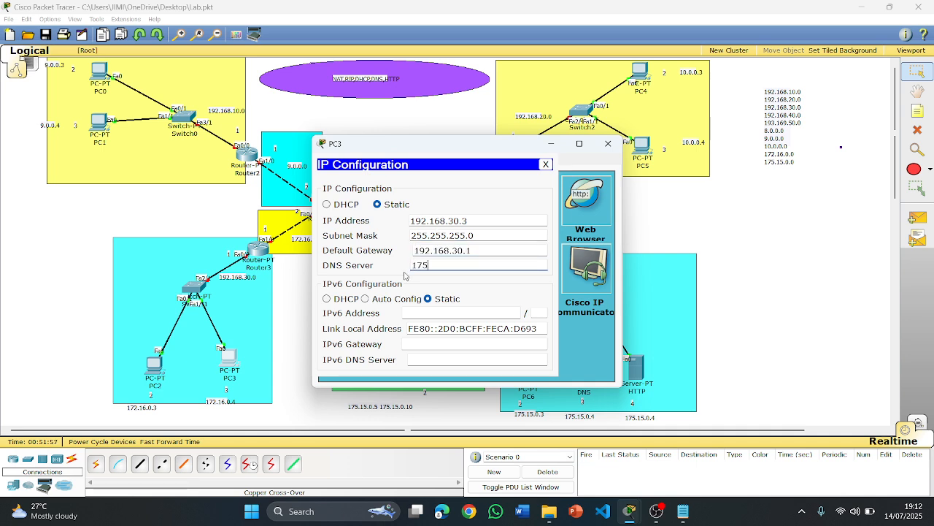
{"action": "type", "text": ".15.0.4"}
{"action": "left_click", "coordinate": [608, 143]}
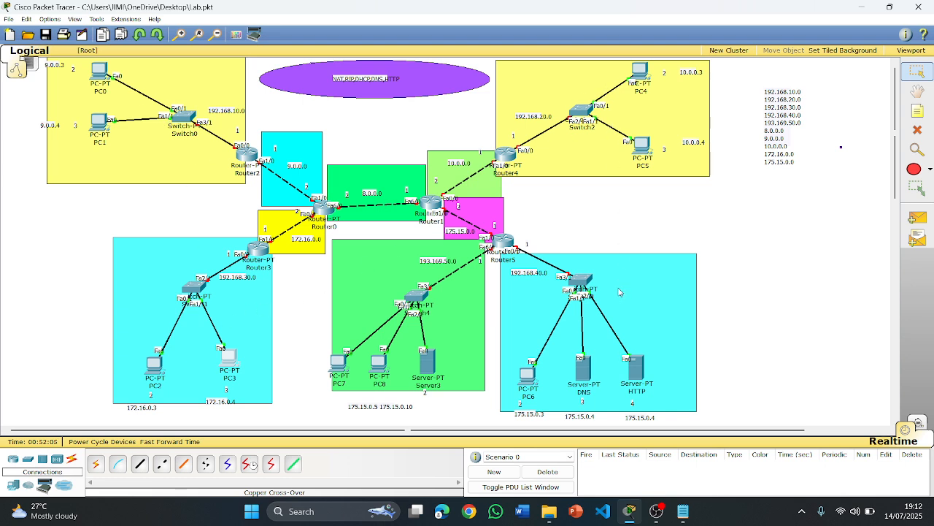
Step: Open PC6's IP configuration, with its window moved clear of the 192.168.40.0 network
{"action": "left_click", "coordinate": [527, 375]}
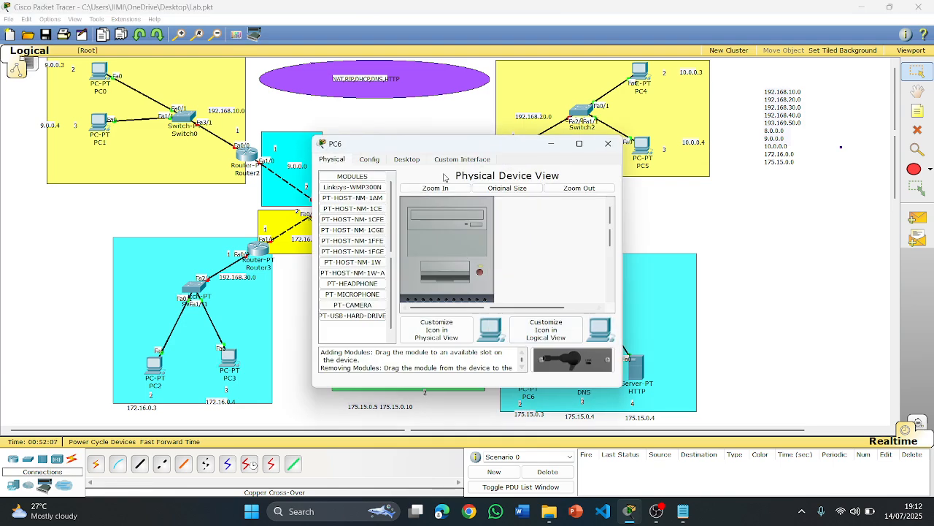
{"action": "left_click_drag", "start_coordinate": [437, 145], "coordinate": [209, 95]}
{"action": "left_click", "coordinate": [182, 109]}
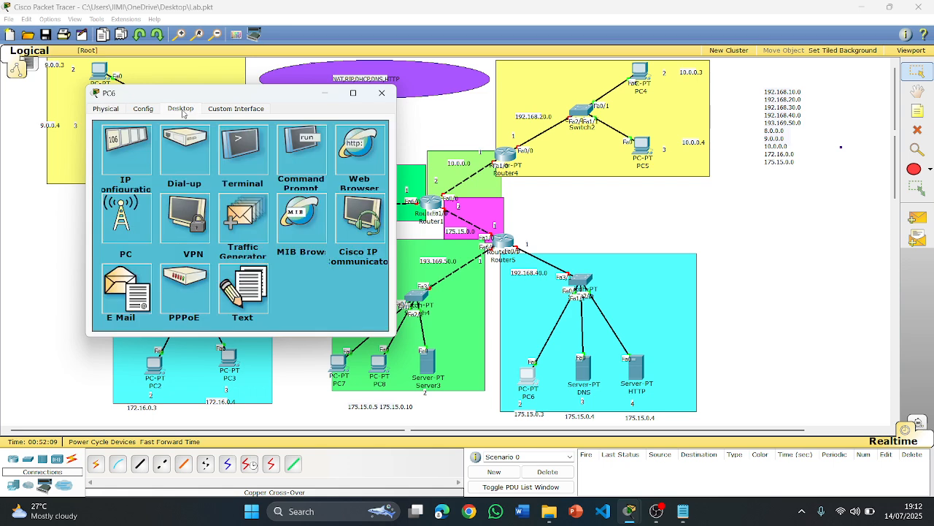
{"action": "left_click", "coordinate": [125, 157]}
Step: Set PC6's static IP address to 192.168.40.2 and copy that address
{"action": "left_click", "coordinate": [211, 170]}
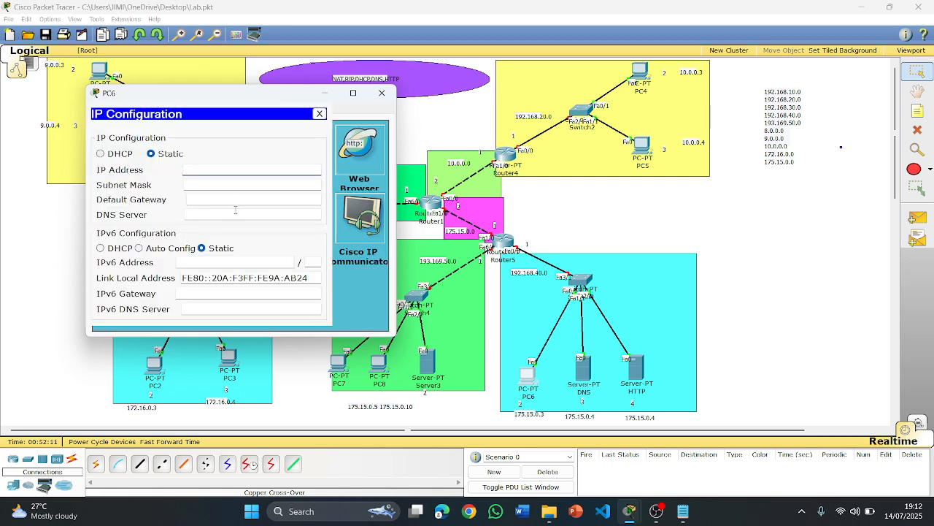
{"action": "key", "text": "ctrl+v"}
{"action": "left_click", "coordinate": [229, 170]}
{"action": "key", "text": "BackSpace"}
{"action": "type", "text": "4"}
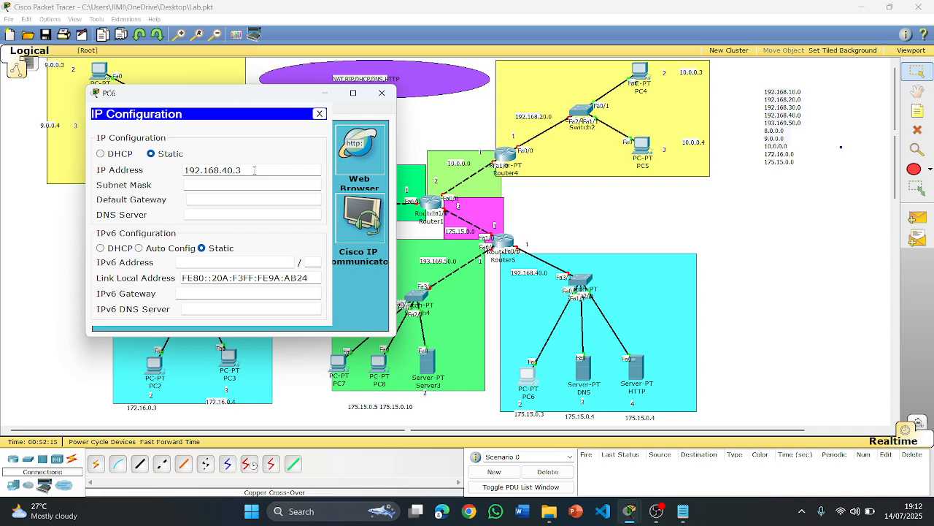
{"action": "key", "text": "BackSpace"}
{"action": "type", "text": "2"}
{"action": "left_click_drag", "start_coordinate": [243, 171], "coordinate": [184, 174]}
{"action": "key", "text": "ctrl+c"}
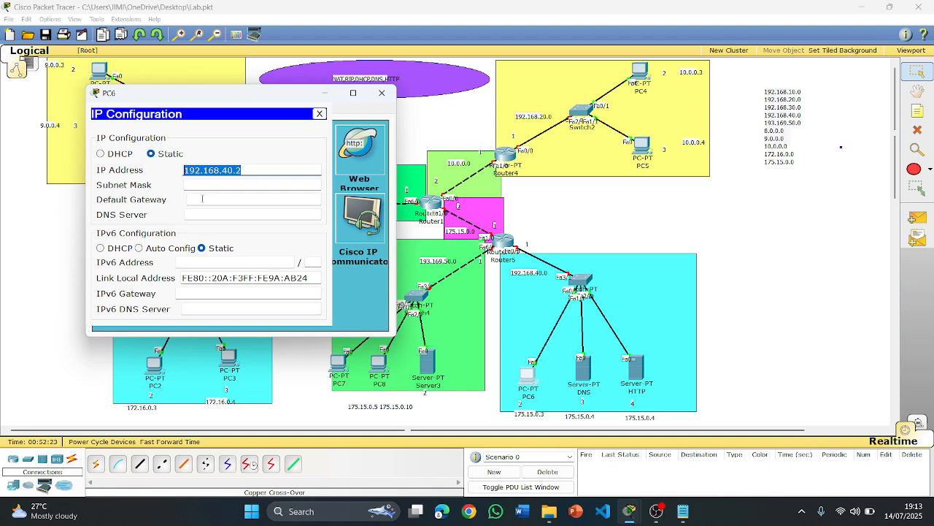
Step: Fill in PC6's subnet mask 255.255.255.0 and default gateway 192.168.40.1
{"action": "left_click", "coordinate": [205, 188]}
{"action": "left_click", "coordinate": [208, 199]}
{"action": "key", "text": "ctrl+v"}
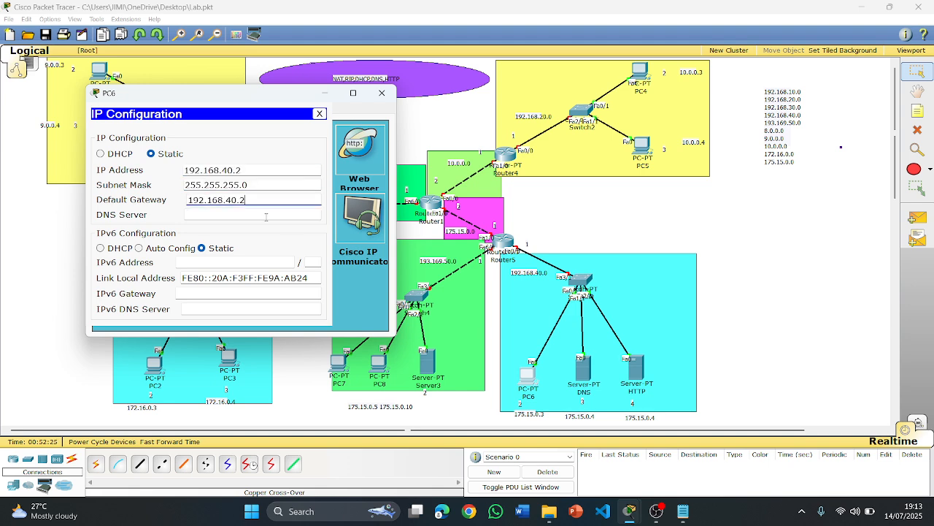
{"action": "key", "text": "BackSpace"}
{"action": "type", "text": "1"}
Step: Set PC6's DNS server to 192.168.40.3 and close its window
{"action": "left_click", "coordinate": [186, 213]}
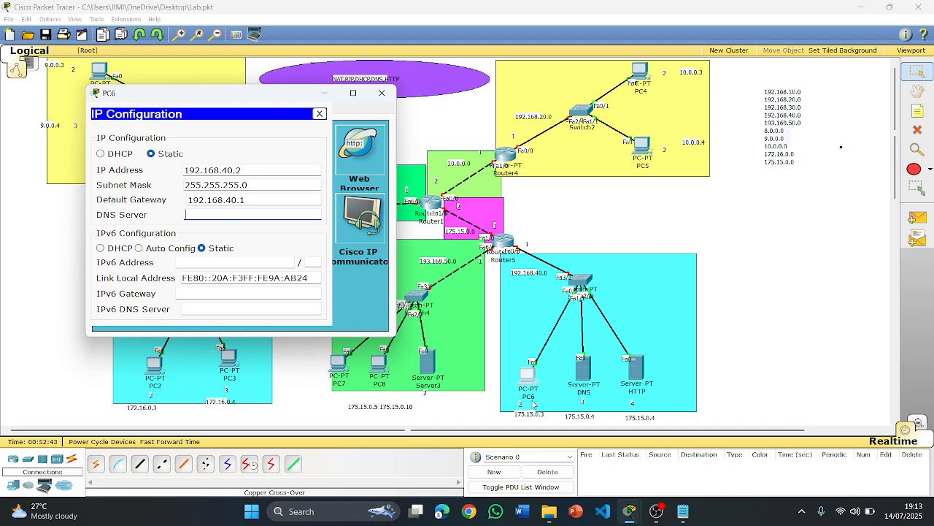
{"action": "left_click", "coordinate": [195, 214]}
{"action": "key", "text": "ctrl+v"}
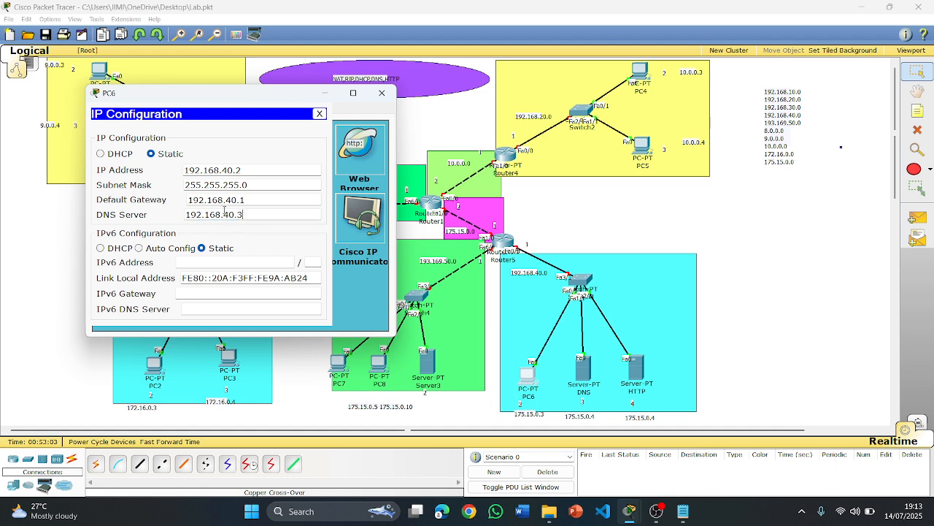
{"action": "left_click", "coordinate": [381, 92]}
Step: Give the DNS server the static IP address 192.168.40.3 with subnet mask 255.255.255.0 on FastEthernet0
{"action": "left_click", "coordinate": [584, 369]}
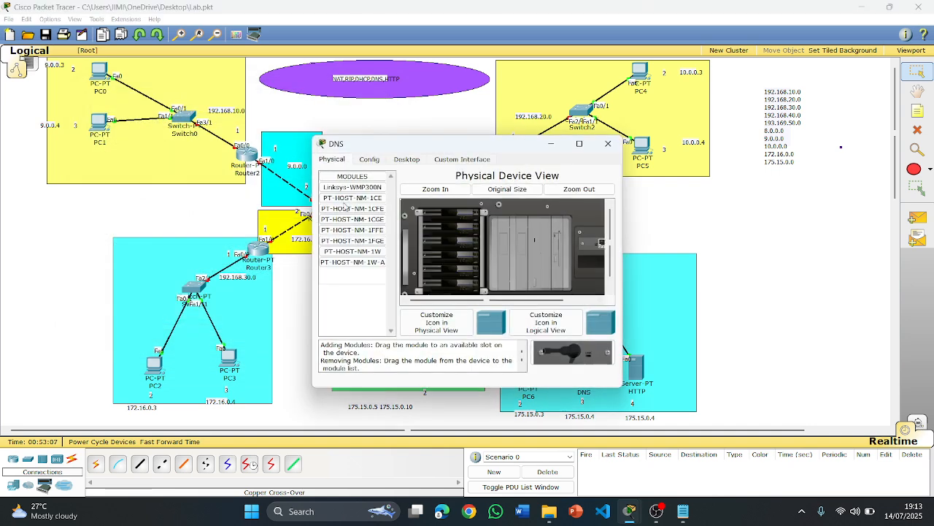
{"action": "left_click", "coordinate": [406, 159]}
{"action": "left_click", "coordinate": [357, 196]}
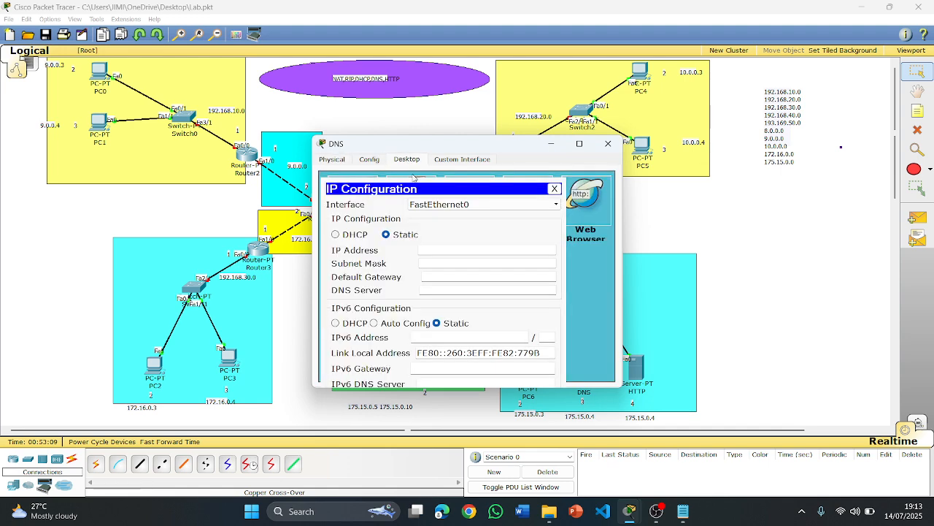
{"action": "left_click_drag", "start_coordinate": [407, 144], "coordinate": [212, 127]}
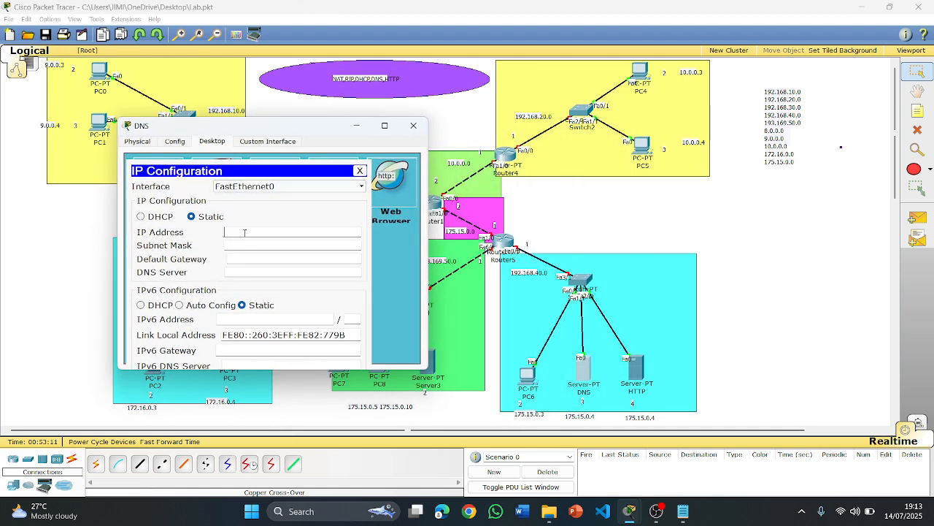
{"action": "type", "text": "192.168.40.3"}
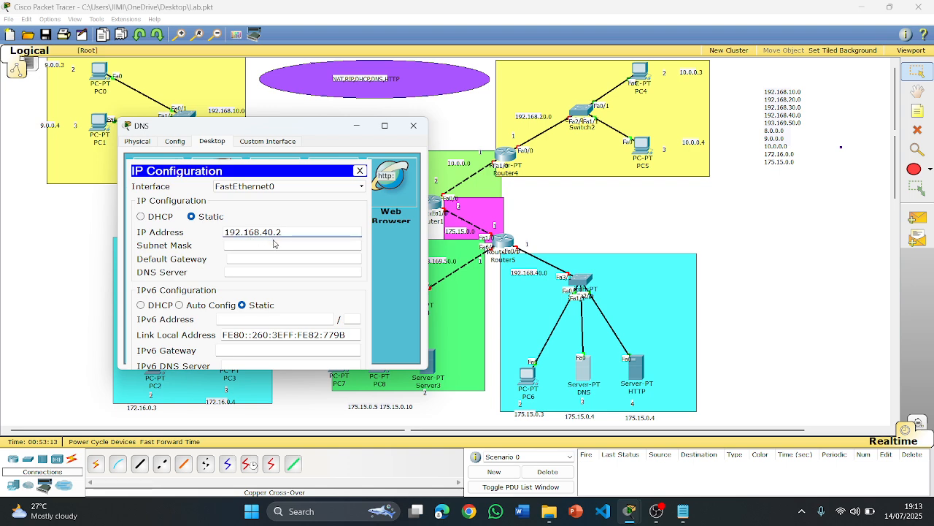
{"action": "left_click", "coordinate": [255, 246]}
Step: Set the DNS server's default gateway to 192.168.40.1 and its DNS server entry to 192.168.40.3, closing its window
{"action": "left_click", "coordinate": [256, 256]}
{"action": "key", "text": "ctrl+v"}
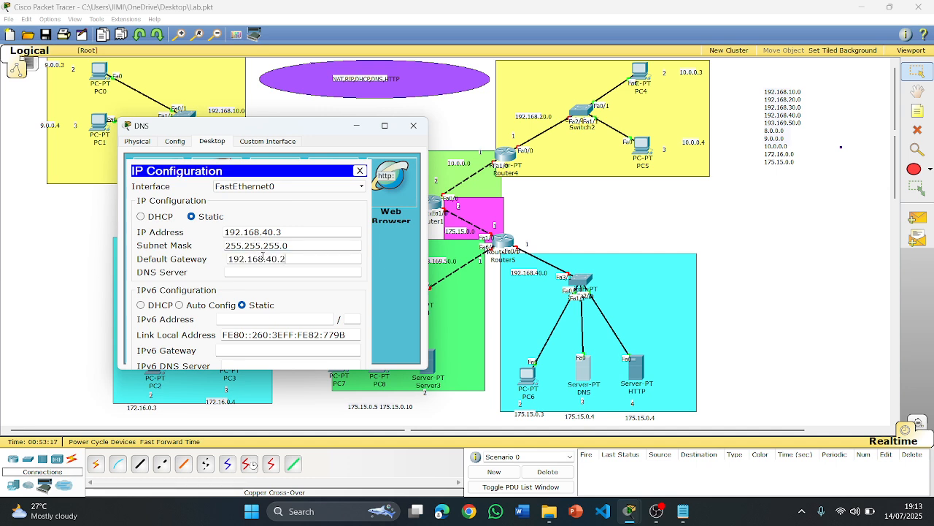
{"action": "key", "text": "BackSpace"}
{"action": "type", "text": "1"}
{"action": "left_click", "coordinate": [256, 270]}
{"action": "key", "text": "ctrl+v"}
{"action": "key", "text": "BackSpace"}
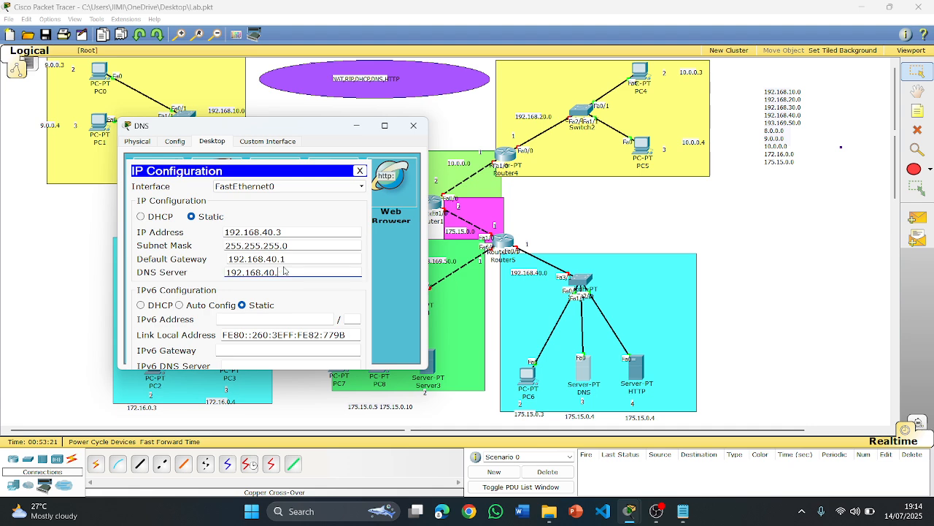
{"action": "type", "text": "3"}
{"action": "left_click", "coordinate": [413, 126]}
Step: Give the HTTP server the static IP address 192.168.40.4 with subnet mask 255.255.255.0 on FastEthernet0
{"action": "left_click", "coordinate": [637, 369]}
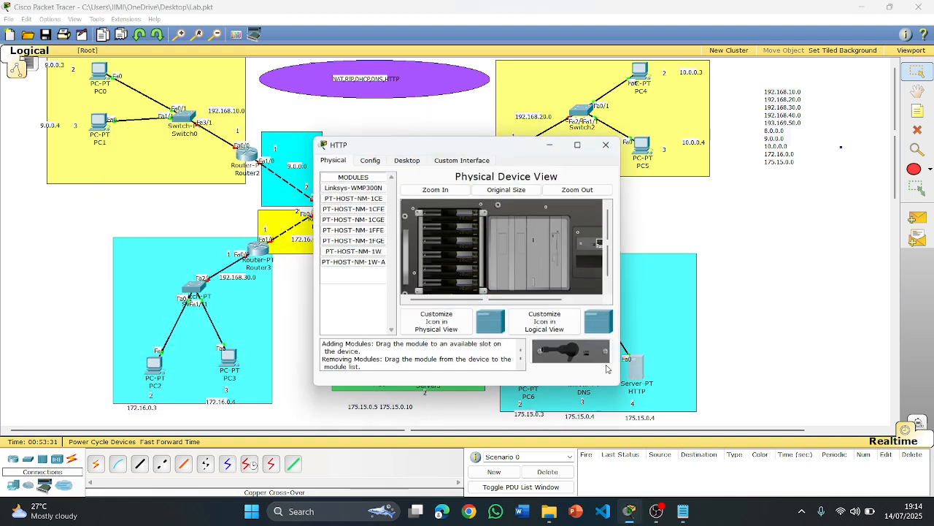
{"action": "left_click", "coordinate": [406, 161]}
{"action": "left_click", "coordinate": [346, 190]}
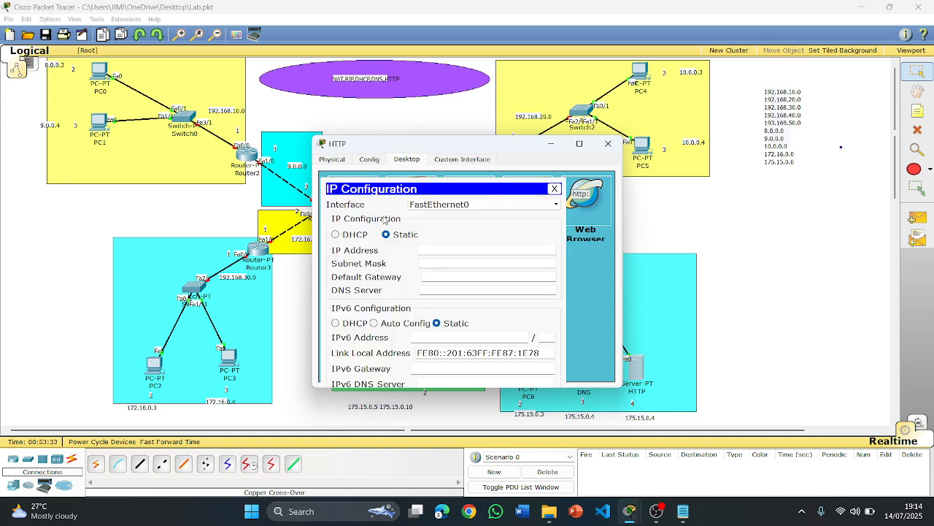
{"action": "left_click_drag", "start_coordinate": [421, 148], "coordinate": [171, 94]}
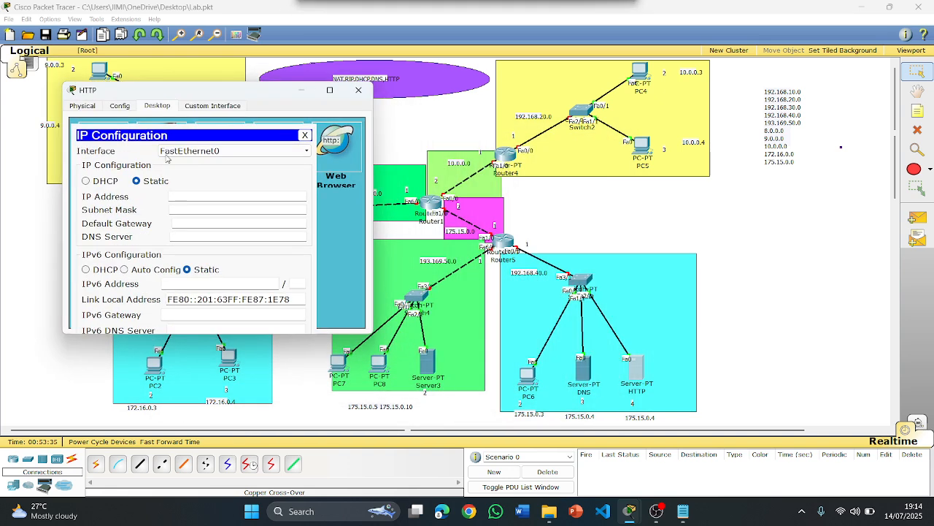
{"action": "left_click", "coordinate": [176, 195]}
{"action": "type", "text": "192.168.40.3"}
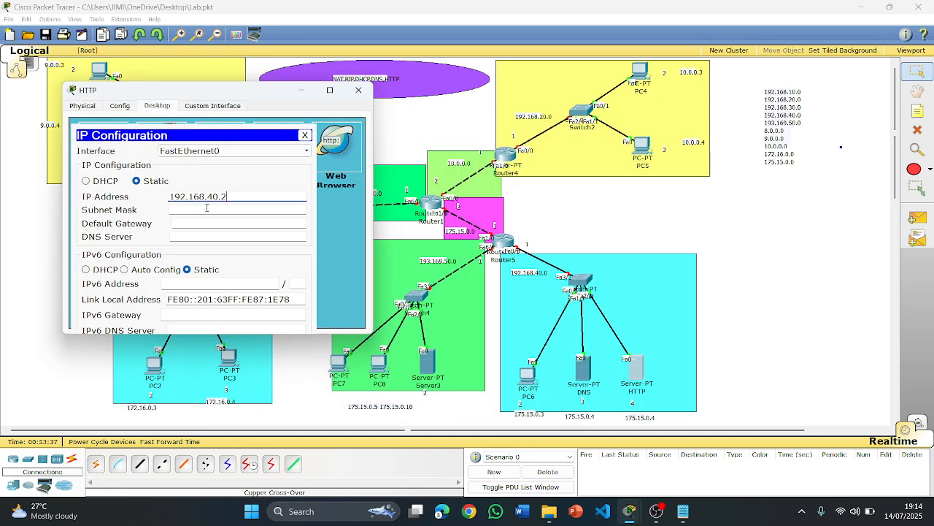
{"action": "key", "text": "BackSpace"}
{"action": "type", "text": "4"}
{"action": "left_click", "coordinate": [202, 211]}
Step: Set the HTTP server's default gateway to 192.168.40.1 and its DNS server to 192.168.40.3, closing its window
{"action": "left_click", "coordinate": [205, 223]}
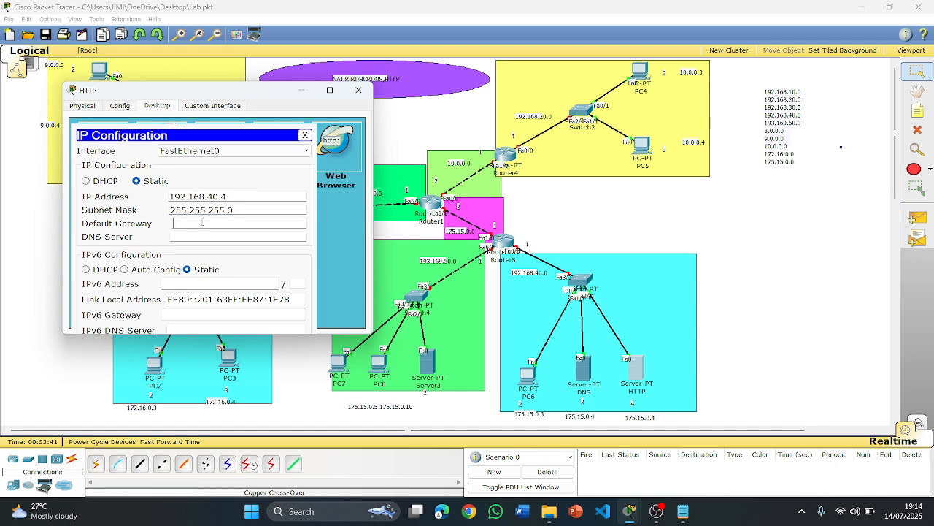
{"action": "type", "text": "192.168.40.2"}
{"action": "type", "text": "1"}
{"action": "left_click", "coordinate": [197, 236]}
{"action": "type", "text": "192.168.40.2"}
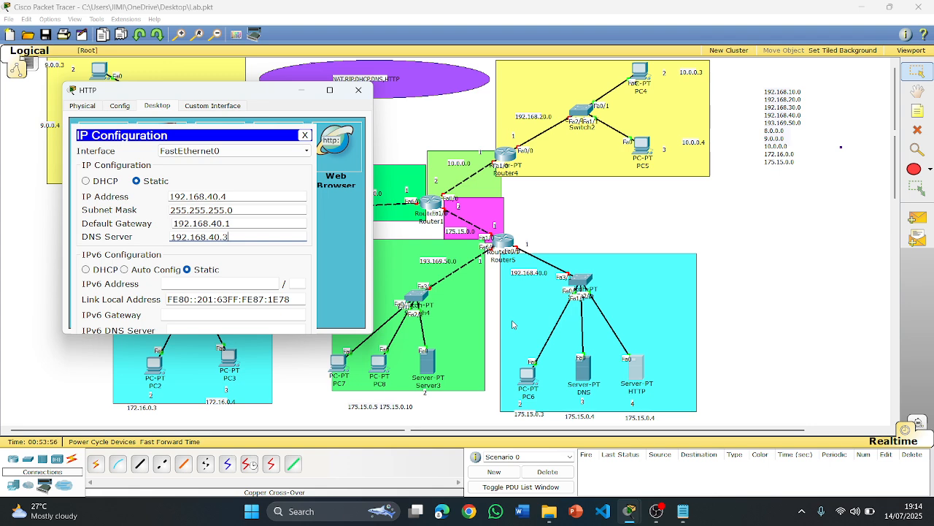
{"action": "left_click", "coordinate": [361, 90]}
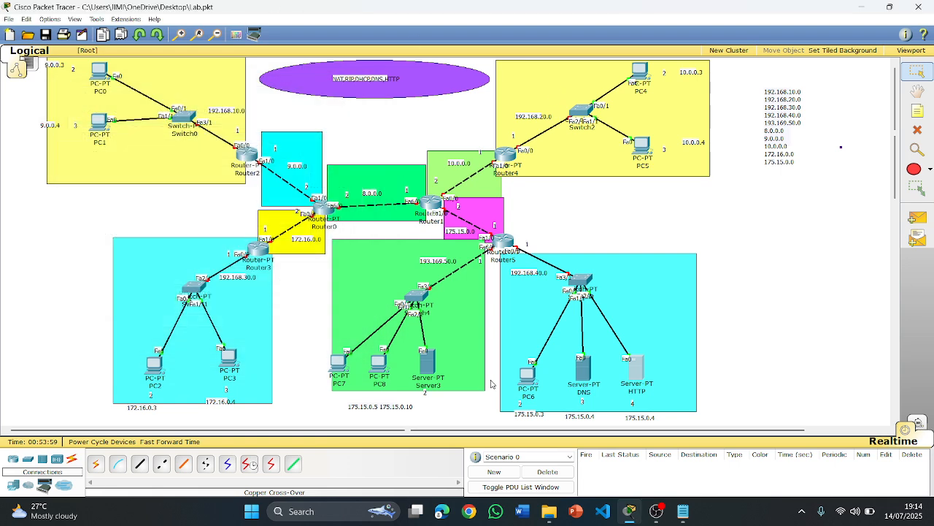
Step: Rename Server3 in the 193.169.50.0 network as DHCP
{"action": "left_click", "coordinate": [429, 385]}
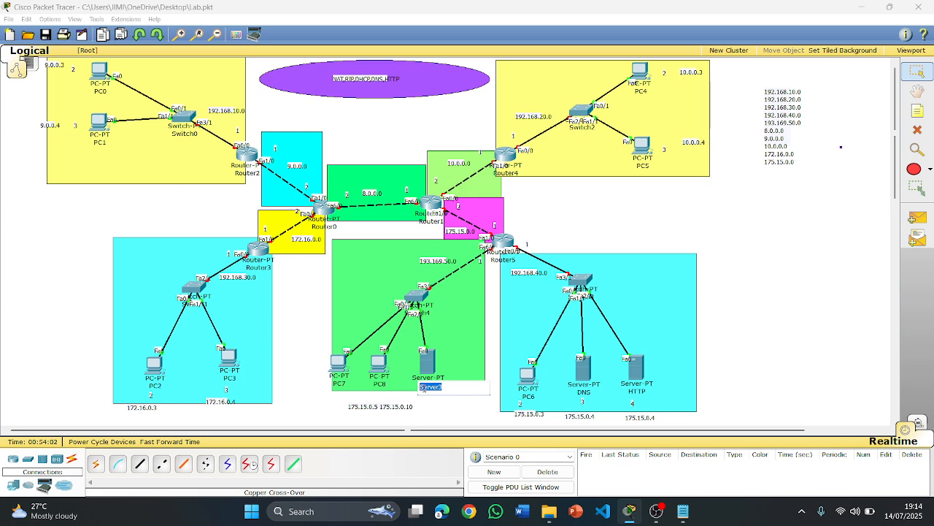
{"action": "type", "text": "U"}
{"action": "left_click", "coordinate": [771, 286]}
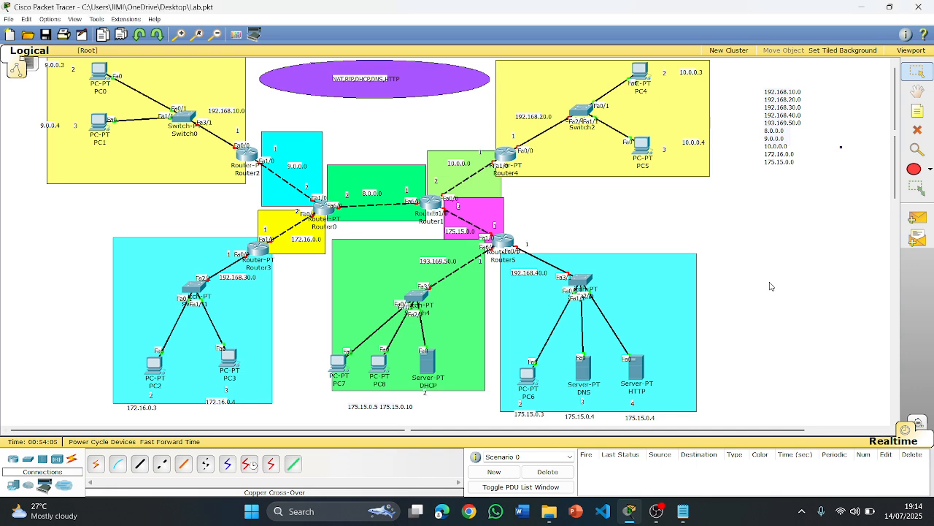
Step: Give the DHCP server the static IP address 193.169.50.2 on FastEthernet0
{"action": "left_click", "coordinate": [430, 362]}
{"action": "left_click_drag", "start_coordinate": [475, 153], "coordinate": [685, 125]}
{"action": "left_click", "coordinate": [619, 134]}
{"action": "left_click", "coordinate": [568, 191]}
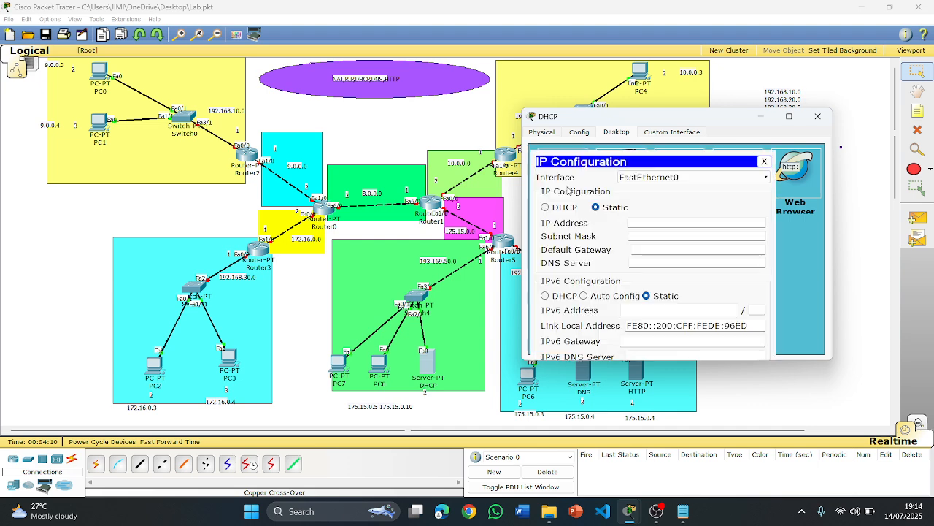
{"action": "left_click", "coordinate": [629, 227]}
{"action": "type", "text": "193"}
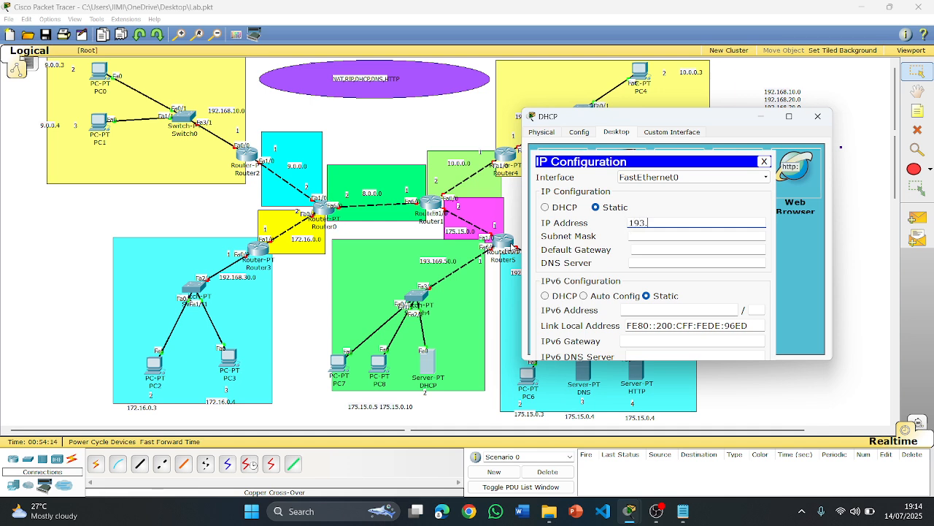
{"action": "type", "text": ".168"}
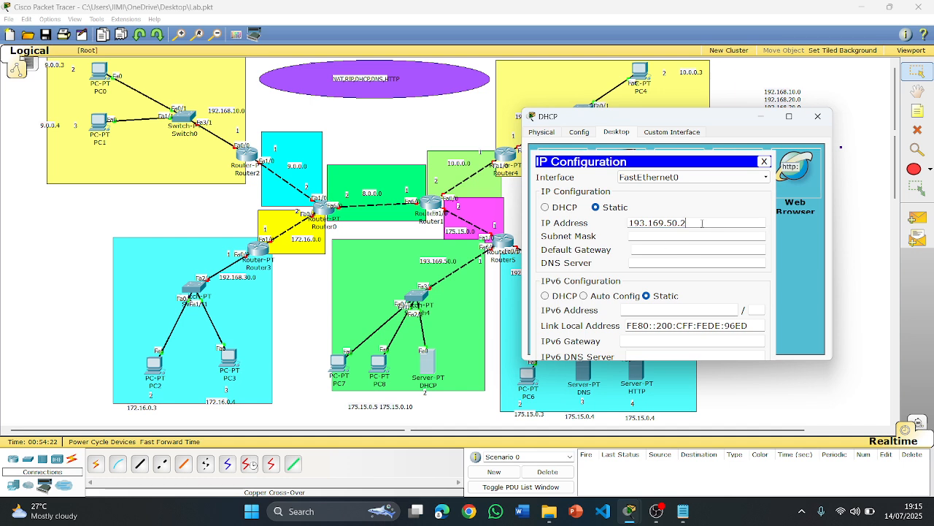
Step: Fill in the DHCP server's subnet mask 255.255.255.0 and reuse its copied IP address to enter the default gateway 193.169.50.1
{"action": "key", "text": "shift+Left"}
{"action": "key", "text": "shift+Left"}
{"action": "key", "text": "shift+Left"}
{"action": "key", "text": "shift+Left"}
{"action": "key", "text": "shift+Left"}
{"action": "key", "text": "shift+Left"}
{"action": "key", "text": "shift+Left"}
{"action": "key", "text": "shift+Left"}
{"action": "key", "text": "shift+Left"}
{"action": "key", "text": "shift+Left"}
{"action": "key", "text": "shift+Left"}
{"action": "key", "text": "shift+Left"}
{"action": "key", "text": "ctrl+c"}
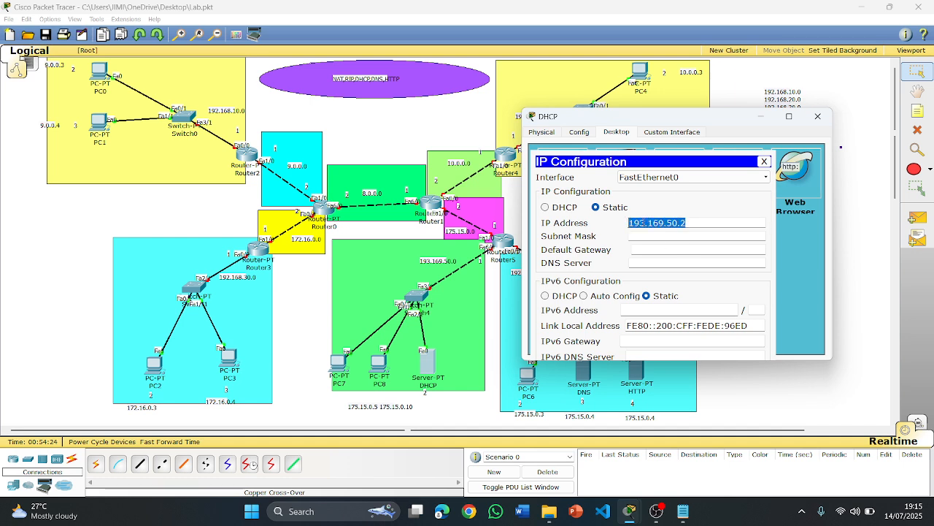
{"action": "left_click", "coordinate": [664, 236]}
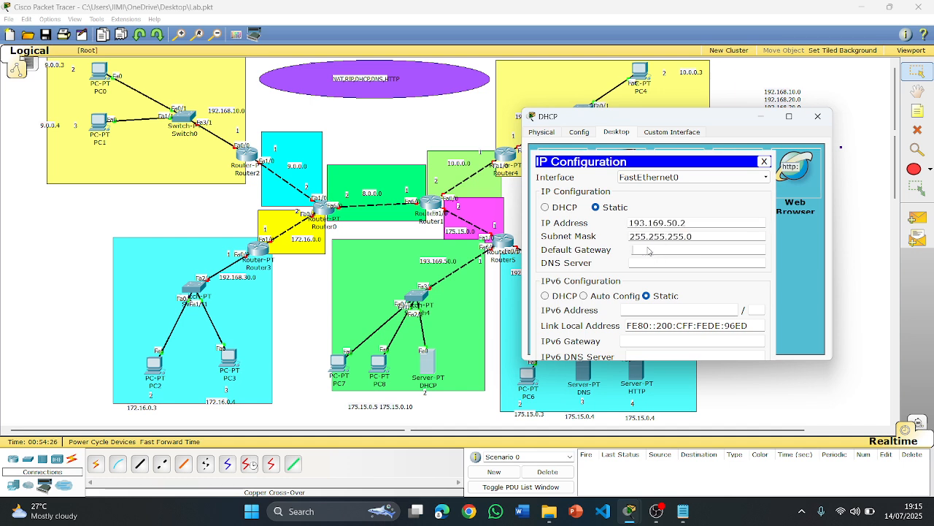
{"action": "key", "text": "ctrl+v"}
{"action": "key", "text": "BackSpace"}
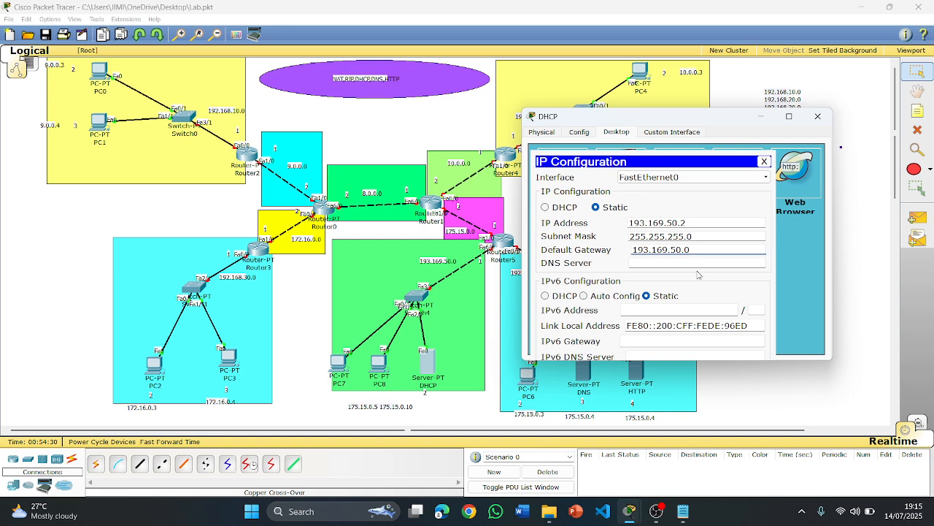
{"action": "key", "text": "BackSpace"}
{"action": "type", "text": "1"}
Step: Set the DHCP server's DNS server entry to 192.168.40.3
{"action": "left_click", "coordinate": [664, 262]}
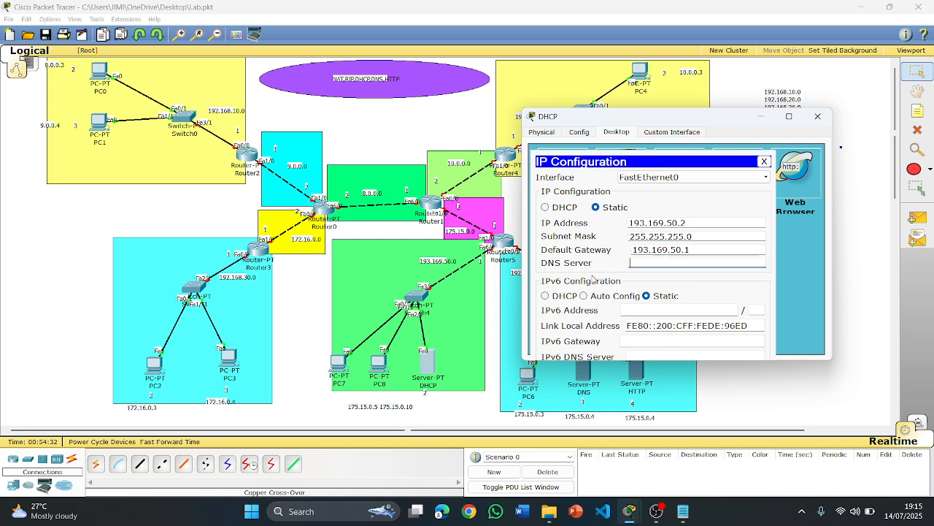
{"action": "left_click_drag", "start_coordinate": [631, 123], "coordinate": [658, 50]}
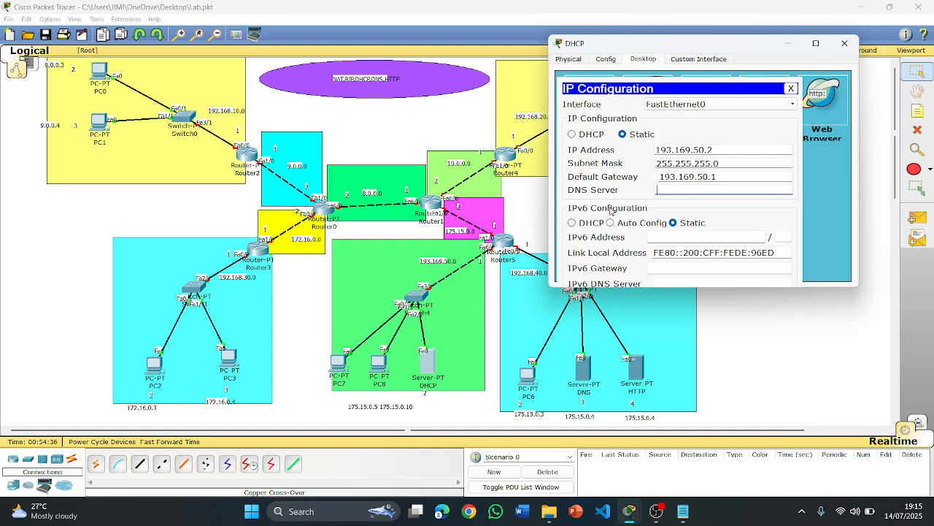
{"action": "left_click", "coordinate": [671, 191]}
{"action": "type", "text": "192.168.40."}
{"action": "type", "text": "3"}
Step: Turn on the DHCP service on the DHCP server
{"action": "left_click", "coordinate": [606, 59]}
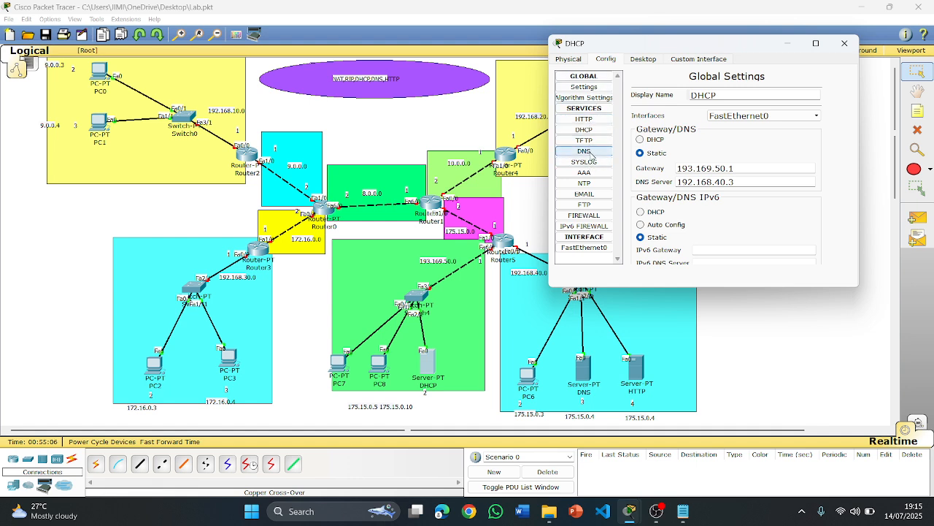
{"action": "left_click", "coordinate": [584, 129]}
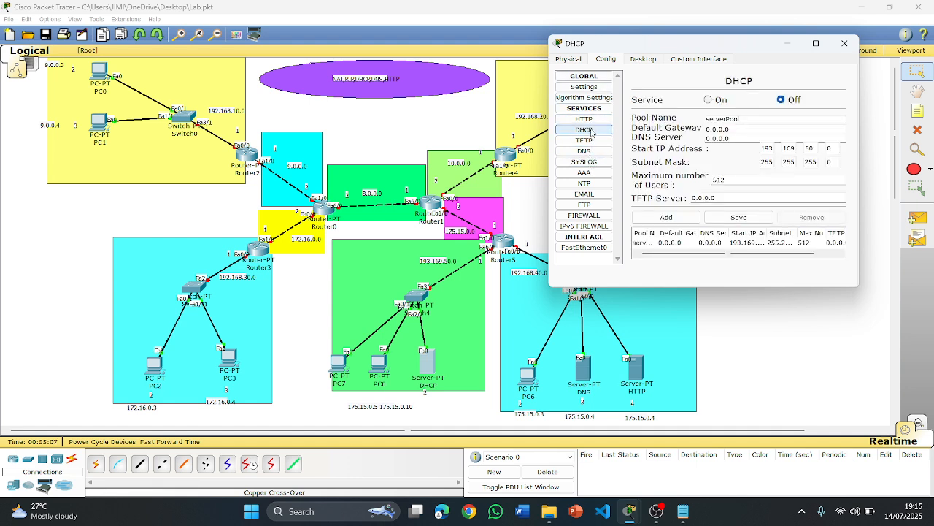
{"action": "left_click", "coordinate": [708, 100]}
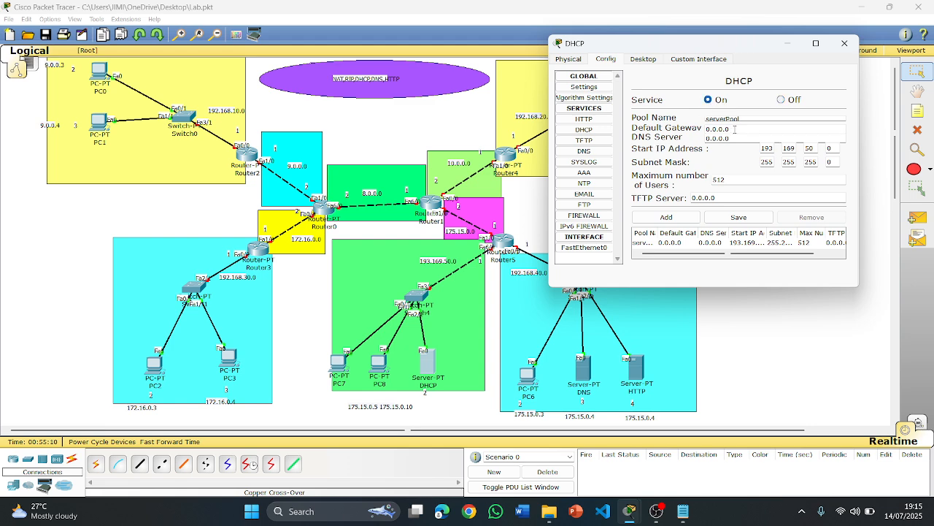
Step: Set the serverPool default gateway to 193.169.50.1 and its DNS server to 192.168.40.3
{"action": "left_click_drag", "start_coordinate": [735, 130], "coordinate": [705, 129]}
{"action": "key", "text": "ctrl+v"}
{"action": "key", "text": "Tab"}
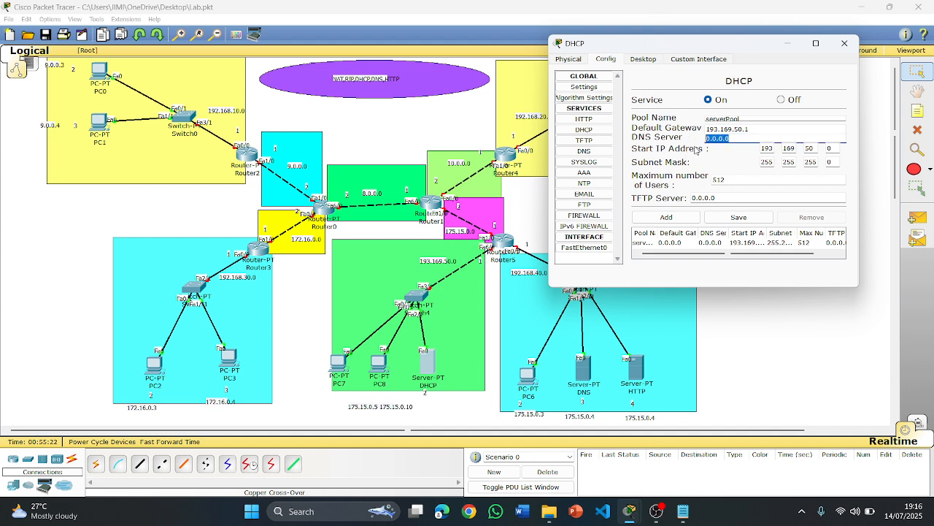
{"action": "type", "text": "192.168.40.3"}
{"action": "left_click", "coordinate": [733, 138]}
Step: Set the DHCP pool's maximum number of users to 50 and save the pool, closing the server's window
{"action": "double_click", "coordinate": [738, 178]}
{"action": "type", "text": "650"}
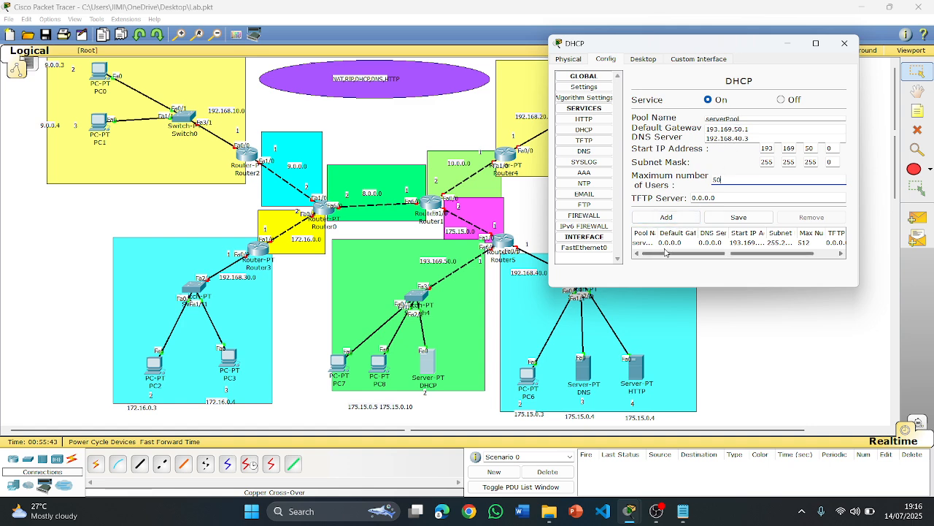
{"action": "left_click", "coordinate": [739, 219]}
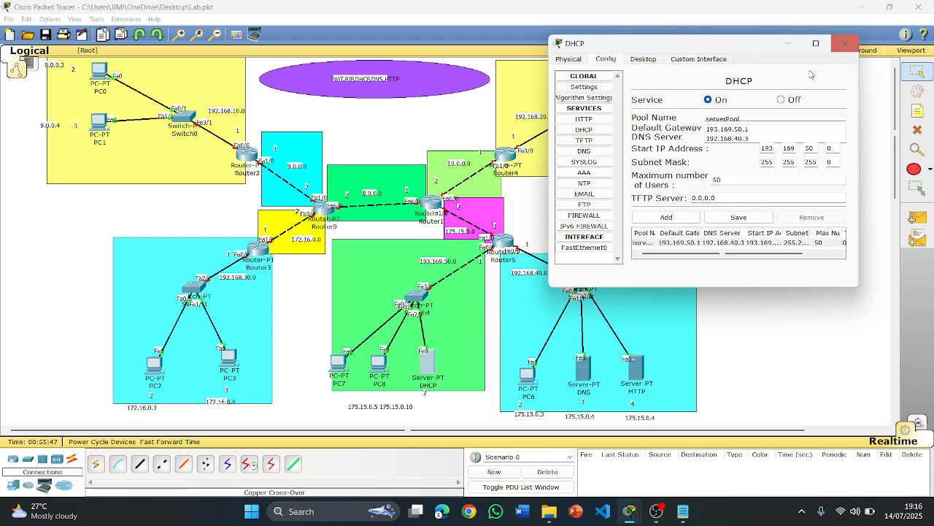
{"action": "left_click", "coordinate": [844, 43]}
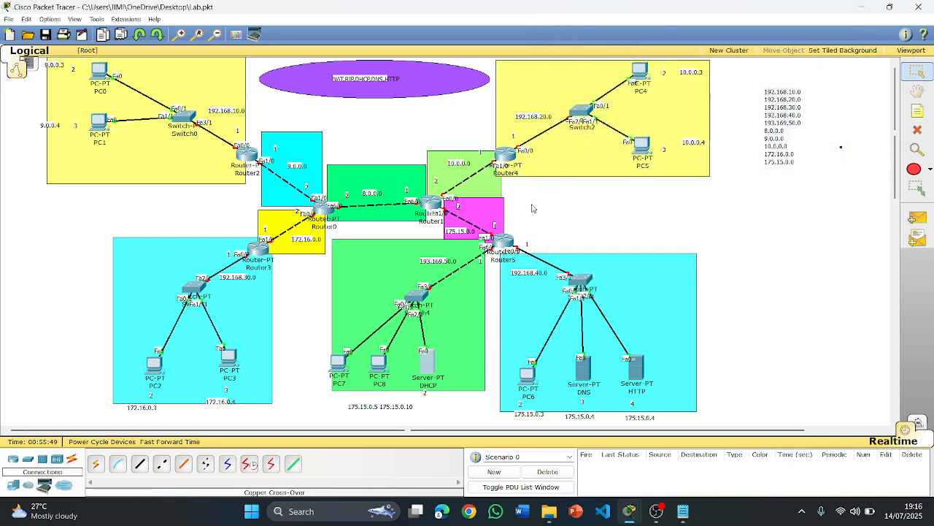
Step: Switch PC8's IP configuration to DHCP and close its window
{"action": "left_click", "coordinate": [380, 369]}
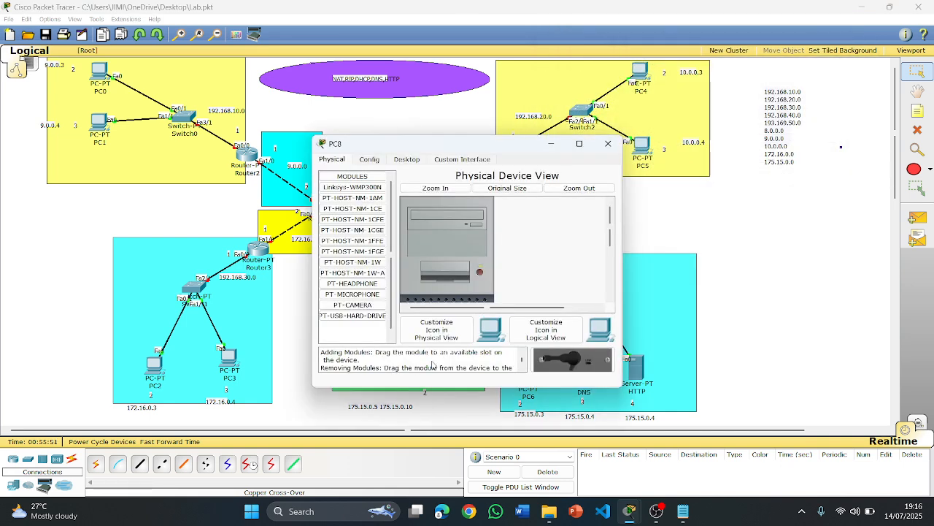
{"action": "left_click", "coordinate": [407, 158]}
{"action": "left_click", "coordinate": [355, 194]}
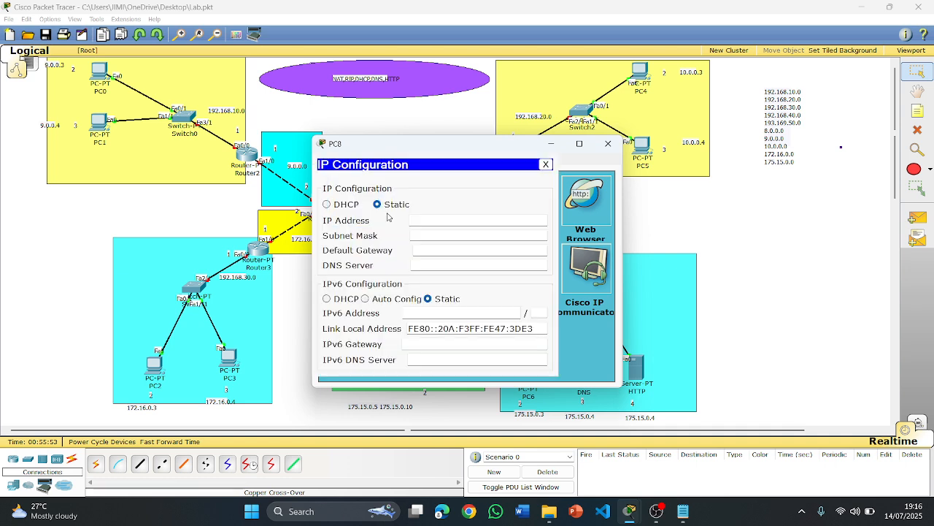
{"action": "left_click", "coordinate": [327, 204]}
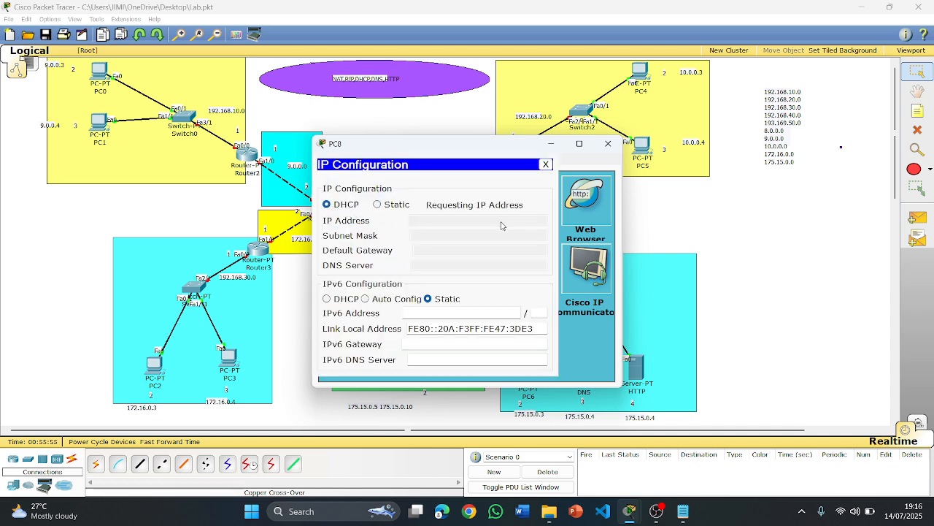
{"action": "left_click", "coordinate": [607, 148]}
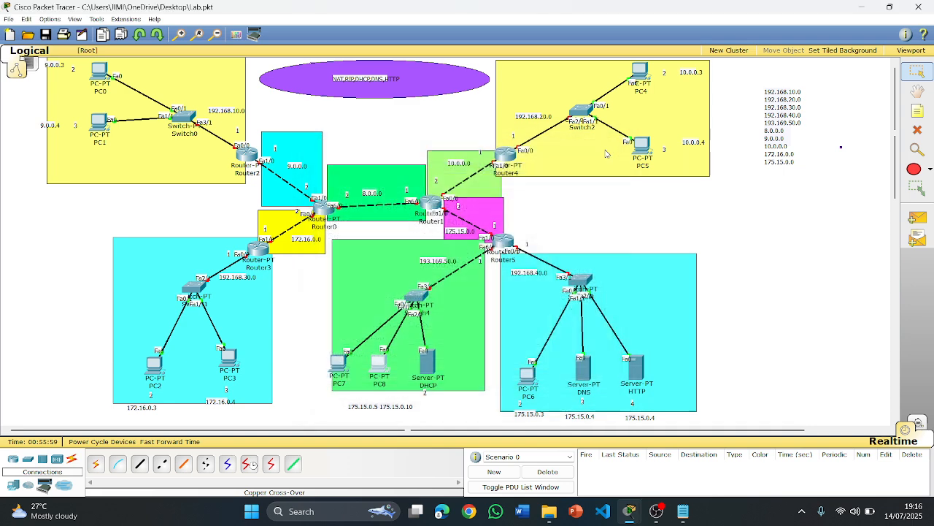
Step: Switch PC7's IP configuration to DHCP and close its window
{"action": "left_click", "coordinate": [337, 369]}
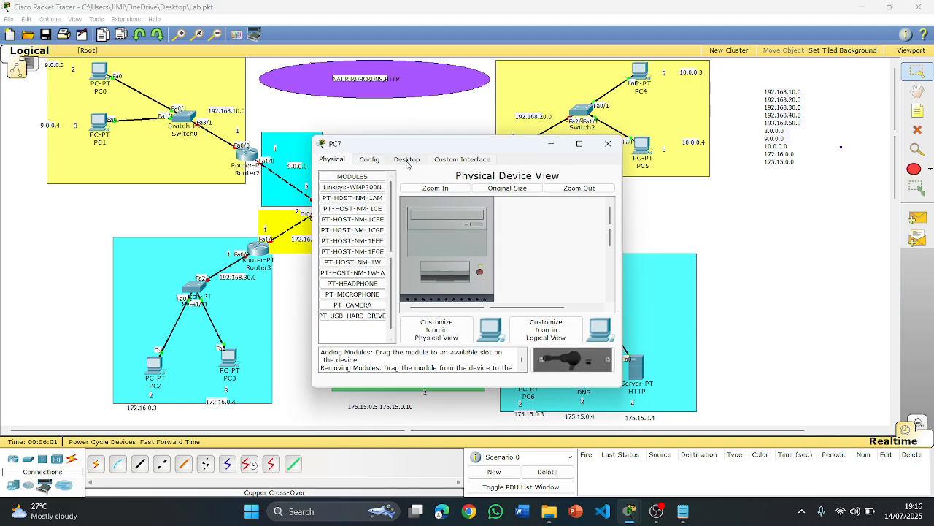
{"action": "left_click", "coordinate": [400, 156]}
{"action": "left_click", "coordinate": [346, 193]}
{"action": "left_click", "coordinate": [337, 203]}
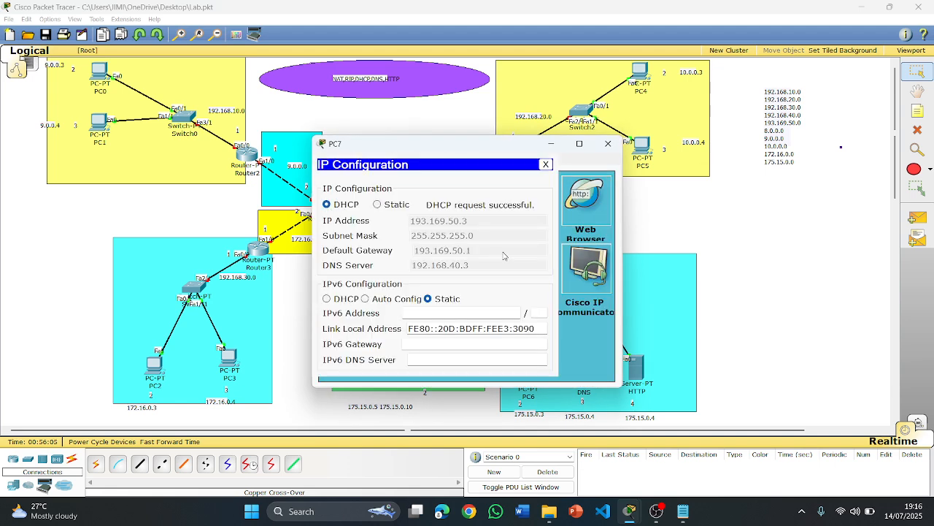
{"action": "left_click", "coordinate": [608, 146]}
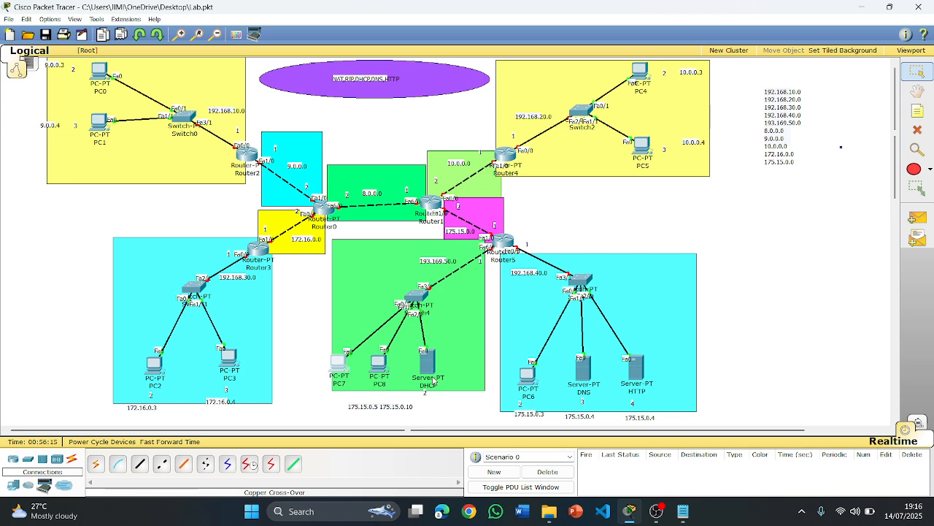
Step: Turn on the DNS service on the DNS server and move its window clear of the server network
{"action": "left_click", "coordinate": [581, 369]}
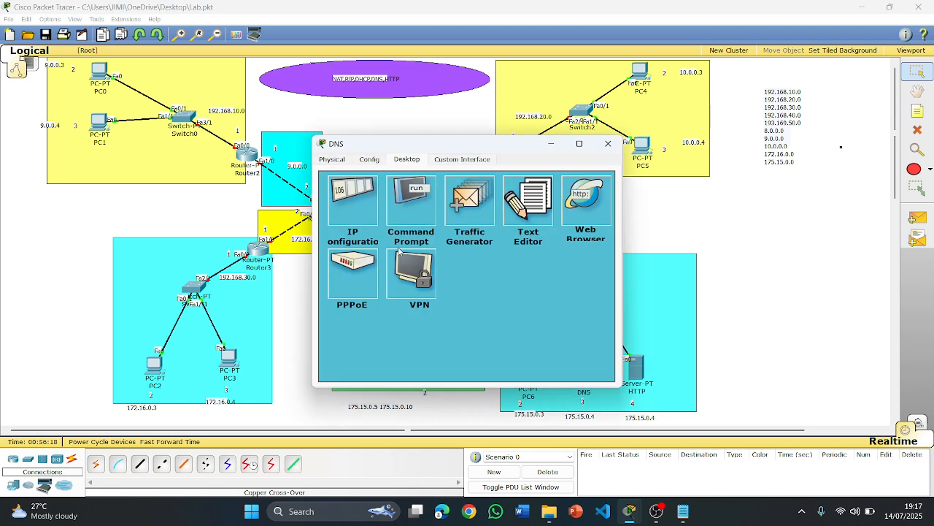
{"action": "left_click", "coordinate": [369, 161]}
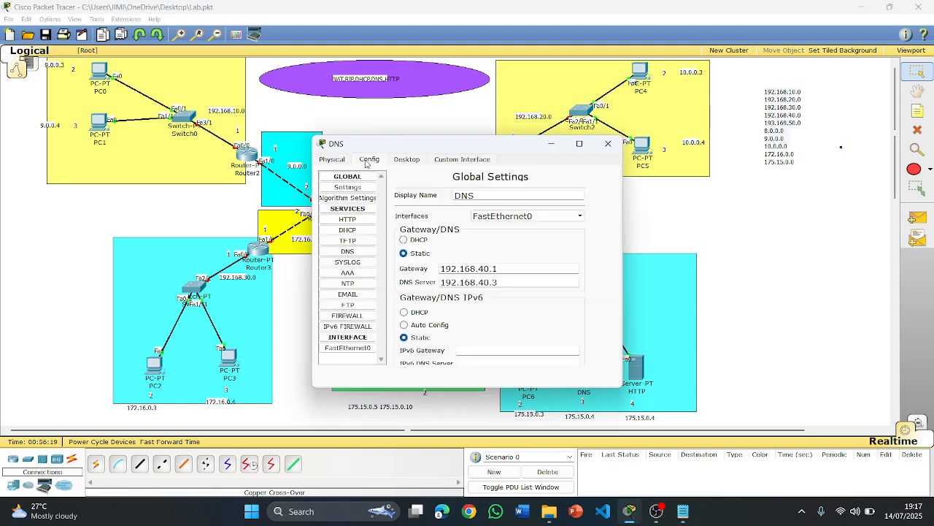
{"action": "left_click", "coordinate": [362, 251]}
{"action": "left_click", "coordinate": [472, 199]}
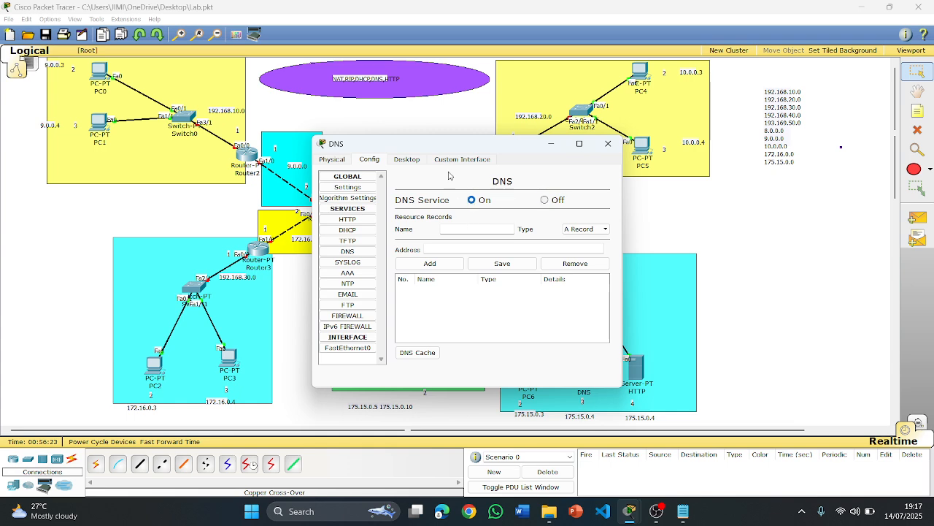
{"action": "left_click_drag", "start_coordinate": [439, 149], "coordinate": [228, 94]}
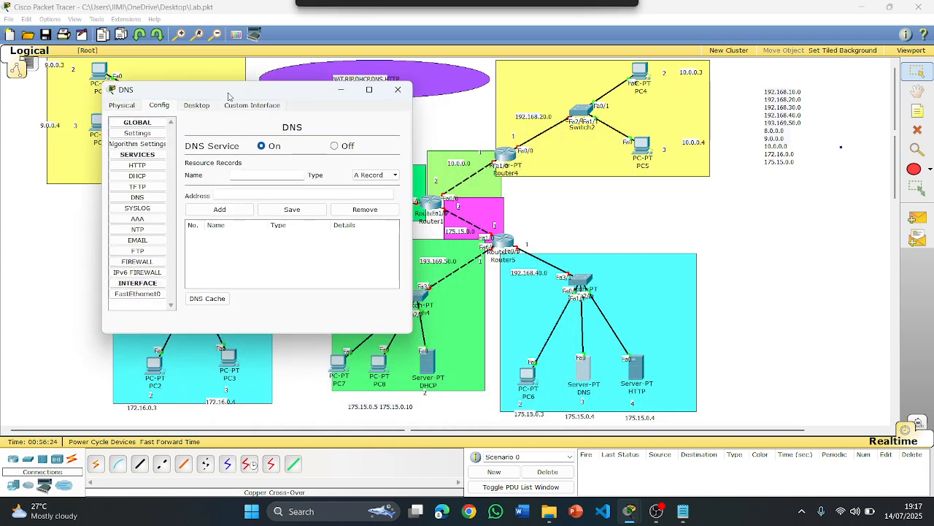
{"action": "left_click", "coordinate": [240, 173]}
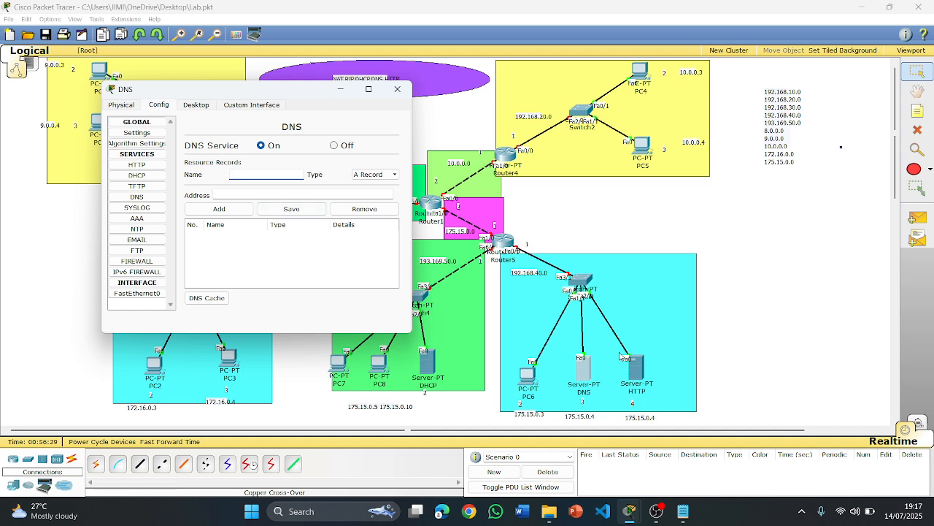
{"action": "type", "text": "www.server.com"}
{"action": "left_click", "coordinate": [224, 194]}
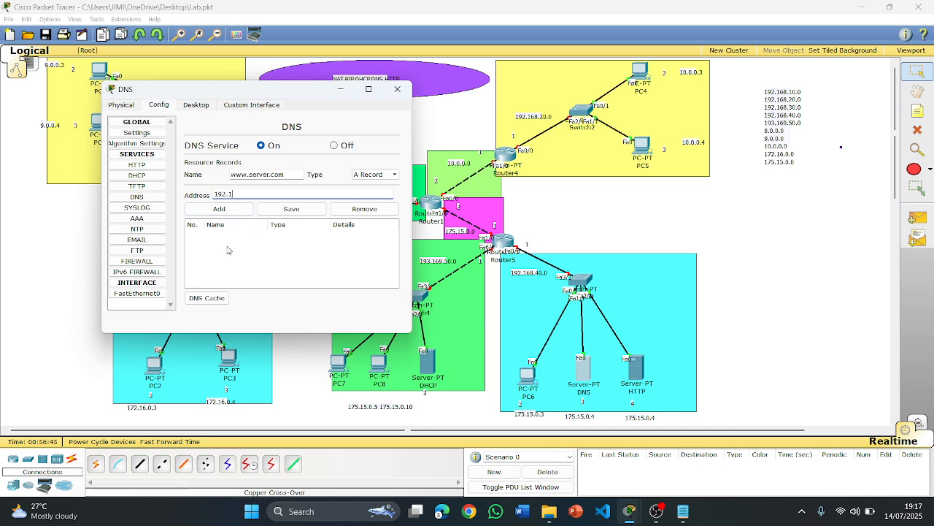
{"action": "type", "text": "192.168.40.4"}
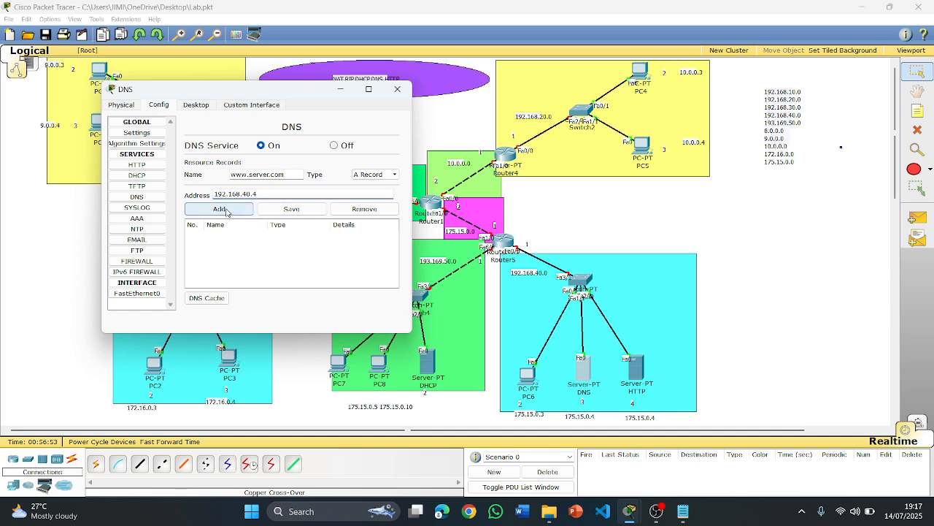
{"action": "left_click", "coordinate": [226, 212]}
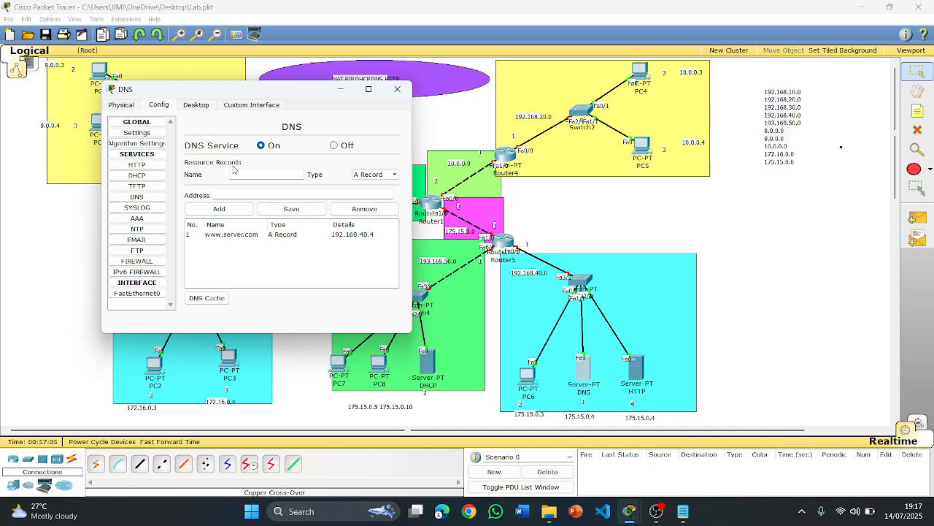
{"action": "left_click", "coordinate": [397, 88]}
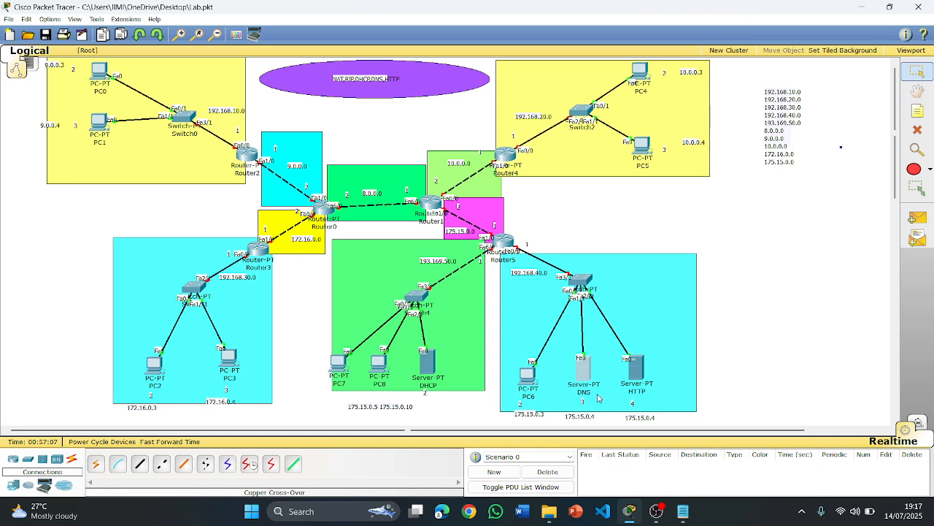
Step: Replace the body of index.html in the HTTP server's HTTP service with "Hello COmputer Network Lab" and close the server's window
{"action": "left_click", "coordinate": [637, 372]}
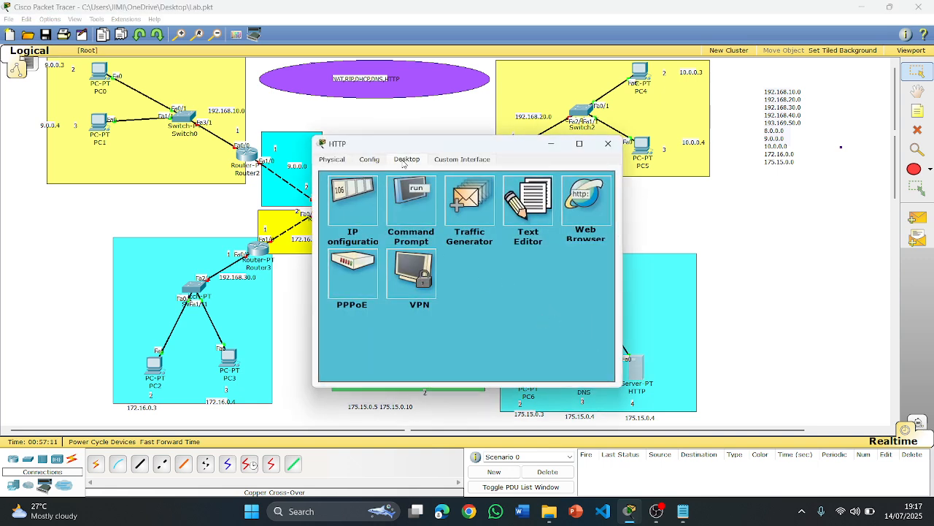
{"action": "left_click", "coordinate": [373, 160]}
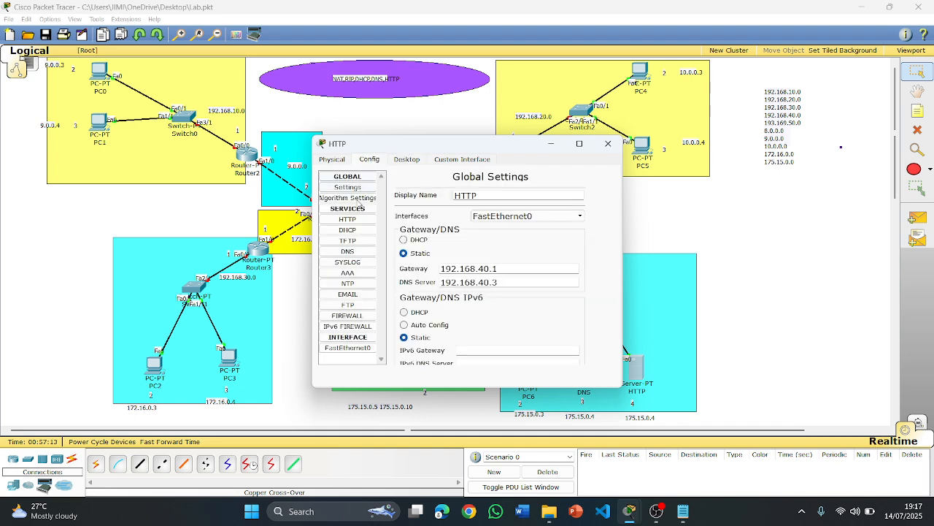
{"action": "left_click", "coordinate": [351, 220]}
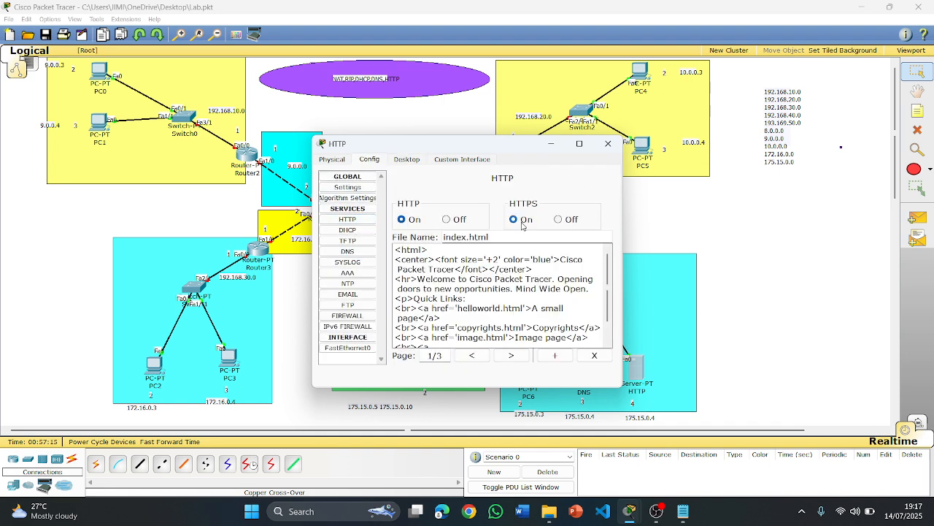
{"action": "scroll", "coordinate": [544, 304], "scroll_direction": "down", "scroll_amount": 2}
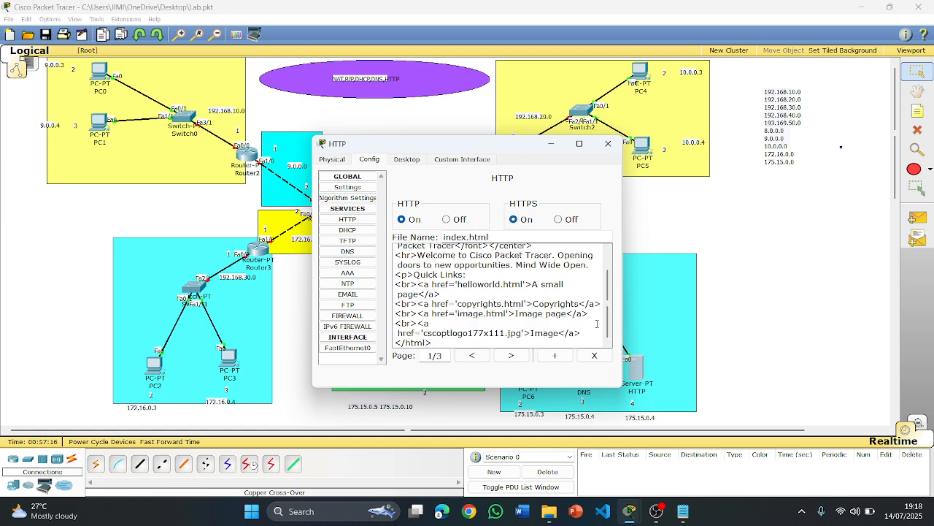
{"action": "left_click_drag", "start_coordinate": [587, 331], "coordinate": [380, 261]}
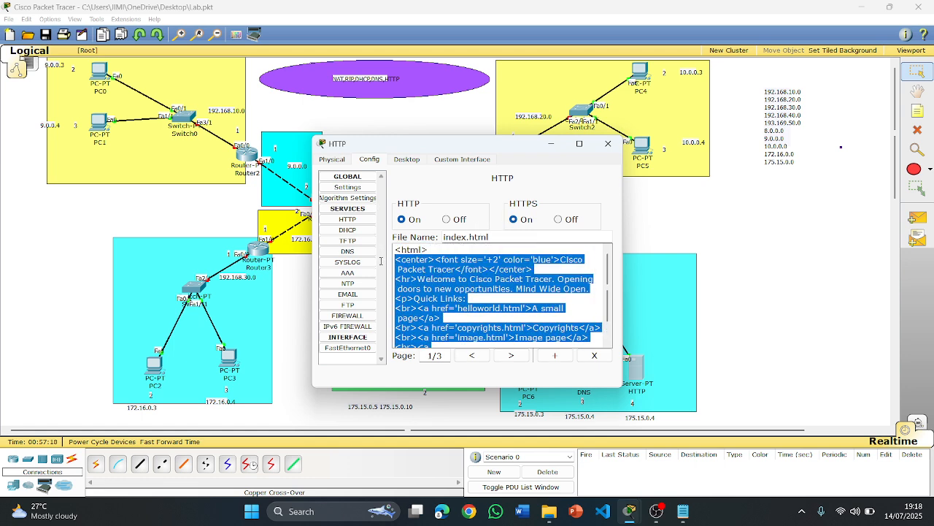
{"action": "key", "text": "Delete"}
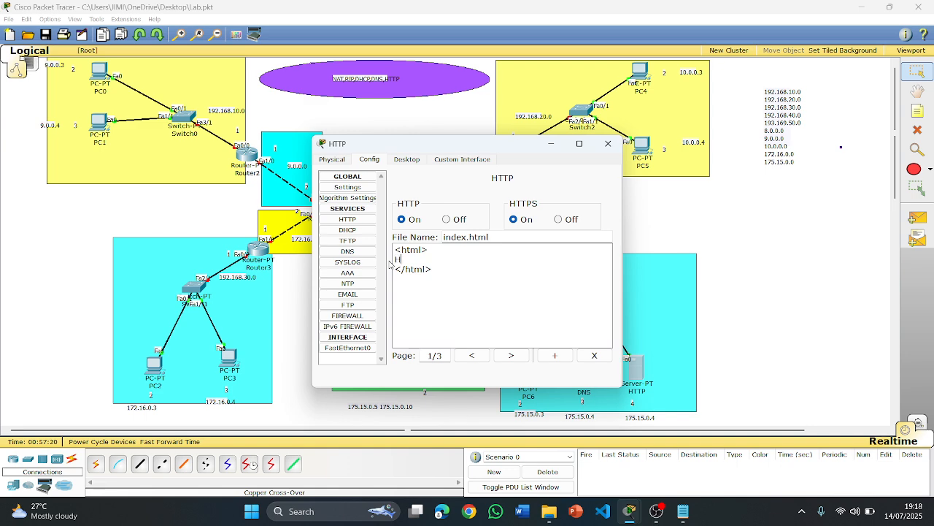
{"action": "type", "text": "Hello COmputer Net"}
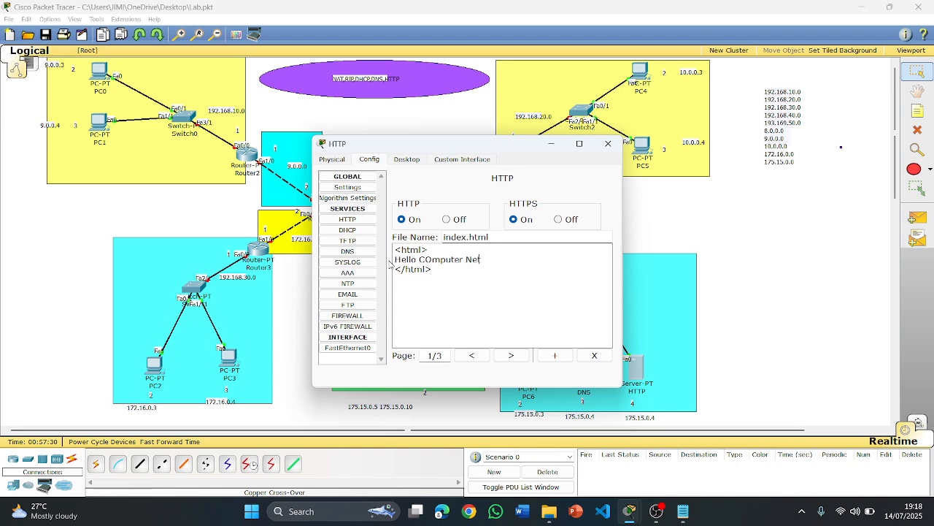
{"action": "type", "text": "work Lab"}
{"action": "left_click", "coordinate": [608, 144]}
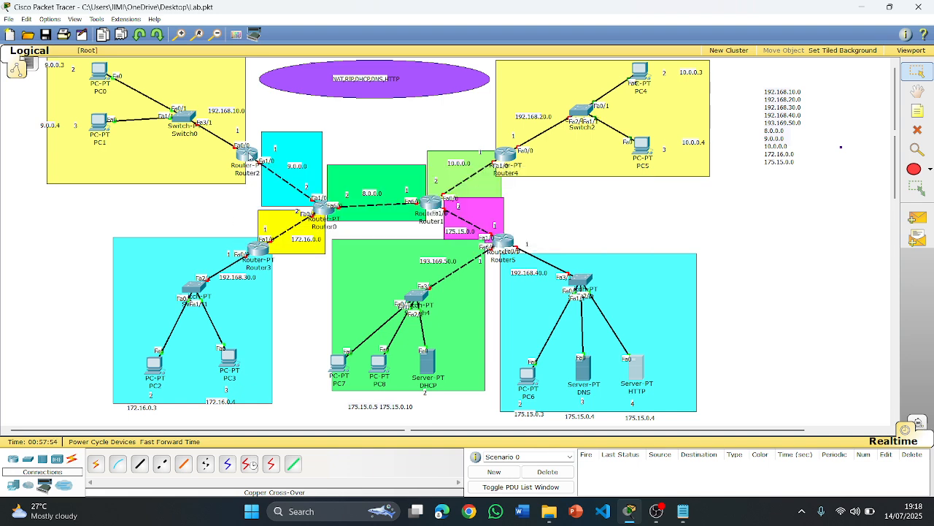
Step: Turn on Router2's FastEthernet0/0 and assign it IP address 192.168.10.1 with subnet mask 255.255.255.0
{"action": "left_click", "coordinate": [250, 156]}
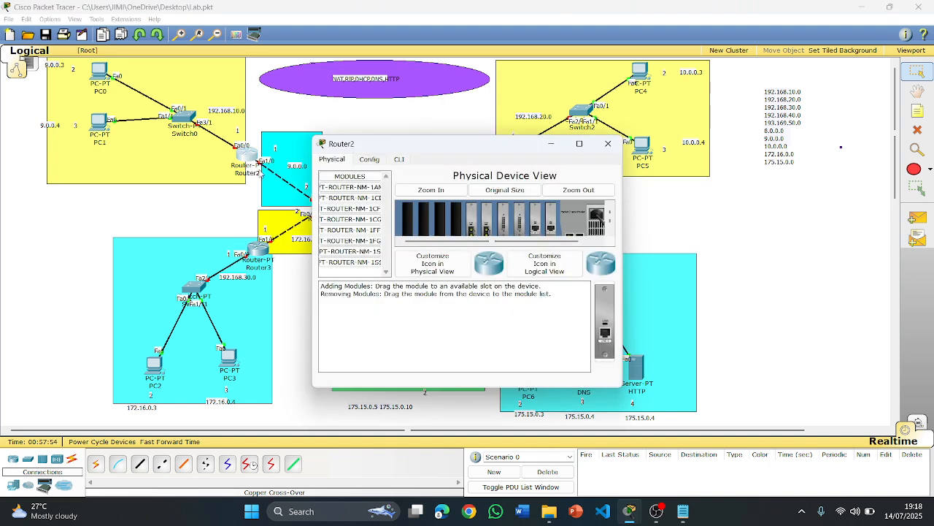
{"action": "left_click", "coordinate": [372, 159]}
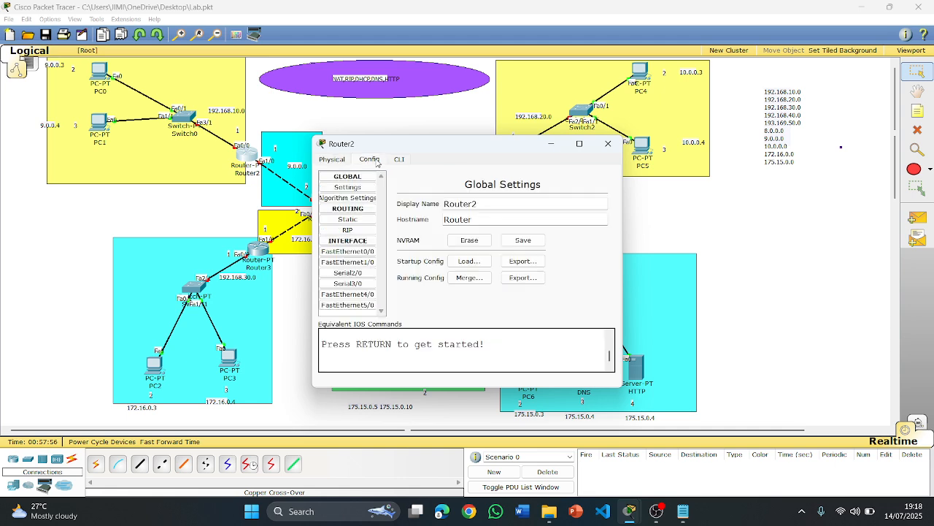
{"action": "left_click", "coordinate": [349, 253]}
{"action": "left_click_drag", "start_coordinate": [452, 146], "coordinate": [572, 107]}
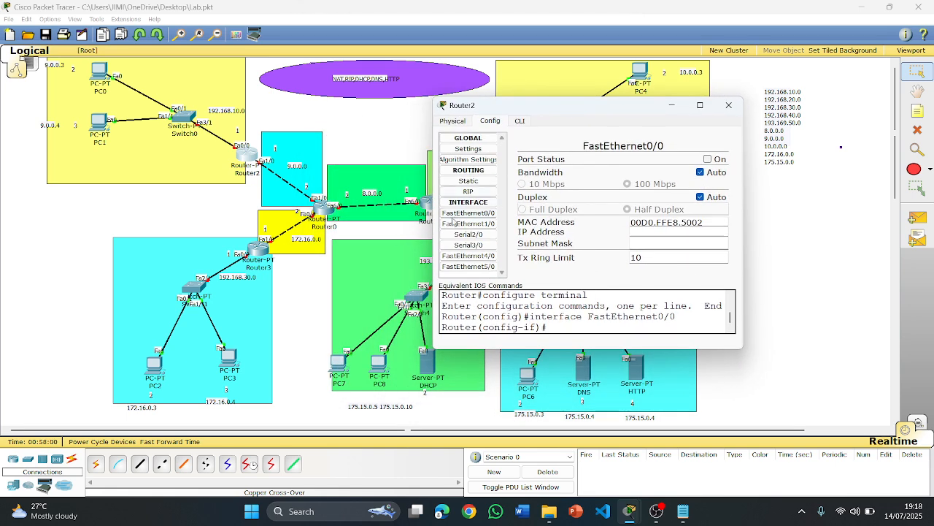
{"action": "left_click", "coordinate": [708, 160]}
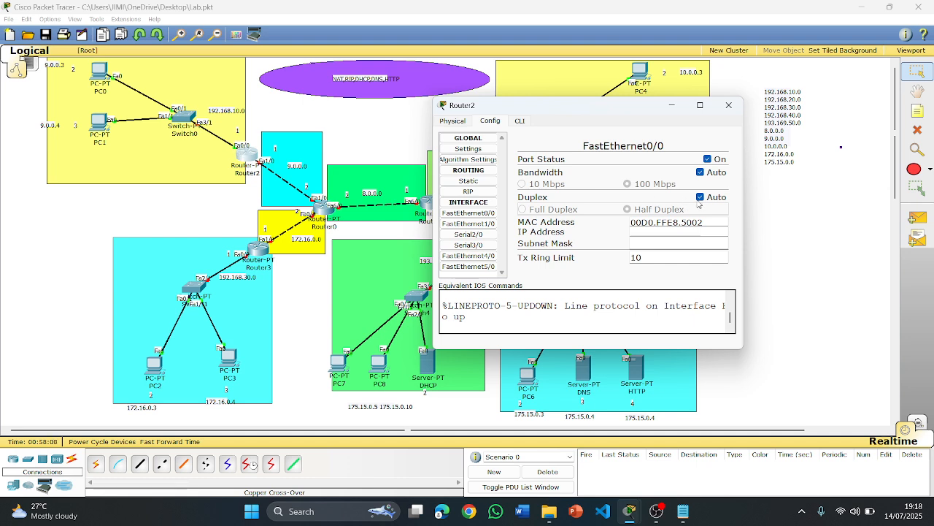
{"action": "left_click", "coordinate": [641, 232]}
{"action": "type", "text": "192.168.10."}
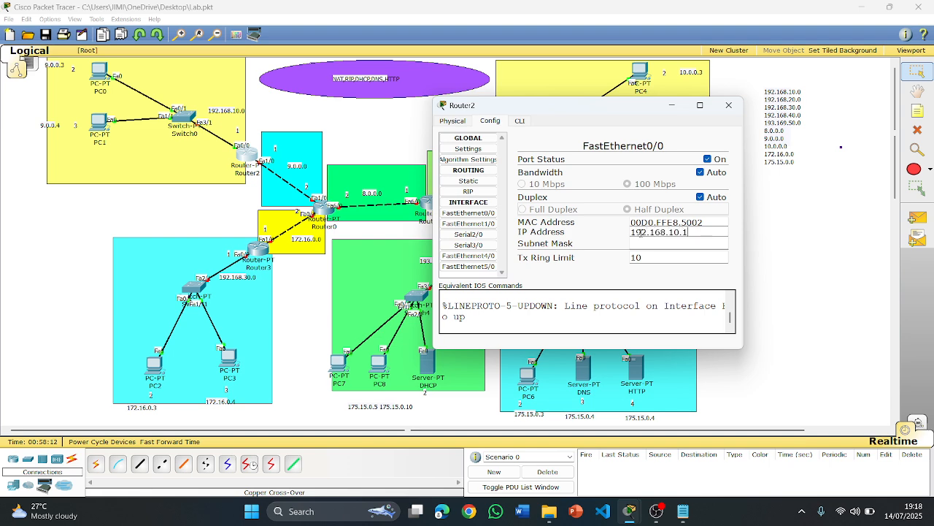
{"action": "type", "text": "1"}
{"action": "left_click", "coordinate": [642, 243]}
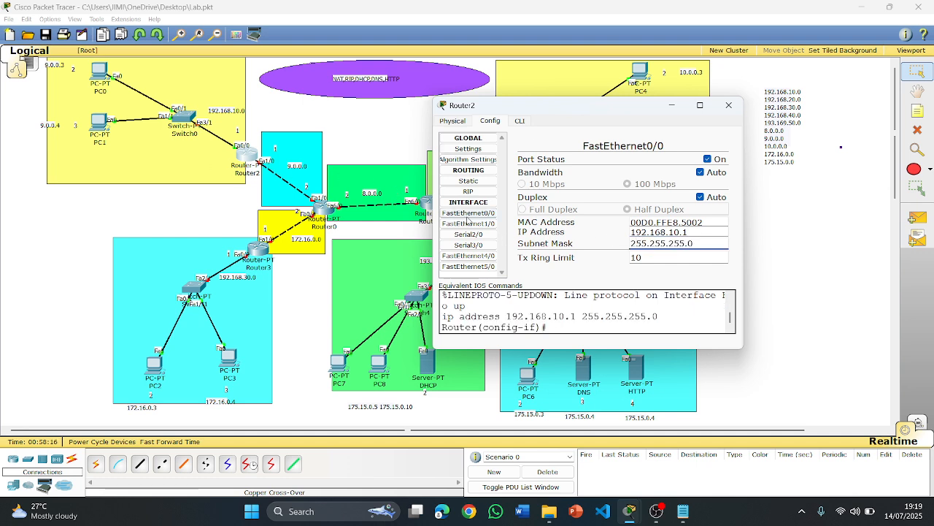
Step: Turn on Router2's FastEthernet1/0, assign it 9.0.0.1 with subnet mask 255.0.0.0, and close the router's window
{"action": "left_click", "coordinate": [468, 223]}
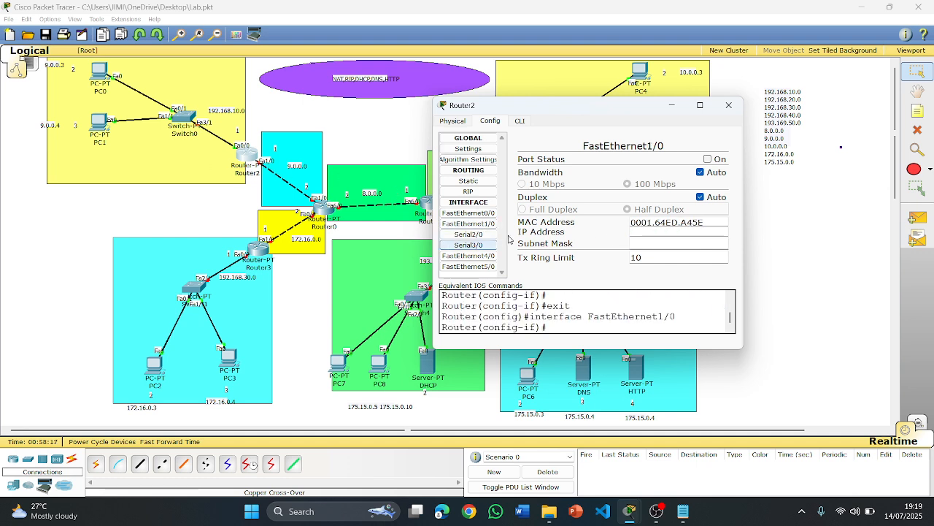
{"action": "left_click", "coordinate": [708, 160]}
{"action": "left_click", "coordinate": [643, 235]}
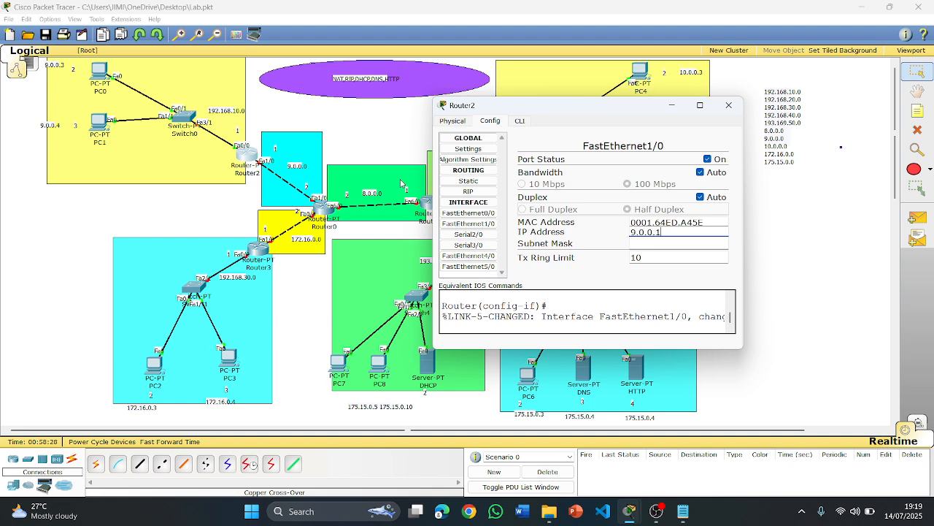
{"action": "key", "text": "Tab"}
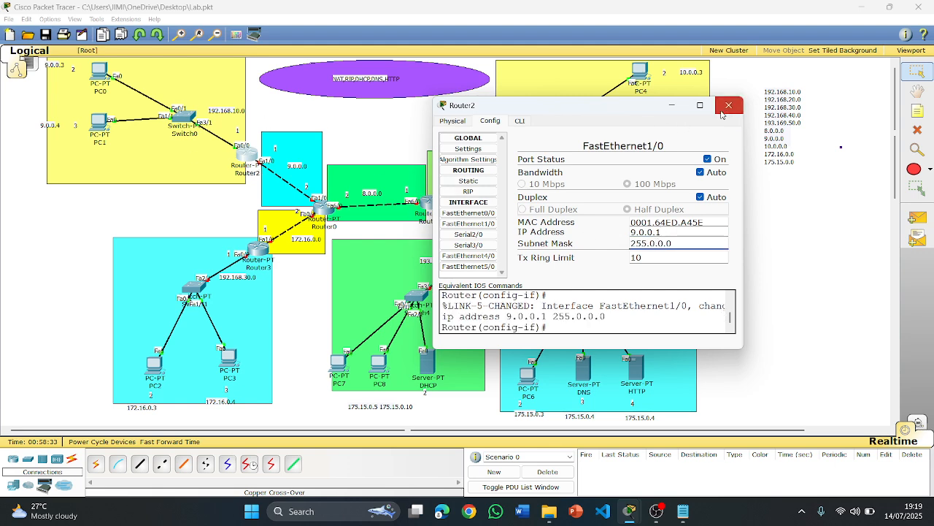
{"action": "left_click", "coordinate": [728, 107]}
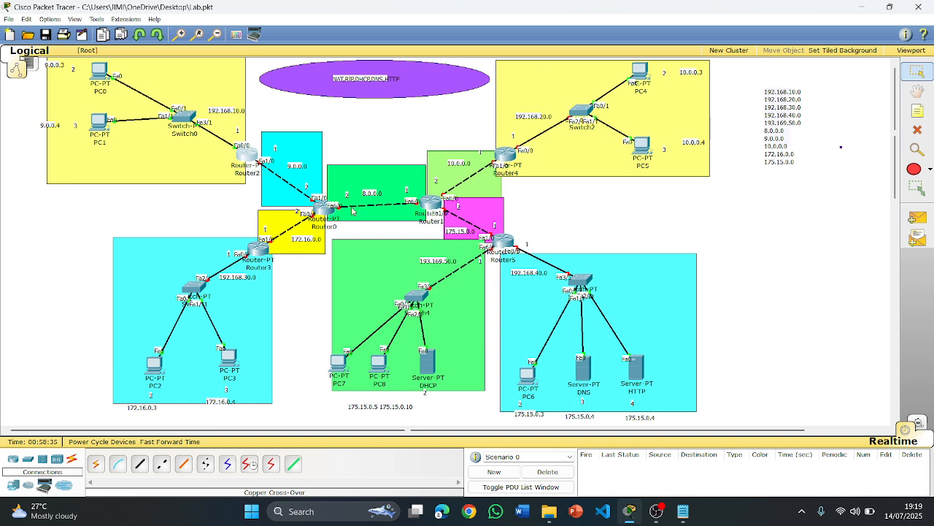
Step: Turn on Router4's FastEthernet0/0 and assign it IP address 192.168.20.1 with subnet mask 255.255.255.0
{"action": "left_click", "coordinate": [511, 155]}
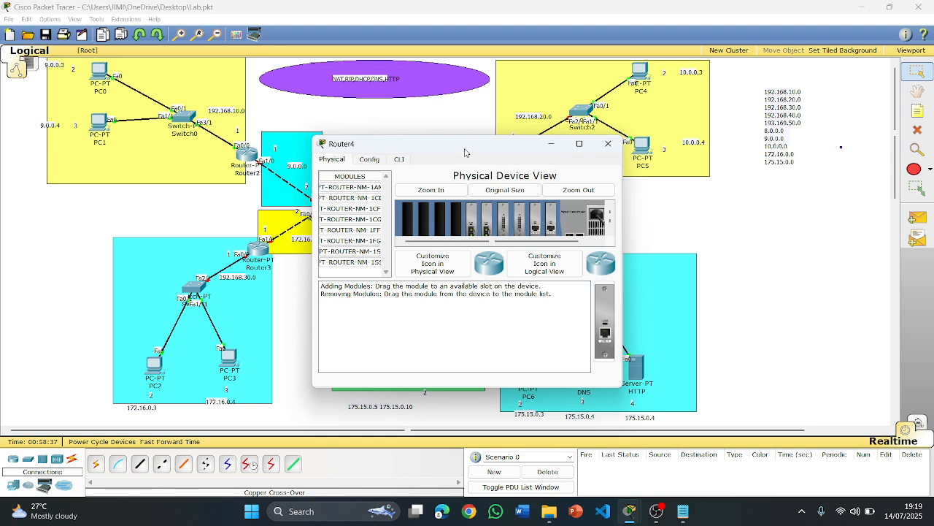
{"action": "left_click_drag", "start_coordinate": [438, 140], "coordinate": [177, 67]}
{"action": "left_click", "coordinate": [108, 83]}
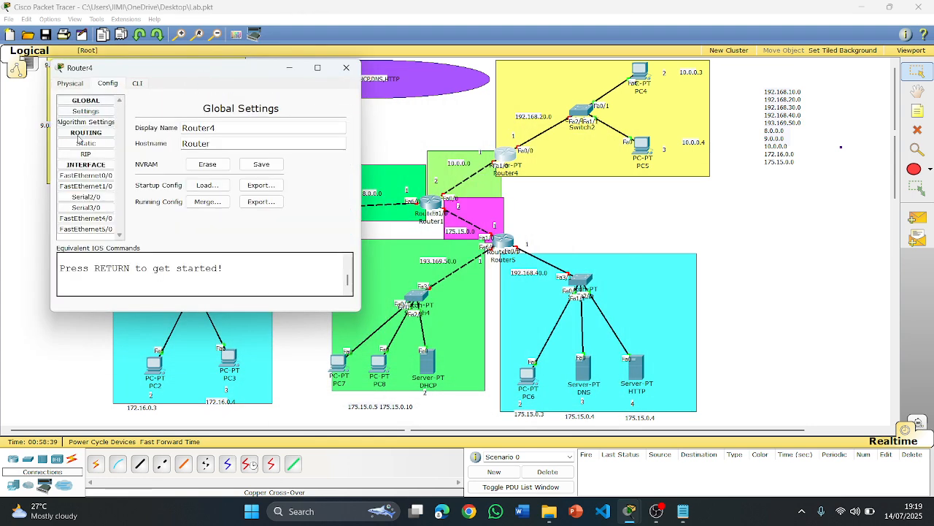
{"action": "left_click", "coordinate": [112, 176]}
{"action": "left_click", "coordinate": [324, 122]}
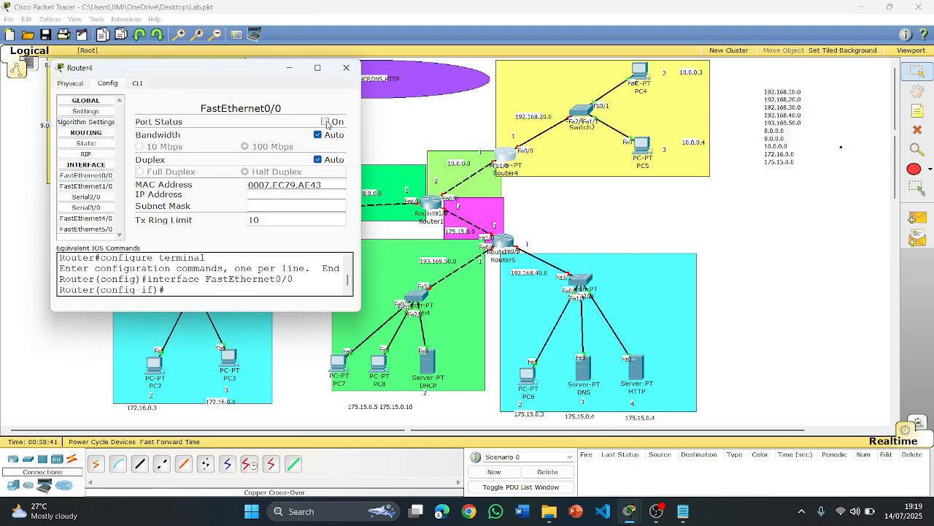
{"action": "left_click", "coordinate": [272, 195]}
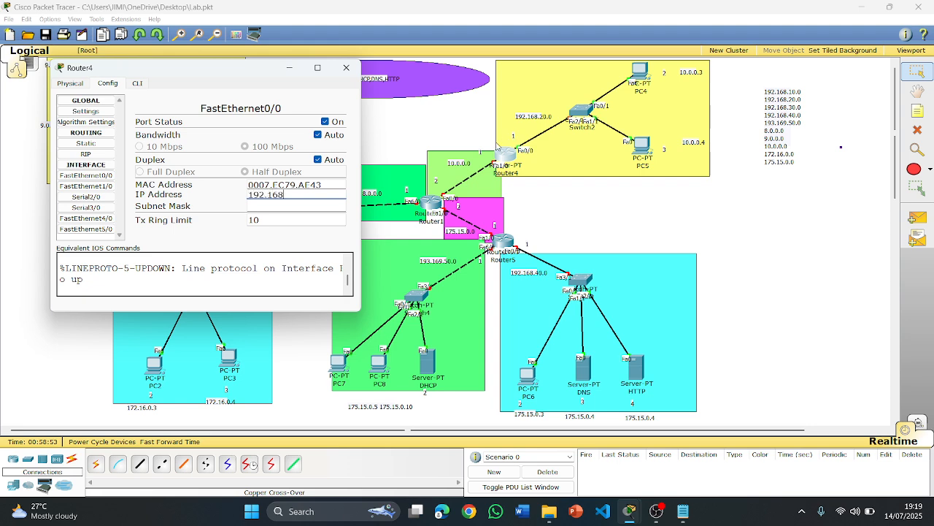
{"action": "type", "text": ".20.1"}
{"action": "key", "text": "Tab"}
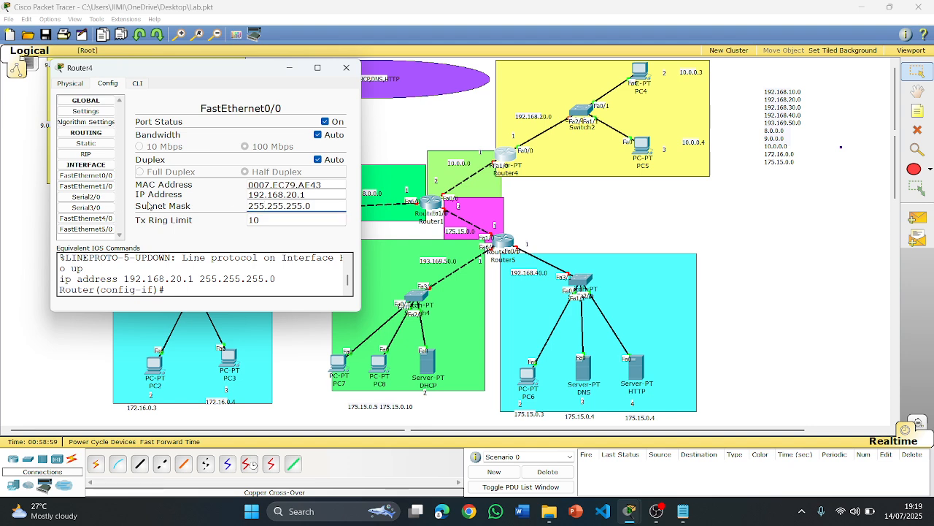
Step: Turn on Router4's FastEthernet1/0, assign it IP address 10.0.0.1 with the default subnet mask, and close the router's window
{"action": "left_click", "coordinate": [86, 186]}
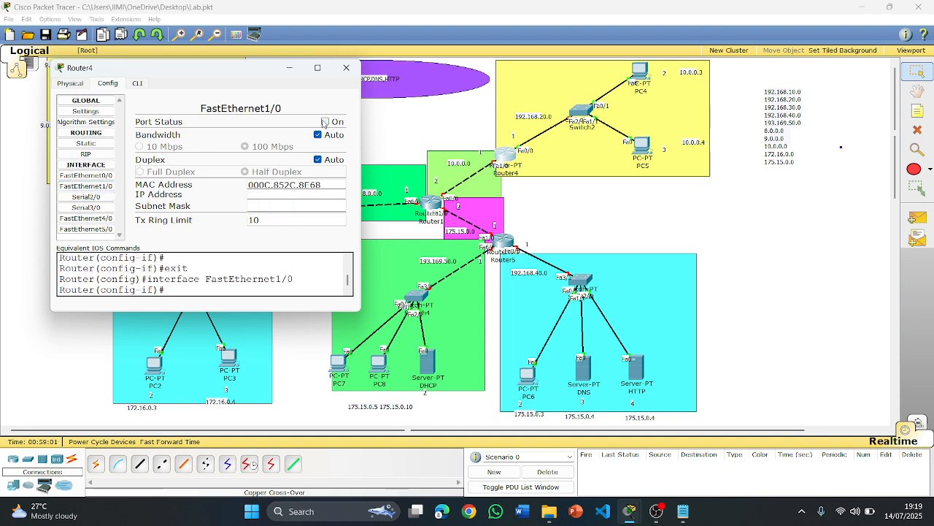
{"action": "left_click", "coordinate": [325, 122]}
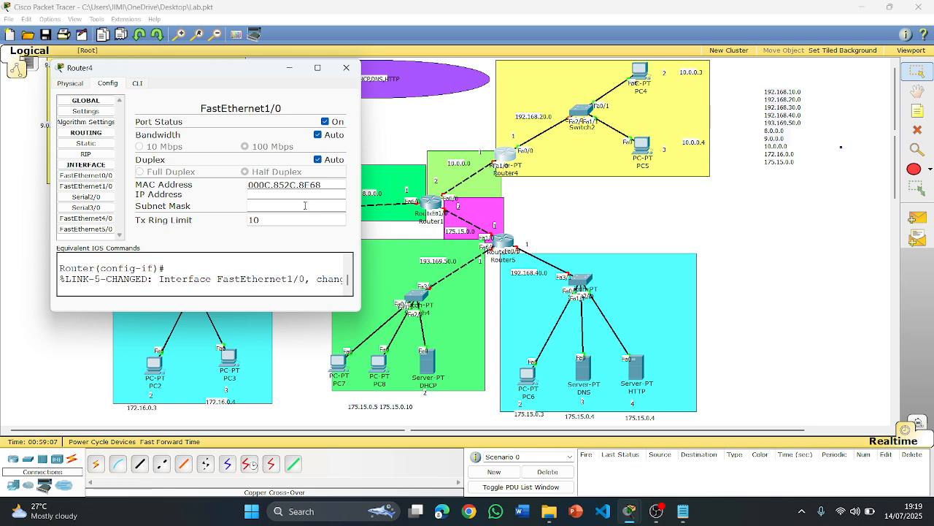
{"action": "left_click", "coordinate": [272, 195]}
{"action": "type", "text": "10.0.0.1"}
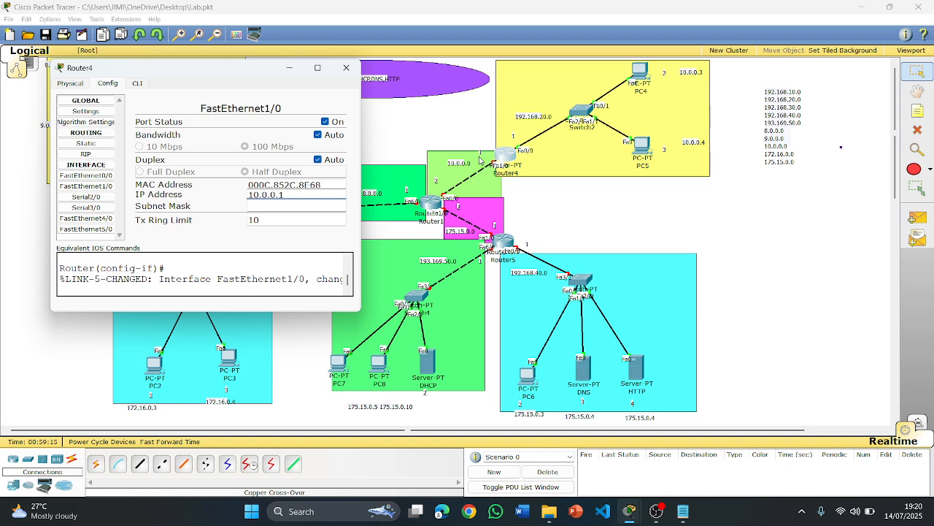
{"action": "left_click", "coordinate": [270, 207]}
{"action": "left_click", "coordinate": [346, 68]}
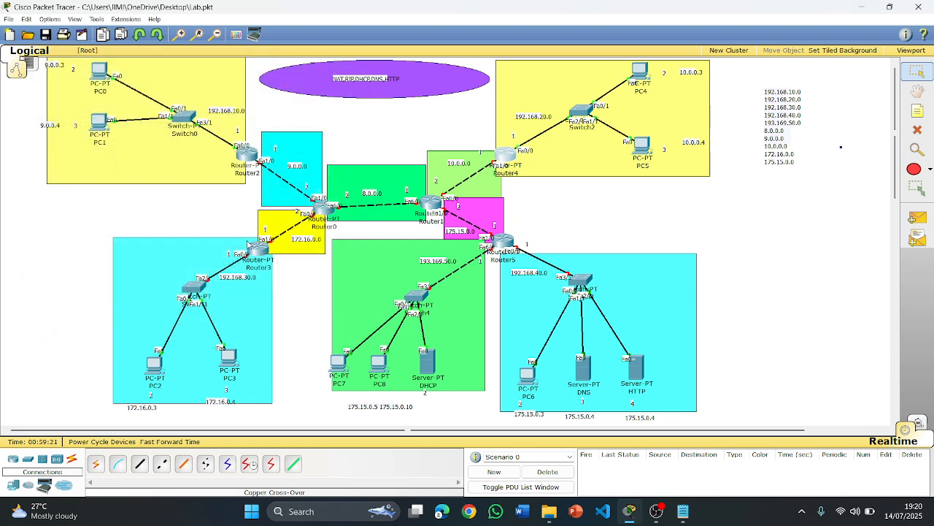
Step: Turn on Router3's FastEthernet0/0 and assign it IP address 192.168.30.1 with subnet mask 255.255.255.0
{"action": "left_click", "coordinate": [257, 249]}
{"action": "left_click_drag", "start_coordinate": [442, 138], "coordinate": [534, 110]}
{"action": "left_click", "coordinate": [462, 123]}
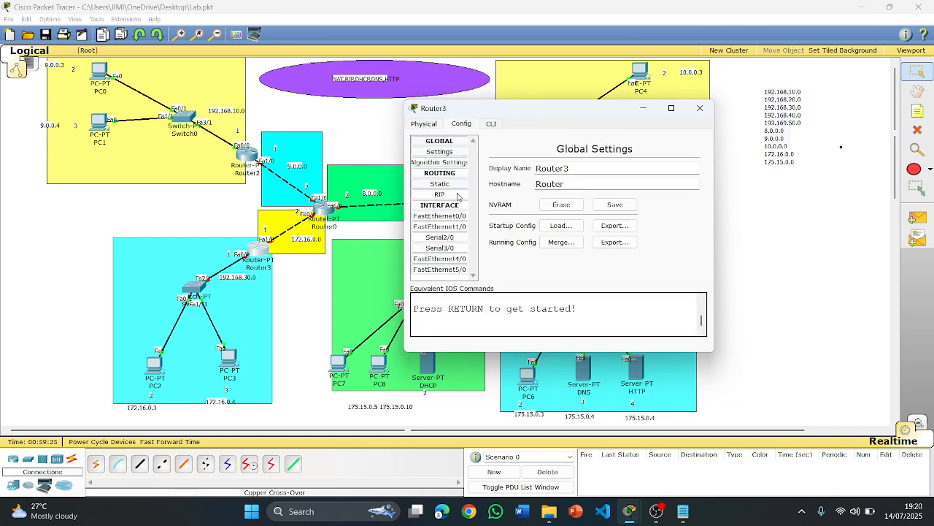
{"action": "left_click", "coordinate": [440, 216]}
{"action": "left_click", "coordinate": [679, 161]}
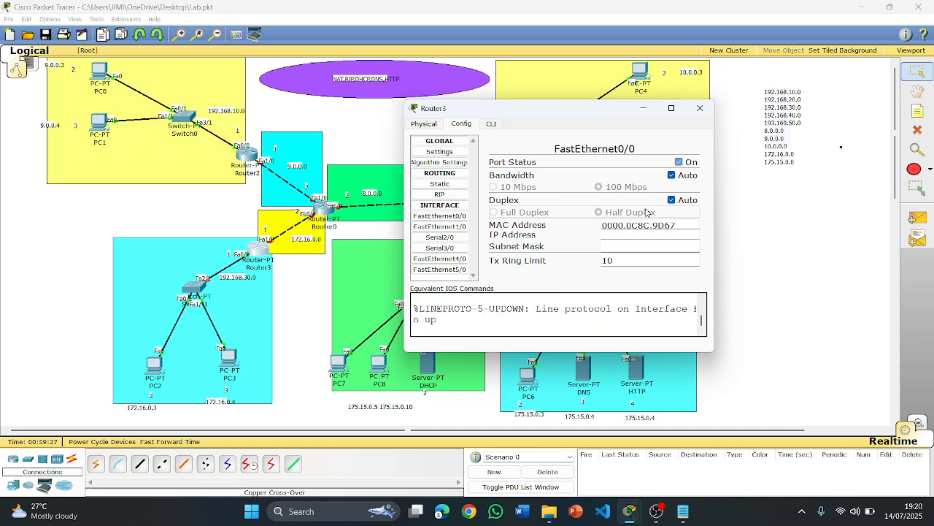
{"action": "left_click", "coordinate": [614, 235]}
{"action": "type", "text": "192.168.30.1"}
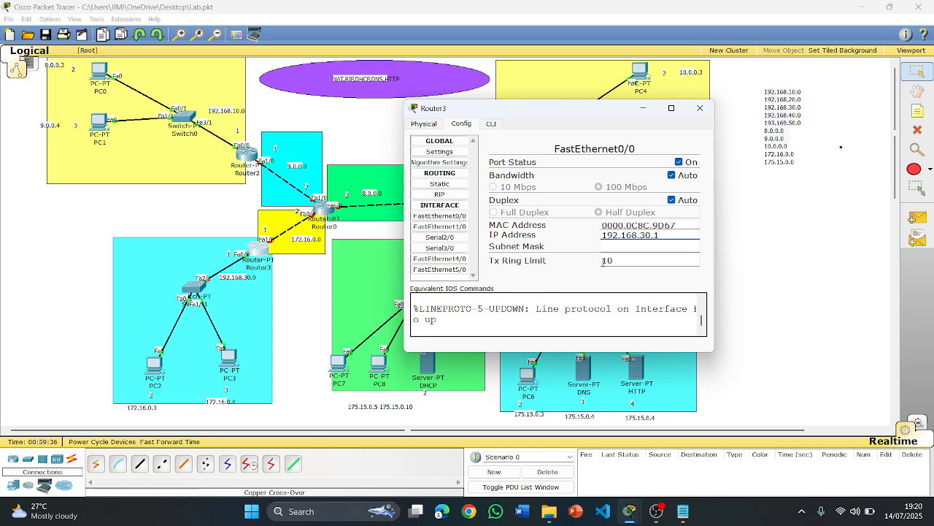
{"action": "left_click", "coordinate": [614, 248]}
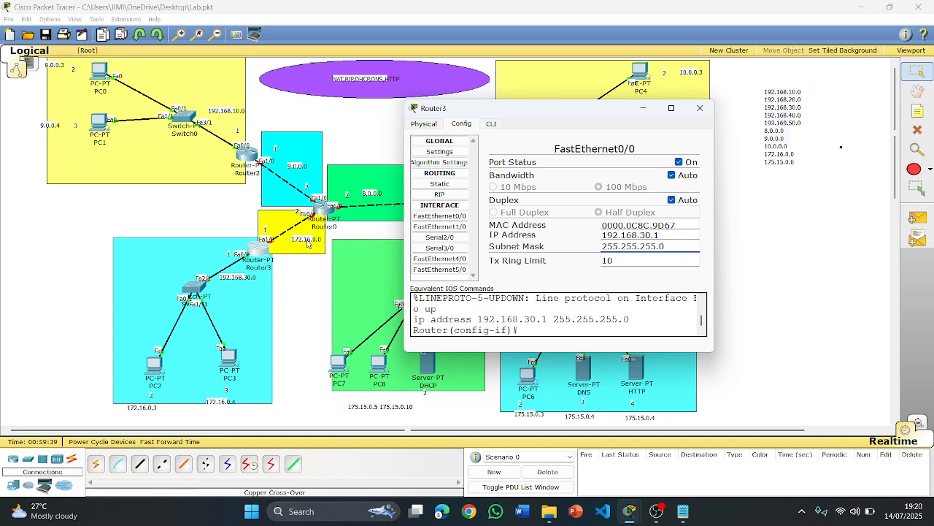
Step: Turn on Router3's FastEthernet1/0, assign it 172.16.0.1 with subnet mask 255.255.0.0, and close the router's window
{"action": "left_click", "coordinate": [439, 226]}
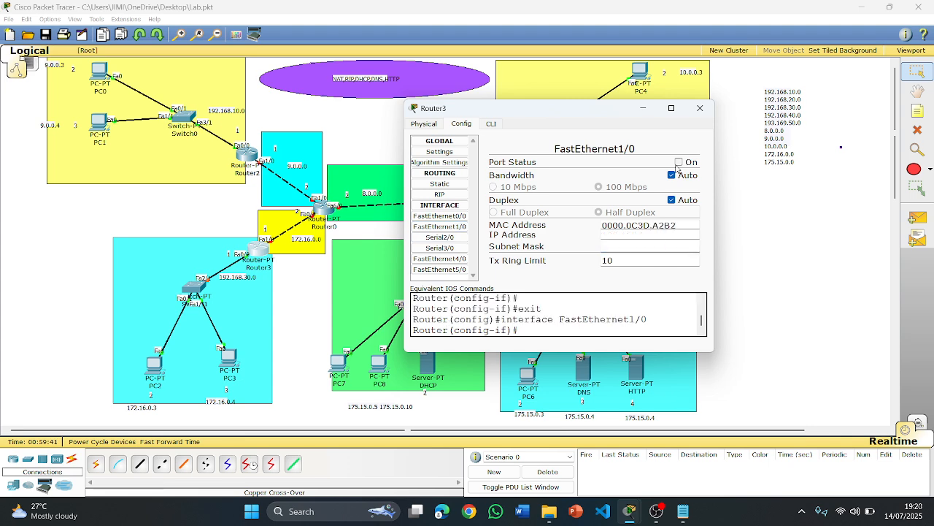
{"action": "left_click", "coordinate": [679, 162]}
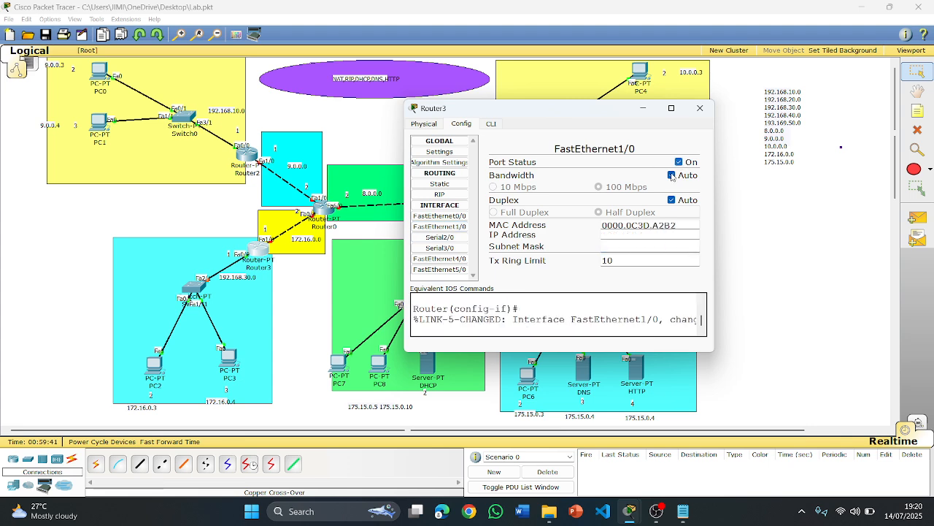
{"action": "left_click", "coordinate": [614, 233]}
{"action": "type", "text": "172.16.0.1"}
{"action": "key", "text": "Tab"}
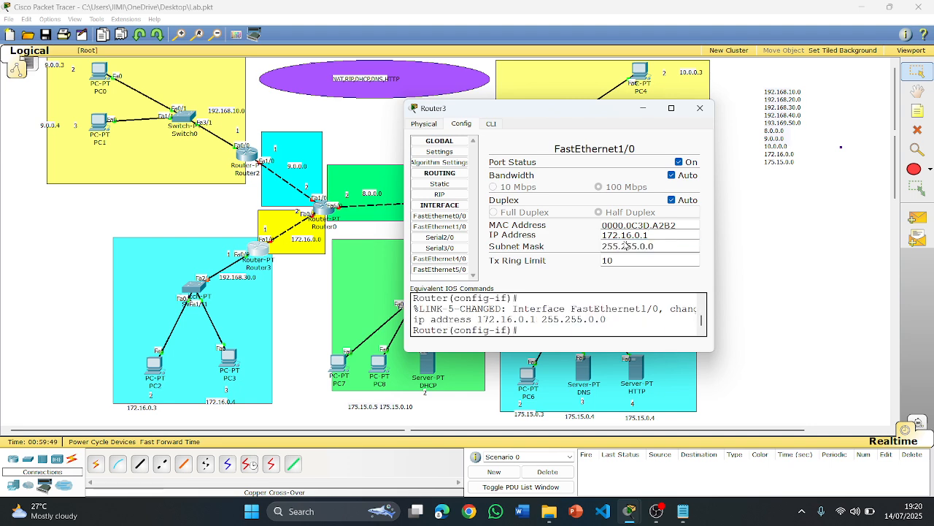
{"action": "left_click", "coordinate": [691, 114]}
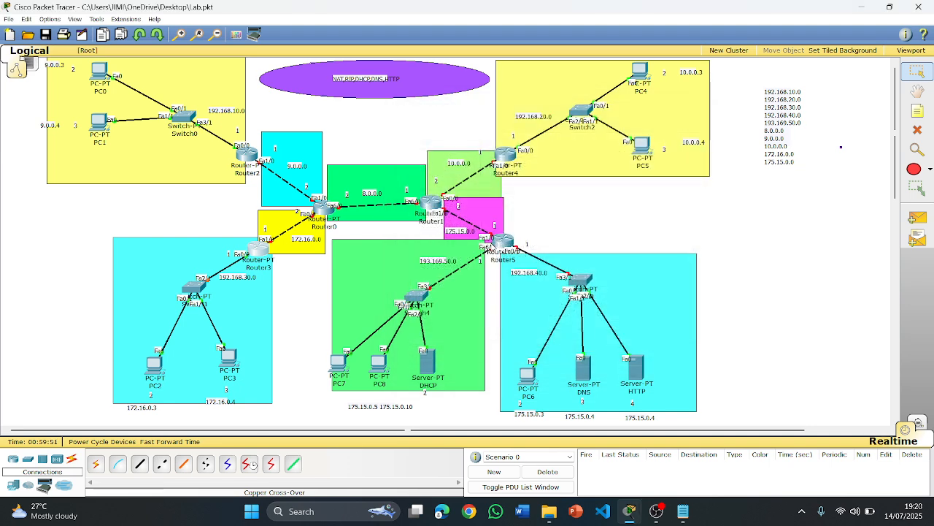
Step: Turn on Router5's FastEthernet0/0 and assign it IP address 192.168.40.1 with subnet mask 255.255.255.0
{"action": "left_click", "coordinate": [502, 244]}
{"action": "left_click_drag", "start_coordinate": [467, 151], "coordinate": [702, 105]}
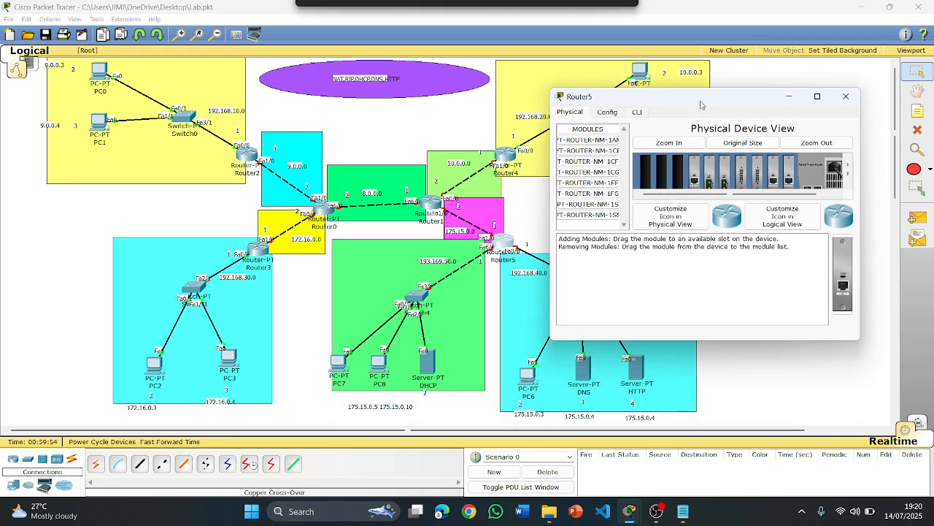
{"action": "left_click", "coordinate": [607, 112]}
{"action": "left_click", "coordinate": [597, 205]}
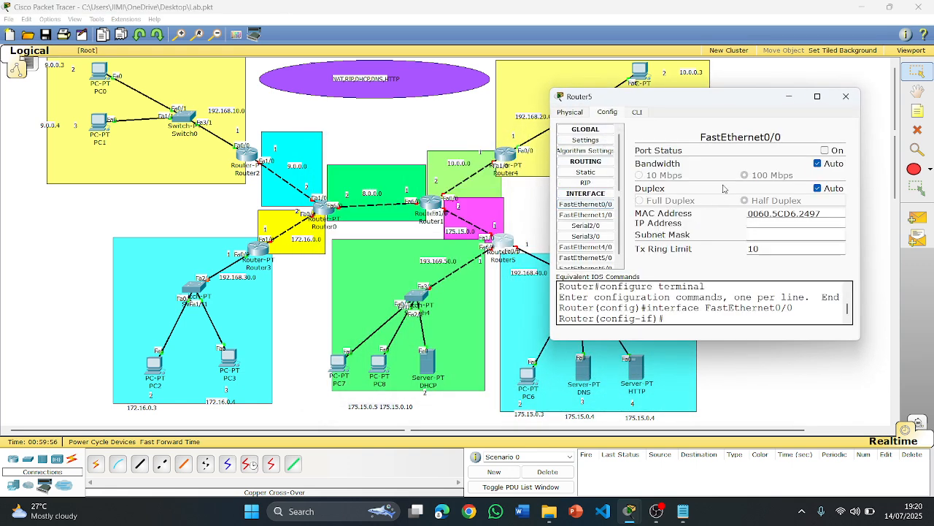
{"action": "left_click", "coordinate": [825, 150]}
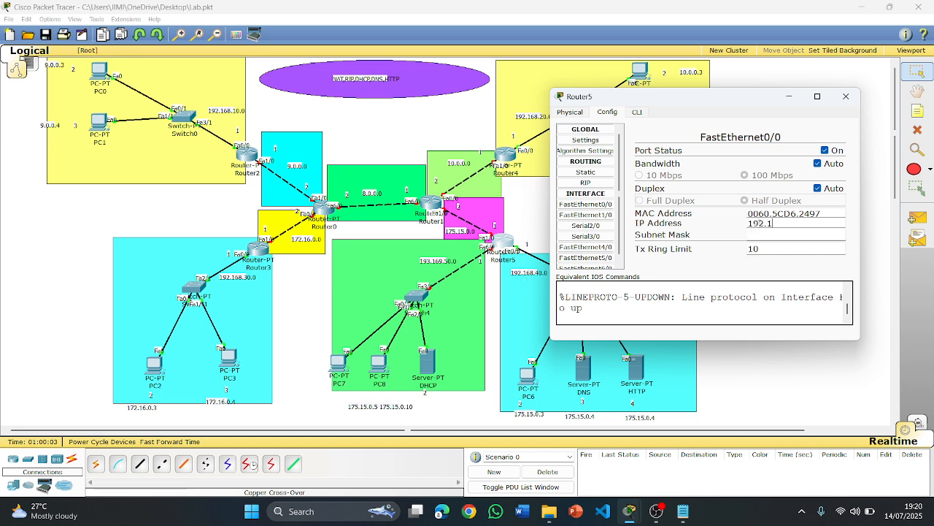
{"action": "type", "text": "192.168.40.1"}
{"action": "left_click", "coordinate": [746, 234]}
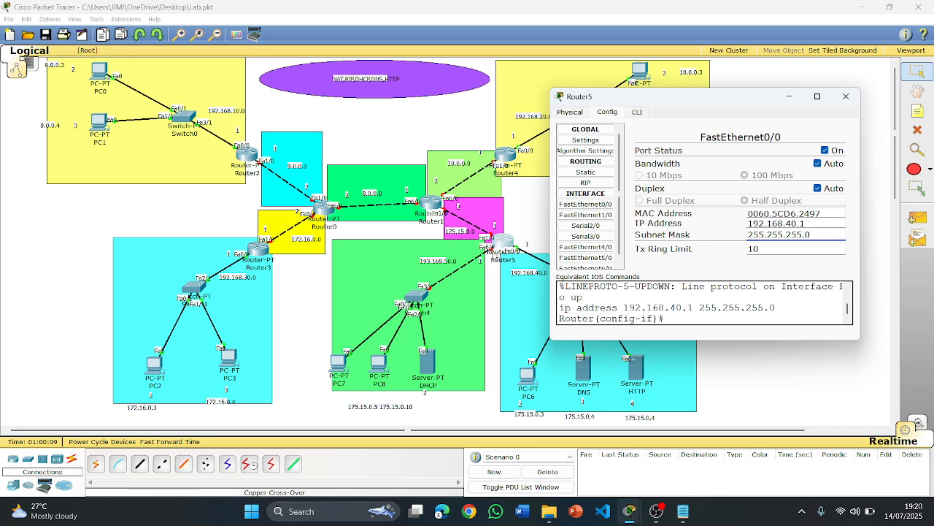
Step: Turn on Router5's FastEthernet6/0, assign it 193.169.50.1 with subnet mask 255.255.255.0, and close the router's window
{"action": "scroll", "coordinate": [598, 263], "scroll_direction": "down", "scroll_amount": 1}
{"action": "left_click", "coordinate": [585, 263]}
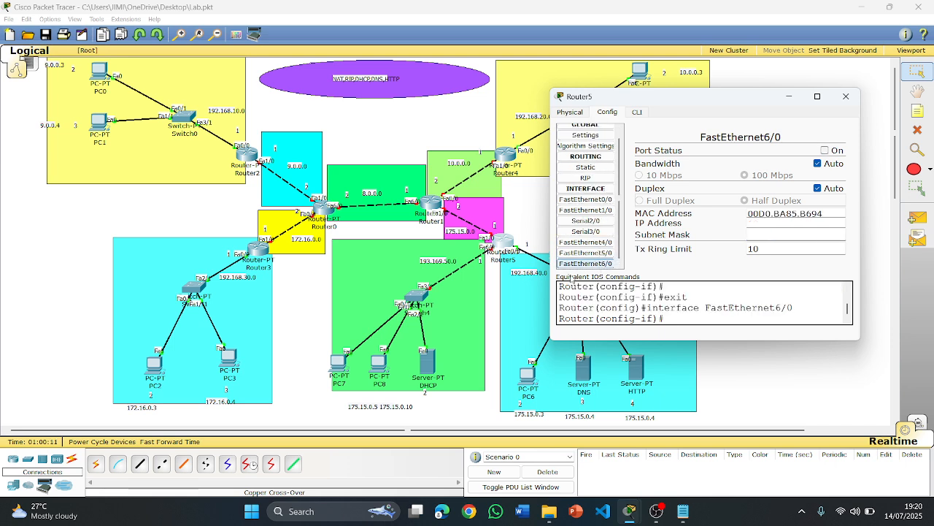
{"action": "left_click", "coordinate": [825, 151]}
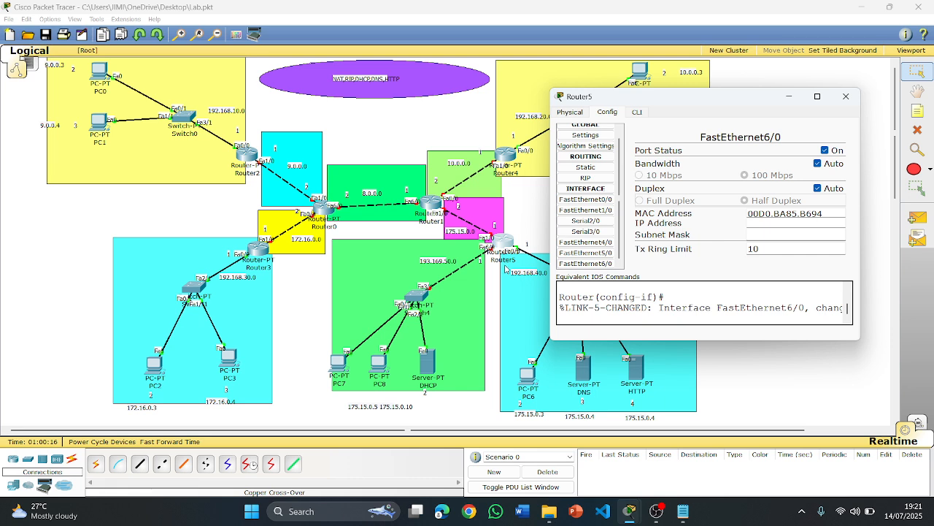
{"action": "left_click", "coordinate": [826, 151]}
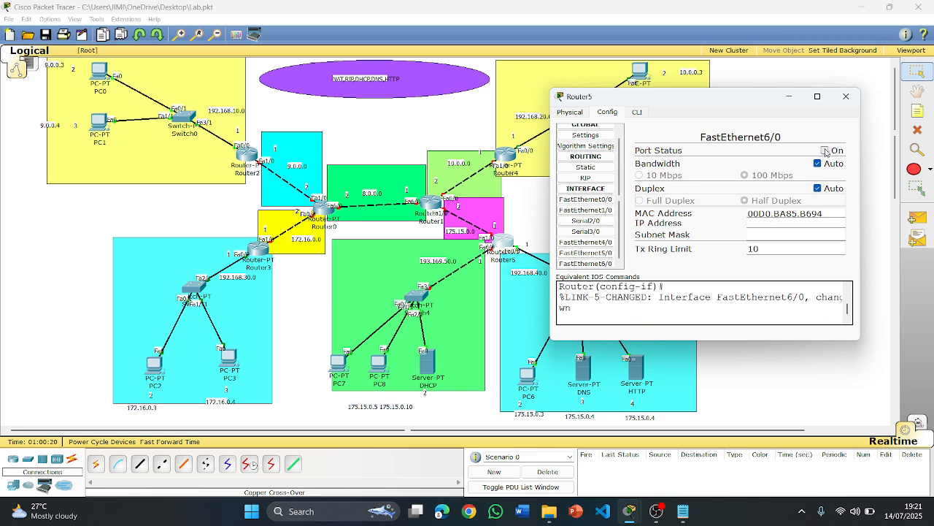
{"action": "left_click", "coordinate": [825, 151]}
{"action": "mouse_move", "coordinate": [752, 107]}
{"action": "left_mouse_down"}
{"action": "mouse_move", "coordinate": [336, 349]}
{"action": "mouse_move", "coordinate": [732, 134]}
{"action": "mouse_move", "coordinate": [791, 118]}
{"action": "mouse_move", "coordinate": [727, 105]}
{"action": "mouse_move", "coordinate": [736, 101]}
{"action": "left_mouse_up"}
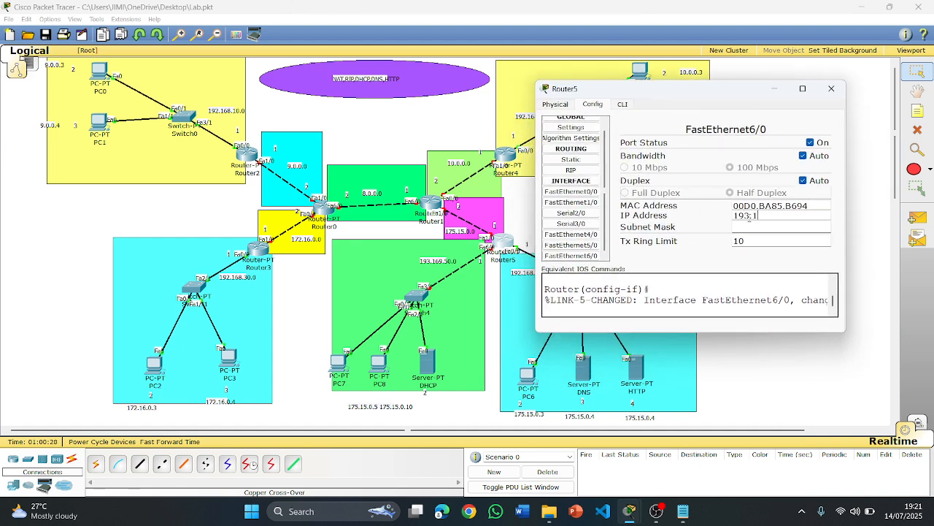
{"action": "type", "text": "69.50.1"}
{"action": "key", "text": "Tab"}
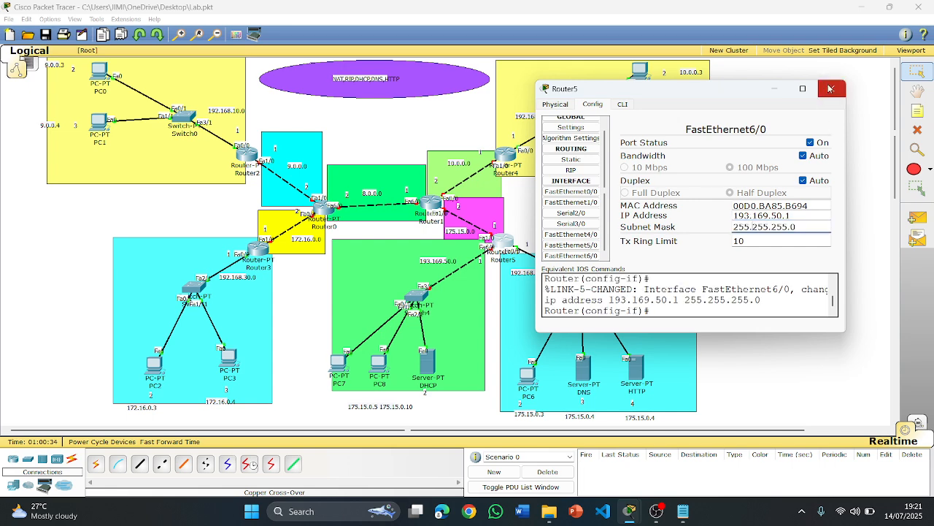
{"action": "left_click", "coordinate": [830, 89]}
Step: Fast-forward the simulation time several times so the network links can update
{"action": "left_click", "coordinate": [168, 441]}
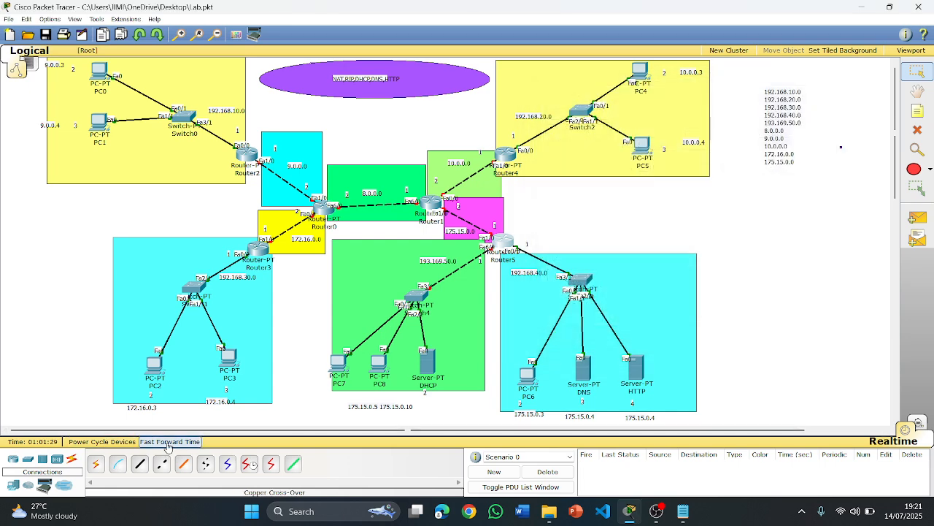
{"action": "left_click", "coordinate": [168, 444]}
{"action": "left_click", "coordinate": [167, 444]}
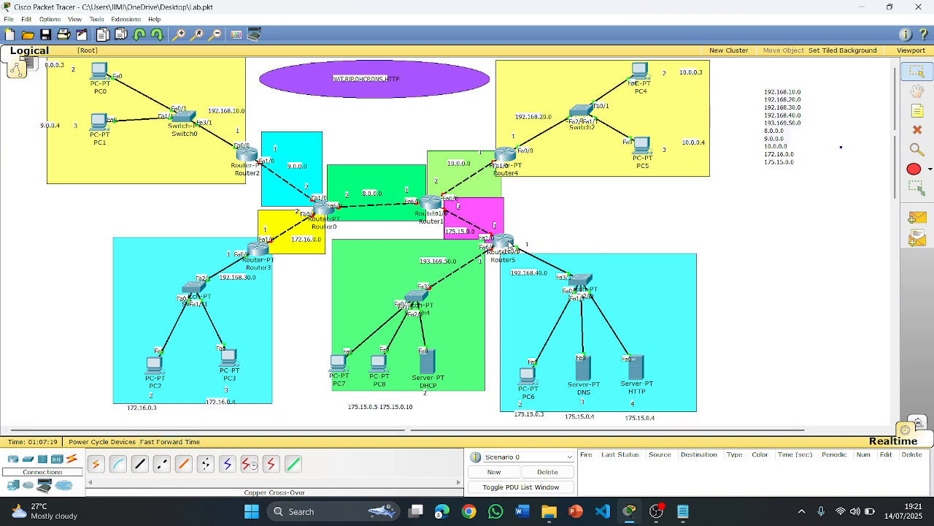
Step: Reopen Router5's configuration and check the port status and address settings of FastEthernet6/0
{"action": "left_click", "coordinate": [509, 244]}
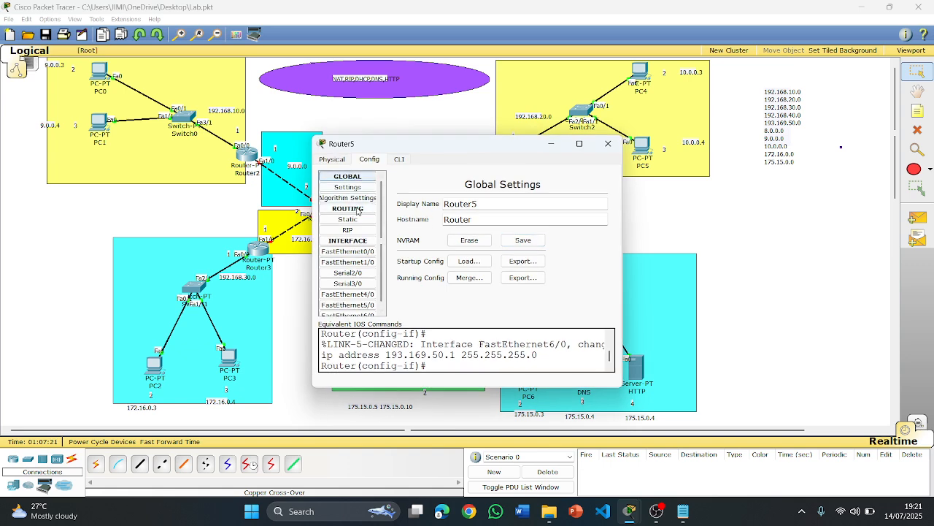
{"action": "left_click", "coordinate": [349, 305]}
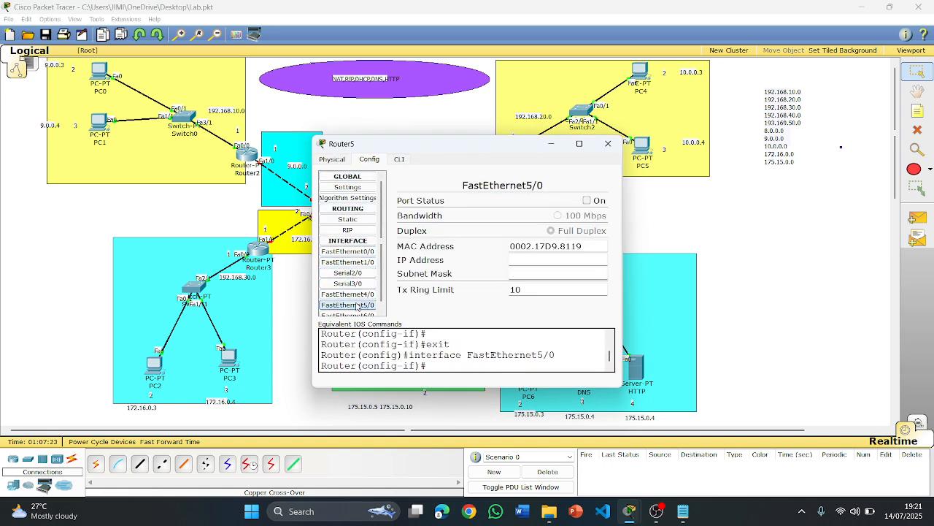
{"action": "scroll", "coordinate": [357, 307], "scroll_direction": "down", "scroll_amount": 1}
{"action": "left_click", "coordinate": [349, 311]}
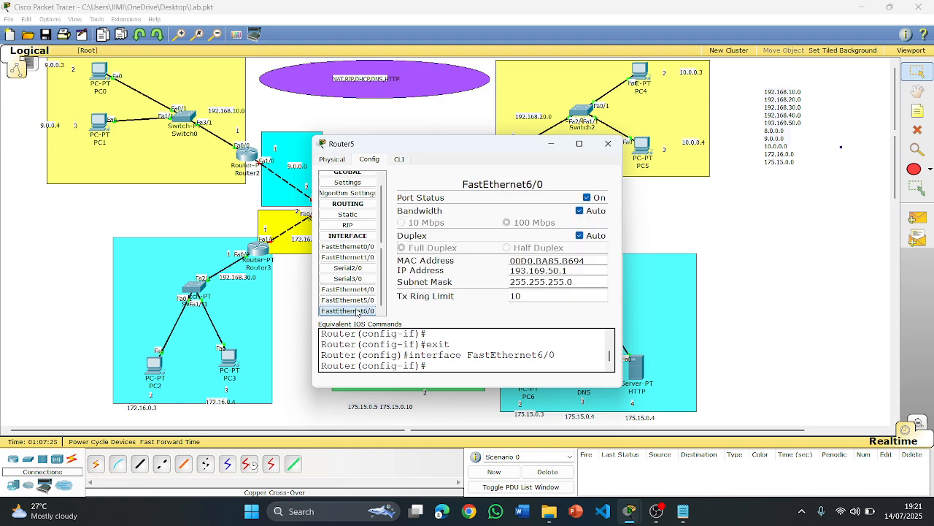
{"action": "left_click_drag", "start_coordinate": [515, 158], "coordinate": [768, 110]}
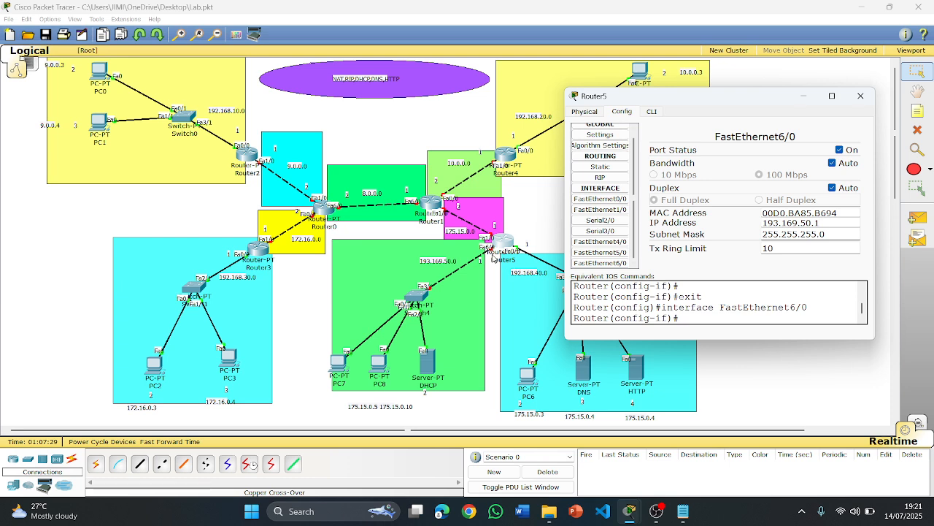
Step: Turn on Router5's FastEthernet1/0, assign it 175.15.0.1 with subnet mask 255.255.0.0, recheck FastEthernet6/0 and close the window
{"action": "left_click", "coordinate": [600, 210]}
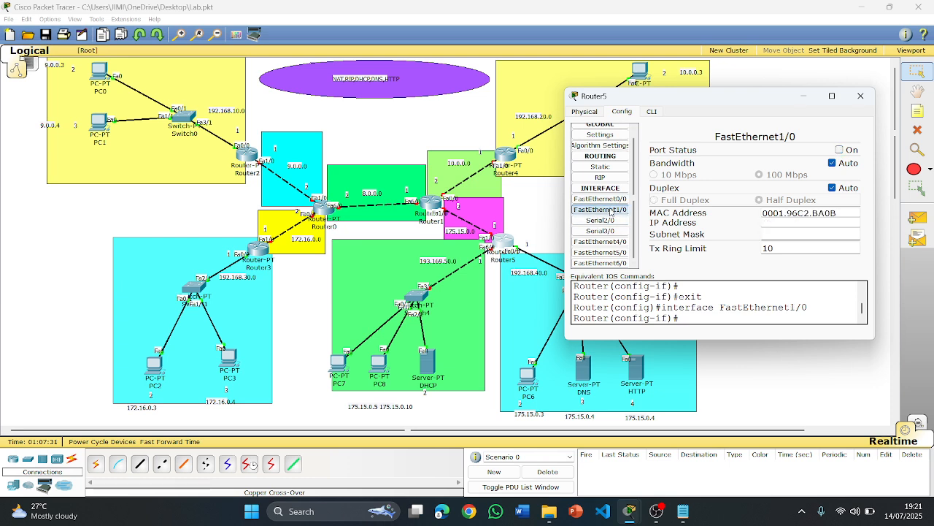
{"action": "left_click", "coordinate": [837, 150]}
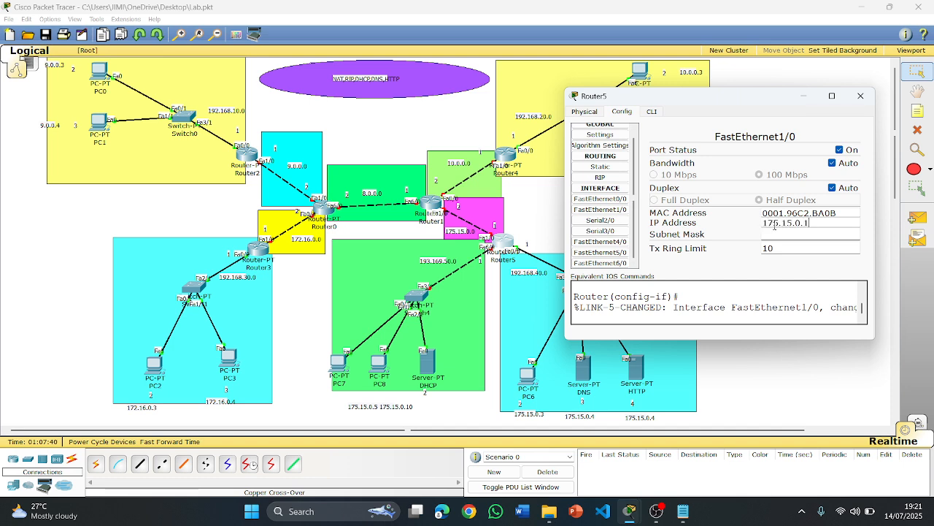
{"action": "key", "text": "Tab"}
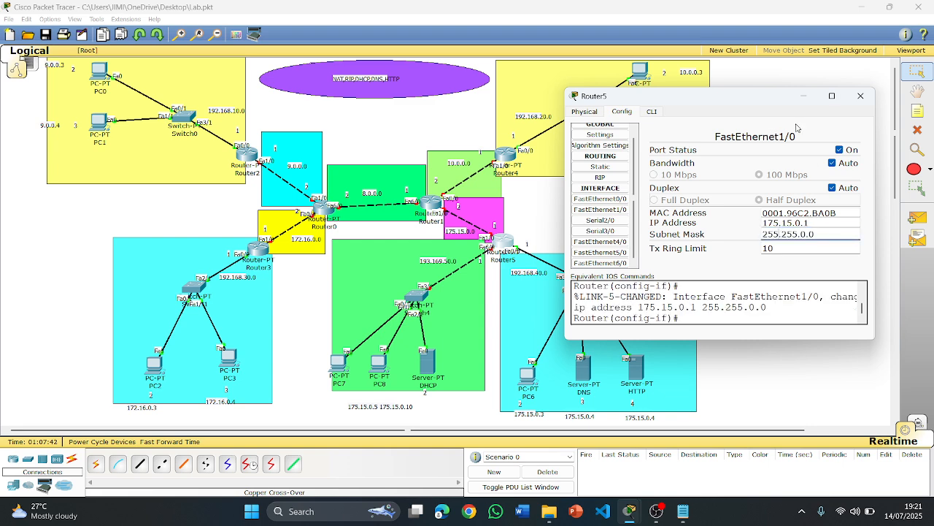
{"action": "left_click", "coordinate": [610, 263]}
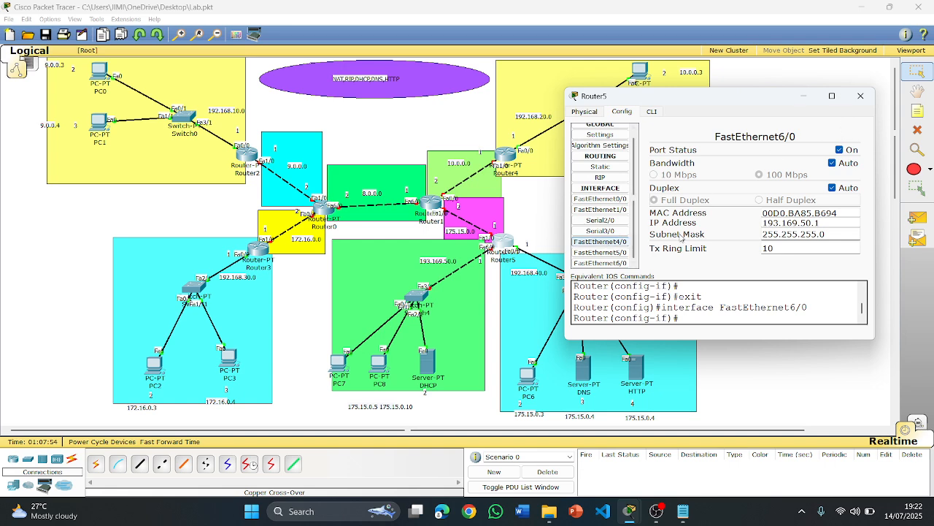
{"action": "left_click", "coordinate": [861, 96]}
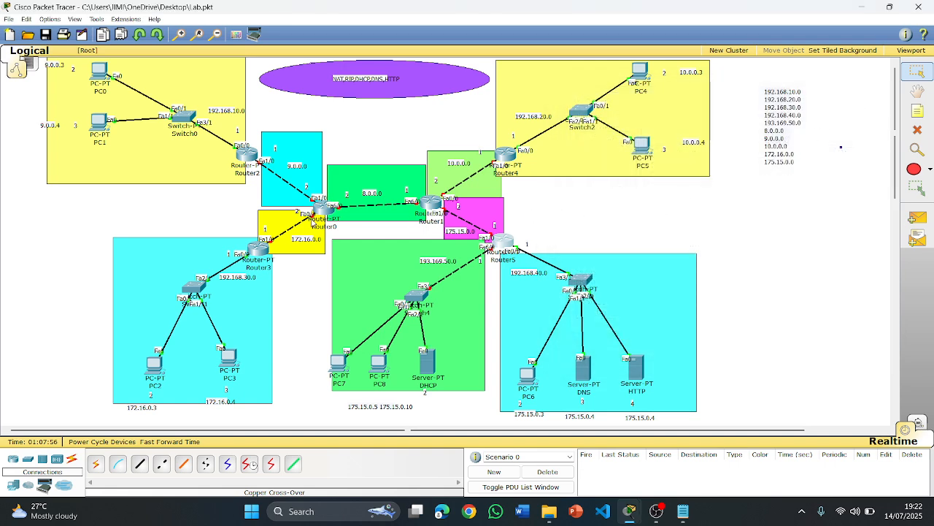
Step: Turn on Router0's FastEthernet0/0 and assign it IP address 172.16.0.2 with subnet mask 255.255.0.0
{"action": "left_click", "coordinate": [322, 210]}
{"action": "left_click_drag", "start_coordinate": [453, 144], "coordinate": [678, 113]}
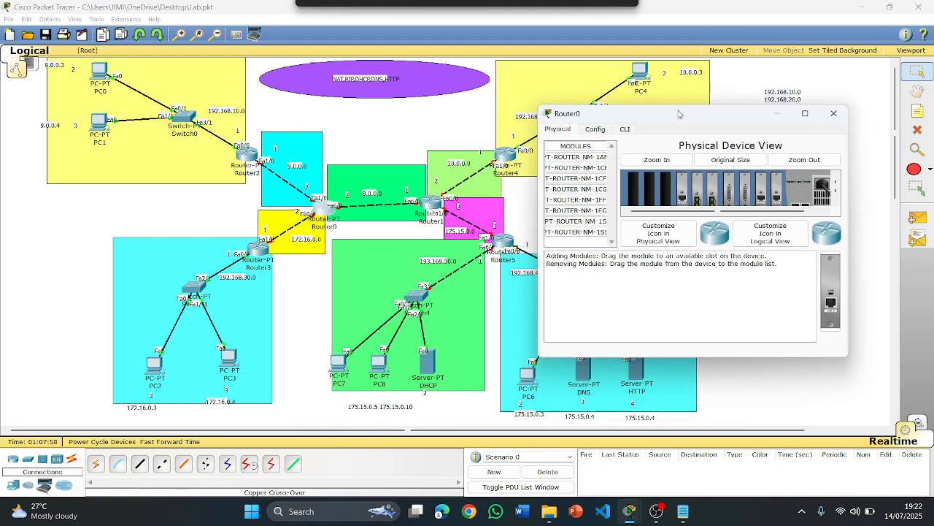
{"action": "left_click", "coordinate": [595, 130]}
{"action": "left_click", "coordinate": [574, 221]}
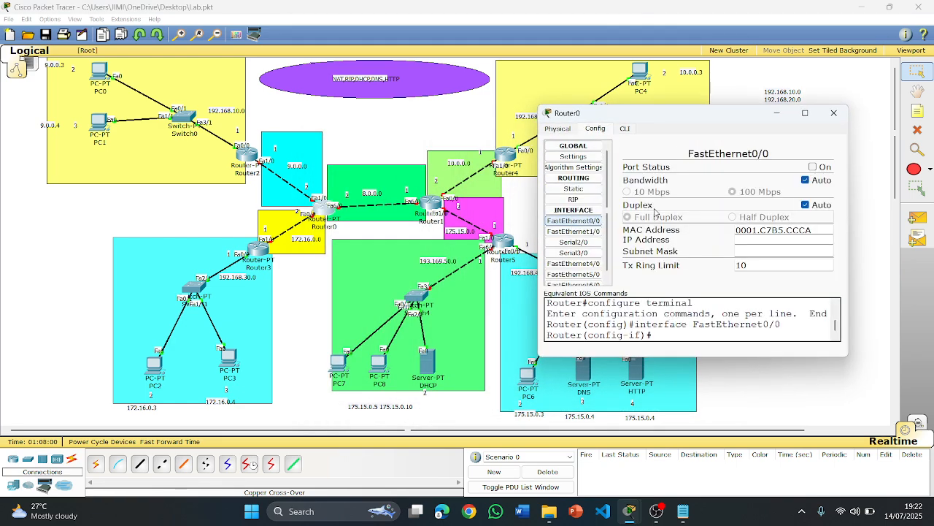
{"action": "left_click", "coordinate": [744, 238]}
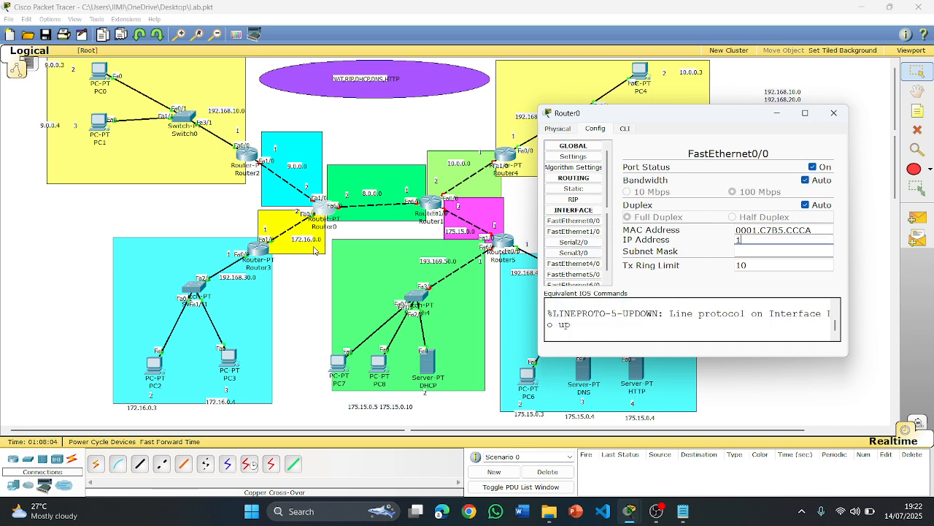
{"action": "type", "text": "172.16.0.2"}
{"action": "key", "text": "Tab"}
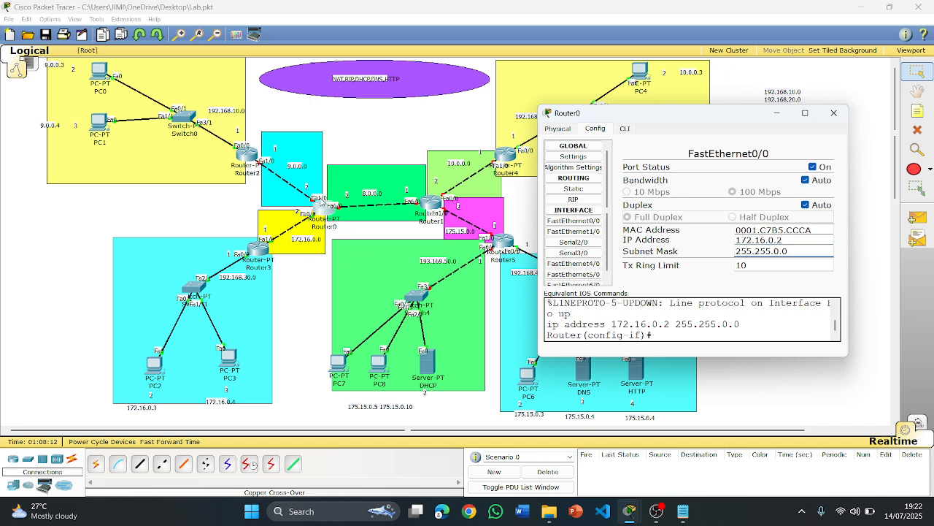
Step: Turn on Router0's FastEthernet1/0 and assign it IP address 9.0.0.2 with subnet mask 255.0.0.0
{"action": "left_click", "coordinate": [573, 231]}
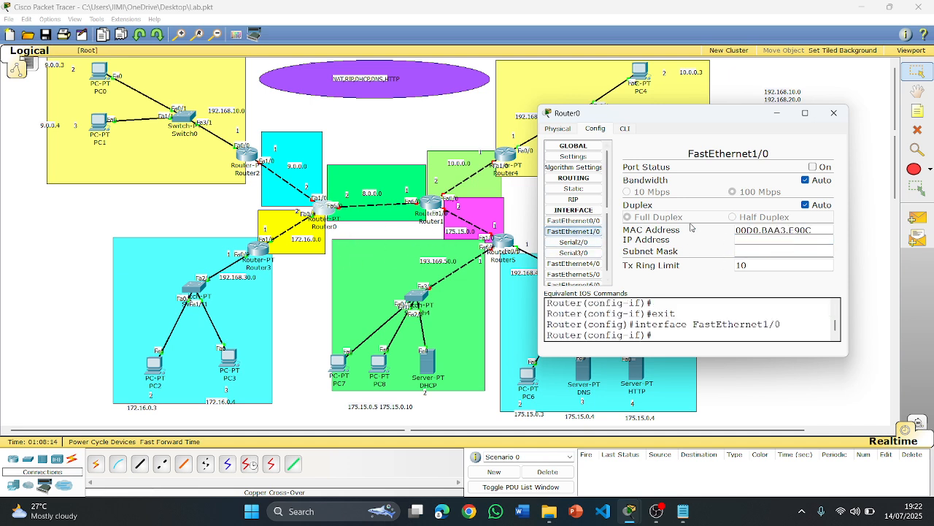
{"action": "left_click", "coordinate": [813, 167]}
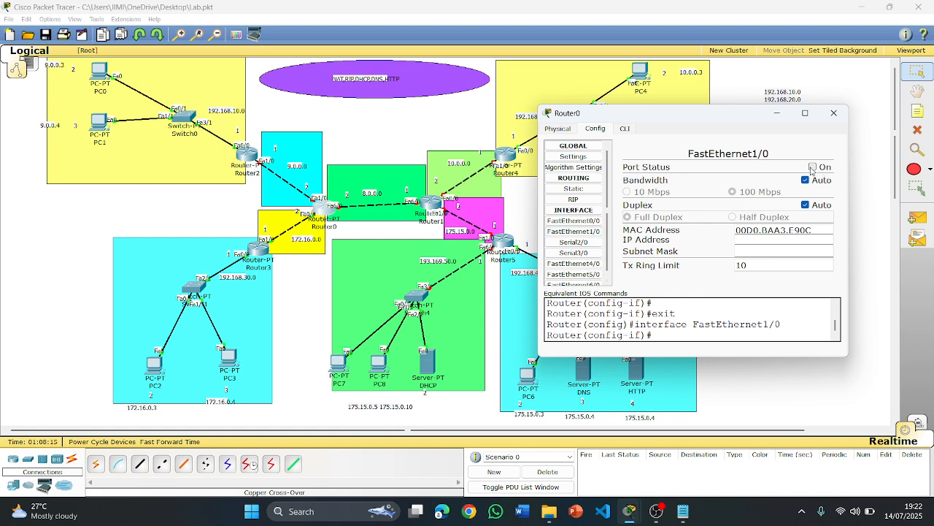
{"action": "left_click", "coordinate": [734, 242]}
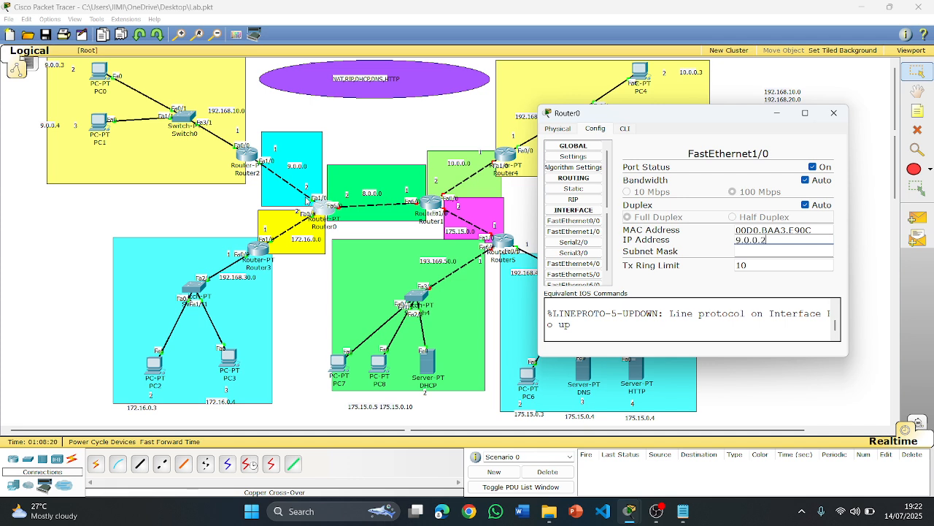
{"action": "key", "text": "Tab"}
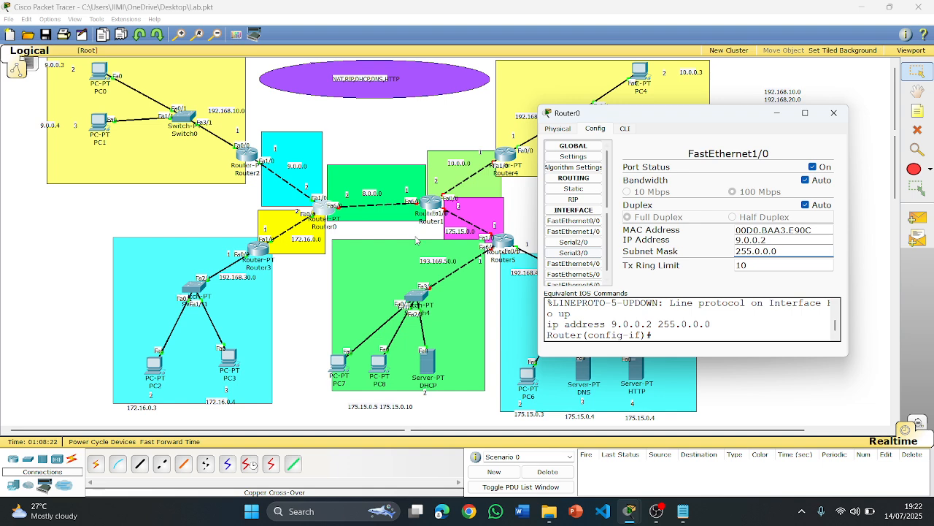
Step: Turn on Router0's FastEthernet6/0, assign it 8.0.0.2 with subnet mask 255.0.0.0, and close the router window
{"action": "left_click", "coordinate": [574, 283]}
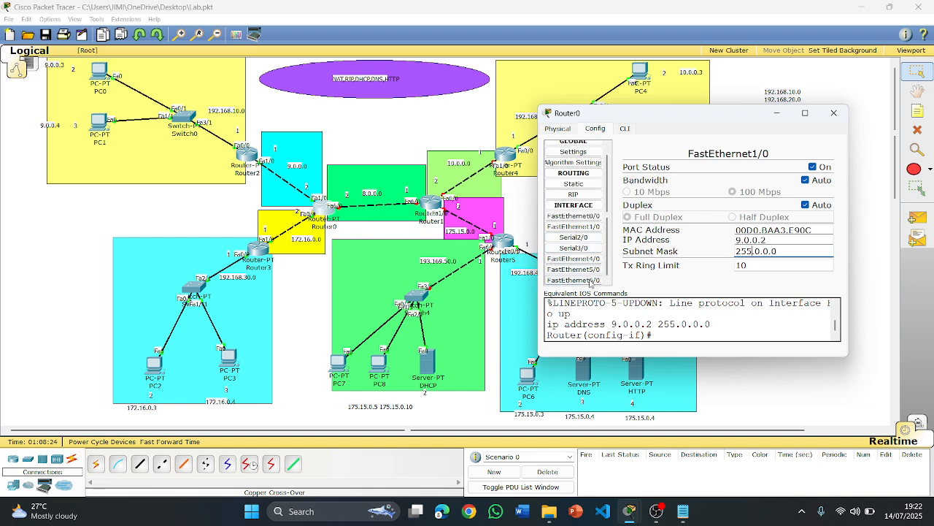
{"action": "left_click", "coordinate": [813, 167]}
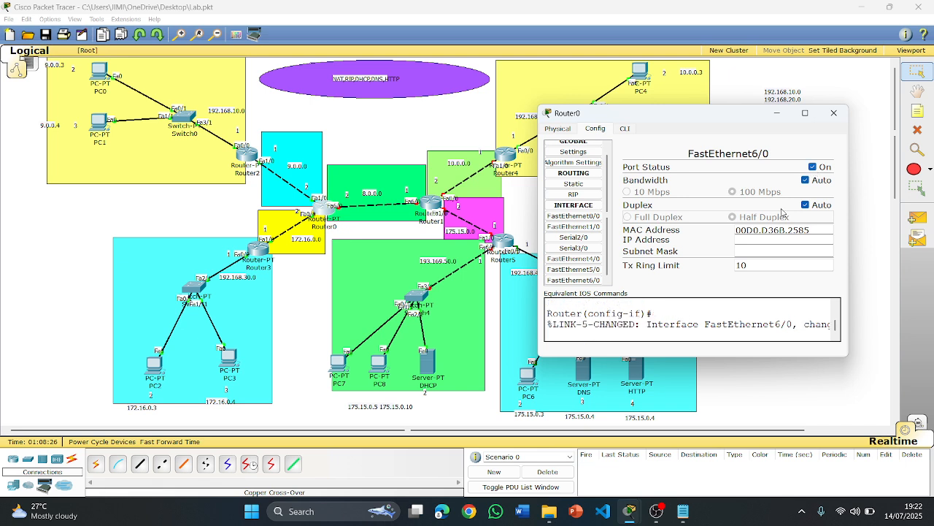
{"action": "left_click", "coordinate": [747, 238]}
{"action": "left_click", "coordinate": [756, 251]}
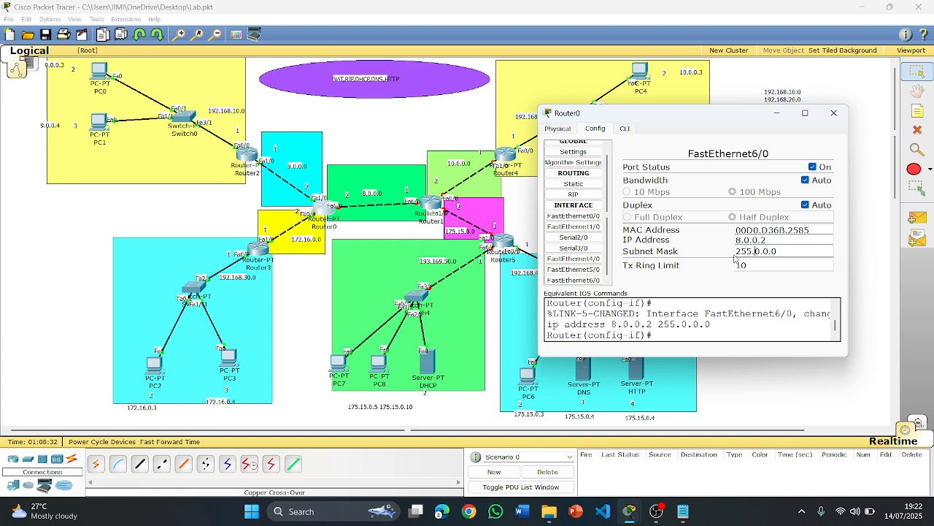
{"action": "left_click", "coordinate": [834, 113]}
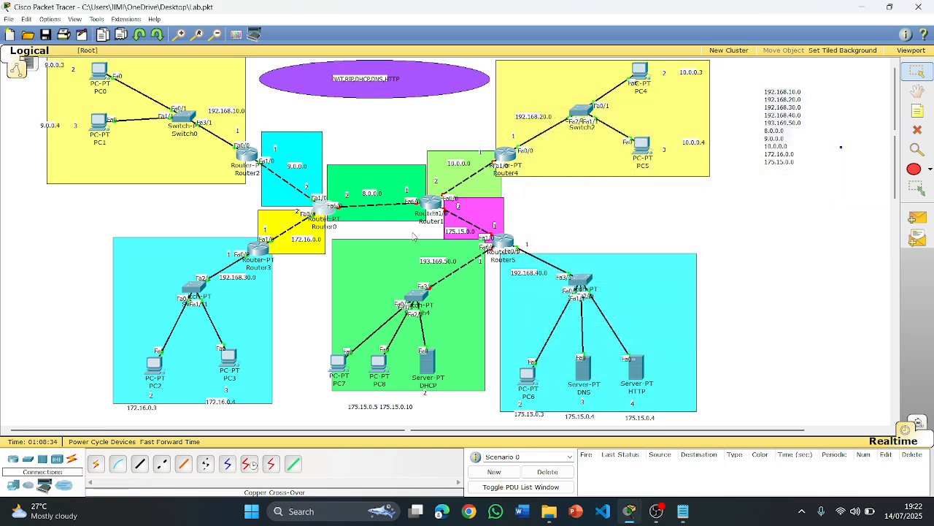
Step: Open Router1's interface configuration, turn on FastEthernet0/0 and assign it IP address 10.0.0.2
{"action": "left_click", "coordinate": [438, 207]}
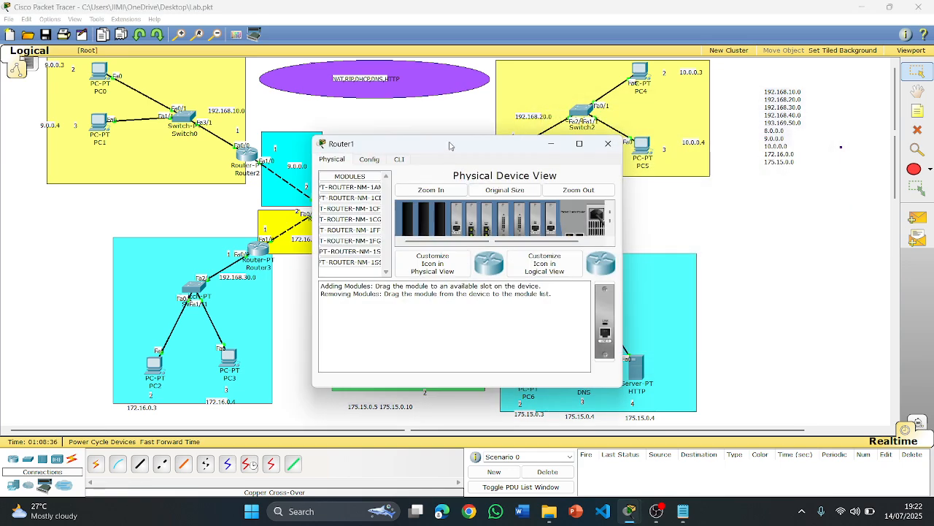
{"action": "left_click_drag", "start_coordinate": [433, 135], "coordinate": [690, 119]}
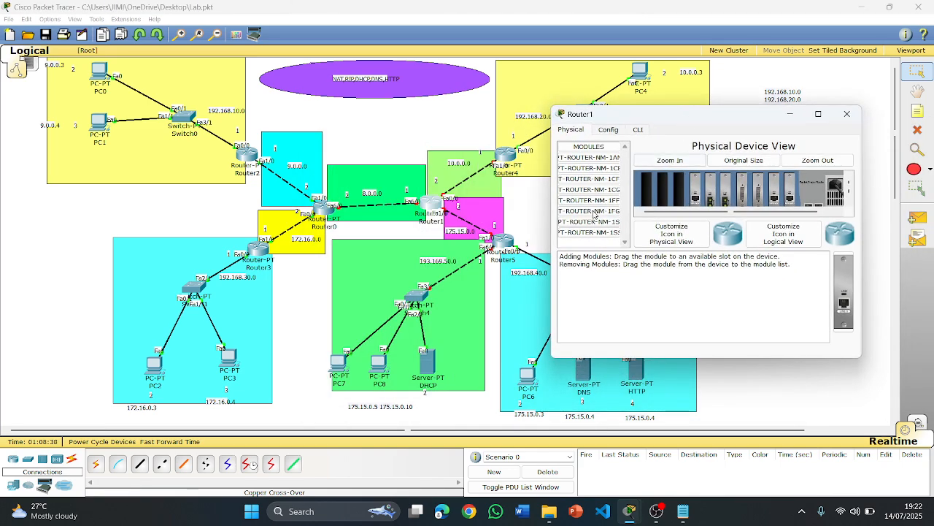
{"action": "left_click", "coordinate": [608, 130]}
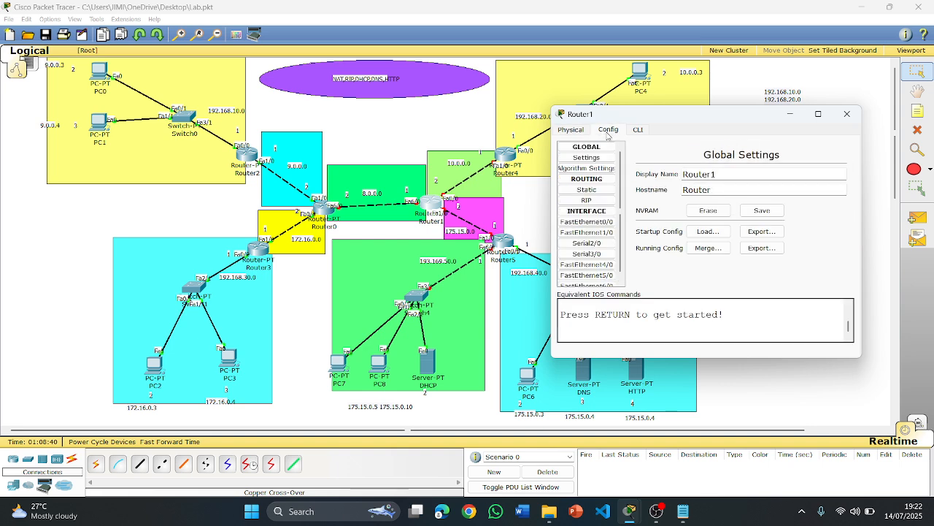
{"action": "left_click", "coordinate": [588, 222]}
{"action": "left_click", "coordinate": [826, 168]}
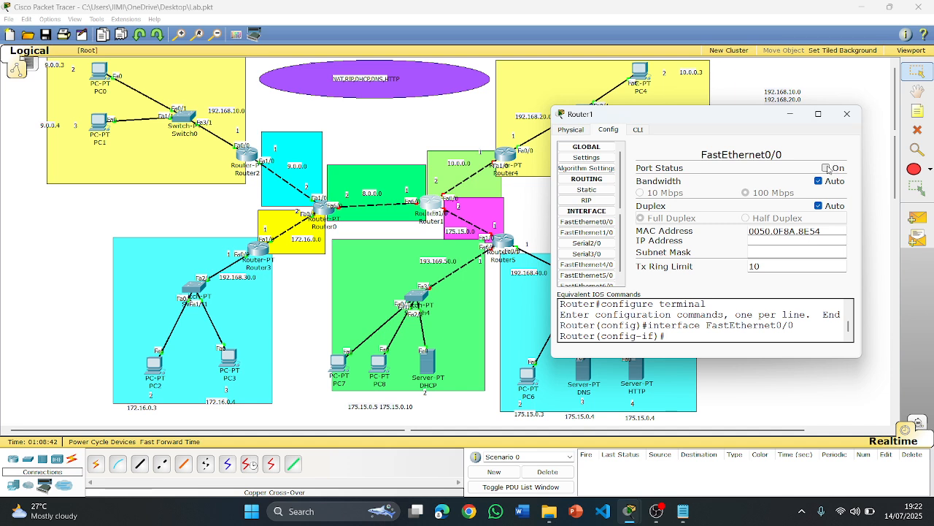
{"action": "left_click", "coordinate": [781, 240]}
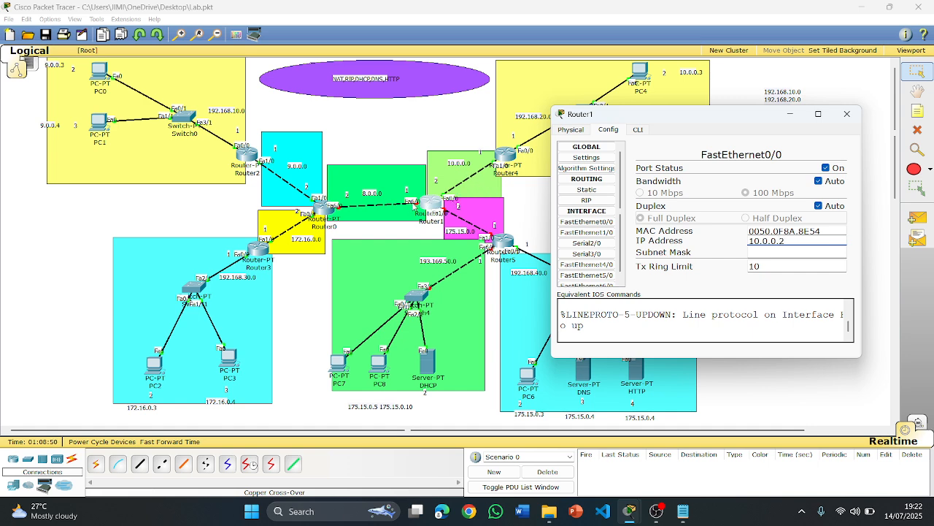
Step: Turn on Router1's FastEthernet6/0 and assign it IP address 8.0.0.1 with subnet mask 255.0.0.0
{"action": "scroll", "coordinate": [588, 270], "scroll_direction": "down", "scroll_amount": 1}
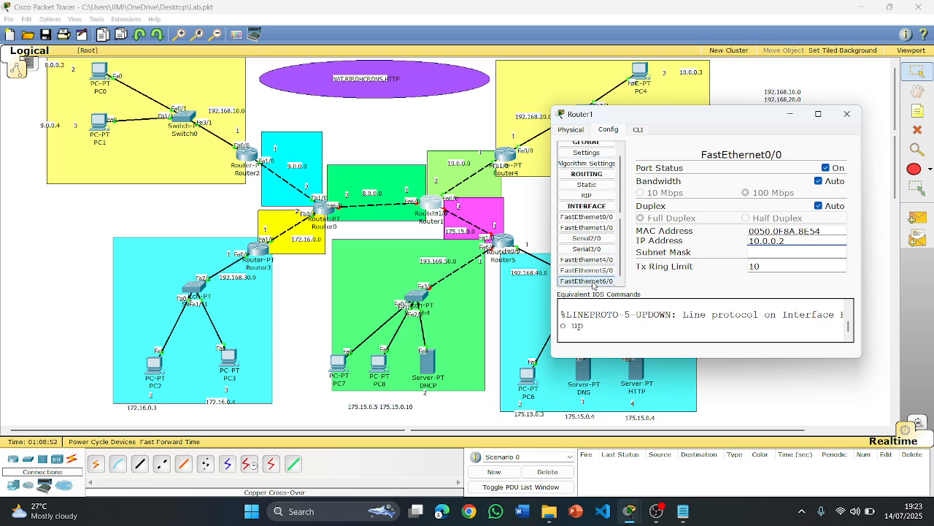
{"action": "left_click", "coordinate": [586, 280]}
{"action": "left_click", "coordinate": [826, 167]}
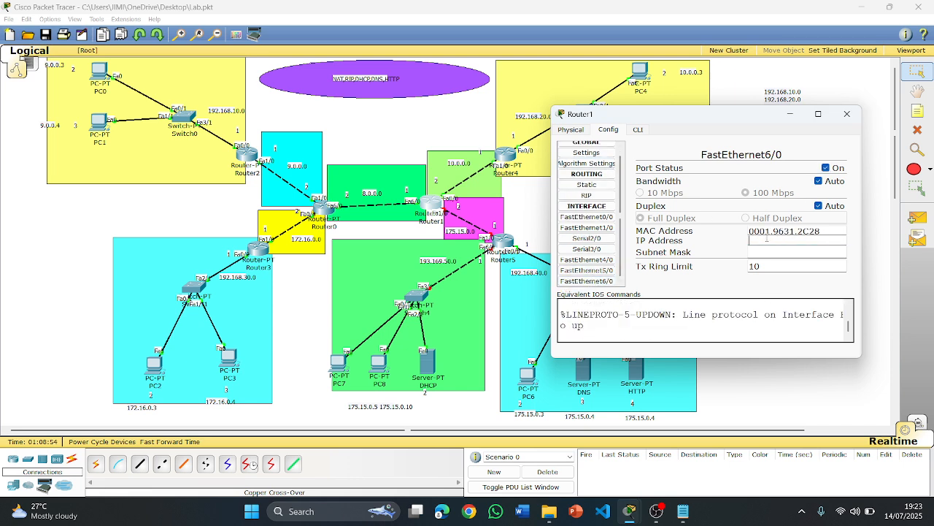
{"action": "type", "text": "8.0.0.1"}
{"action": "left_click", "coordinate": [755, 253]}
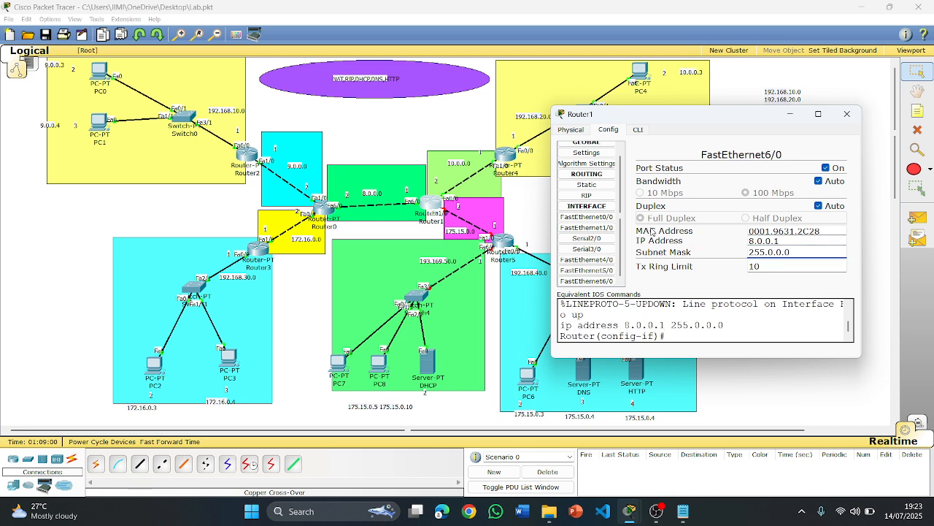
Step: Recheck Router1's FastEthernet0/0, turn on FastEthernet1/0 with 175.15.0.2 and subnet mask 255.255.0.0, and close the router window
{"action": "left_click", "coordinate": [596, 218]}
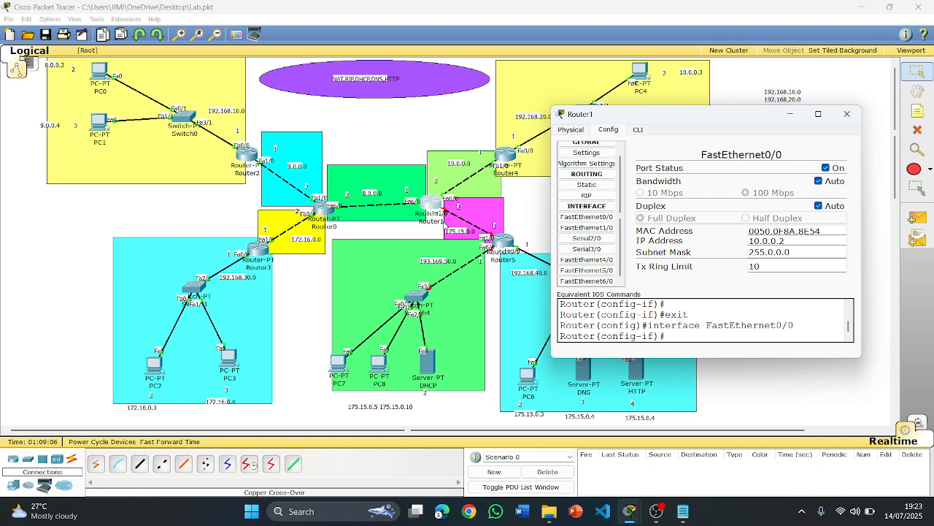
{"action": "scroll", "coordinate": [586, 219], "scroll_direction": "up", "scroll_amount": 1}
{"action": "left_click", "coordinate": [586, 233]}
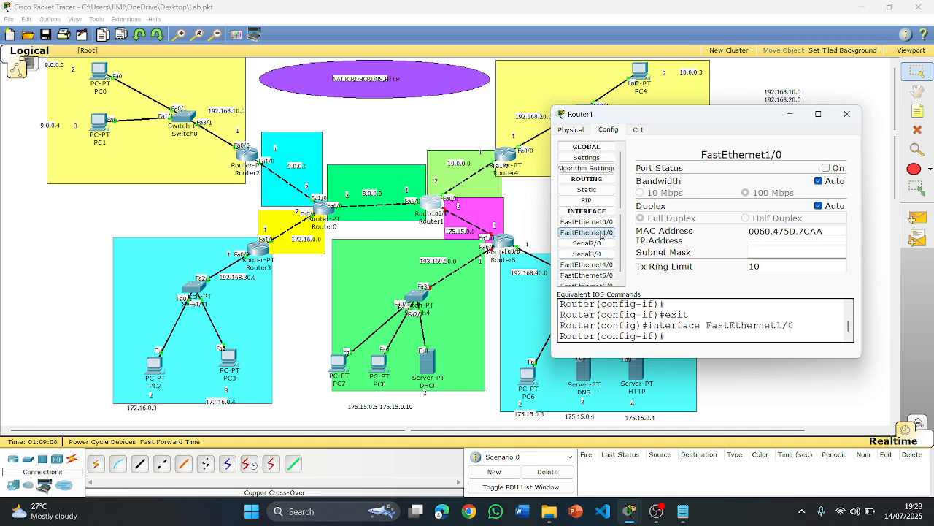
{"action": "left_click", "coordinate": [826, 170]}
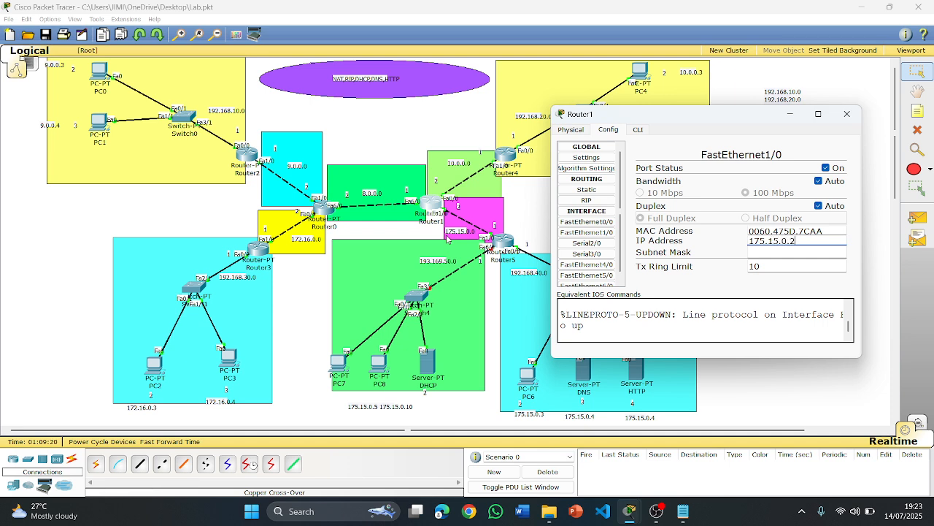
{"action": "key", "text": "Tab"}
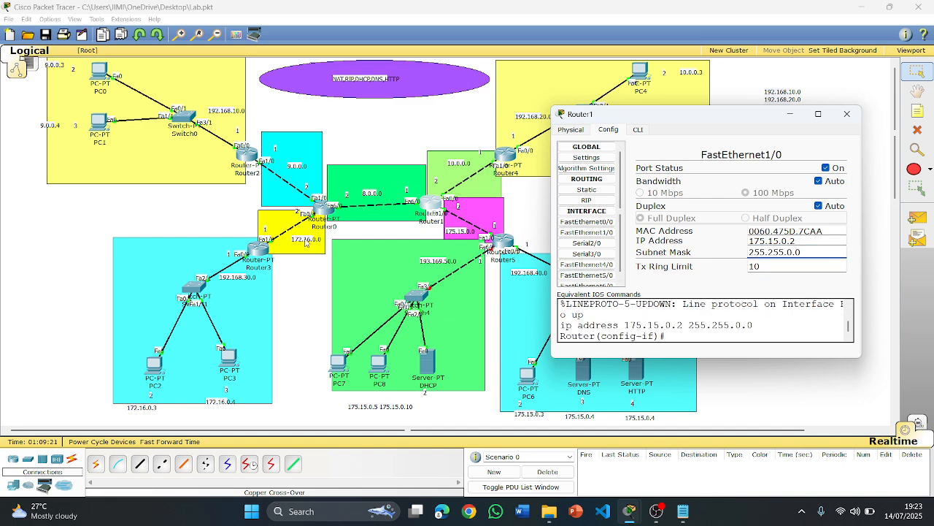
{"action": "left_click", "coordinate": [847, 114]}
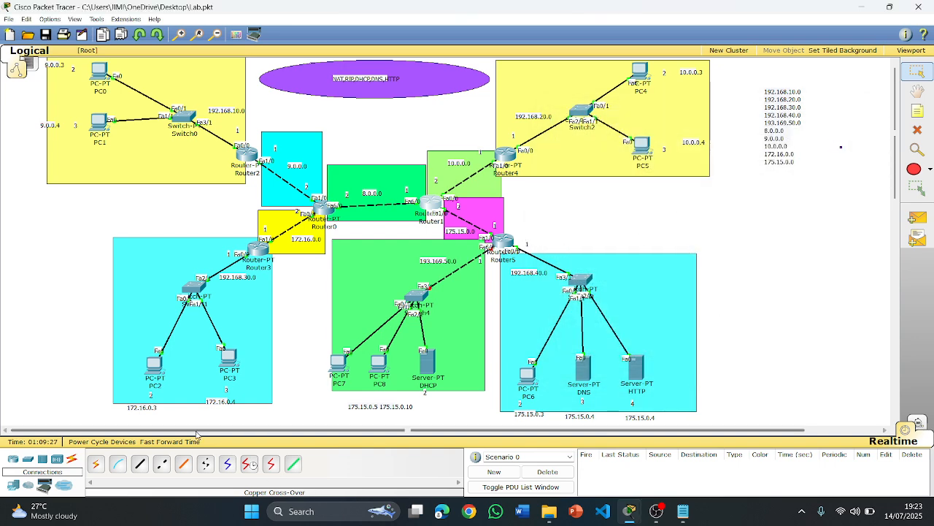
Step: Fast-forward the simulation time four times to refresh the router links
{"action": "left_click", "coordinate": [188, 441]}
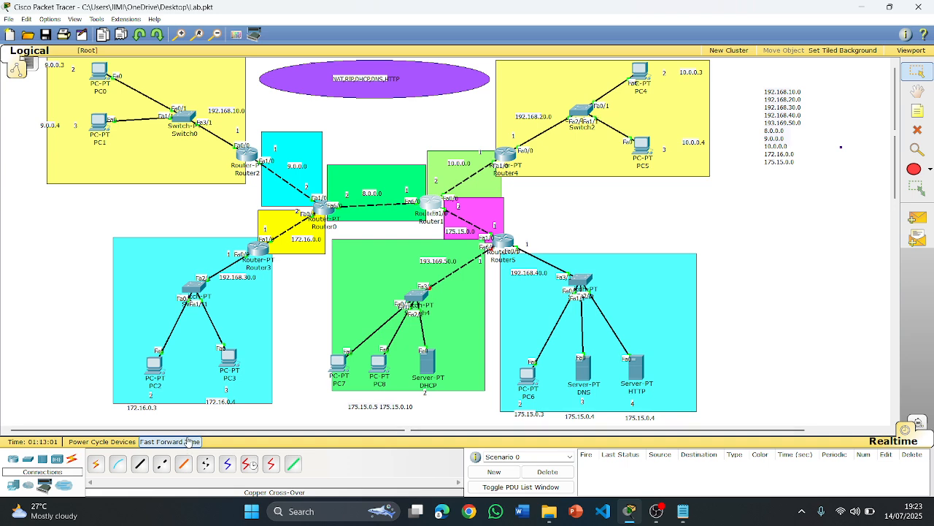
{"action": "left_click", "coordinate": [188, 442]}
{"action": "left_click", "coordinate": [188, 442]}
{"action": "left_click", "coordinate": [188, 441]}
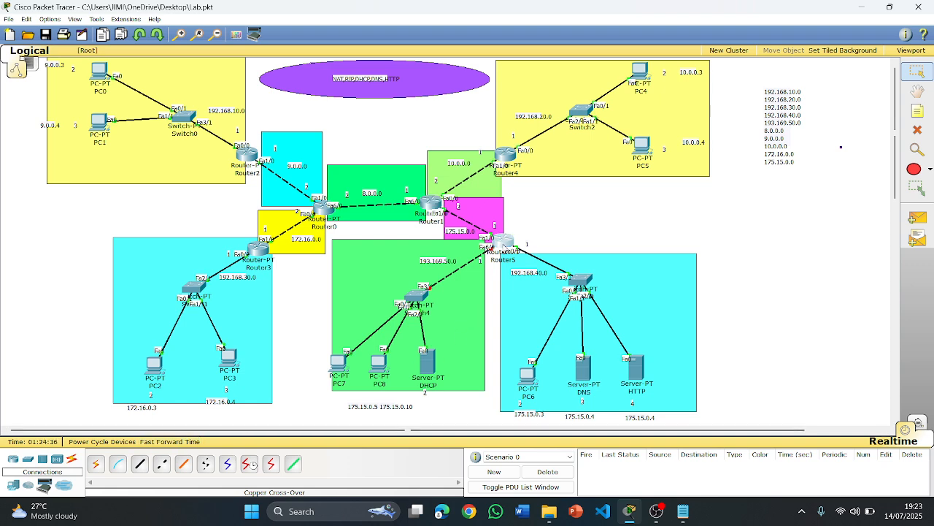
Step: Review Router5's FastEthernet0/0, FastEthernet1/0 and FastEthernet6/0 settings, switching FastEthernet0/0 off and back on during the check
{"action": "left_click", "coordinate": [502, 244]}
{"action": "left_click_drag", "start_coordinate": [428, 142], "coordinate": [700, 105]}
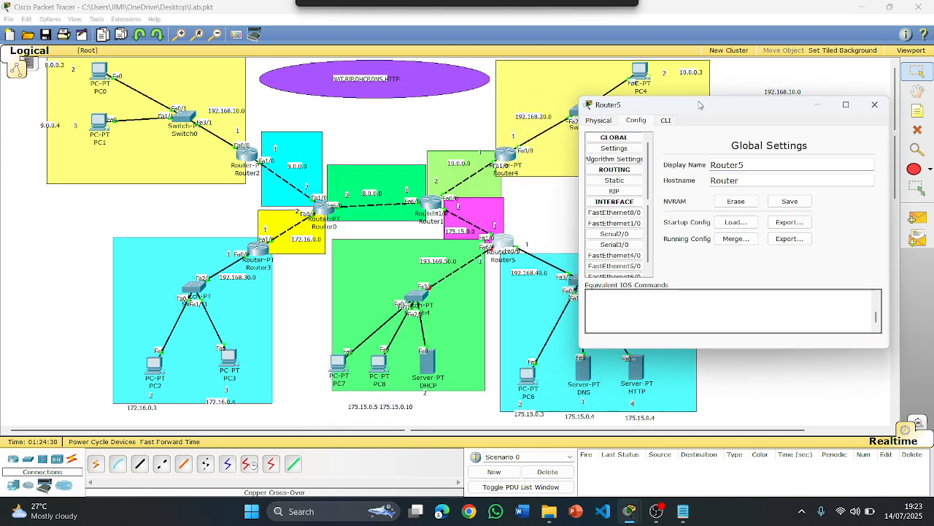
{"action": "left_click", "coordinate": [614, 211]}
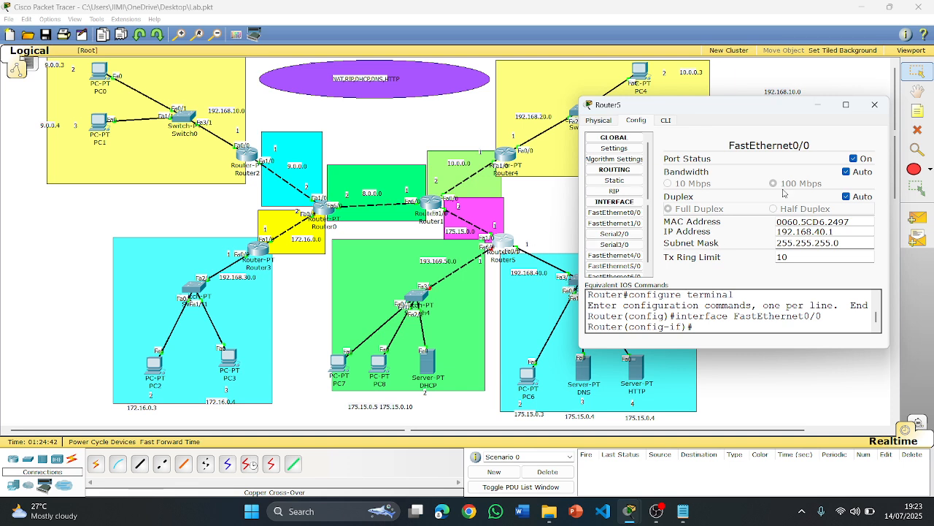
{"action": "left_click", "coordinate": [854, 159]}
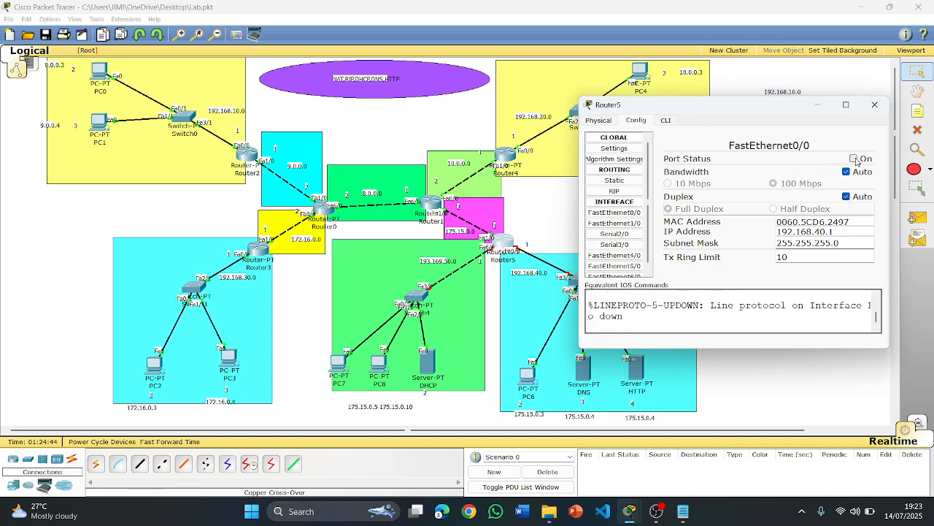
{"action": "left_click", "coordinate": [854, 159]}
{"action": "left_click", "coordinate": [614, 223]}
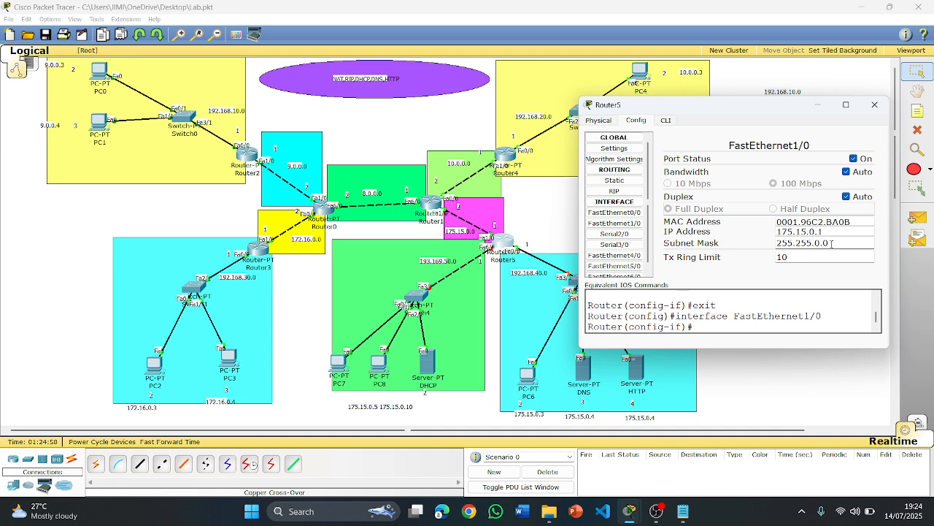
{"action": "scroll", "coordinate": [622, 261], "scroll_direction": "down", "scroll_amount": 1}
{"action": "left_click", "coordinate": [614, 271]}
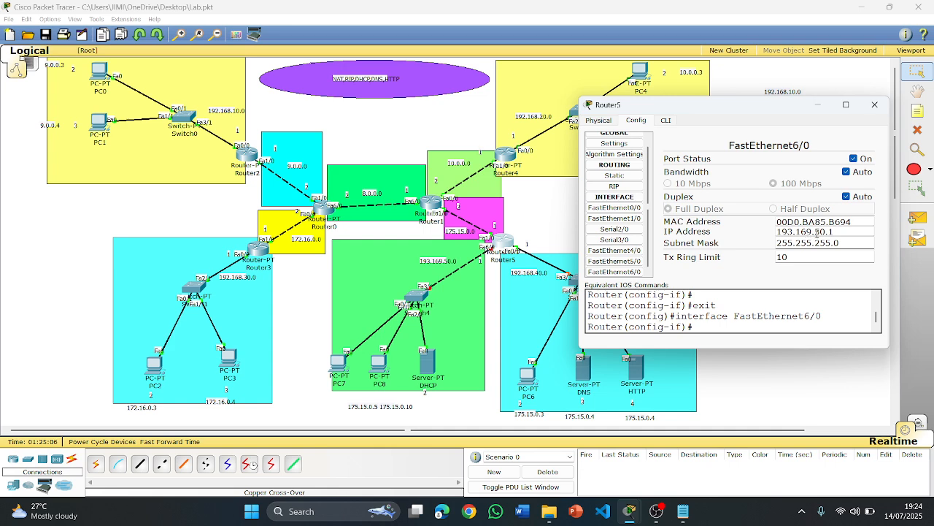
{"action": "left_click", "coordinate": [874, 107]}
Step: Examine the DHCP server's IP configuration, checking its static IP address and default gateway, and close its window
{"action": "left_click", "coordinate": [428, 361]}
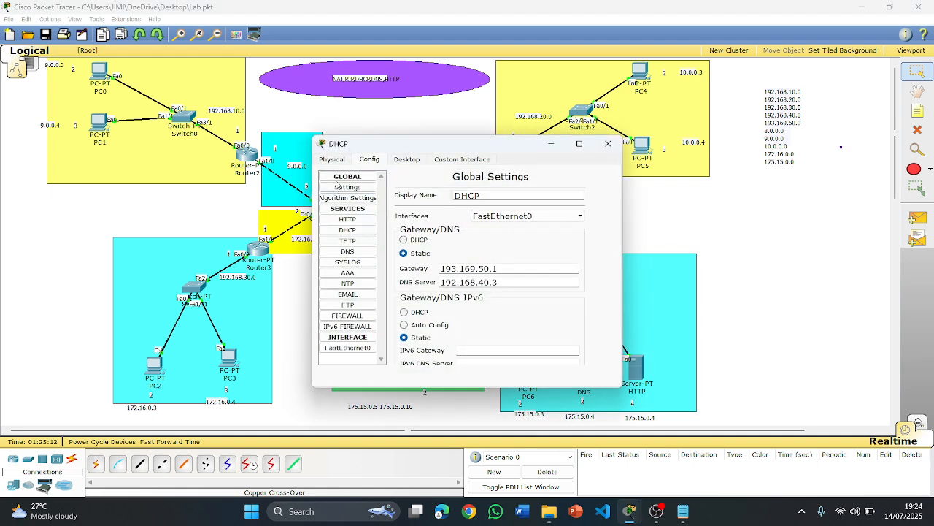
{"action": "left_click", "coordinate": [407, 159]}
{"action": "left_click", "coordinate": [370, 216]}
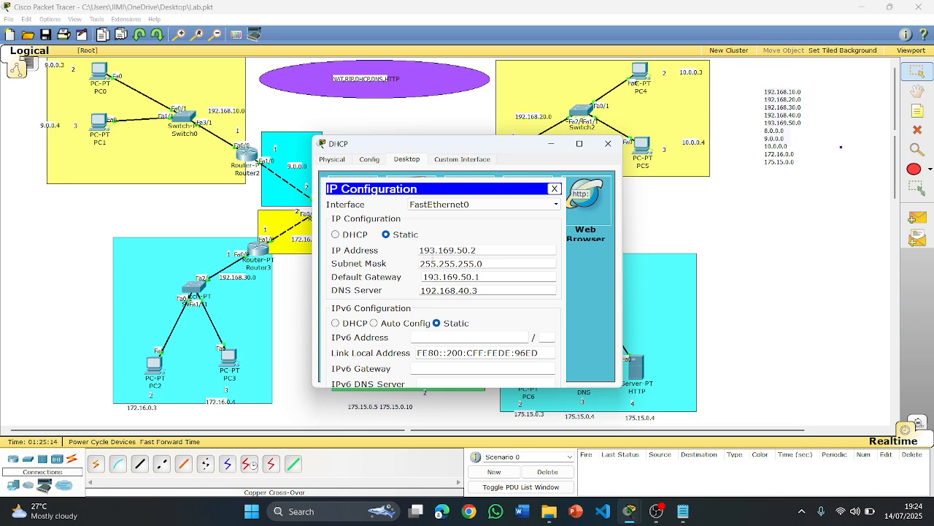
{"action": "left_click_drag", "start_coordinate": [447, 146], "coordinate": [657, 144]}
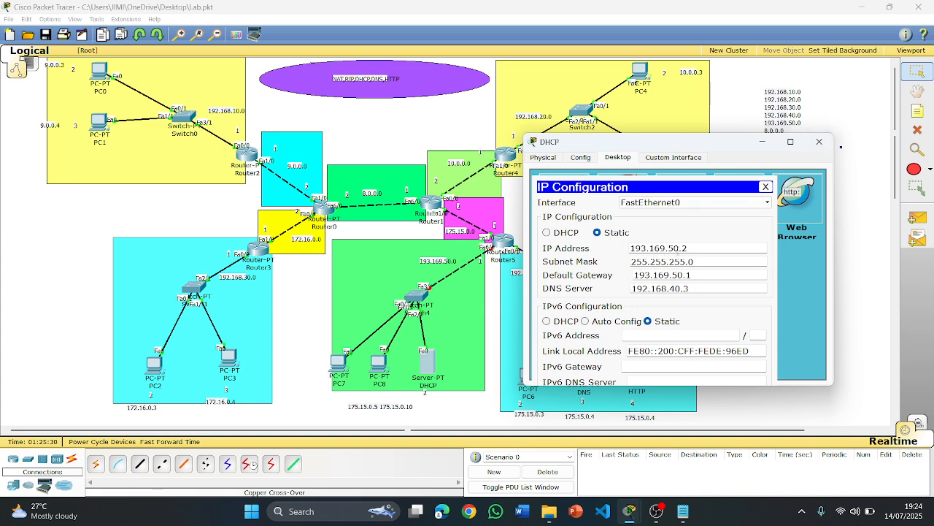
{"action": "left_click_drag", "start_coordinate": [690, 249], "coordinate": [630, 249]}
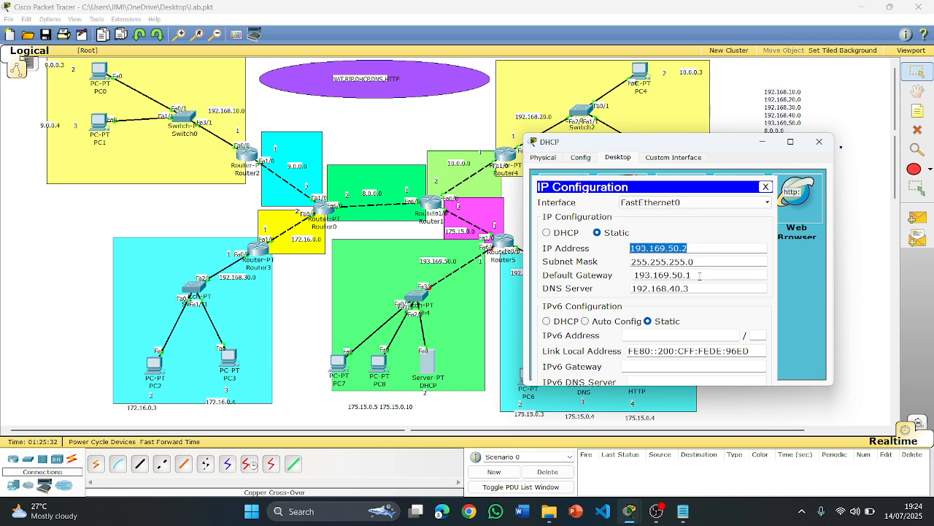
{"action": "left_click_drag", "start_coordinate": [699, 276], "coordinate": [627, 278]}
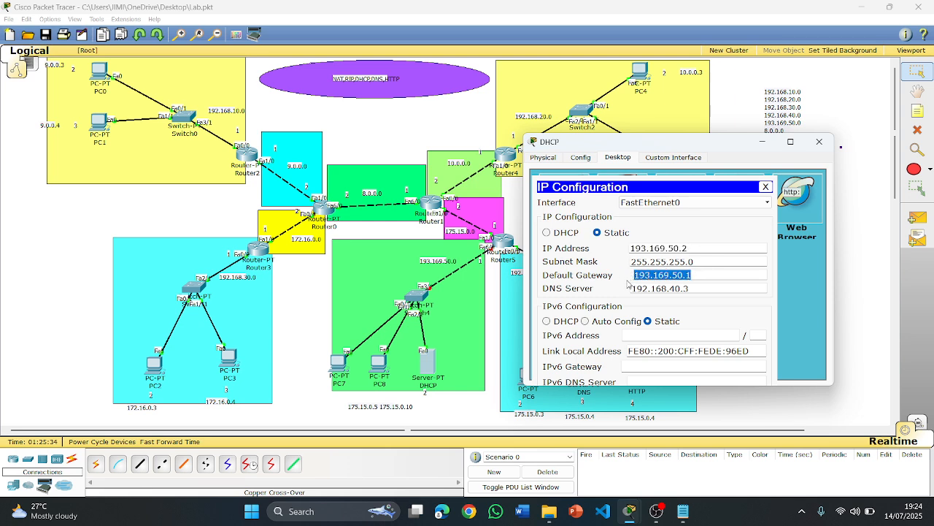
{"action": "left_click", "coordinate": [819, 141]}
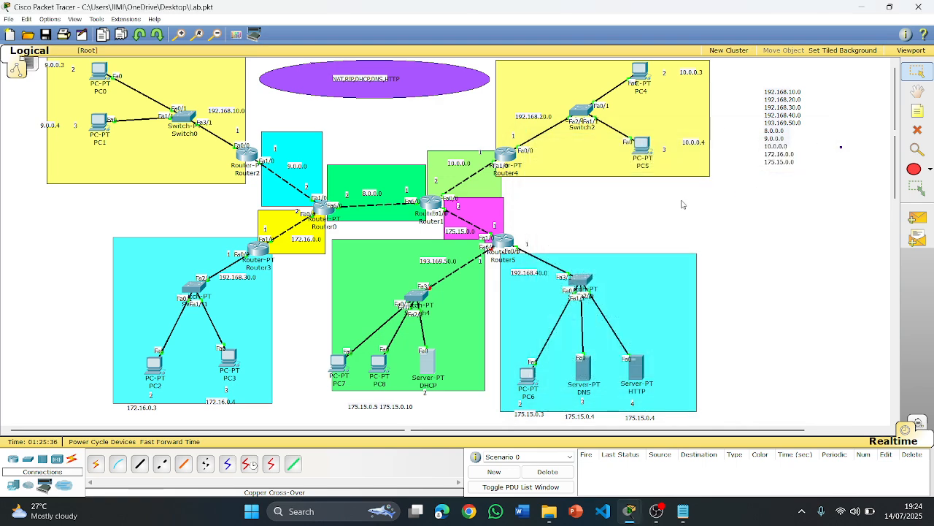
Step: Review the IP address and subnet mask on Router5's FastEthernet6/0, close the router window and fast-forward the simulation time
{"action": "left_click", "coordinate": [502, 238]}
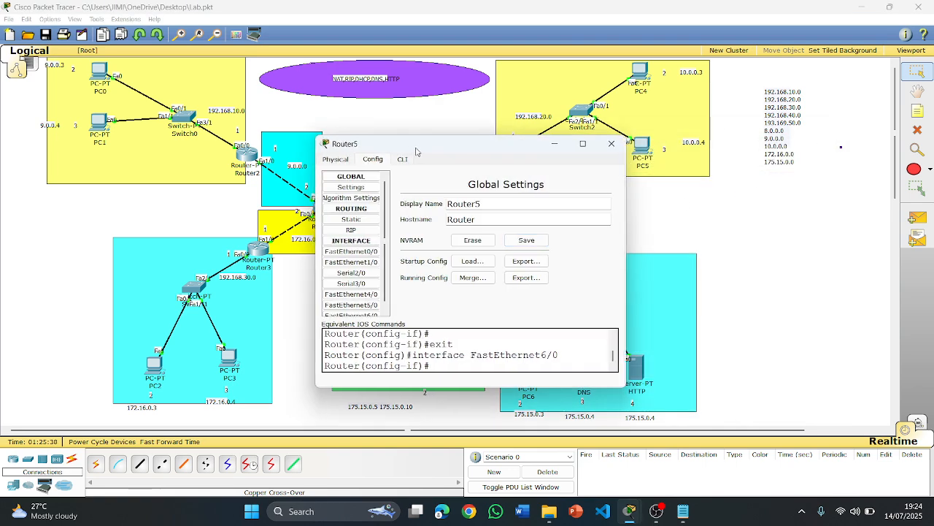
{"action": "left_click_drag", "start_coordinate": [508, 142], "coordinate": [654, 139]}
{"action": "scroll", "coordinate": [589, 270], "scroll_direction": "down", "scroll_amount": 1}
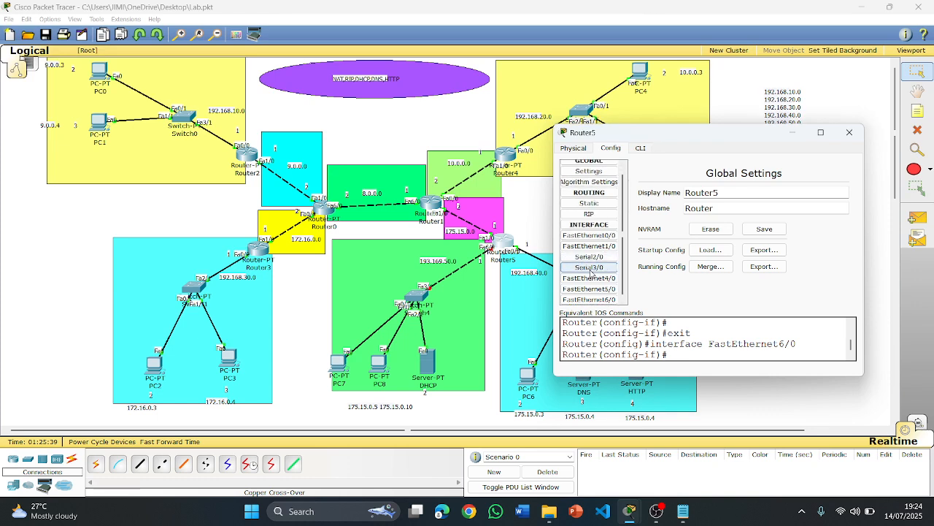
{"action": "left_click", "coordinate": [589, 299]}
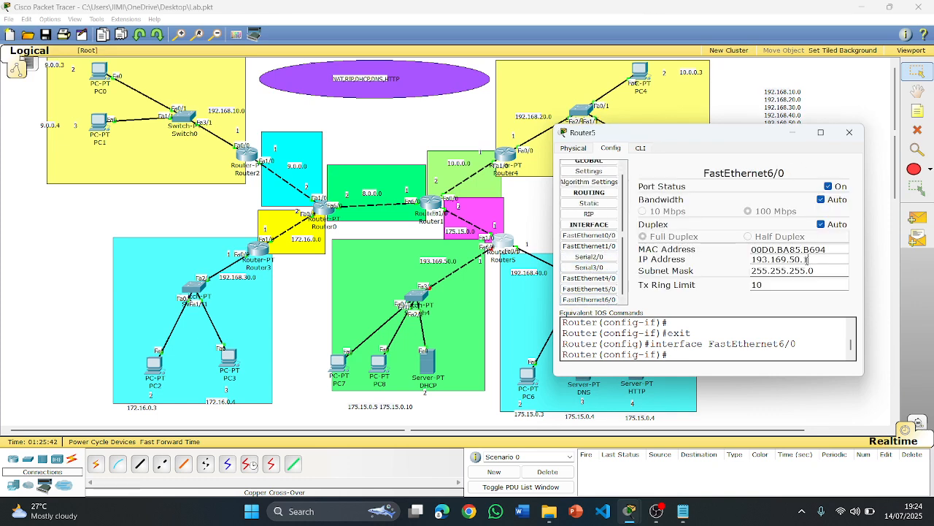
{"action": "left_click_drag", "start_coordinate": [807, 260], "coordinate": [749, 261]}
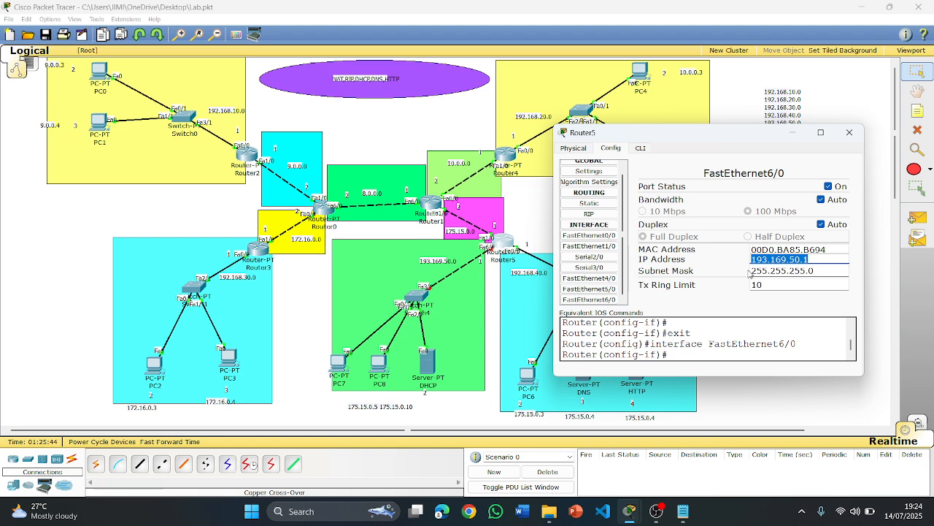
{"action": "key", "text": "Right"}
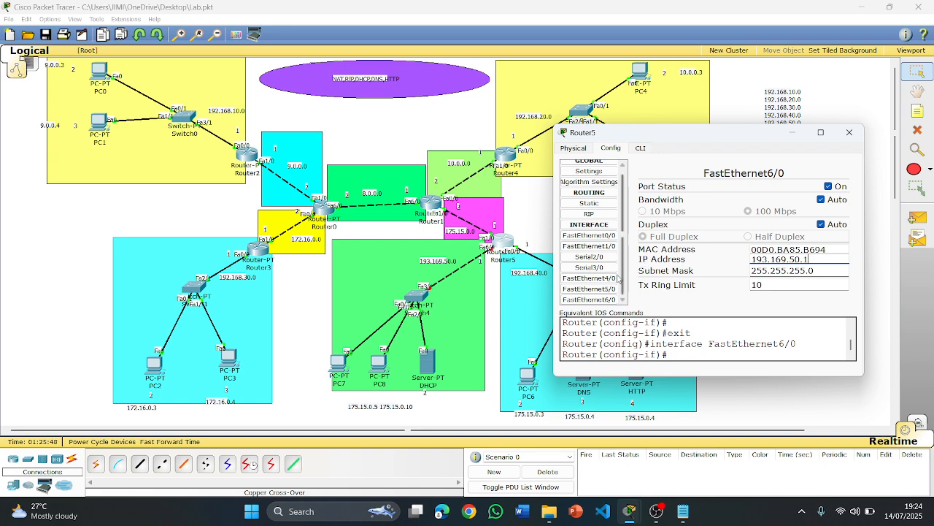
{"action": "left_click", "coordinate": [849, 132]}
{"action": "left_click", "coordinate": [183, 442]}
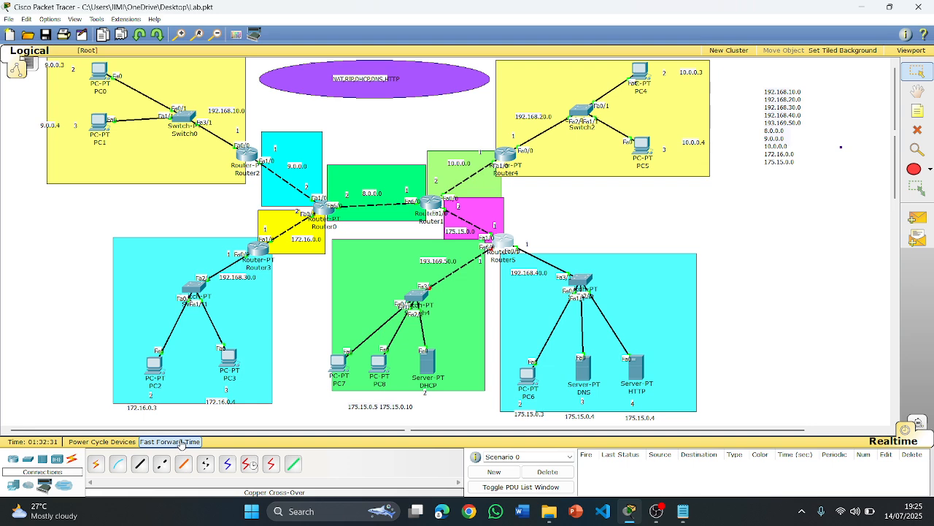
Step: Ping 192.168.40.2 twice from PC7's command prompt and close the PC window
{"action": "left_click", "coordinate": [338, 362]}
{"action": "left_click", "coordinate": [516, 202]}
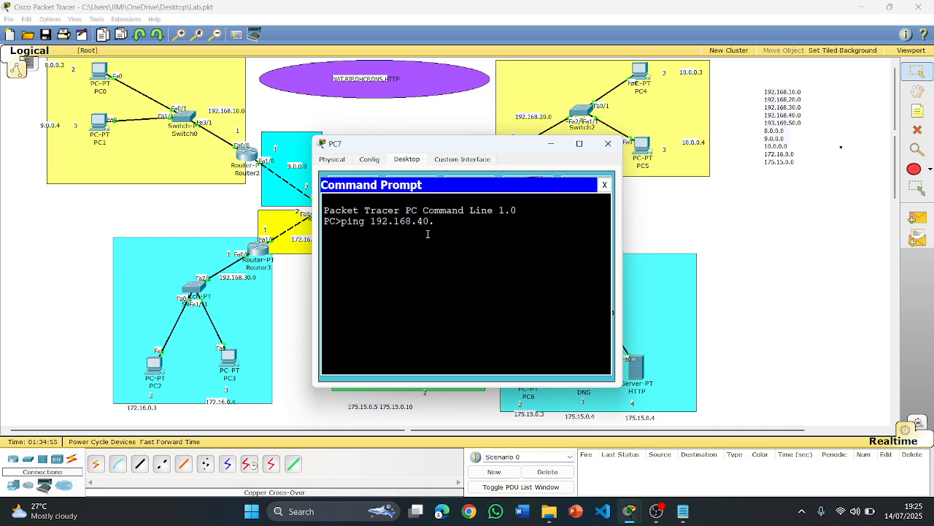
{"action": "key", "text": "Return"}
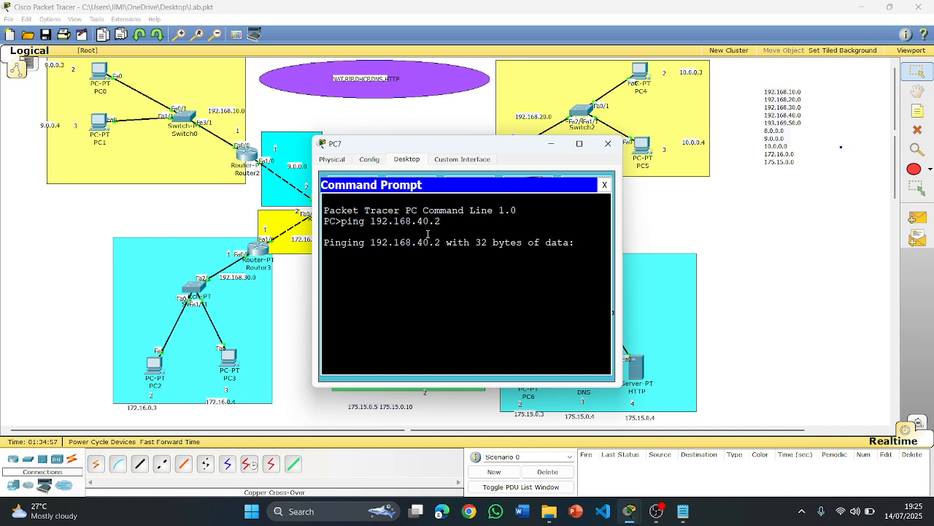
{"action": "left_click_drag", "start_coordinate": [476, 150], "coordinate": [251, 83]}
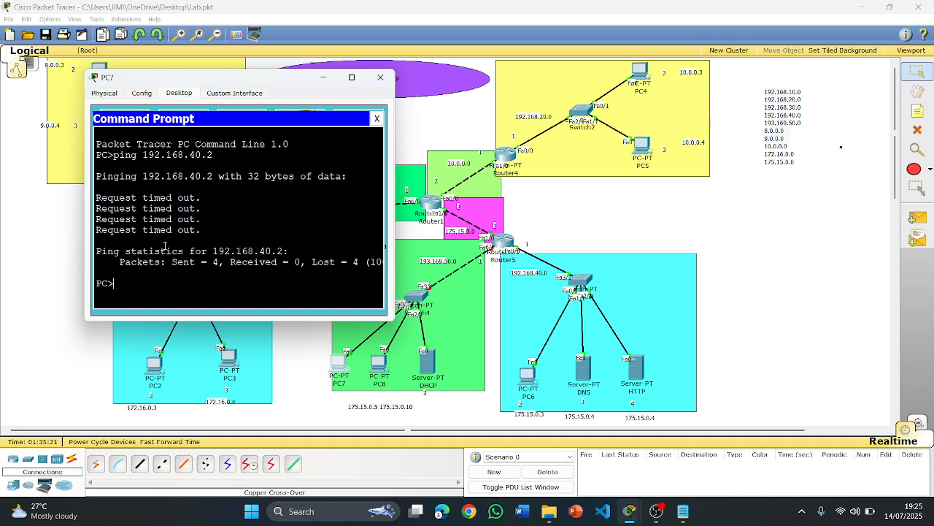
{"action": "key", "text": "Up"}
{"action": "key", "text": "Return"}
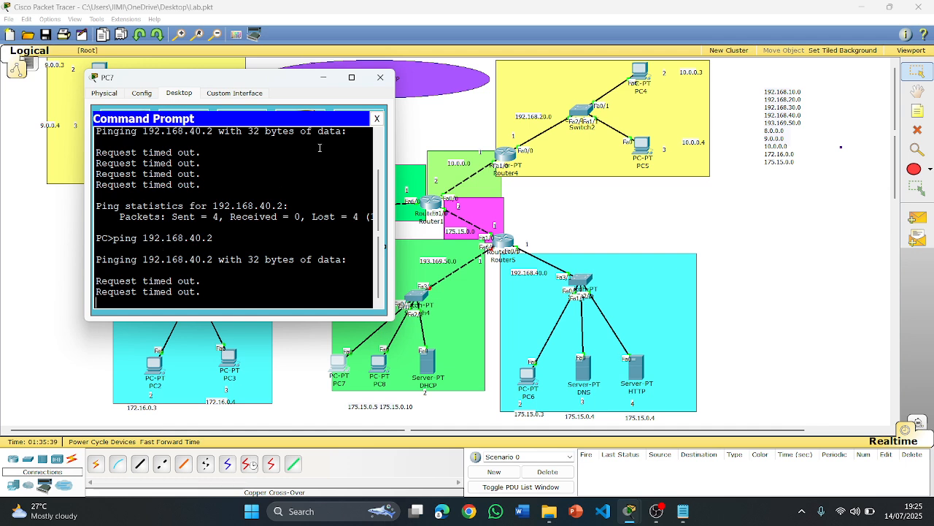
{"action": "left_click", "coordinate": [380, 77]}
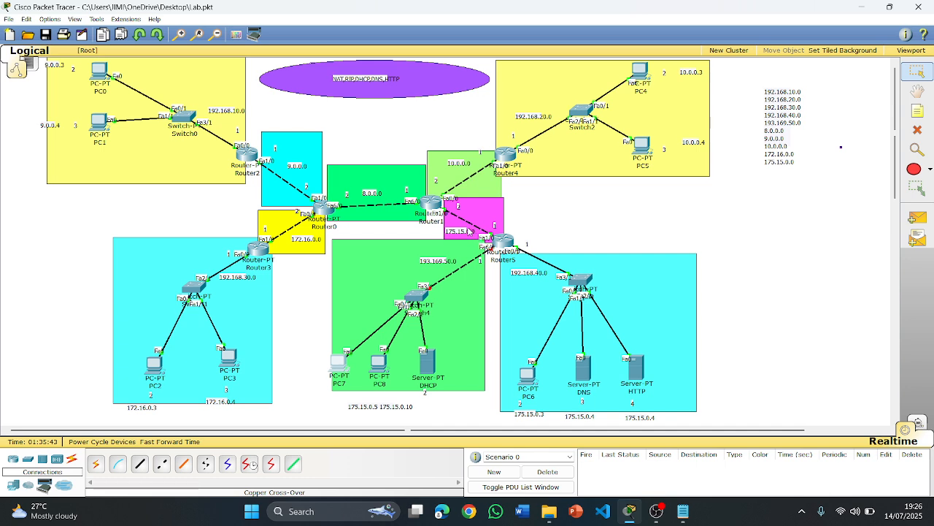
Step: Delete the cross-over link between Router5 and Switch4 and return to selection mode
{"action": "left_click", "coordinate": [918, 129]}
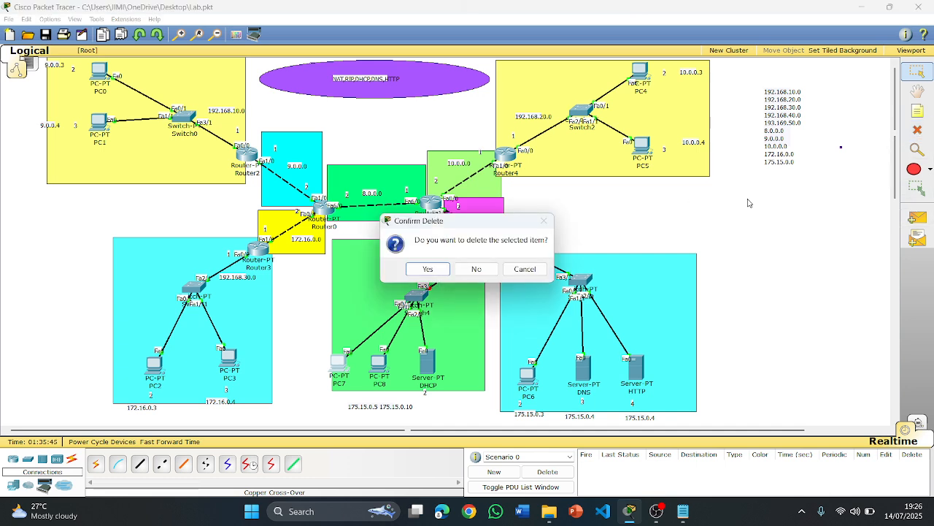
{"action": "left_click", "coordinate": [476, 269]}
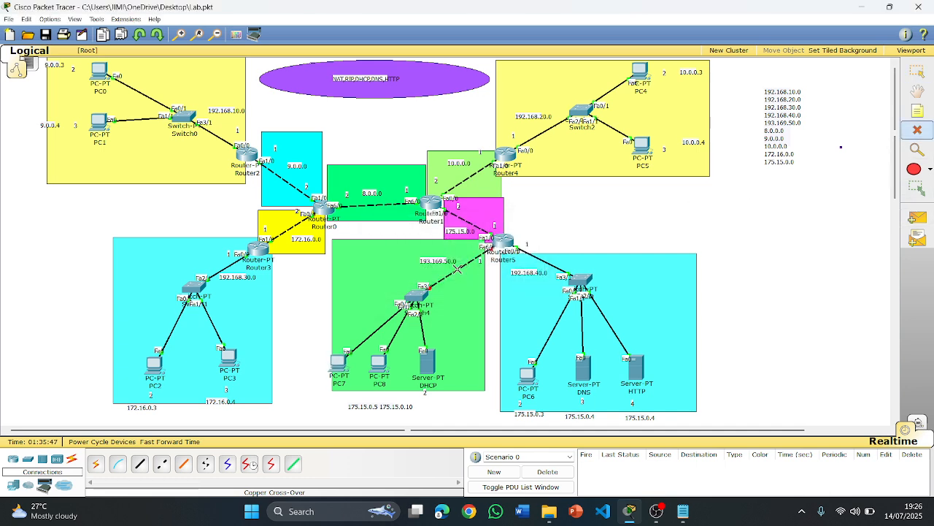
{"action": "left_click", "coordinate": [917, 71]}
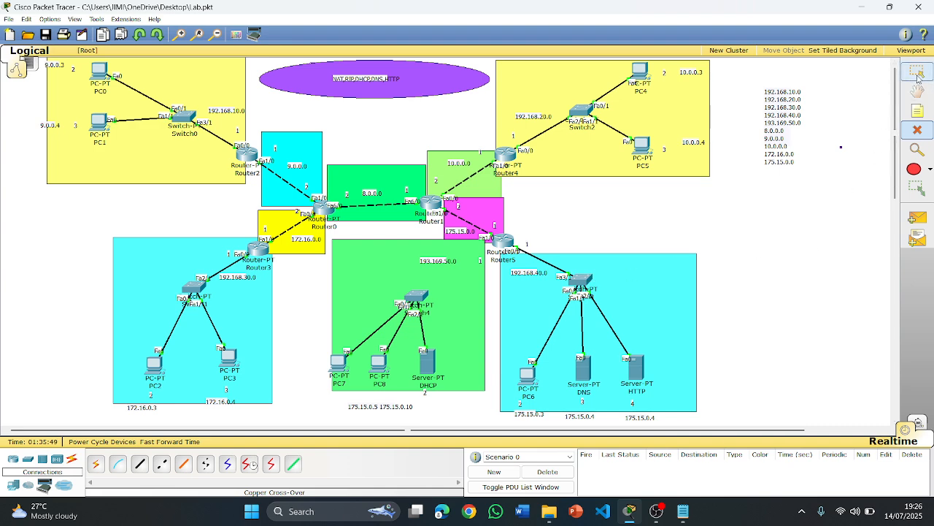
Step: Examine the DHCP server's IP configuration again and close its window
{"action": "left_click", "coordinate": [429, 365]}
{"action": "left_click", "coordinate": [360, 197]}
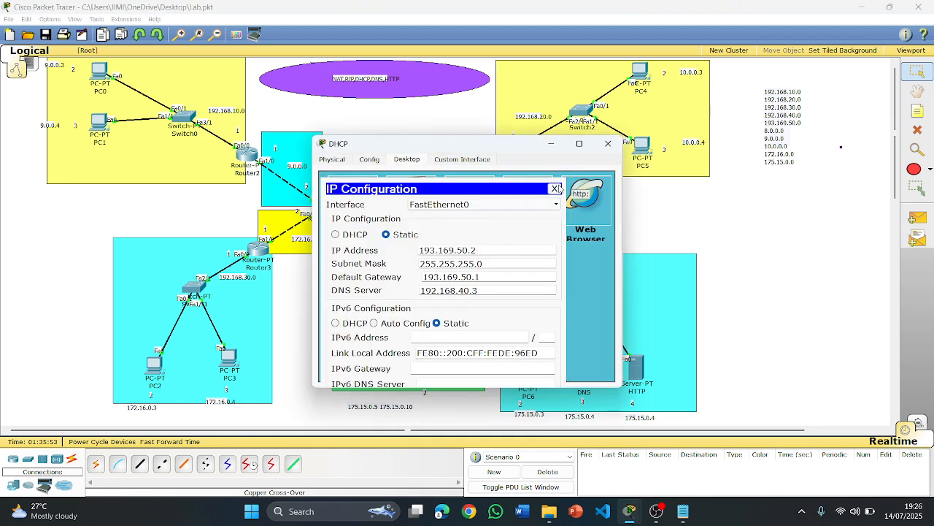
{"action": "left_click", "coordinate": [611, 147]}
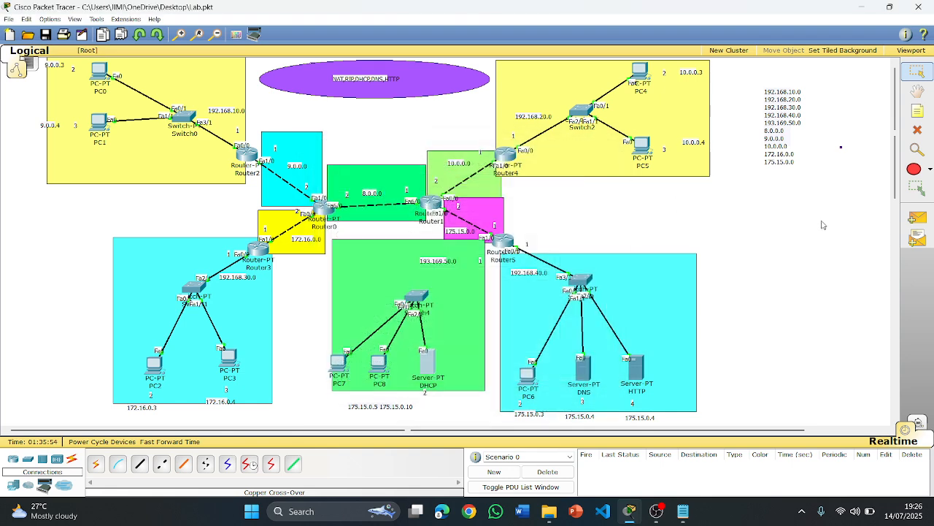
Step: With Router5 powered off, remove its last Fast Ethernet module, install three PT-ROUTER-NM-1CFE modules in the empty slots and restore power
{"action": "left_click", "coordinate": [504, 241]}
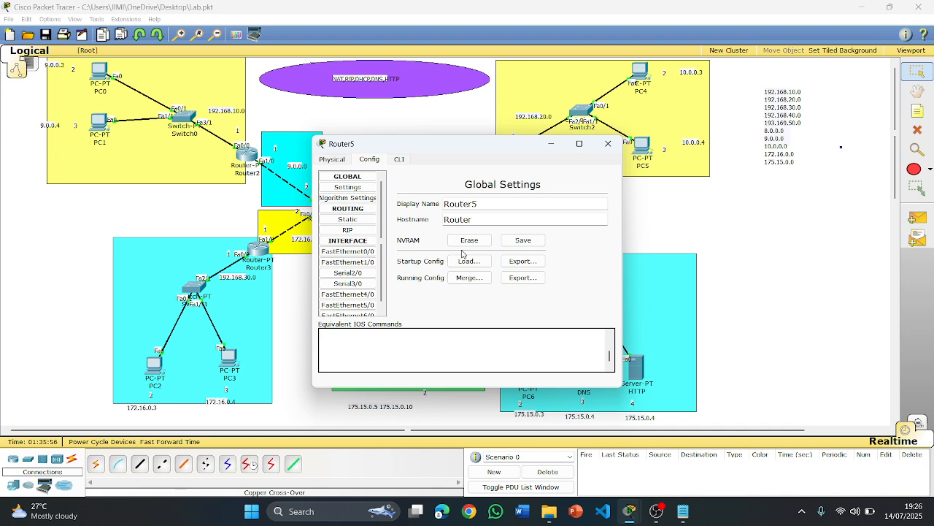
{"action": "left_click", "coordinate": [332, 159]}
{"action": "left_click_drag", "start_coordinate": [540, 243], "coordinate": [598, 245]}
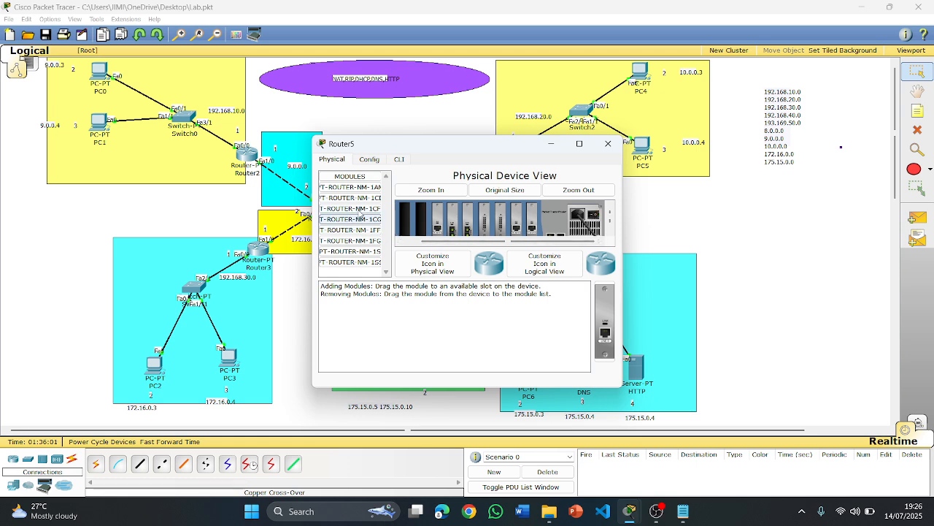
{"action": "left_click_drag", "start_coordinate": [437, 225], "coordinate": [605, 315]}
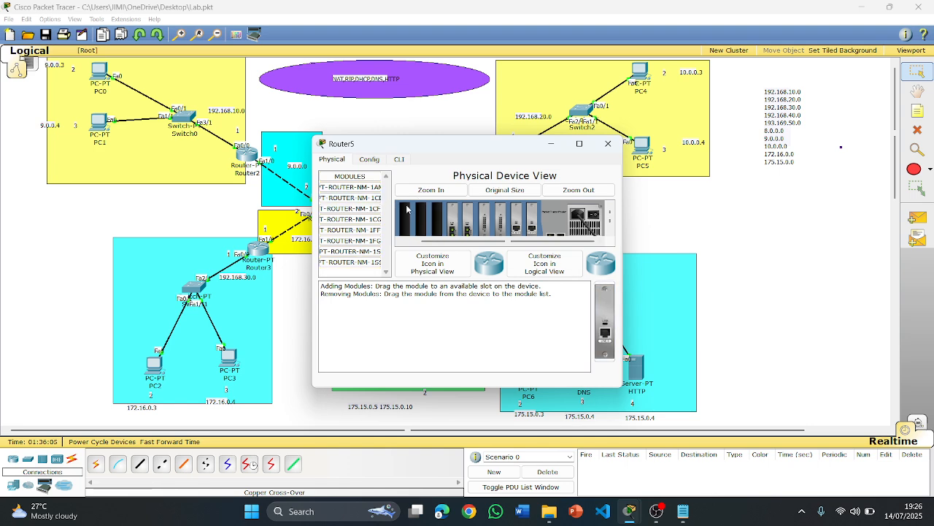
{"action": "left_click", "coordinate": [358, 209]}
{"action": "left_click_drag", "start_coordinate": [357, 212], "coordinate": [438, 228]}
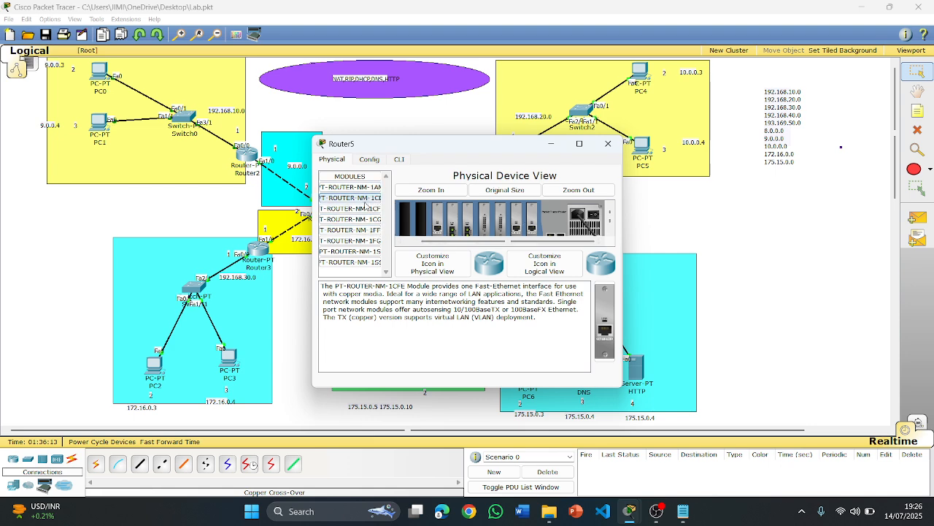
{"action": "left_click_drag", "start_coordinate": [361, 210], "coordinate": [405, 219]}
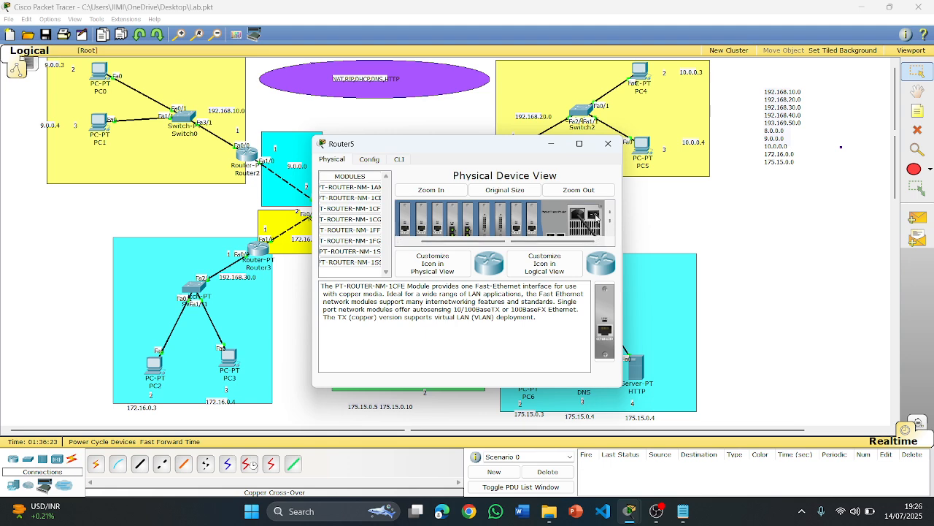
{"action": "left_click", "coordinate": [609, 145]}
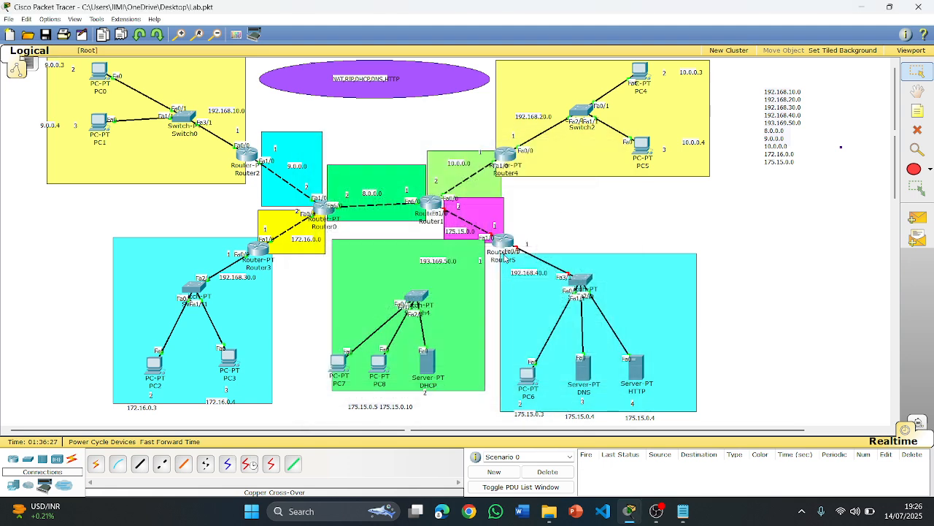
Step: Check Router5's installed modules and PC6's IP configuration, closing each device window
{"action": "left_click", "coordinate": [504, 244]}
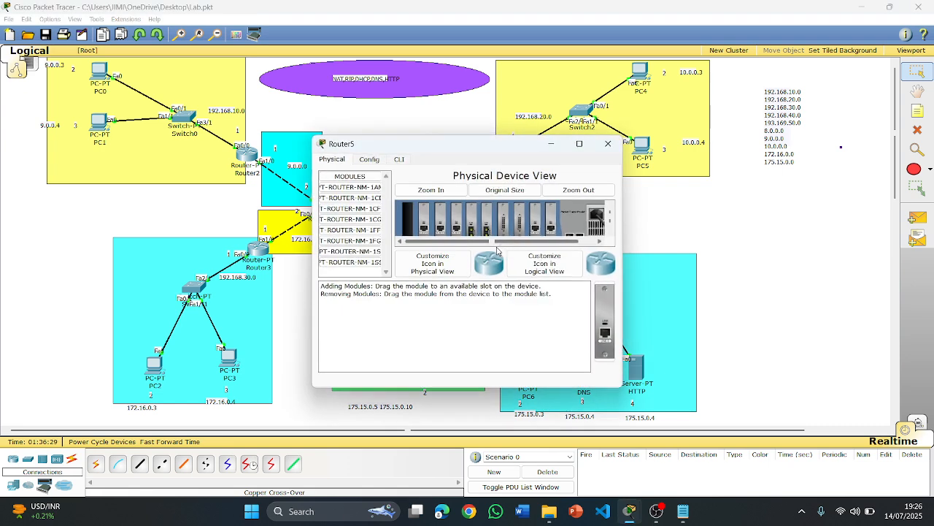
{"action": "left_click", "coordinate": [608, 144]}
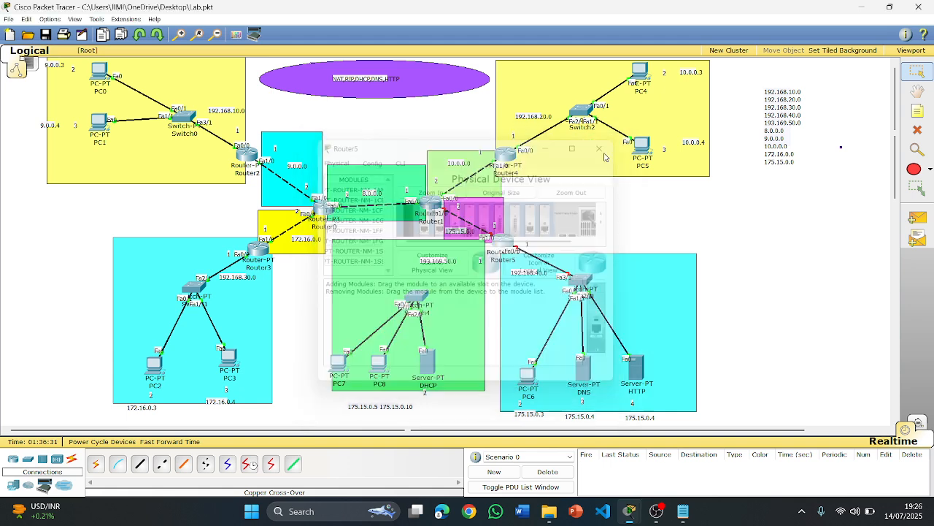
{"action": "left_click", "coordinate": [527, 376]}
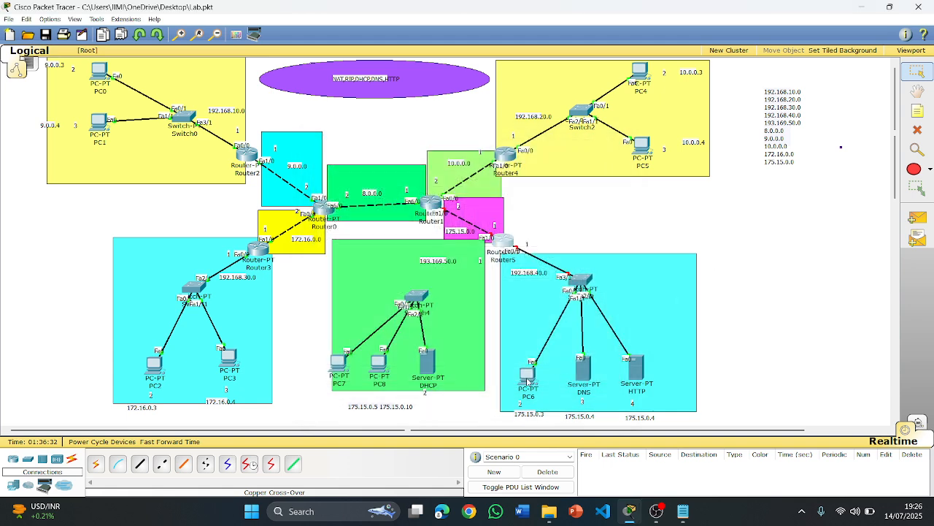
{"action": "left_click", "coordinate": [351, 194]}
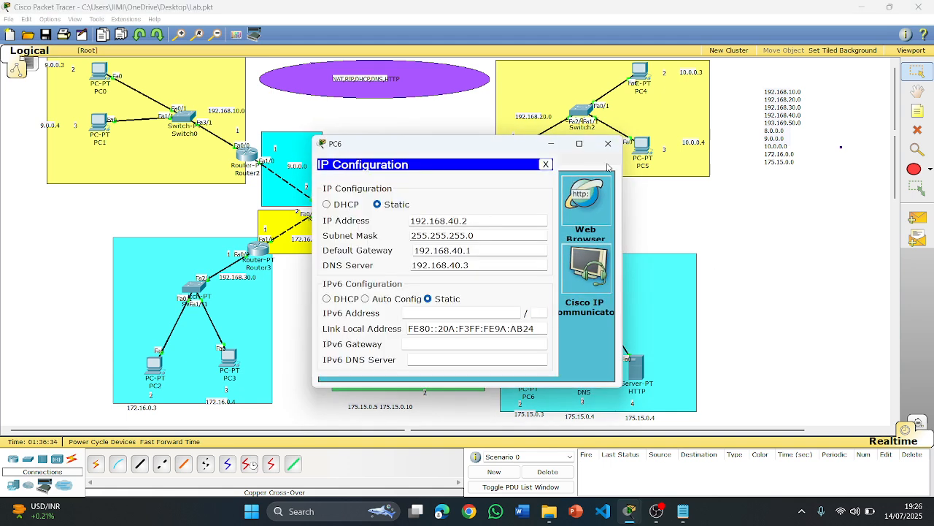
{"action": "left_click", "coordinate": [608, 143]}
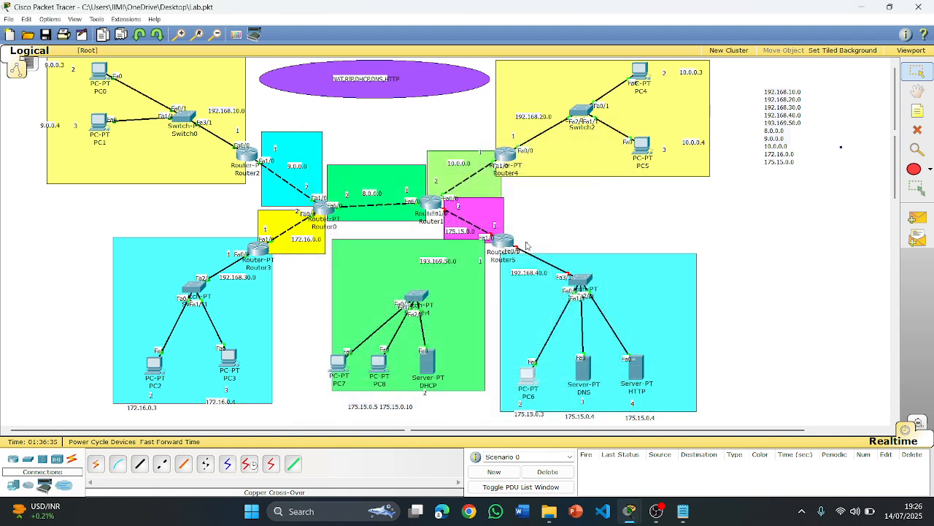
Step: Connect Switch4's FastEthernet3/1 to Router5's FastEthernet8/0 with a copper straight-through cable
{"action": "left_click", "coordinate": [141, 464]}
{"action": "left_click", "coordinate": [413, 297]}
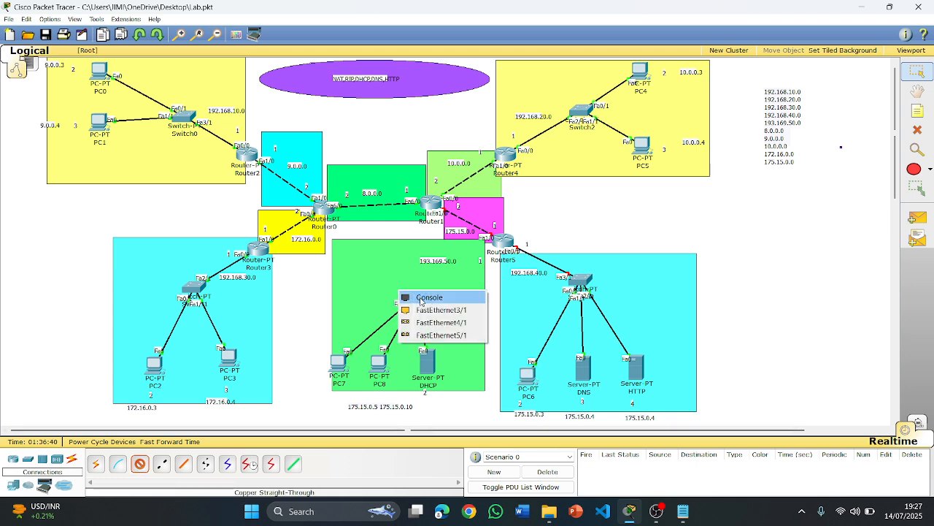
{"action": "left_click", "coordinate": [449, 311]}
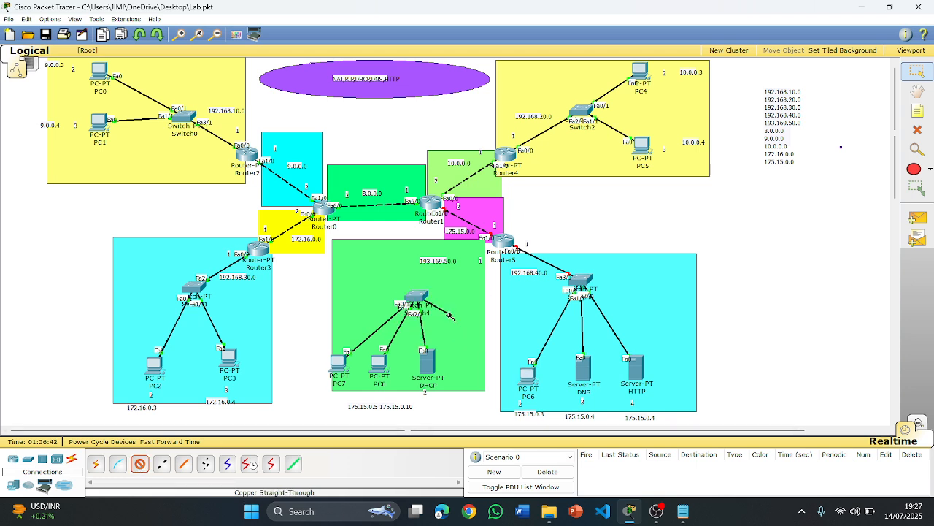
{"action": "left_click", "coordinate": [498, 239]}
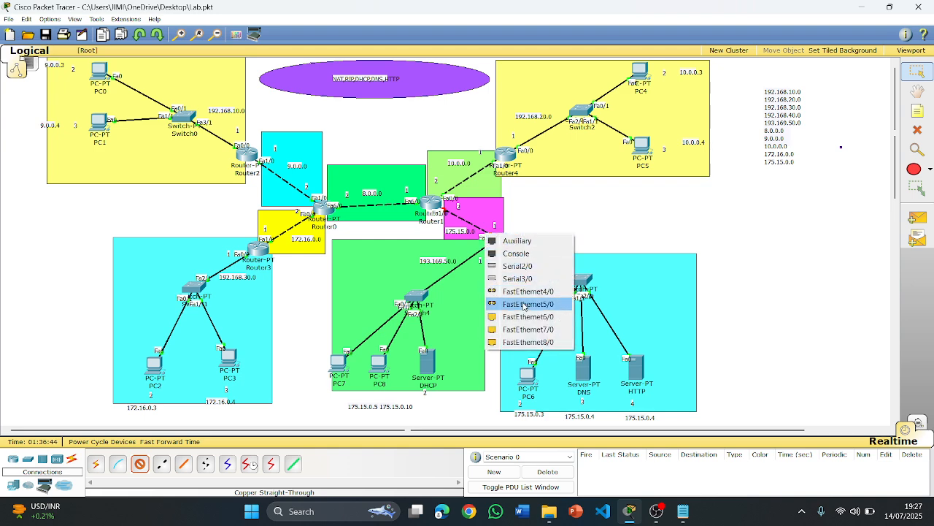
{"action": "left_click", "coordinate": [528, 342]}
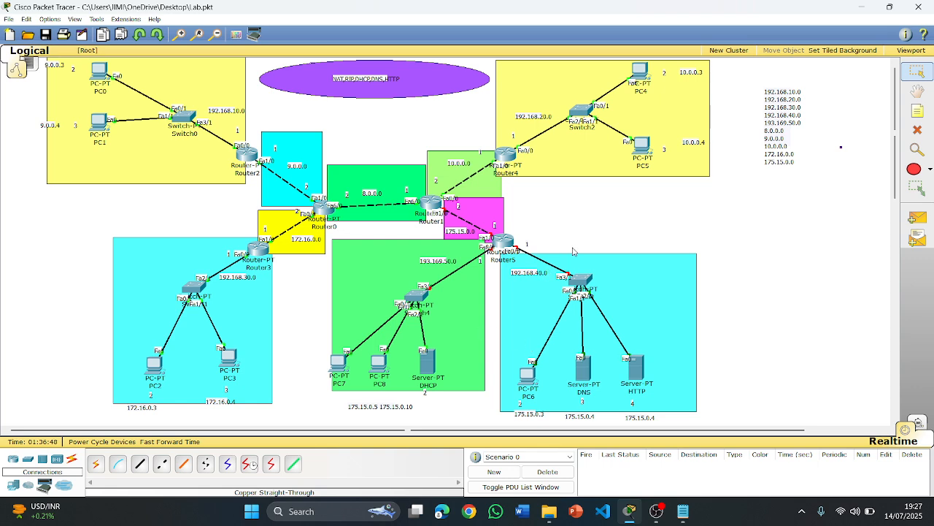
Step: Enable Router5's FastEthernet0/0 with IP address 192.168.40.1 and subnet mask 255.255.255.0
{"action": "left_click", "coordinate": [502, 245]}
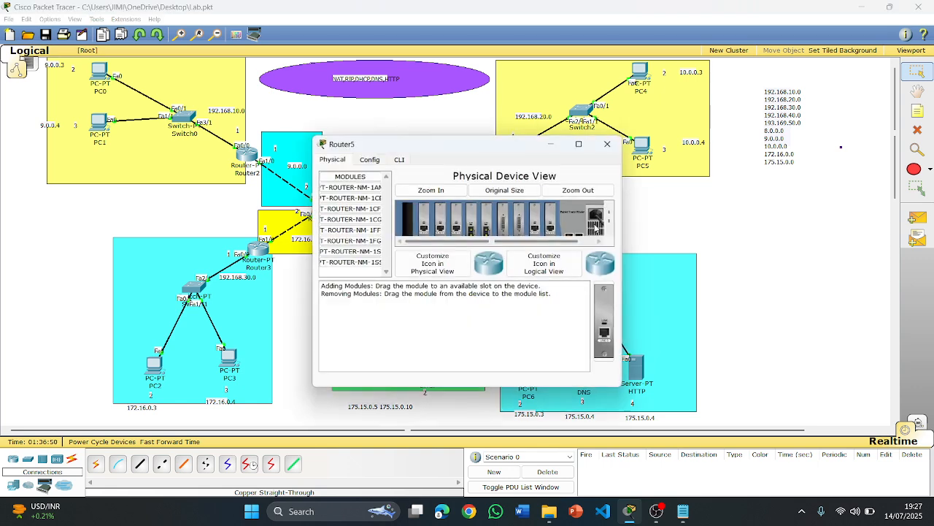
{"action": "left_click_drag", "start_coordinate": [394, 138], "coordinate": [668, 87]}
{"action": "left_click", "coordinate": [628, 100]}
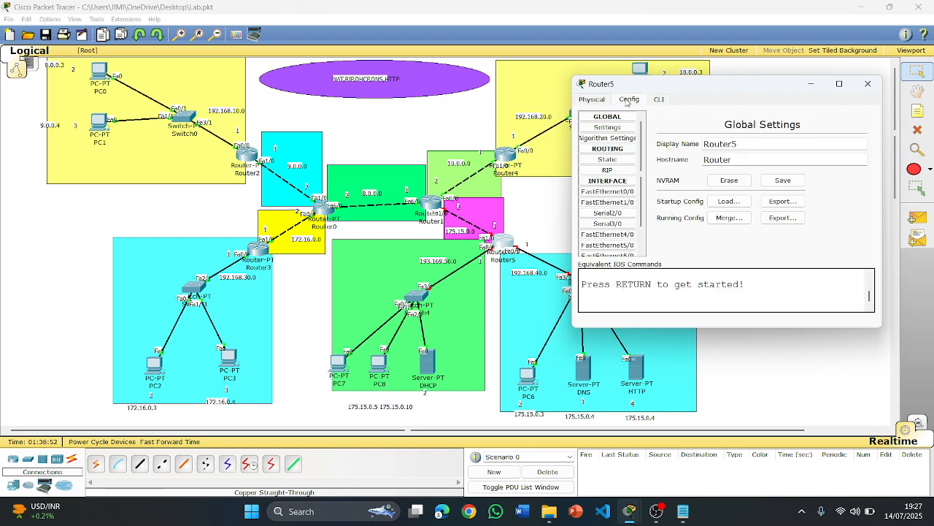
{"action": "left_click", "coordinate": [608, 191]}
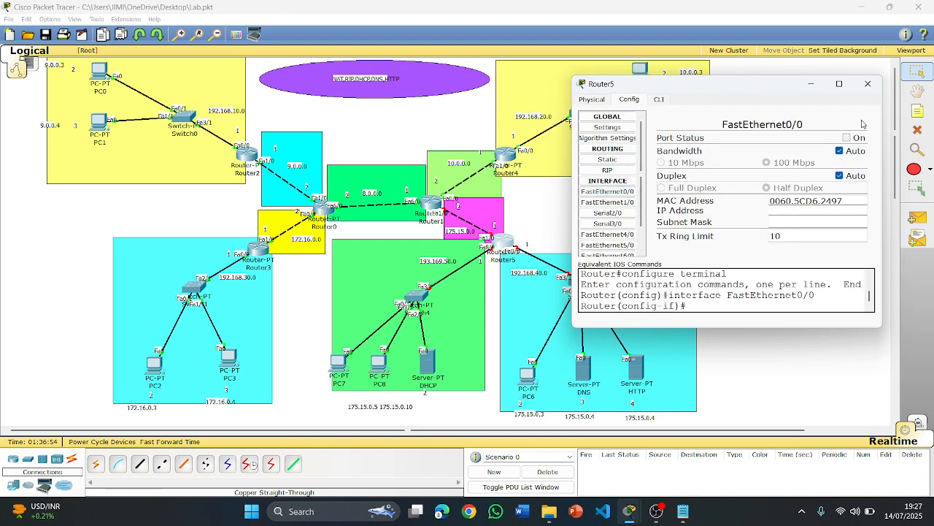
{"action": "left_click", "coordinate": [847, 137]}
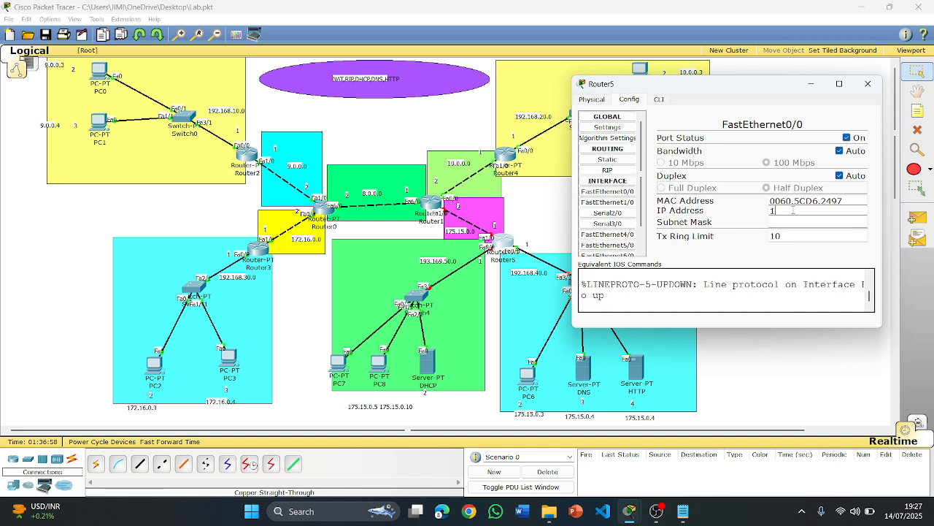
{"action": "left_click", "coordinate": [793, 210]}
{"action": "type", "text": "192.168.40.1"}
{"action": "left_click", "coordinate": [782, 222]}
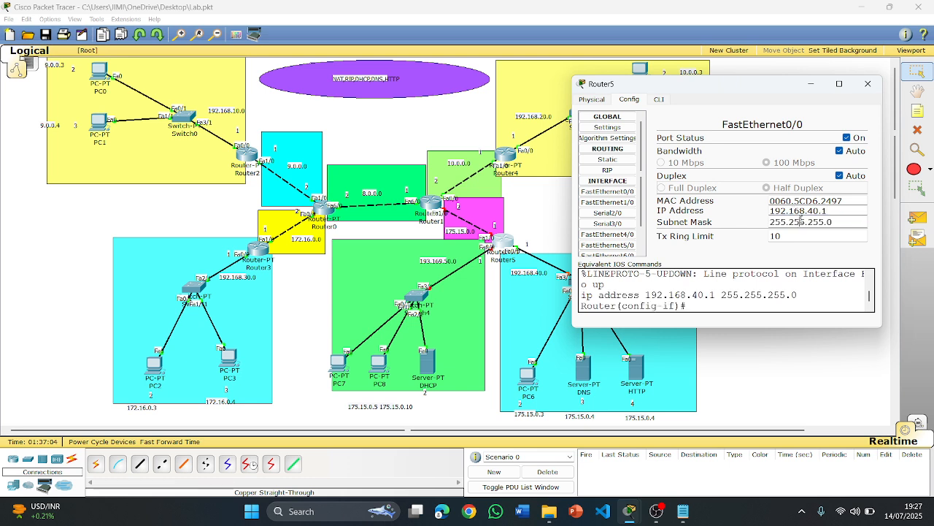
Step: Enable Router5's FastEthernet8/0 with IP address 193.169.50.1 and subnet mask 255.255.255.0
{"action": "scroll", "coordinate": [610, 241], "scroll_direction": "down", "scroll_amount": 2}
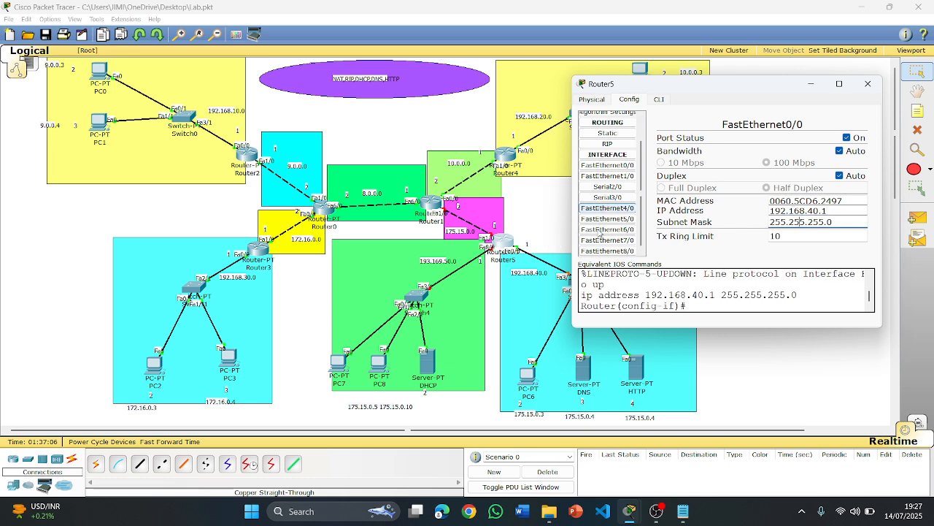
{"action": "left_click", "coordinate": [608, 250]}
{"action": "left_click", "coordinate": [847, 137]}
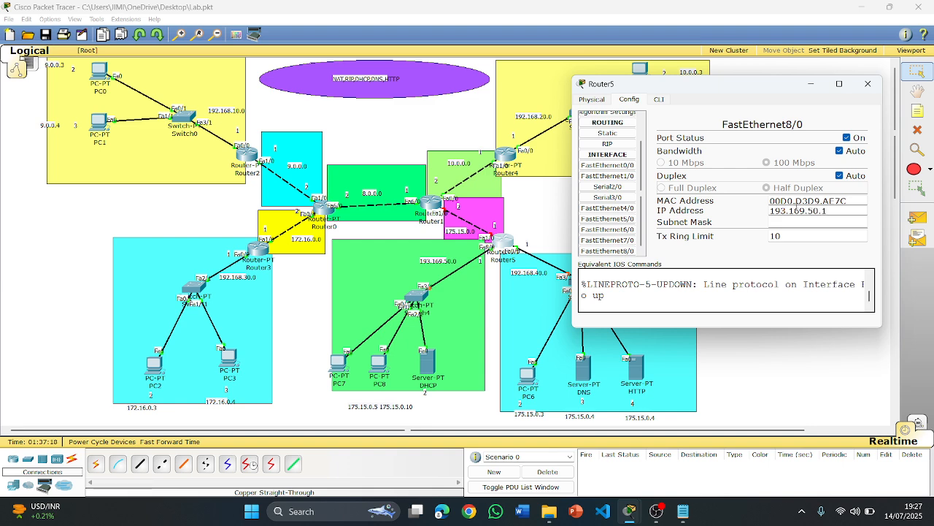
{"action": "left_click", "coordinate": [801, 222]}
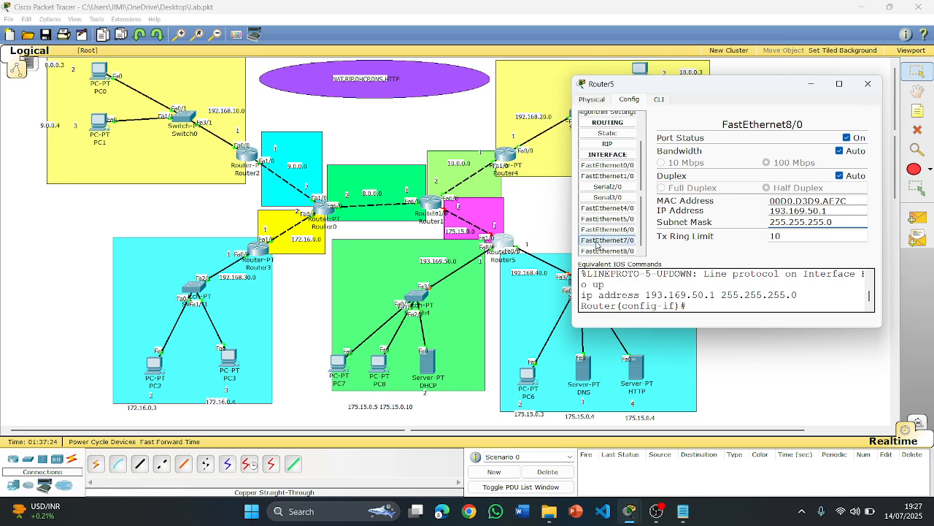
Step: Enable Router5's FastEthernet1/0 with IP address 175.15.0.1 and subnet mask 255.255.0.0, and close the router's window
{"action": "left_click", "coordinate": [619, 176]}
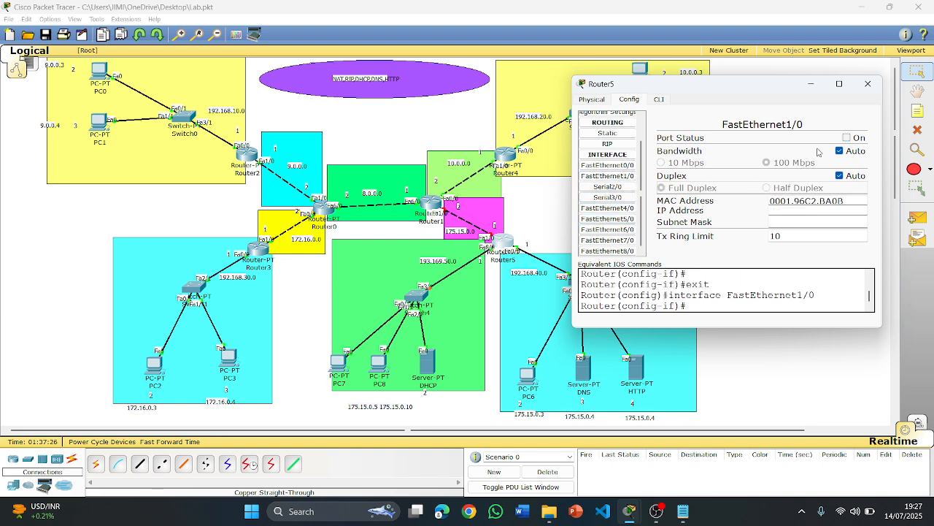
{"action": "left_click", "coordinate": [847, 137]}
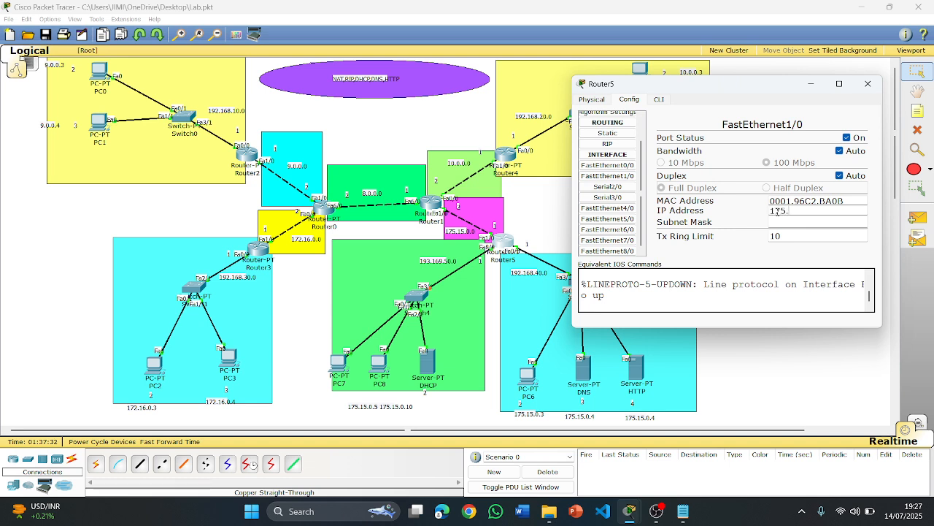
{"action": "left_click", "coordinate": [778, 211]}
{"action": "type", "text": "175.15.0.1"}
{"action": "key", "text": "Tab"}
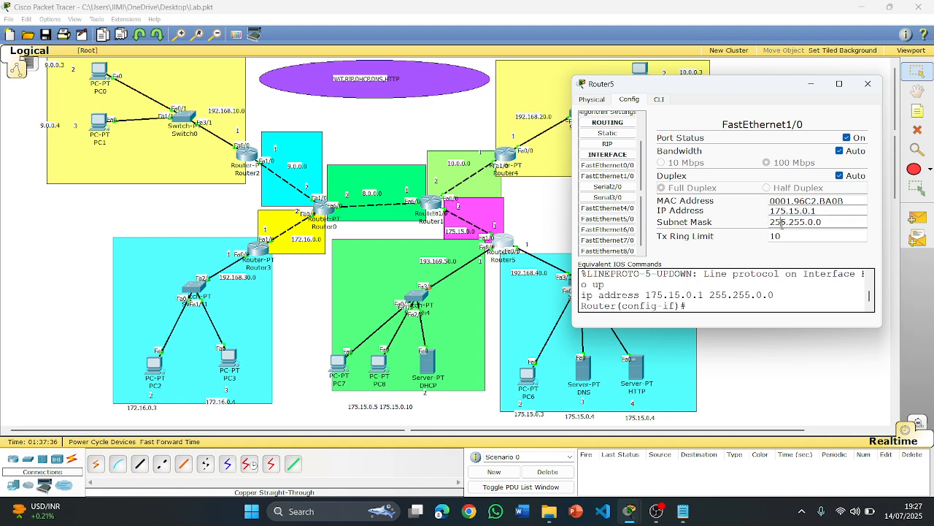
{"action": "left_click", "coordinate": [868, 85]}
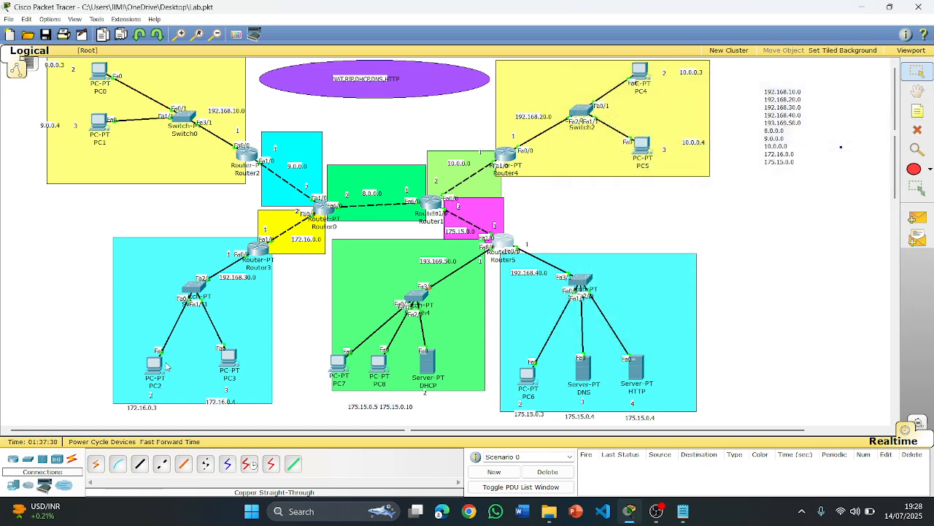
Step: Fast-forward the simulation time and place a "Static NAT" note inside the 192.168.10.0 network area beside Router2
{"action": "left_click", "coordinate": [187, 443]}
{"action": "left_click", "coordinate": [917, 113]}
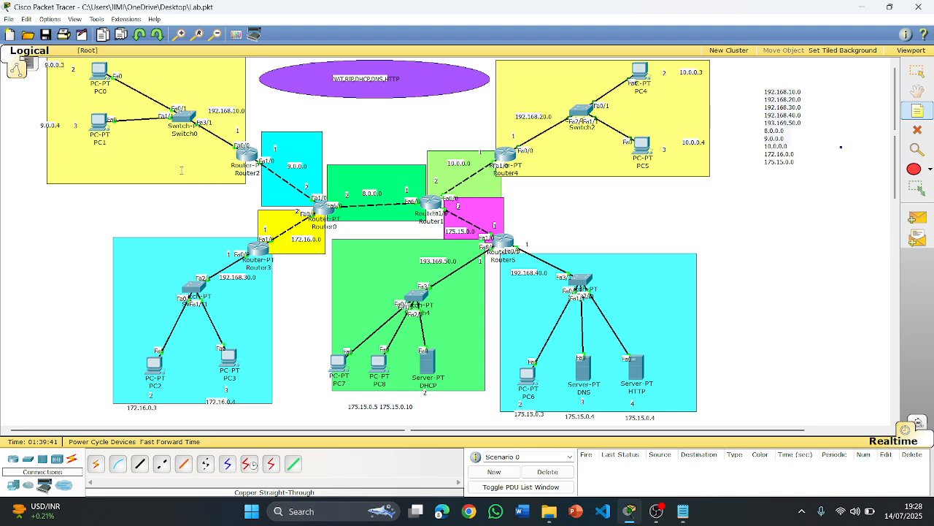
{"action": "left_click", "coordinate": [170, 156]}
{"action": "type", "text": "S"}
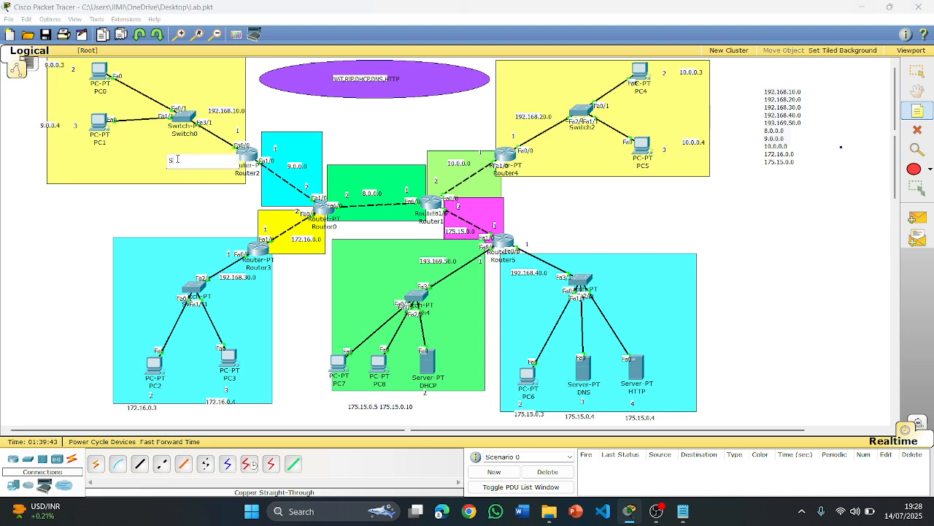
{"action": "type", "text": "tatic"}
{"action": "key", "text": "Escape"}
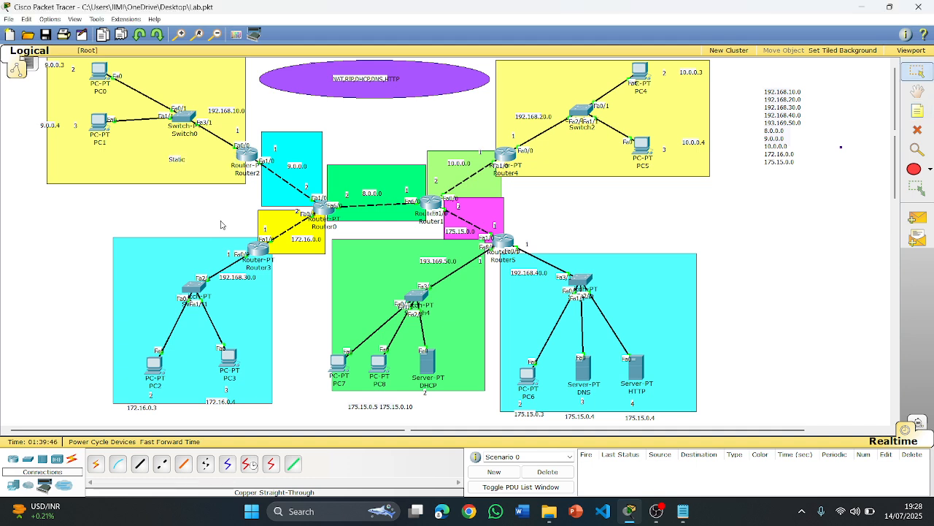
{"action": "double_click", "coordinate": [180, 159]}
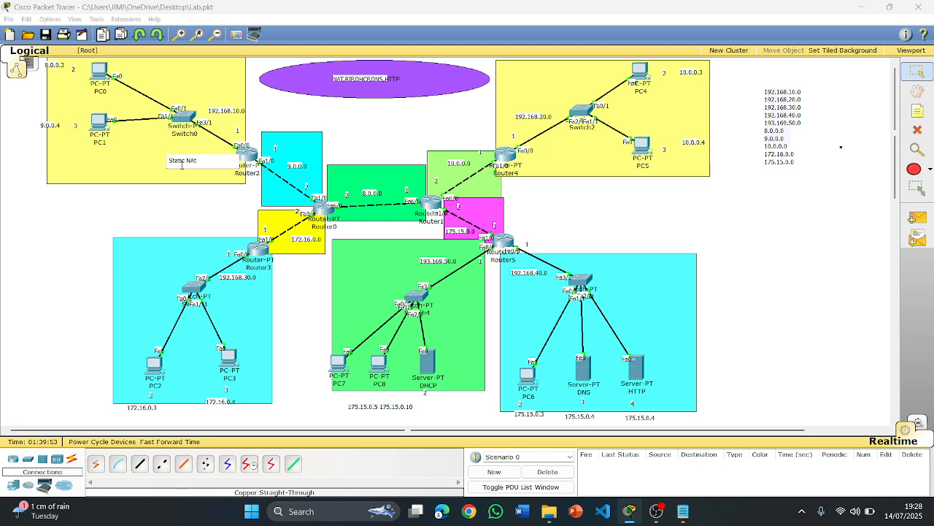
{"action": "left_click", "coordinate": [172, 228]}
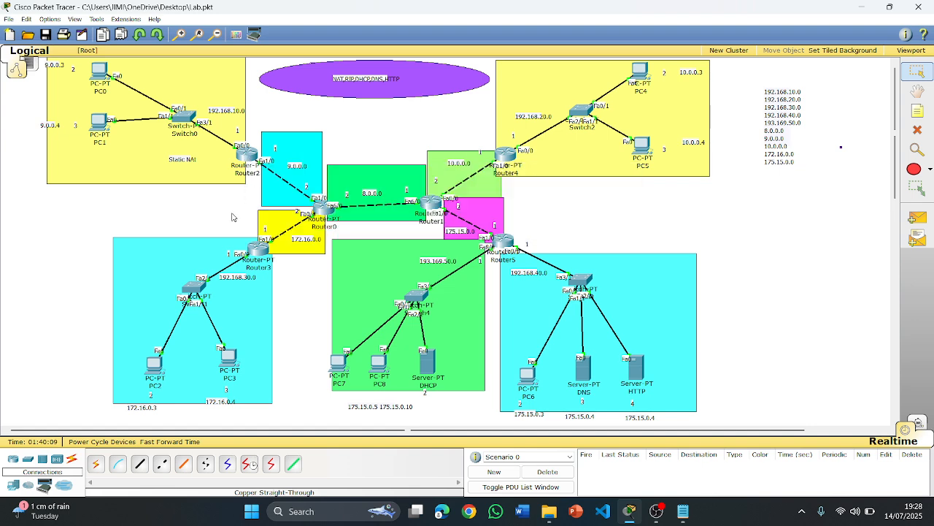
Step: Switch to Notepad, widen its window beside the topology and enter the heading "Router 2 NAT(Static)"
{"action": "left_click", "coordinate": [683, 512]}
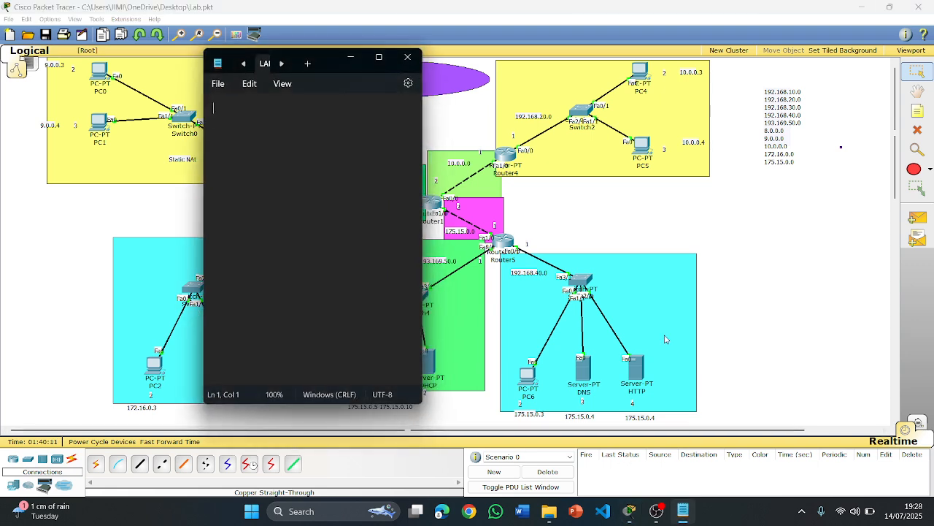
{"action": "left_click_drag", "start_coordinate": [326, 59], "coordinate": [565, 57]}
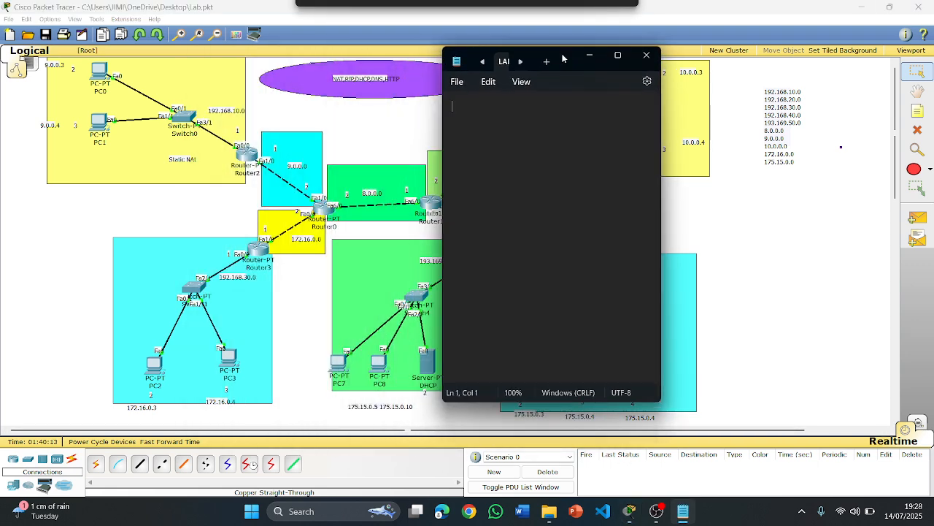
{"action": "left_click_drag", "start_coordinate": [661, 186], "coordinate": [786, 186]}
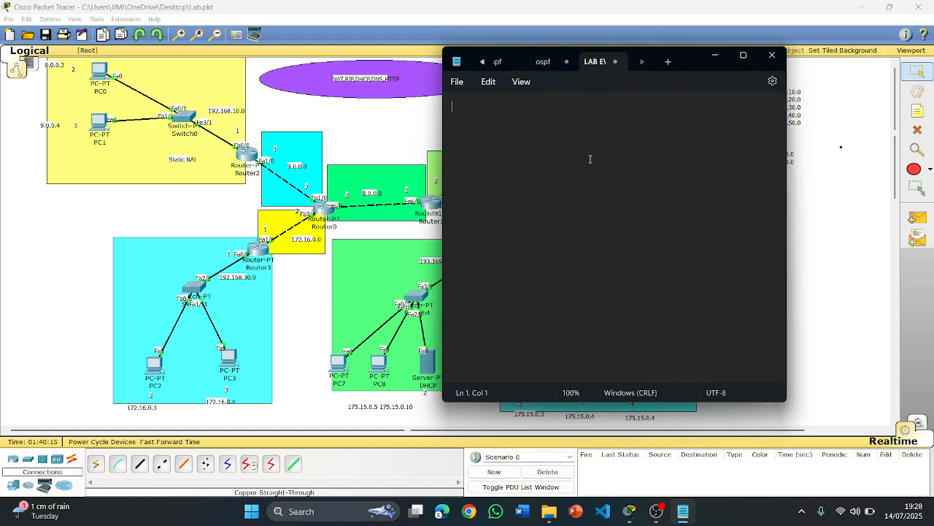
{"action": "type", "text": "Router"}
{"action": "type", "text": " 2 NAT"}
{"action": "type", "text": "(S)"}
{"action": "key", "text": "Left"}
{"action": "type", "text": "Static"}
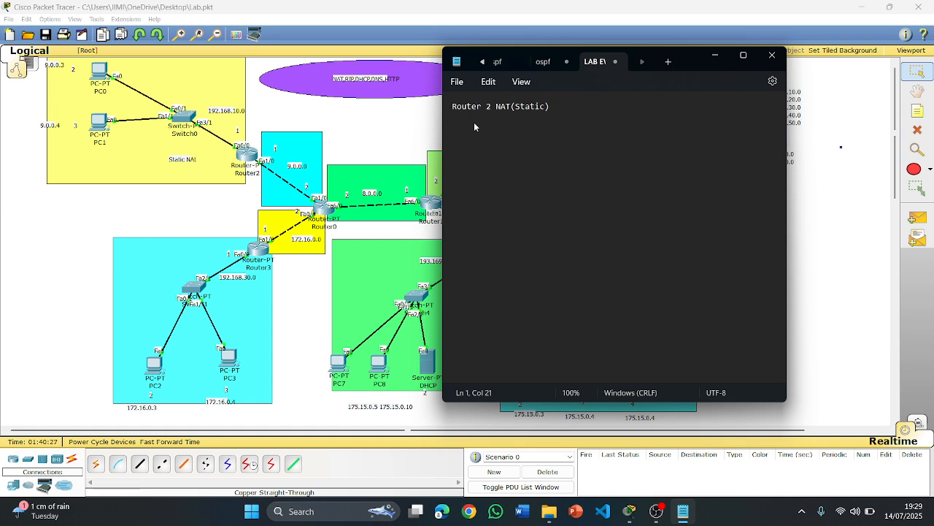
Step: Below the heading, write the commands en, conf t, int fa0/0, ip nat inside and exit on separate lines
{"action": "key", "text": "Return"}
{"action": "type", "text": "en"}
{"action": "key", "text": "Return"}
{"action": "type", "text": "conf t"}
{"action": "key", "text": "Return"}
{"action": "type", "text": "int fa0/0"}
{"action": "key", "text": "Return"}
{"action": "type", "text": "ip nat inside"}
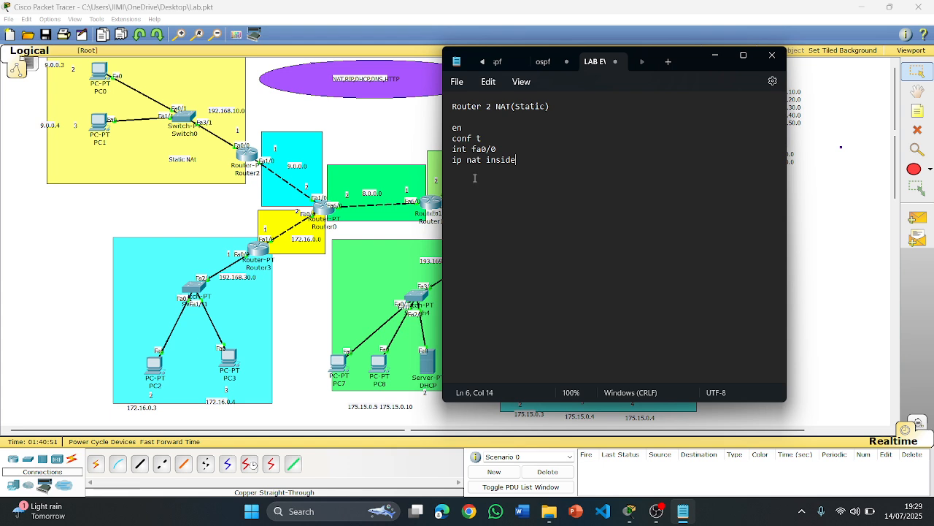
{"action": "key", "text": "Return"}
Step: Duplicate the int fa0/0, ip nat inside and exit lines as a second interface block below the first
{"action": "left_click_drag", "start_coordinate": [472, 171], "coordinate": [448, 139]}
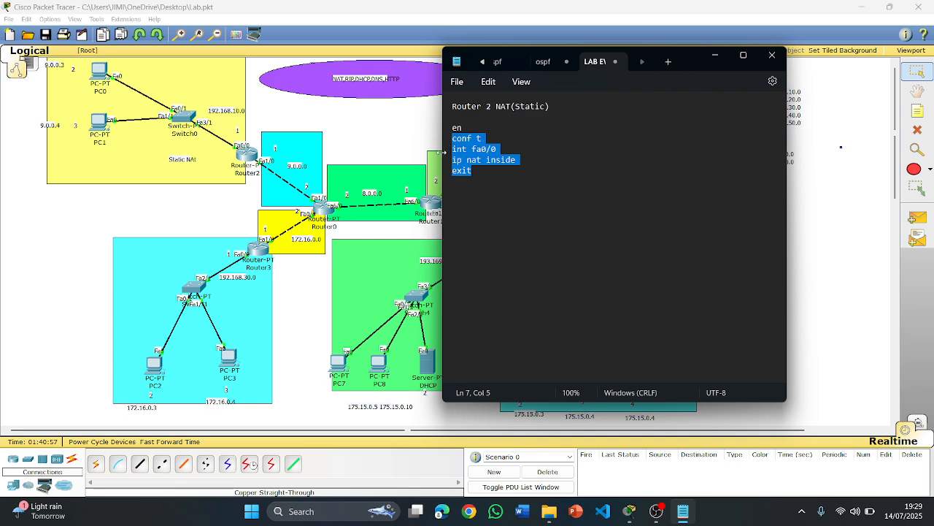
{"action": "left_click", "coordinate": [473, 171]}
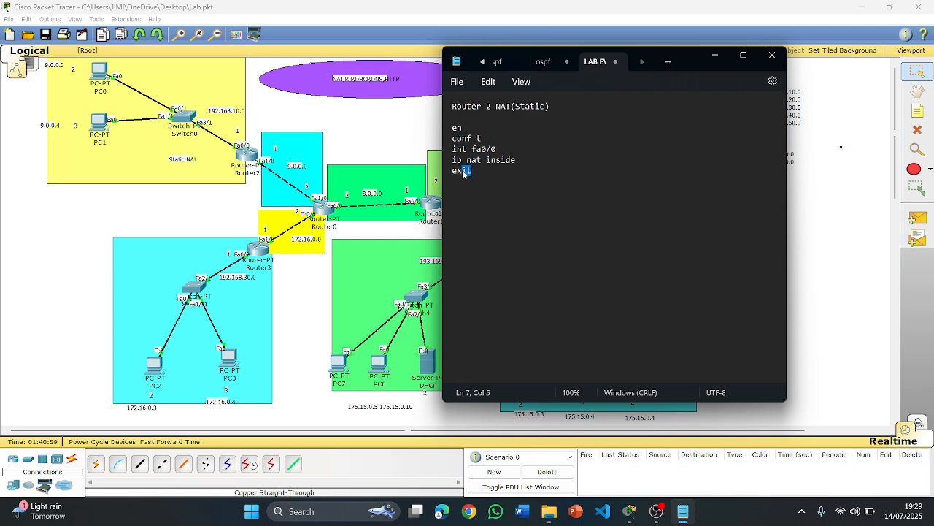
{"action": "left_click_drag", "start_coordinate": [467, 171], "coordinate": [448, 160]}
{"action": "key", "text": "ctrl+c"}
{"action": "left_click", "coordinate": [464, 181]}
{"action": "key", "text": "ctrl+v"}
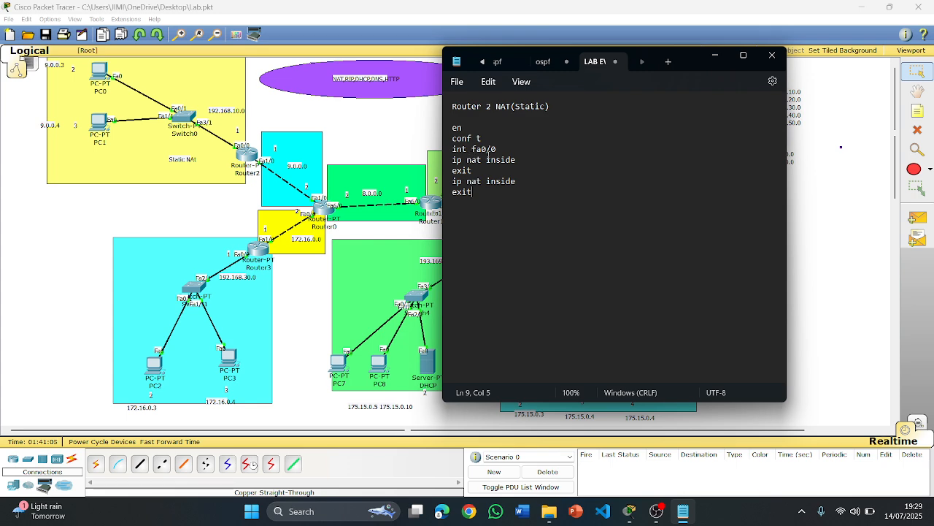
{"action": "left_click_drag", "start_coordinate": [501, 149], "coordinate": [456, 152]}
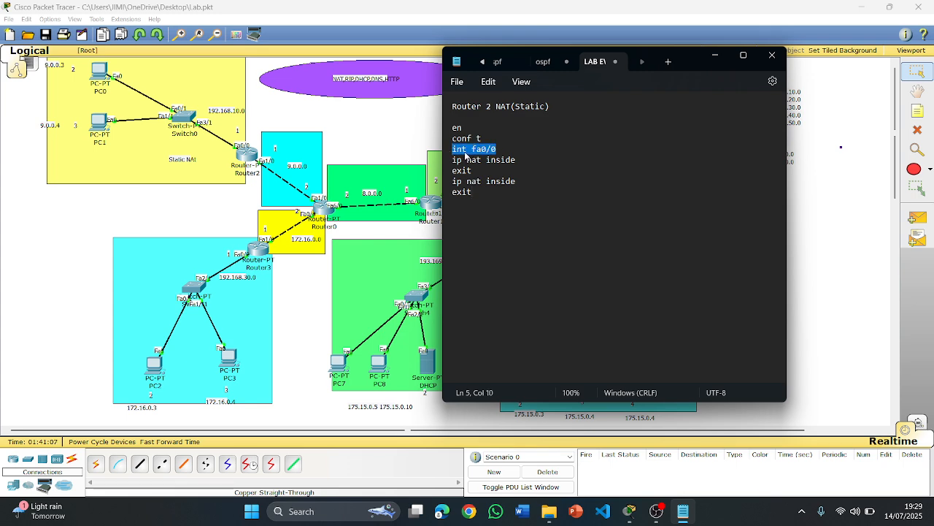
{"action": "key", "text": "ctrl+c"}
{"action": "left_click", "coordinate": [479, 172]}
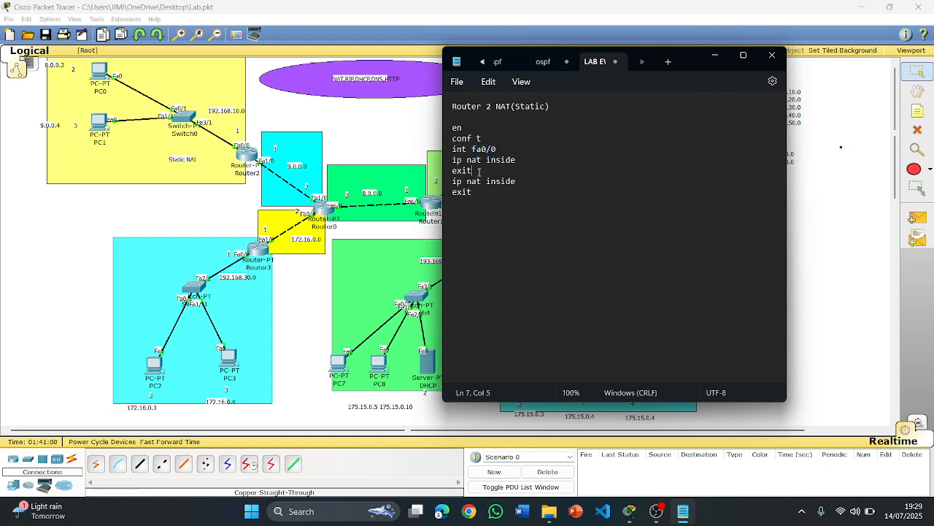
{"action": "key", "text": "Return"}
{"action": "key", "text": "ctrl+v"}
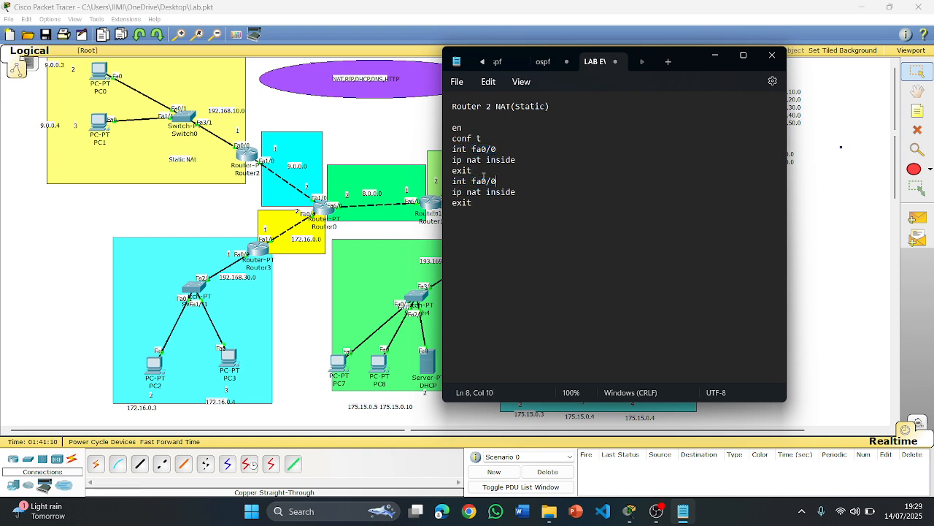
Step: Change the second interface block to int fa1/0 with ip nat outside, and start a new line after its exit
{"action": "left_click", "coordinate": [489, 181]}
{"action": "key", "text": "BackSpace"}
{"action": "left_click_drag", "start_coordinate": [496, 192], "coordinate": [491, 193]}
{"action": "type", "text": "outside"}
{"action": "key", "text": "BackSpace"}
{"action": "key", "text": "BackSpace"}
{"action": "key", "text": "BackSpace"}
{"action": "key", "text": "BackSpace"}
{"action": "left_click", "coordinate": [482, 203]}
{"action": "key", "text": "Return"}
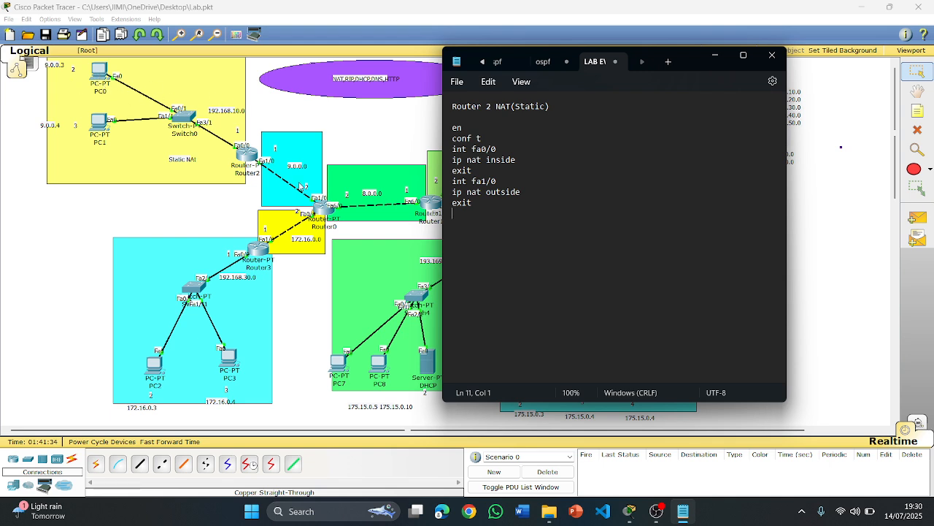
Step: Add the static mapping command "ip nat inside source static 192.168.10.2 9.0.0.3" below the interface blocks
{"action": "type", "text": "ip nat inside s"}
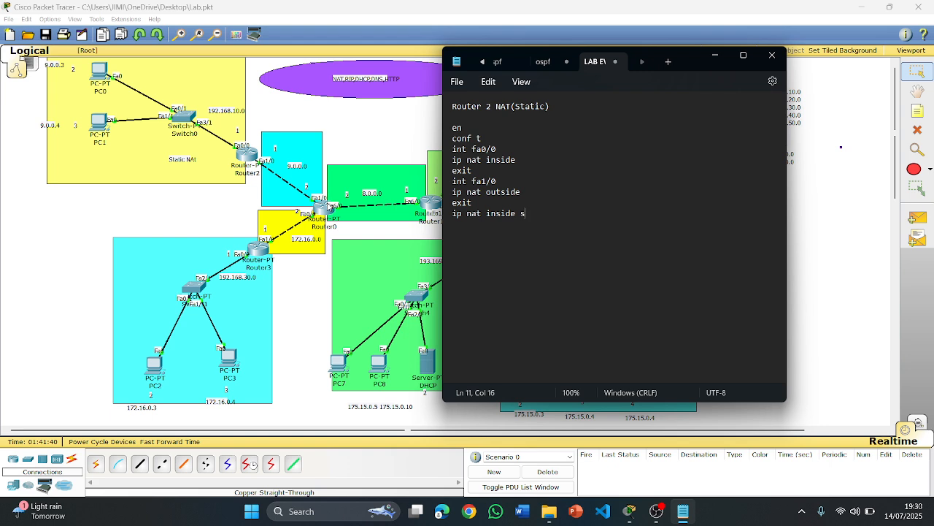
{"action": "type", "text": "ource static"}
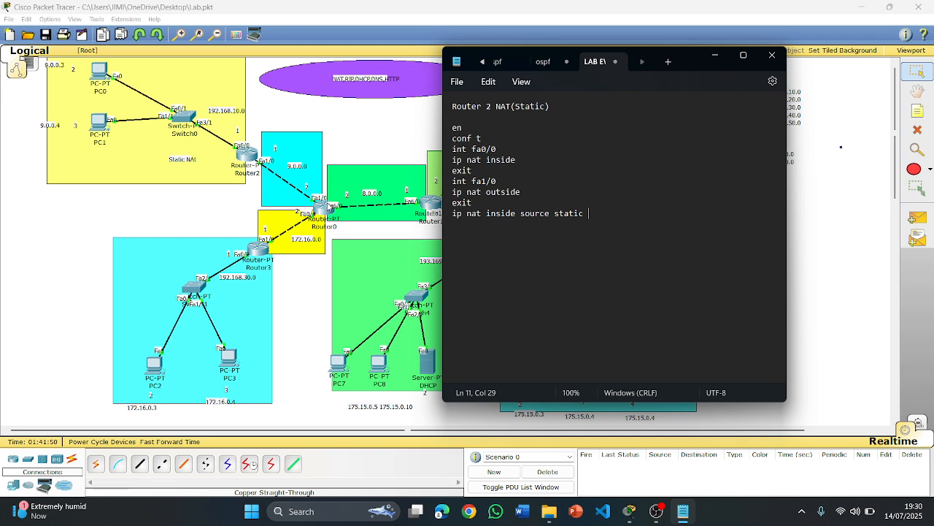
{"action": "type", "text": "192.168.10.2 9"}
{"action": "type", "text": ".0.0.3"}
{"action": "key", "text": "Return"}
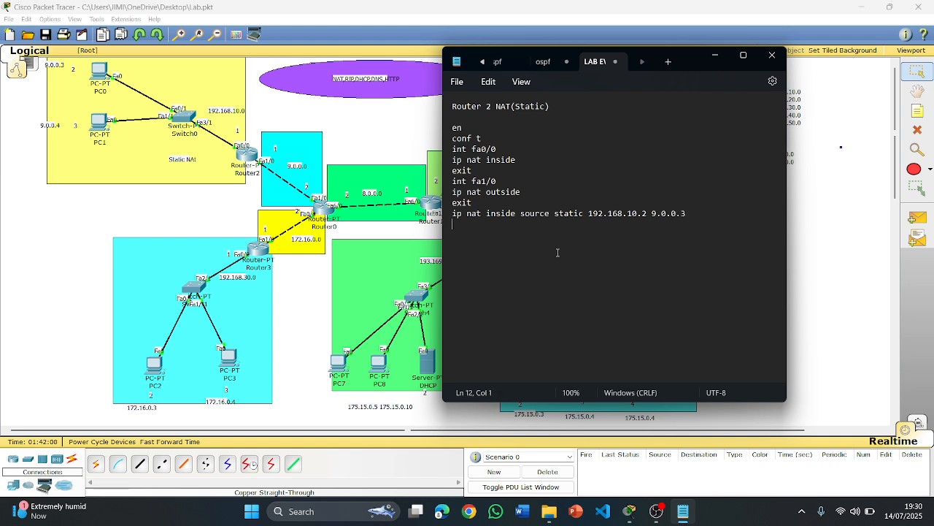
Step: Duplicate the static mapping line, change the copy to 192.168.10.3 9.0.0.4, and move the notes window off Router4's network
{"action": "left_click_drag", "start_coordinate": [689, 215], "coordinate": [447, 216]}
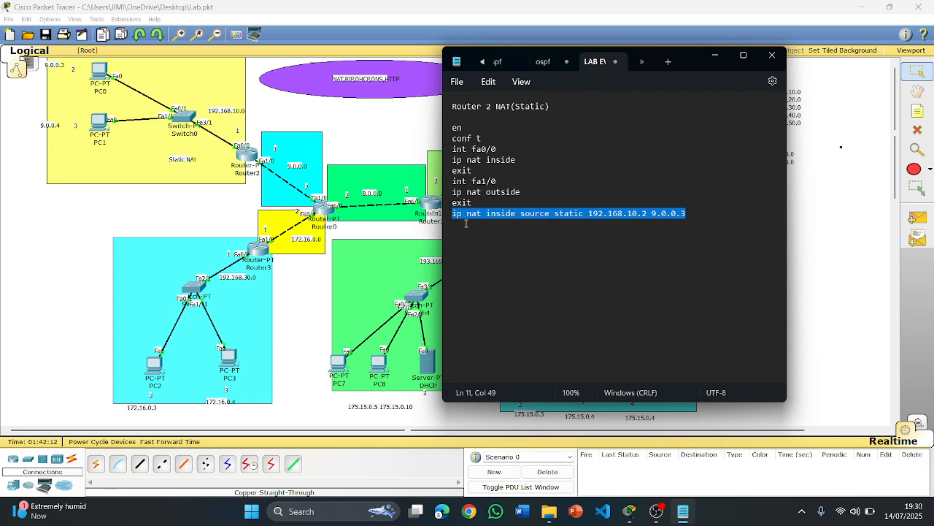
{"action": "left_click", "coordinate": [464, 232]}
{"action": "key", "text": "ctrl+v"}
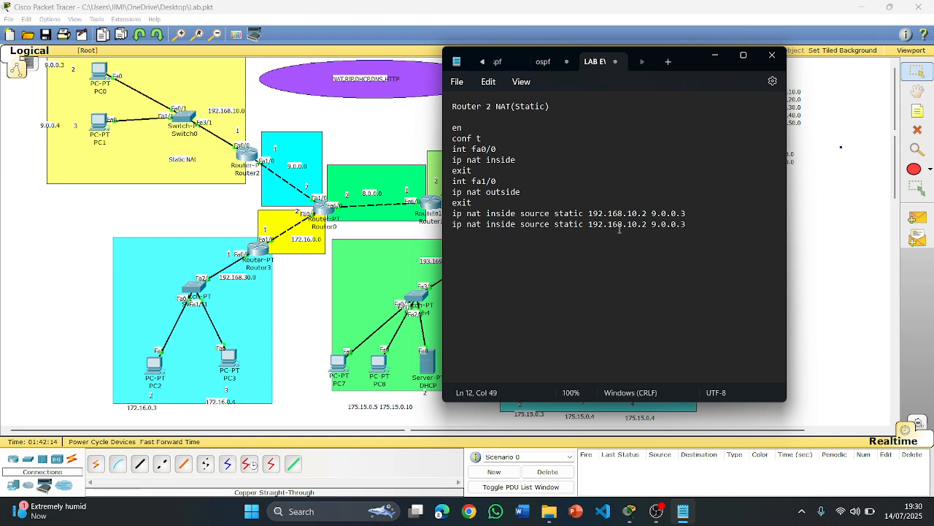
{"action": "key", "text": "BackSpace"}
{"action": "type", "text": "3"}
{"action": "left_click", "coordinate": [687, 225]}
{"action": "key", "text": "Return"}
{"action": "key", "text": "Return"}
{"action": "left_click_drag", "start_coordinate": [661, 56], "coordinate": [359, 82]}
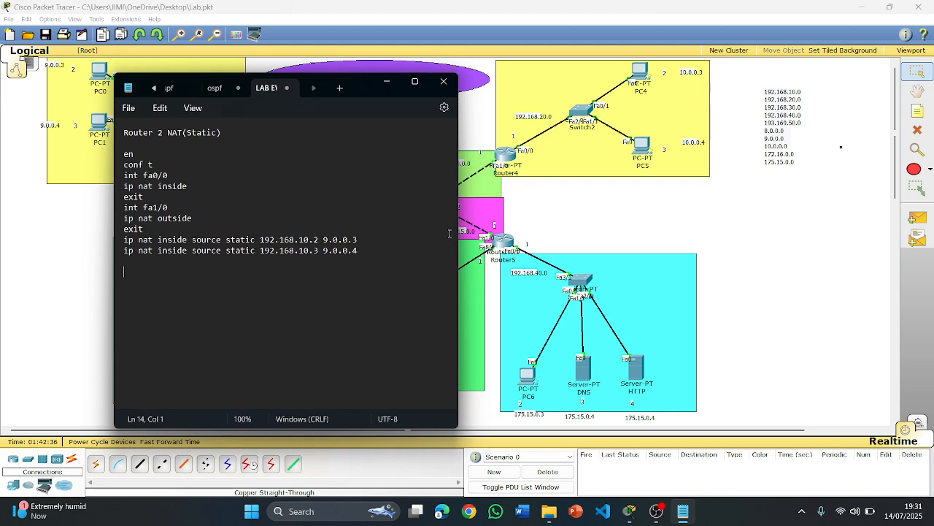
Step: Add the heading "Router 4 Static NAT" below Router 2's commands, and start a new line beneath it
{"action": "key", "text": "Return"}
{"action": "type", "text": "Router "}
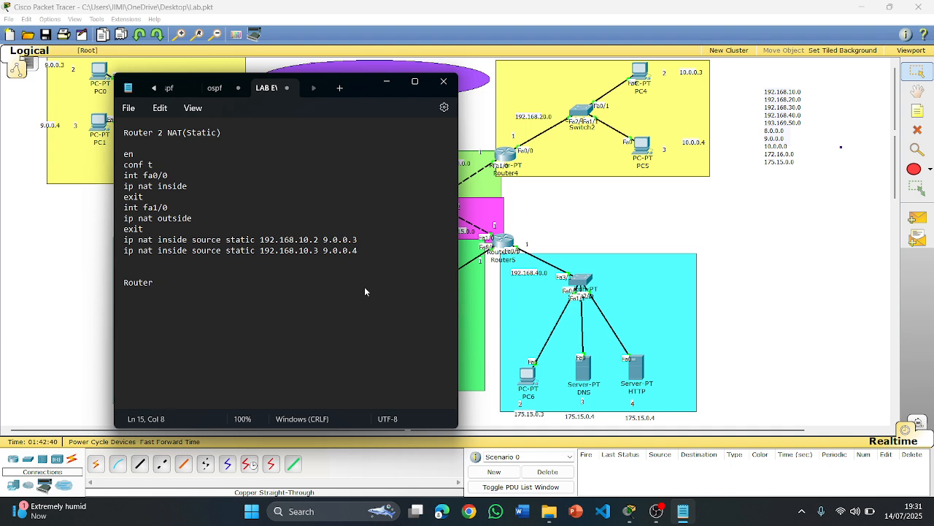
{"action": "type", "text": "$"}
{"action": "key", "text": "BackSpace"}
{"action": "type", "text": "4 Static NAT"}
{"action": "key", "text": "Return"}
{"action": "key", "text": "Return"}
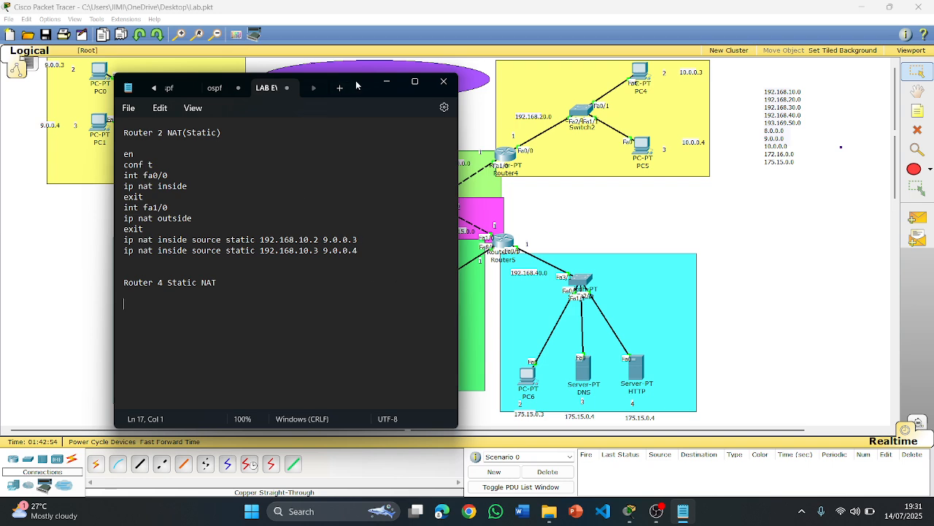
Step: Copy Router 2's full command block, from en through both static mappings, under the Router 4 heading
{"action": "left_click_drag", "start_coordinate": [361, 77], "coordinate": [302, 68]}
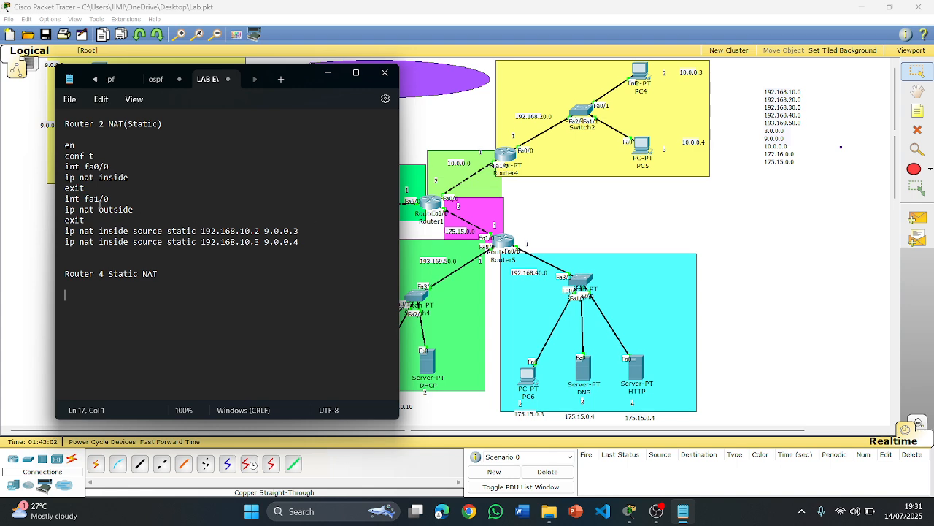
{"action": "left_click_drag", "start_coordinate": [303, 239], "coordinate": [69, 147]}
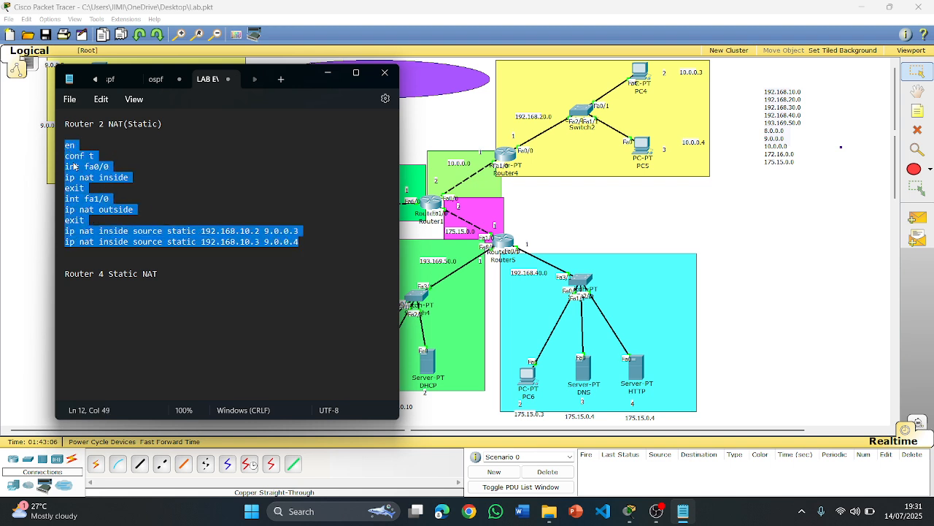
{"action": "left_click", "coordinate": [75, 301]}
{"action": "key", "text": "ctrl+v"}
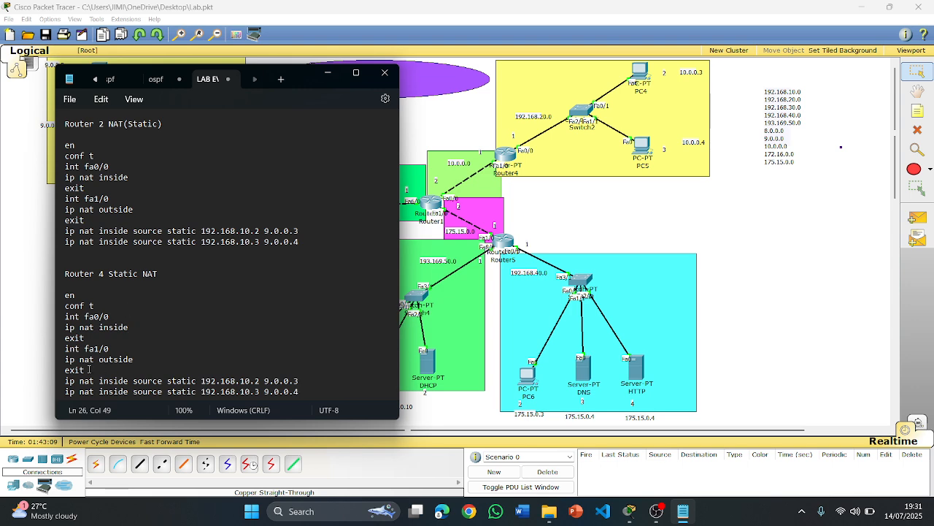
Step: Change the inside addresses in Router 4's two static mappings to 192.168.20.2 and 192.168.20.3
{"action": "left_click_drag", "start_coordinate": [85, 370], "coordinate": [48, 302]}
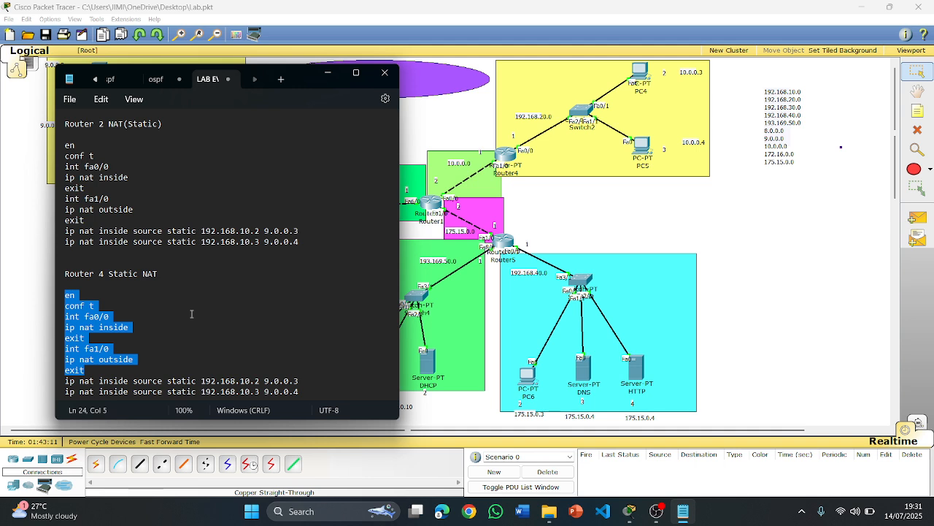
{"action": "left_click", "coordinate": [243, 380]}
{"action": "key", "text": "BackSpace"}
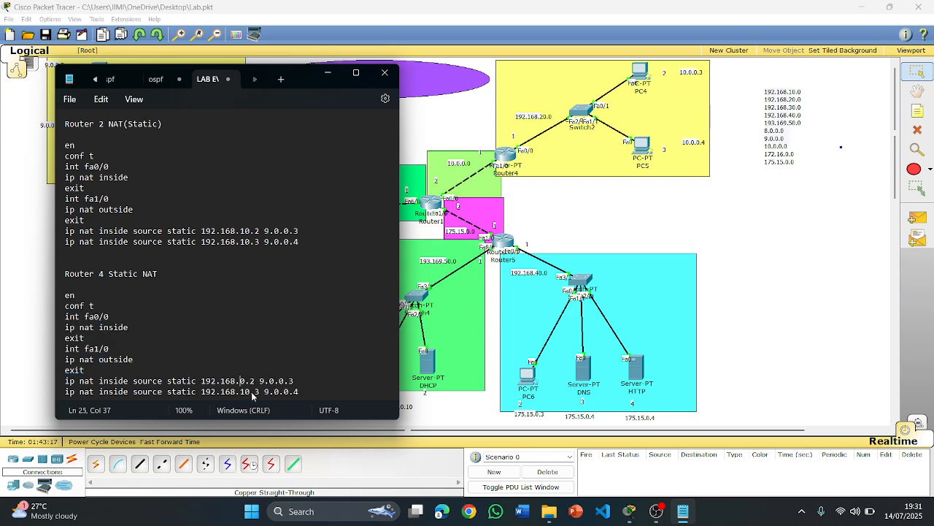
{"action": "type", "text": "2"}
{"action": "key", "text": "BackSpace"}
{"action": "type", "text": "2"}
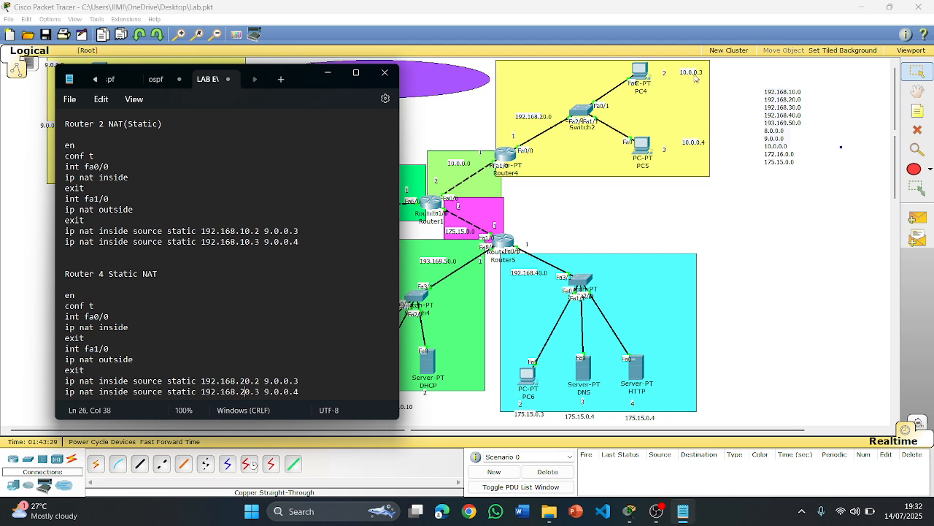
Step: Change the translated addresses in Router 4's static mappings to 10.0.0.3 and 10.0.0.4
{"action": "left_click", "coordinate": [268, 380]}
{"action": "key", "text": "Delete"}
{"action": "type", "text": "10"}
{"action": "left_click", "coordinate": [265, 392]}
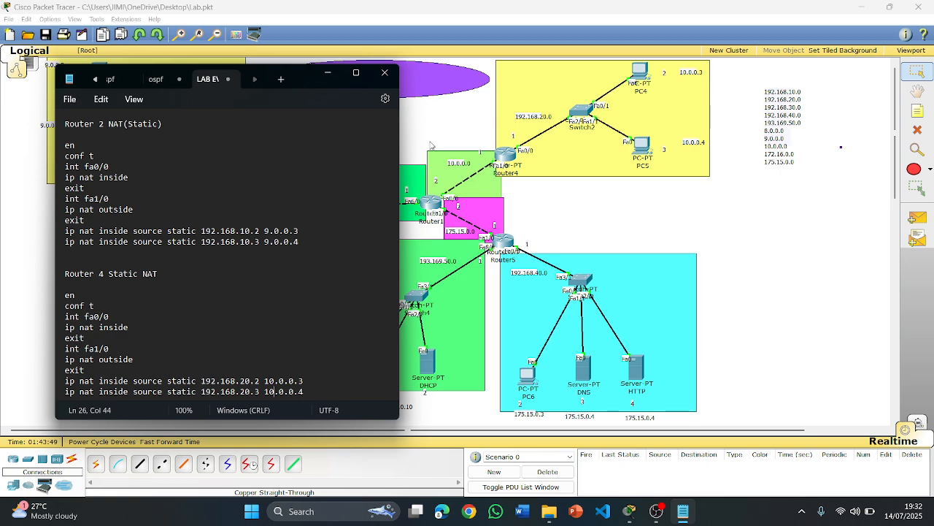
Step: Move the notes window off Router3's network and add blank lines below Router 4's commands
{"action": "left_click_drag", "start_coordinate": [301, 76], "coordinate": [627, 50]}
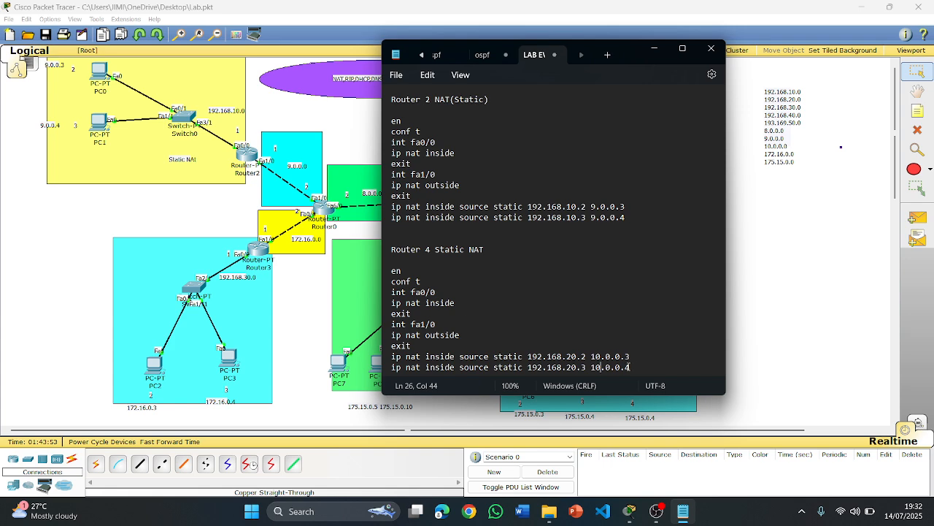
{"action": "key", "text": "Return"}
{"action": "key", "text": "Return"}
{"action": "key", "text": "Return"}
{"action": "key", "text": "Return"}
{"action": "key", "text": "Return"}
{"action": "key", "text": "Return"}
{"action": "key", "text": "Return"}
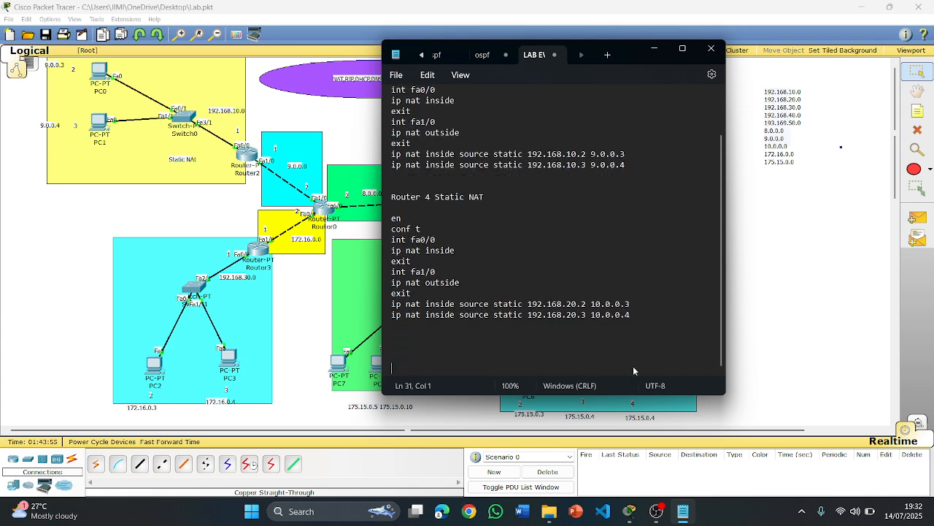
{"action": "key", "text": "BackSpace"}
{"action": "key", "text": "BackSpace"}
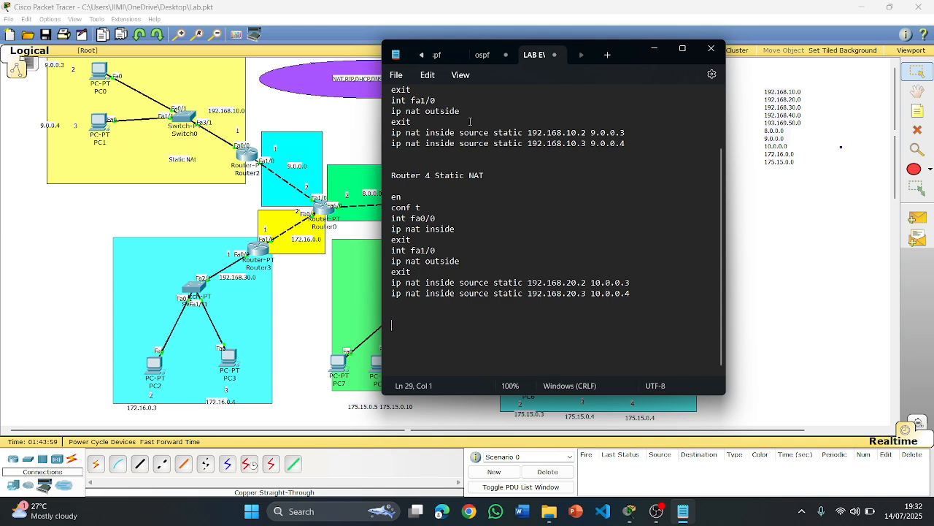
Step: Copy the Router 4 heading below its commands and change the copy to "Router 3 Static NAT"
{"action": "left_click", "coordinate": [485, 176]}
{"action": "left_click_drag", "start_coordinate": [485, 176], "coordinate": [386, 180]}
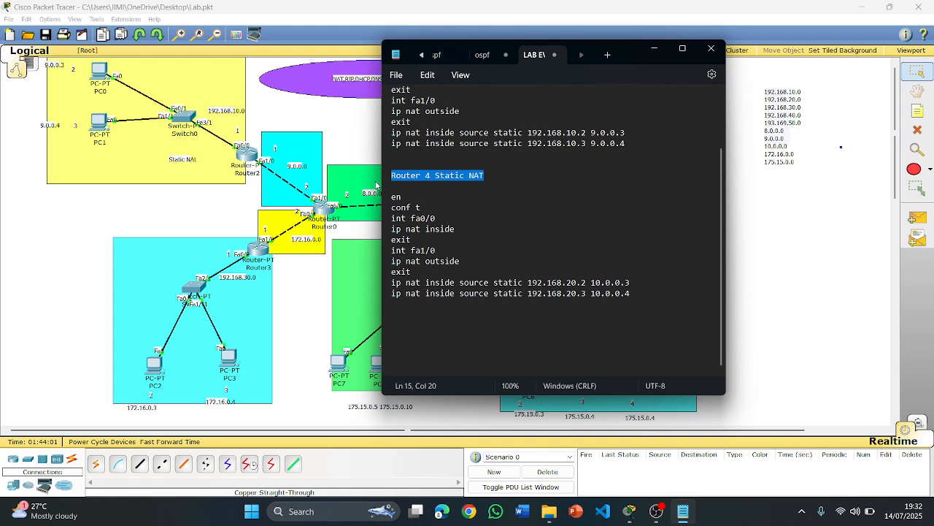
{"action": "key", "text": "ctrl+c"}
{"action": "left_click", "coordinate": [399, 325]}
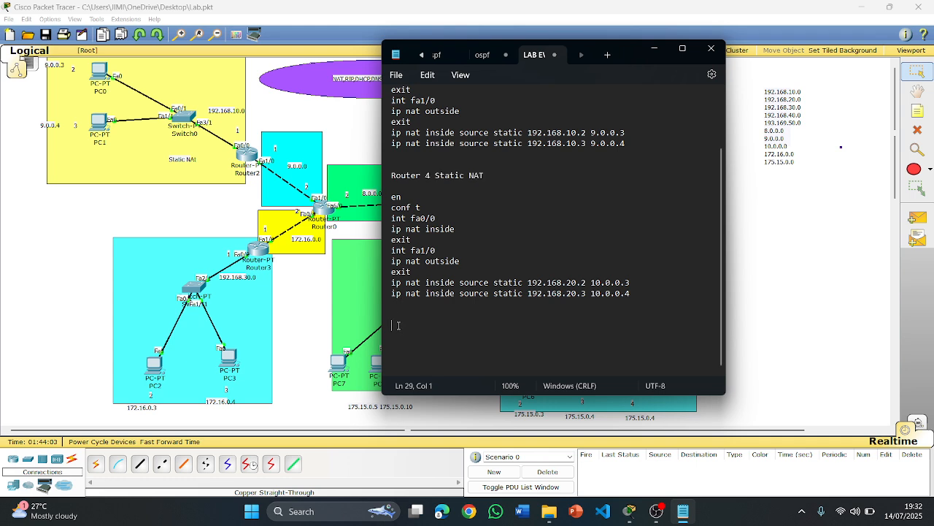
{"action": "key", "text": "ctrl+v"}
{"action": "left_click", "coordinate": [433, 326]}
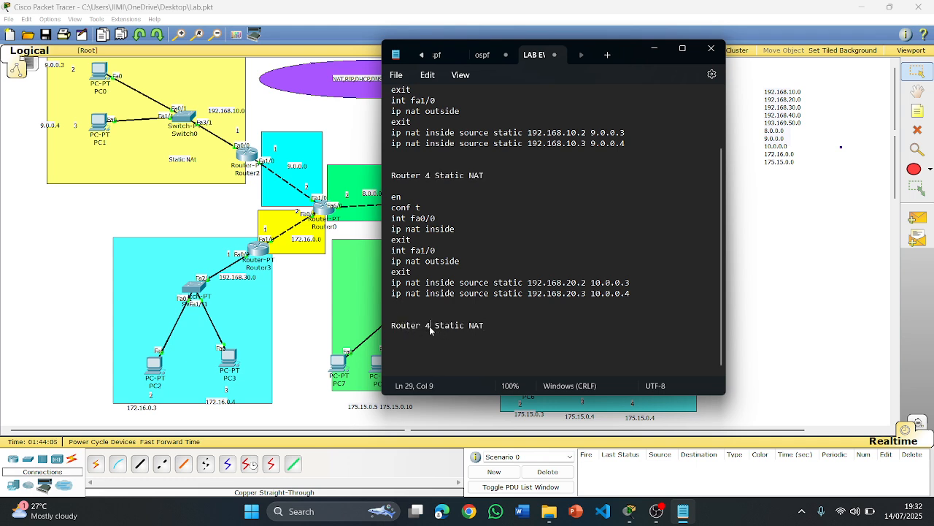
{"action": "key", "text": "BackSpace"}
{"action": "type", "text": "3"}
Step: Copy Router 4's full command block under the Router 3 heading and add blank lines after it
{"action": "scroll", "coordinate": [457, 287], "scroll_direction": "up", "scroll_amount": 2}
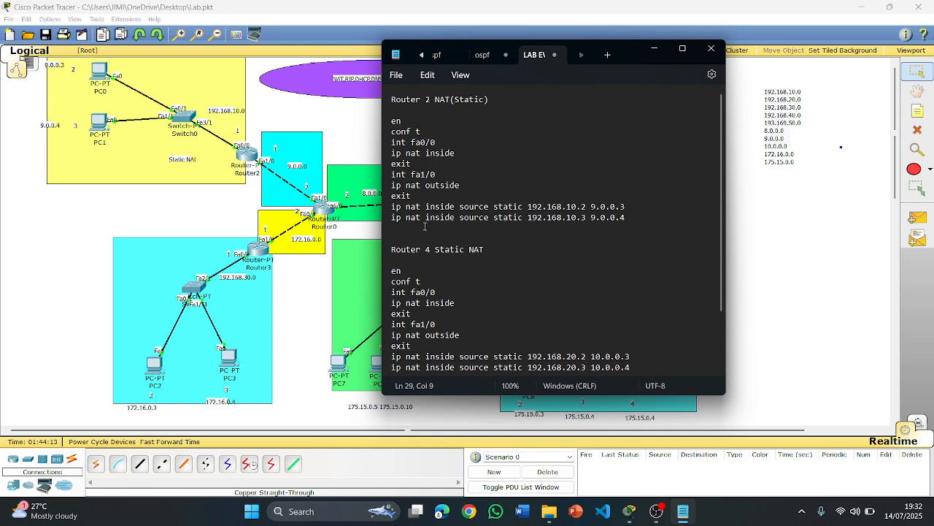
{"action": "scroll", "coordinate": [425, 226], "scroll_direction": "down", "scroll_amount": 2}
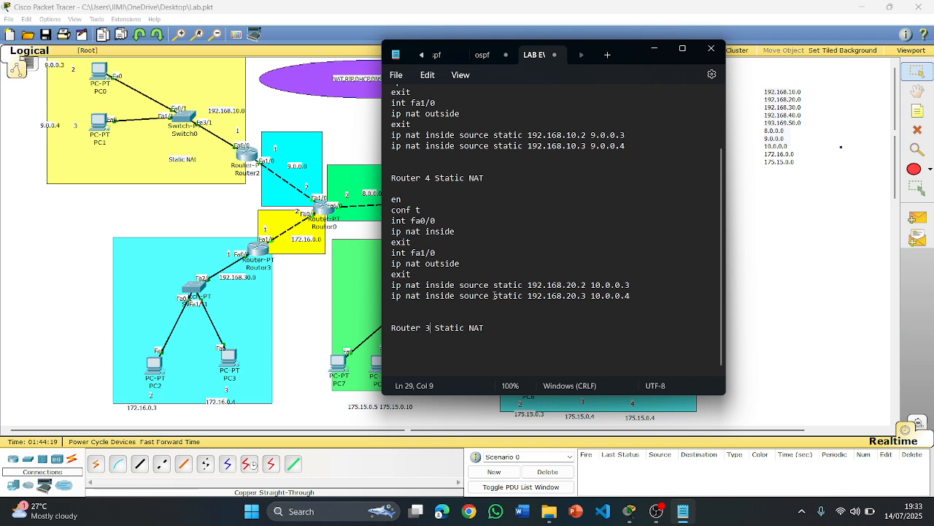
{"action": "left_click_drag", "start_coordinate": [635, 295], "coordinate": [364, 207]}
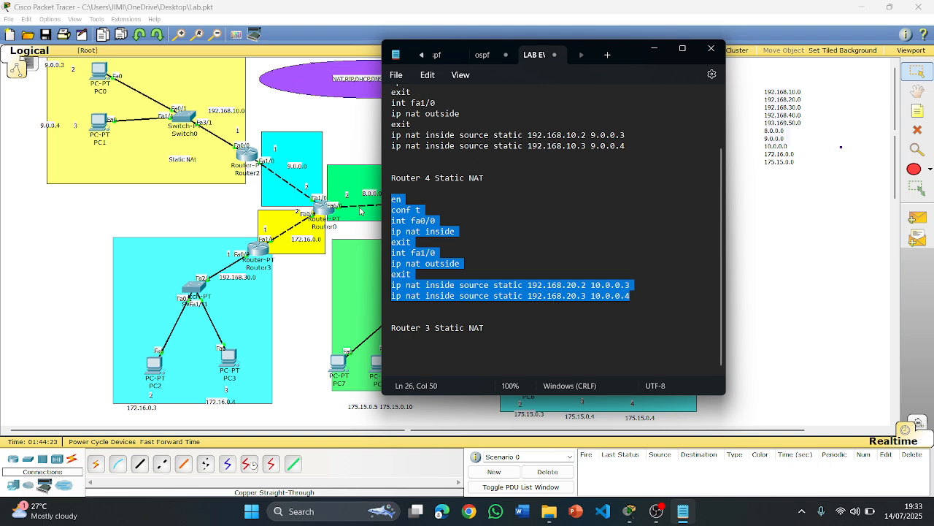
{"action": "left_click", "coordinate": [393, 349]}
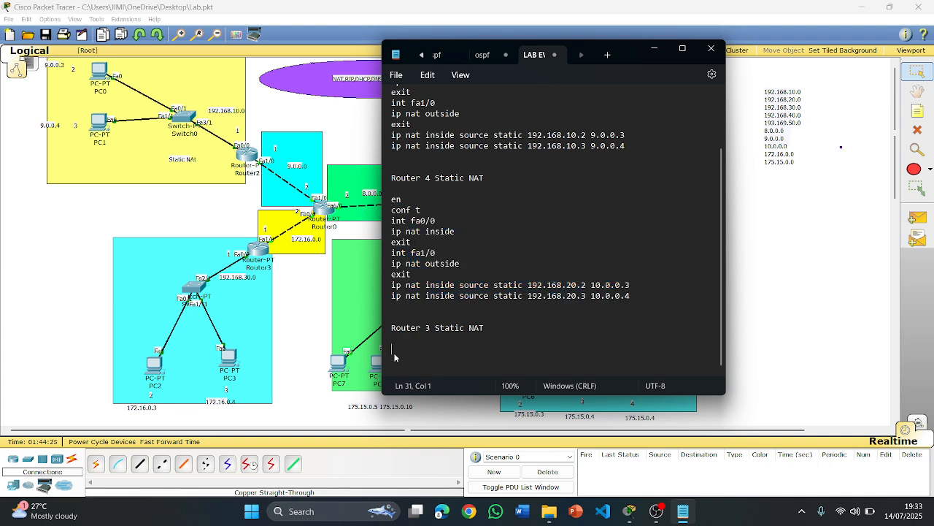
{"action": "key", "text": "ctrl+v"}
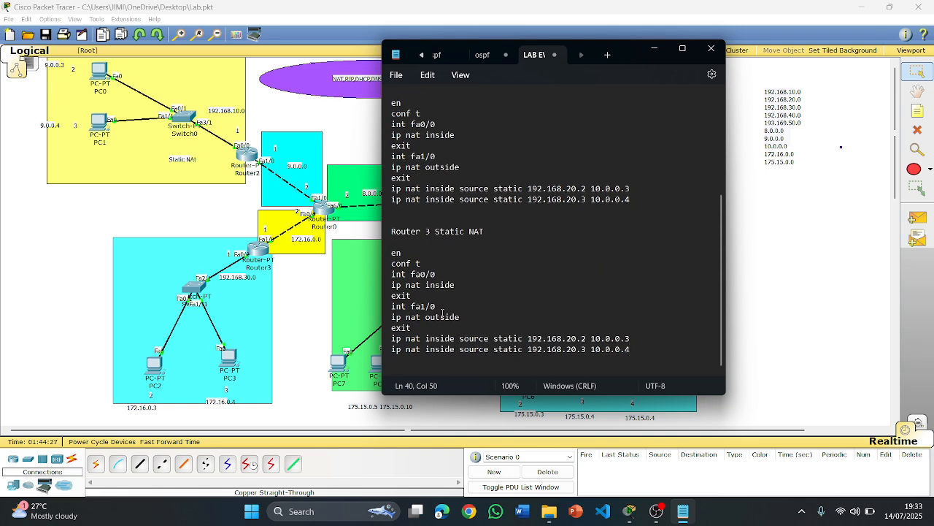
{"action": "key", "text": "Return"}
{"action": "key", "text": "Return"}
{"action": "key", "text": "Return"}
{"action": "key", "text": "Return"}
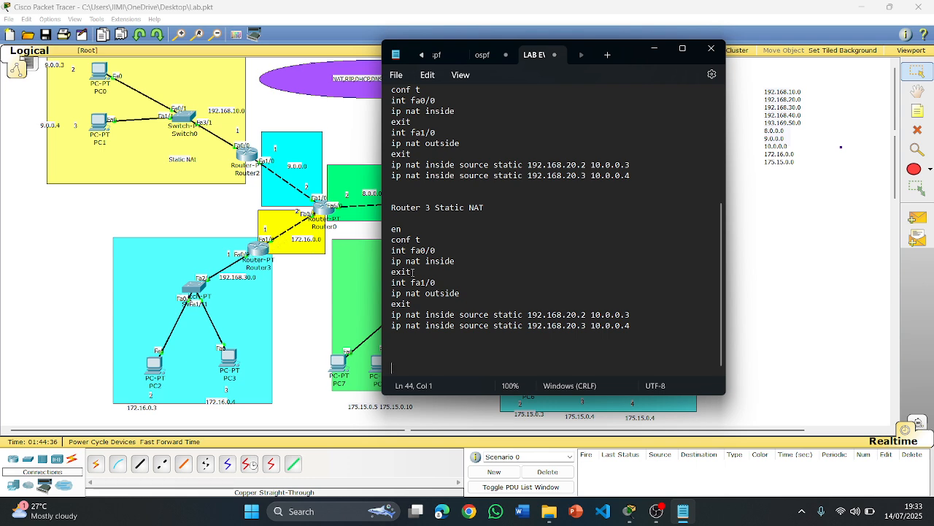
Step: Change the inside addresses in Router 3's two static mappings to 192.168.30.2 and 192.168.30.3
{"action": "left_click_drag", "start_coordinate": [413, 304], "coordinate": [381, 231]}
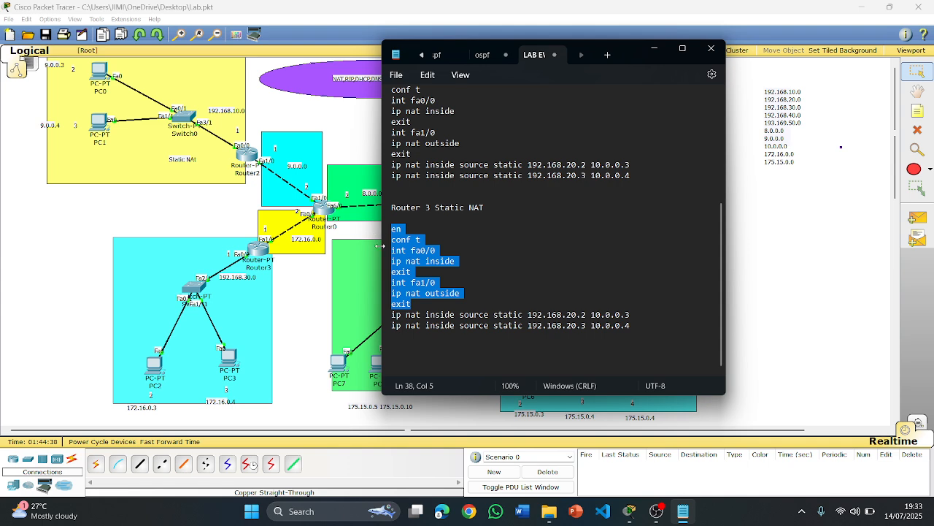
{"action": "left_click_drag", "start_coordinate": [630, 325], "coordinate": [392, 315]}
{"action": "left_click", "coordinate": [426, 356]}
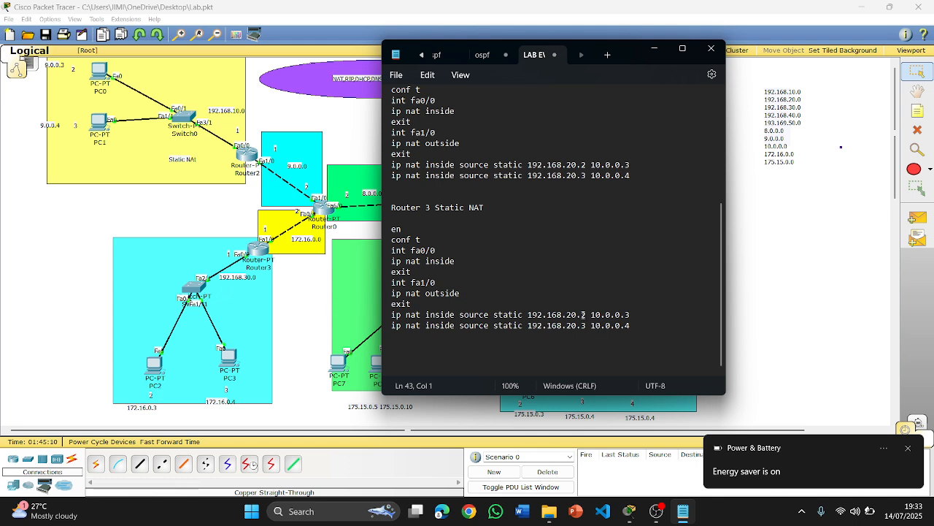
{"action": "left_click", "coordinate": [572, 314]}
{"action": "key", "text": "BackSpace"}
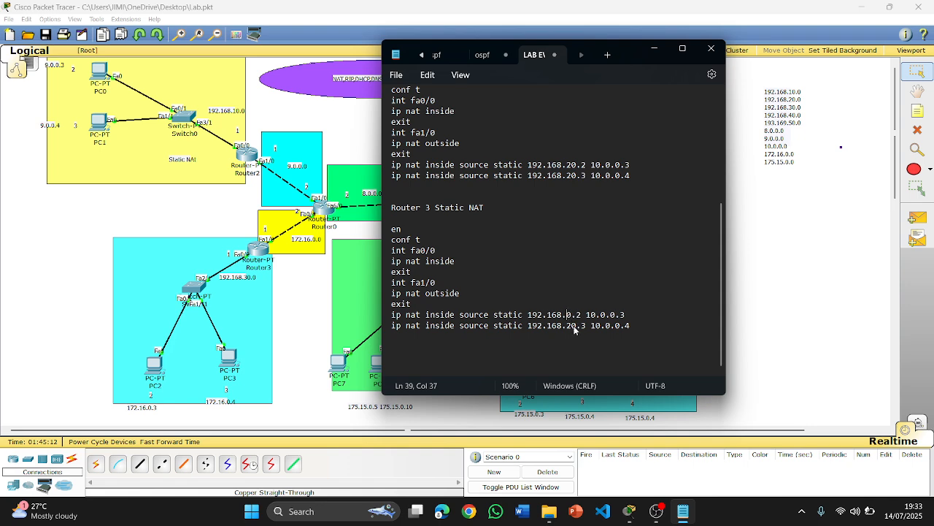
{"action": "type", "text": "3"}
{"action": "left_click", "coordinate": [573, 324]}
{"action": "key", "text": "BackSpace"}
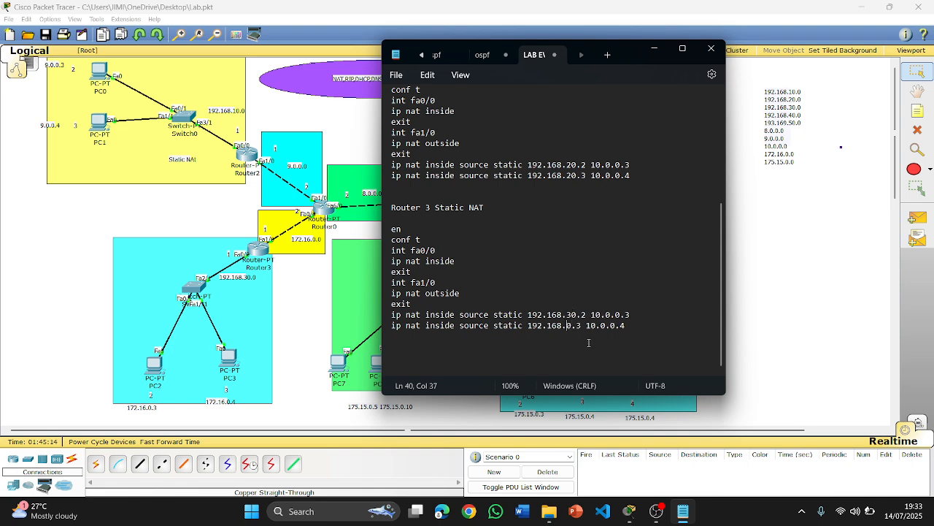
{"action": "type", "text": "3"}
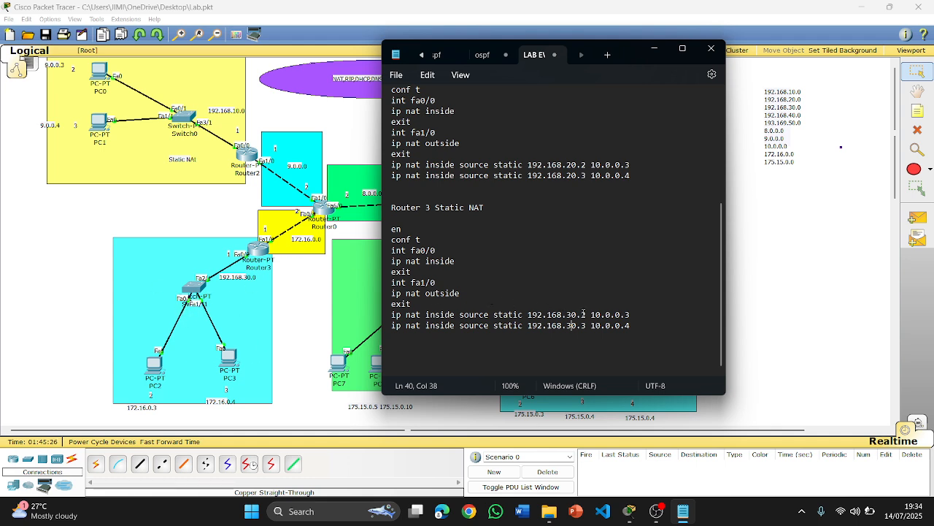
Step: Replace the translated addresses in Router 3's static mappings with 172.16.0.3 and 172.16.0.4
{"action": "left_click_drag", "start_coordinate": [590, 314], "coordinate": [631, 316]}
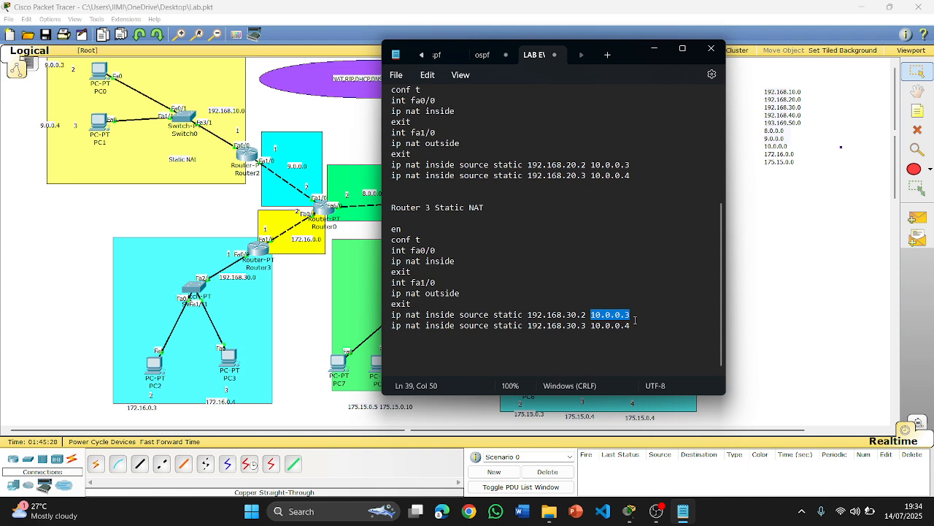
{"action": "type", "text": "172.16.0."}
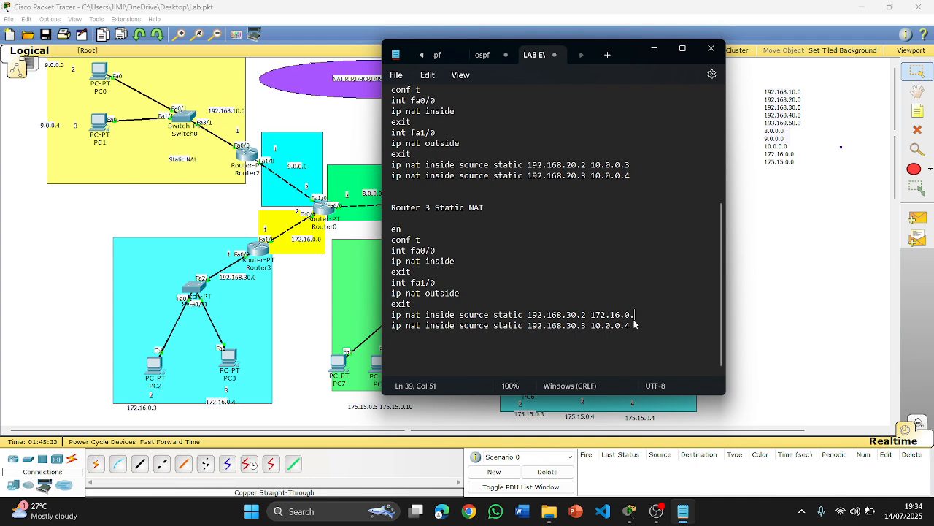
{"action": "type", "text": "3"}
{"action": "left_click_drag", "start_coordinate": [590, 316], "coordinate": [642, 312]}
{"action": "key", "text": "ctrl+c"}
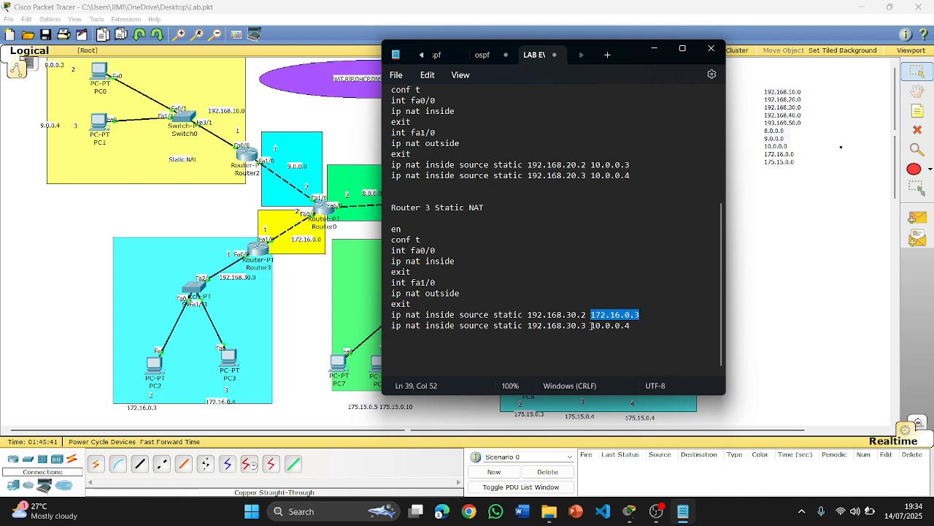
{"action": "left_click_drag", "start_coordinate": [591, 325], "coordinate": [631, 326]}
{"action": "key", "text": "ctrl+v"}
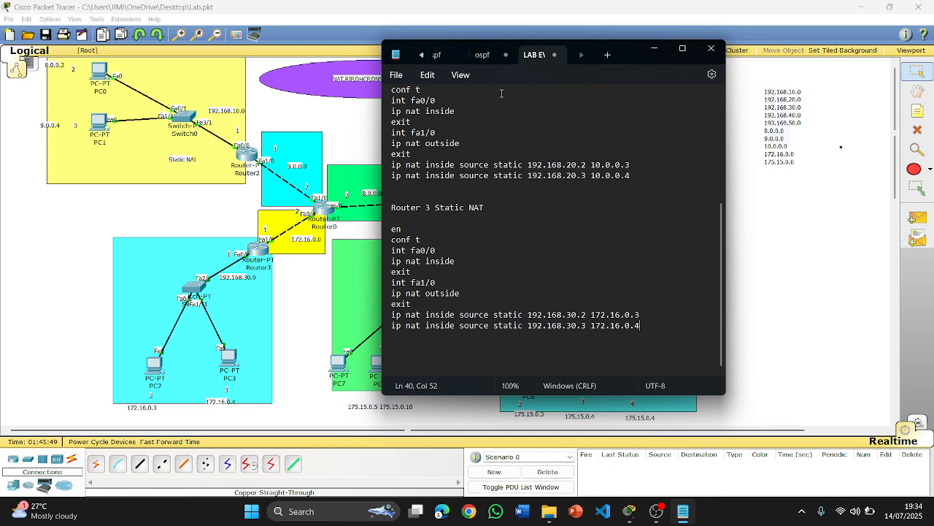
Step: Move the notes window off Router5's network and close the note just before ospf
{"action": "left_click_drag", "start_coordinate": [463, 48], "coordinate": [135, 39]}
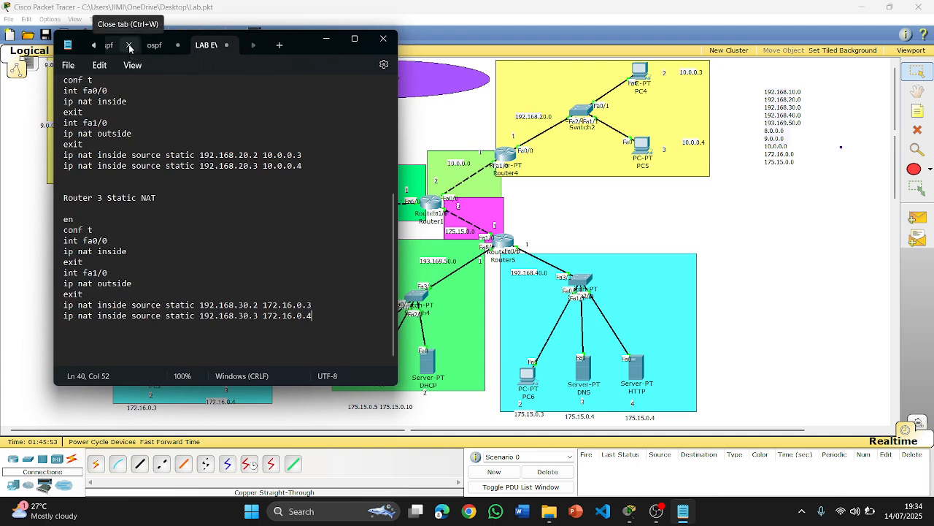
{"action": "left_click", "coordinate": [129, 45]}
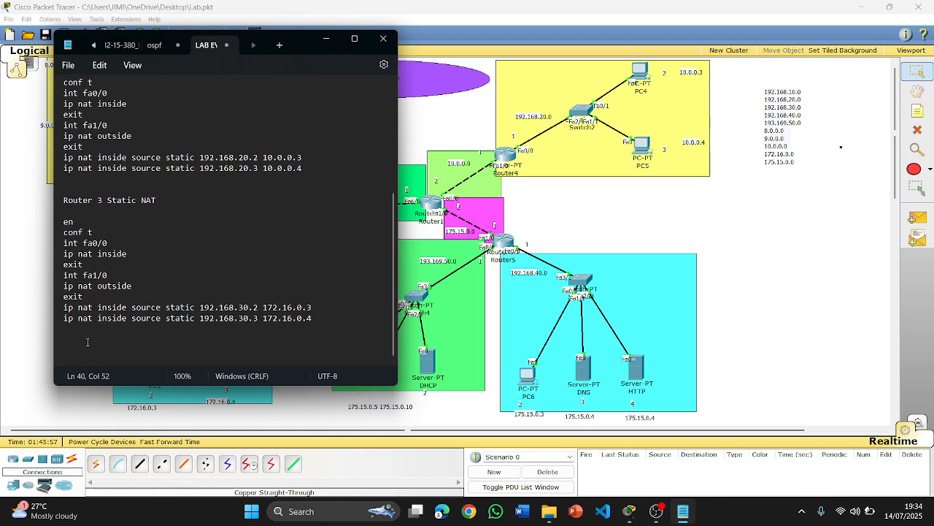
Step: Copy the Router 3 heading below its commands and change the copy to "Router 5 Static NAT"
{"action": "left_click_drag", "start_coordinate": [159, 200], "coordinate": [61, 200]}
{"action": "key", "text": "ctrl+c"}
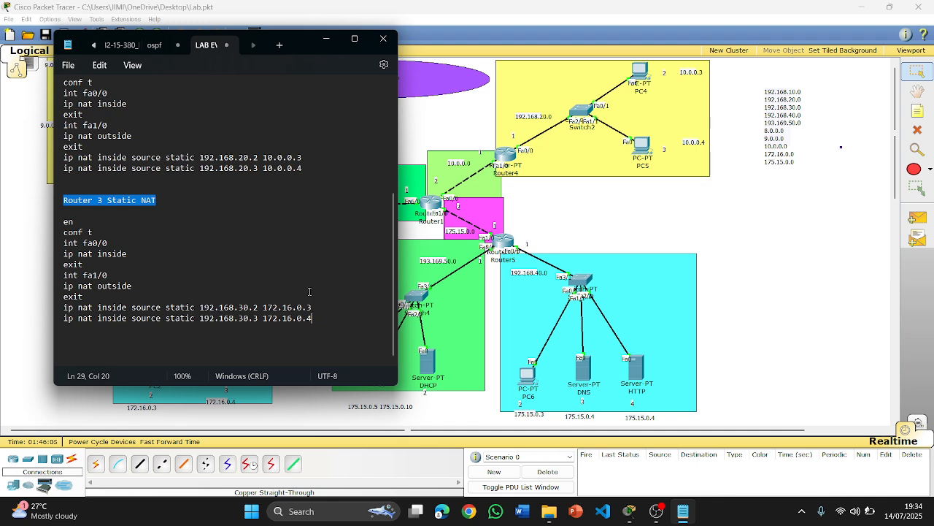
{"action": "left_click", "coordinate": [91, 342]}
{"action": "key", "text": "ctrl+v"}
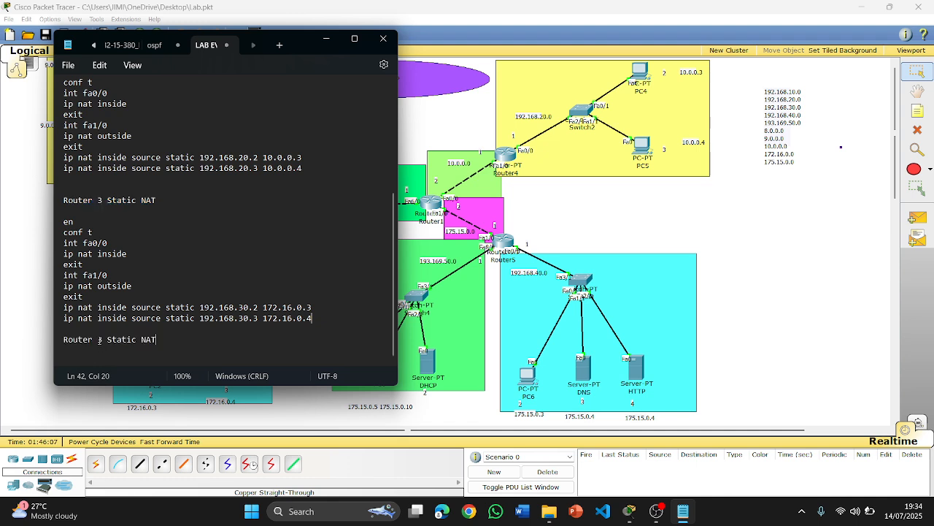
{"action": "left_click", "coordinate": [105, 340]}
{"action": "key", "text": "BackSpace"}
{"action": "type", "text": "5"}
Step: Add blank lines below the Router 5 heading to make room for its commands
{"action": "left_click", "coordinate": [173, 337]}
{"action": "key", "text": "Return"}
{"action": "key", "text": "Return"}
{"action": "key", "text": "Return"}
{"action": "key", "text": "Return"}
{"action": "key", "text": "Return"}
{"action": "key", "text": "Return"}
{"action": "key", "text": "Return"}
{"action": "key", "text": "Return"}
{"action": "key", "text": "Return"}
{"action": "key", "text": "Return"}
{"action": "key", "text": "Return"}
{"action": "key", "text": "Return"}
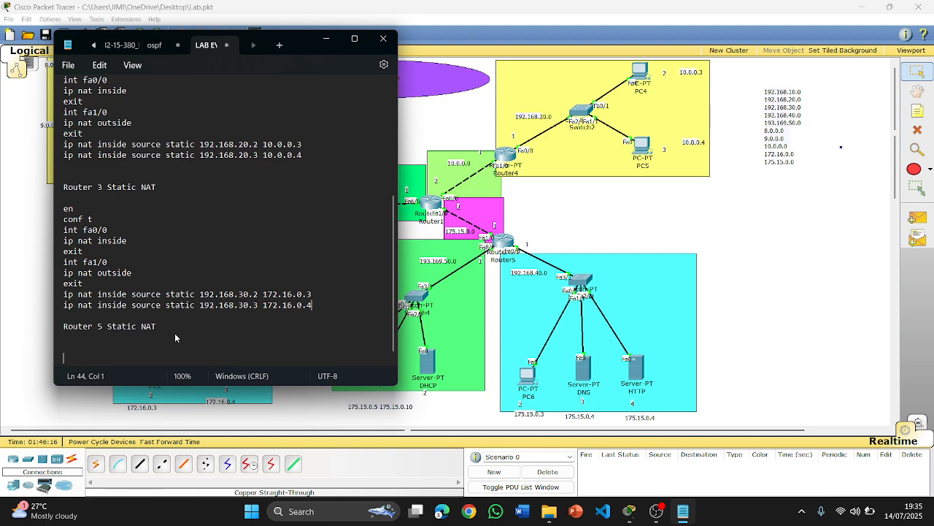
Step: Copy Router 3's static NAT commands, from en to the second static mapping, below the Router 5 heading
{"action": "key", "text": "Return"}
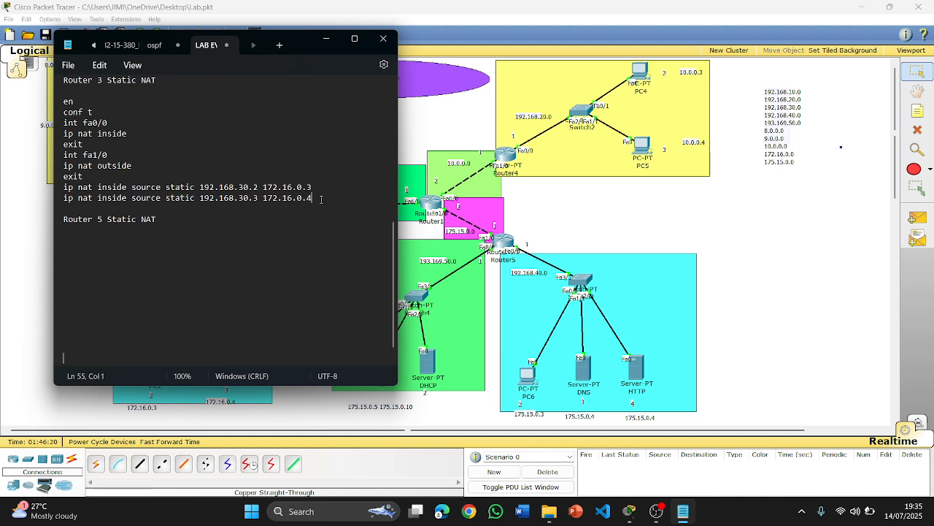
{"action": "left_click_drag", "start_coordinate": [320, 199], "coordinate": [73, 116]}
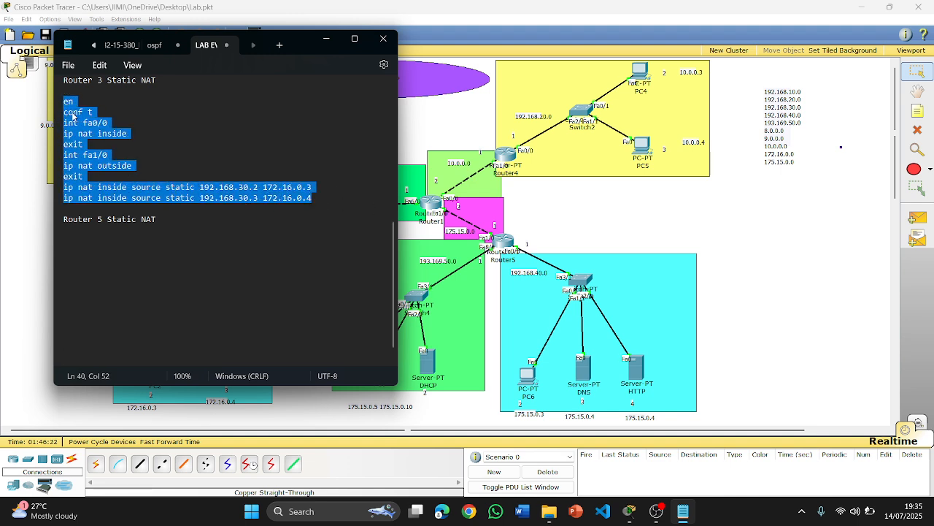
{"action": "left_click", "coordinate": [73, 253]}
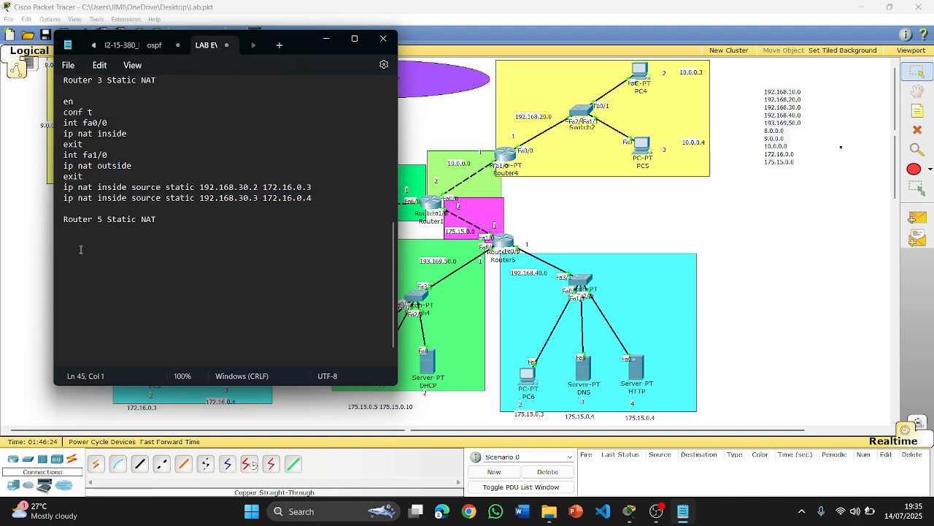
{"action": "type", "text": "en conf t int fa0/0 ip nat inside exit int fa1/0 ip nat outside exit ip nat inside source static 192.168.30.2 172.16.0.3 ip nat inside source static 192.168.30.3 172.16.0.4"}
{"action": "scroll", "coordinate": [161, 248], "scroll_direction": "down", "scroll_amount": 3}
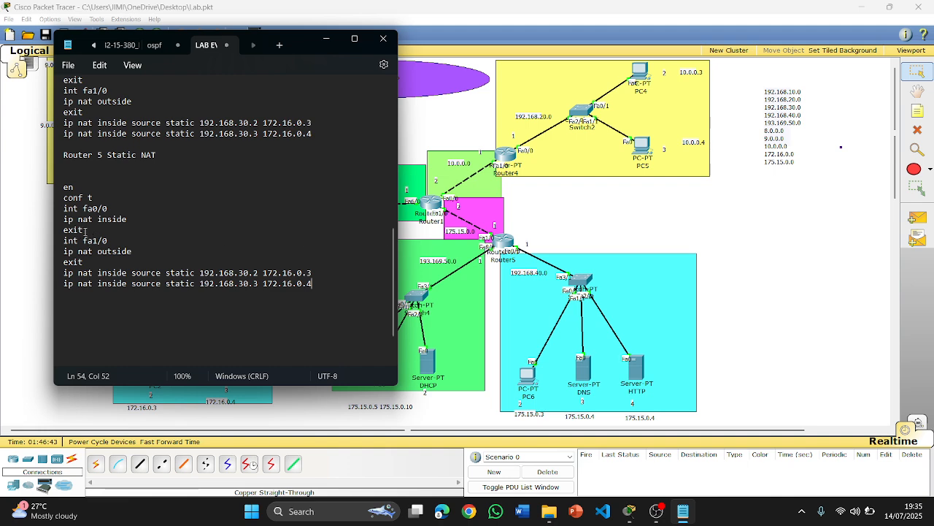
Step: Duplicate Router 5's int fa0/0 inside block directly below itself and change the copy's interface to fa8/0
{"action": "left_click_drag", "start_coordinate": [85, 230], "coordinate": [46, 218]}
{"action": "key", "text": "ctrl+c"}
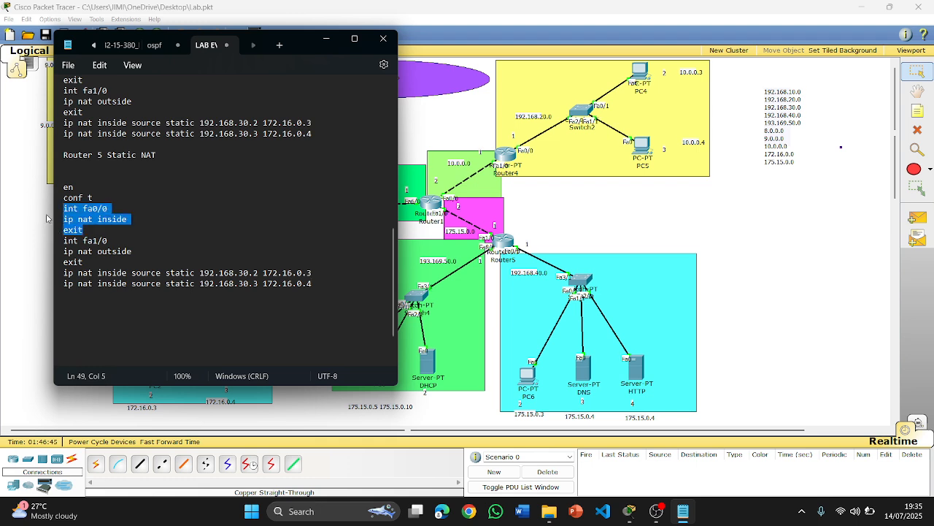
{"action": "left_click", "coordinate": [89, 229]}
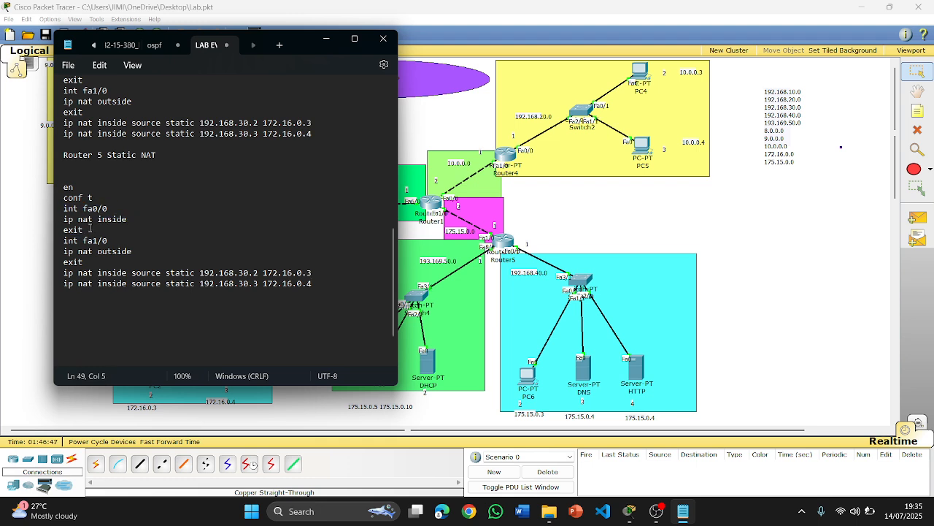
{"action": "key", "text": "Return"}
{"action": "key", "text": "ctrl+v"}
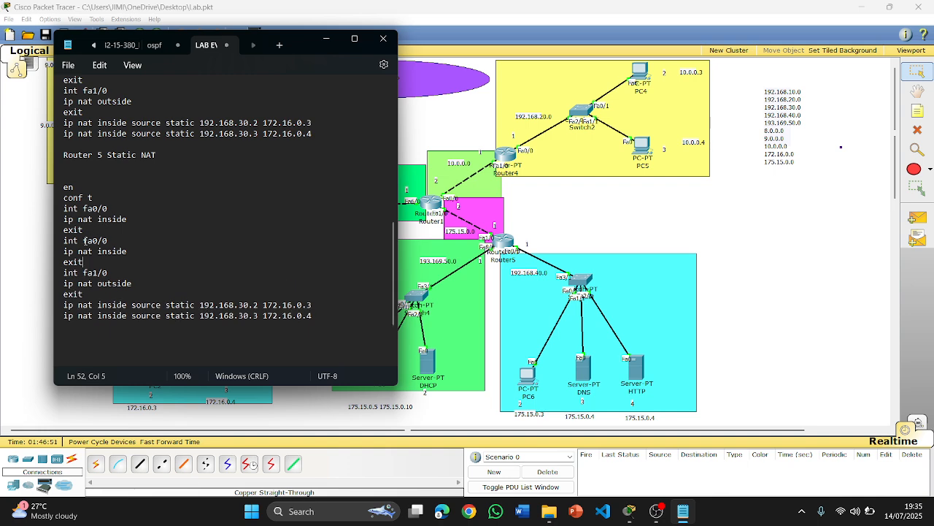
{"action": "key", "text": "BackSpace"}
{"action": "type", "text": "8"}
{"action": "scroll", "coordinate": [109, 276], "scroll_direction": "down", "scroll_amount": 1}
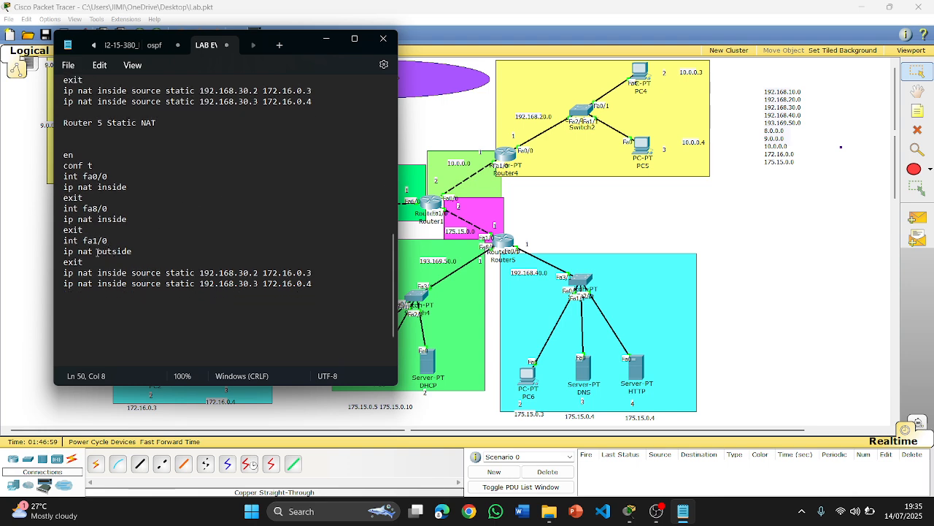
Step: Place the text cursor in the third octet of the inside address in Router 5's first static mapping
{"action": "left_click_drag", "start_coordinate": [83, 261], "coordinate": [62, 169]}
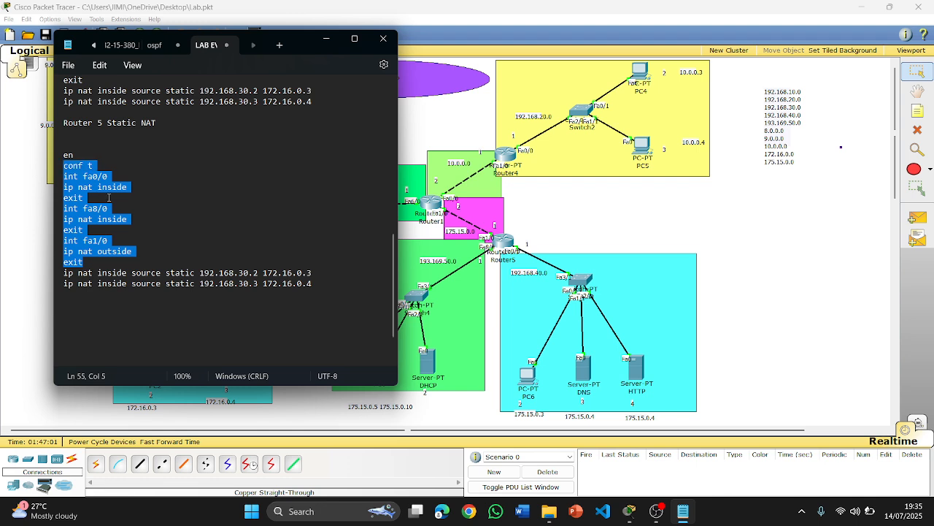
{"action": "scroll", "coordinate": [161, 197], "scroll_direction": "down", "scroll_amount": 2}
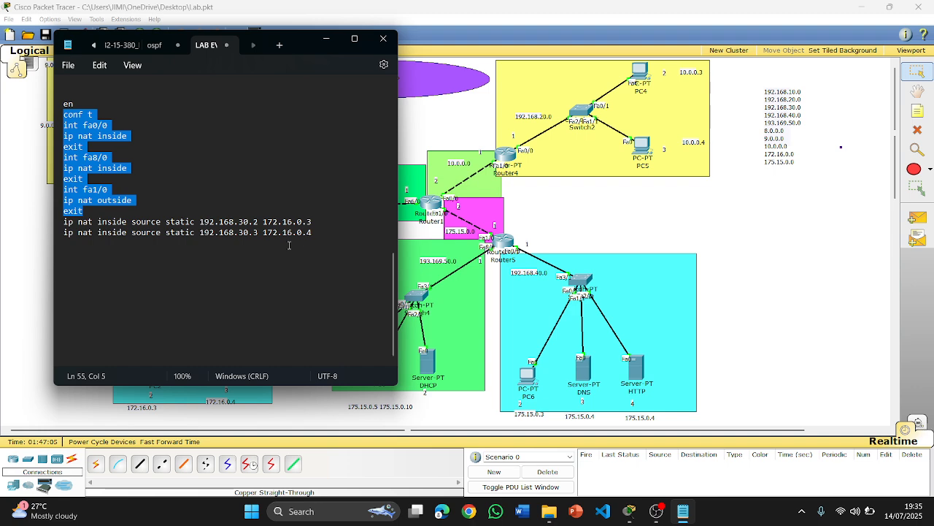
{"action": "left_click", "coordinate": [244, 221]}
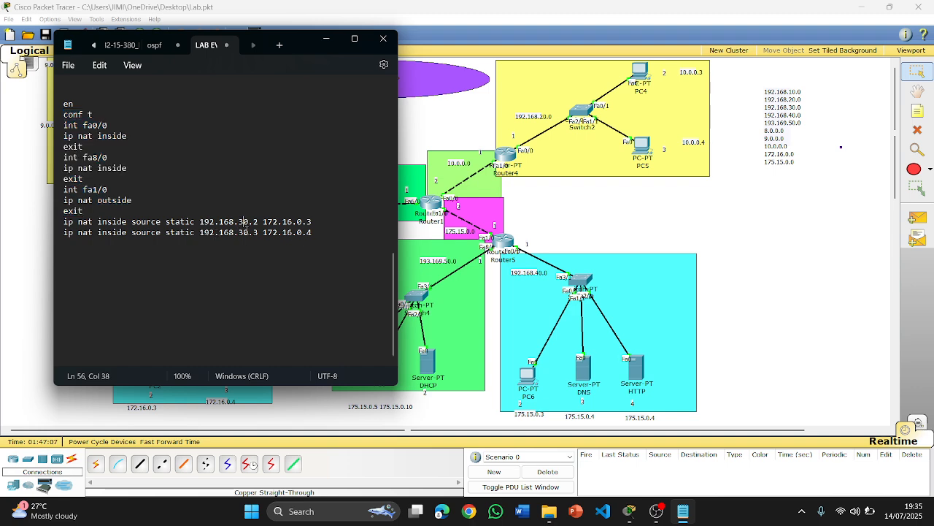
Step: Change the inside local addresses in the two Router 5 static NAT mappings to 192.168.40.2 and 192.168.40.3
{"action": "key", "text": "BackSpace"}
{"action": "type", "text": "4"}
{"action": "key", "text": "BackSpace"}
{"action": "type", "text": "4"}
Step: Duplicate "ip nat inside source static 192.168.40.3" onto a new line below as the start of a third mapping
{"action": "left_click_drag", "start_coordinate": [260, 234], "coordinate": [50, 239]}
{"action": "key", "text": "ctrl+c"}
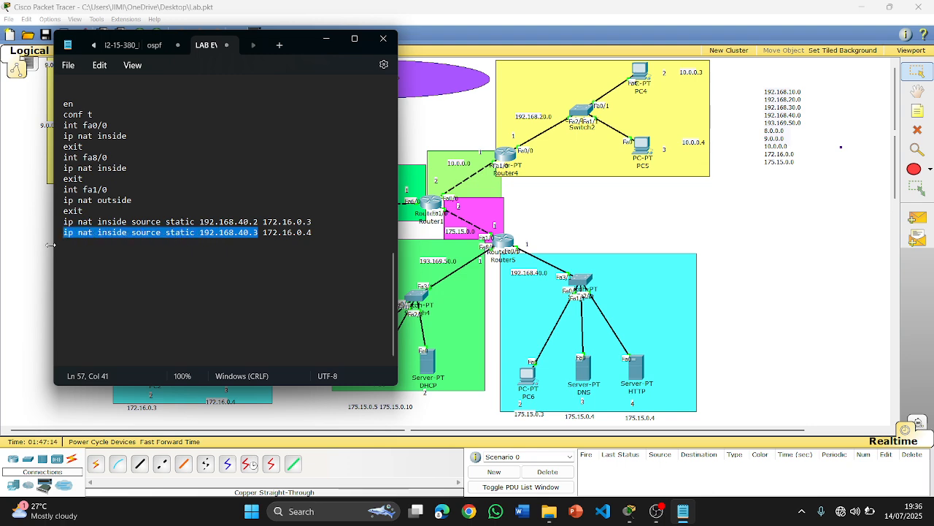
{"action": "left_click", "coordinate": [69, 246]}
{"action": "key", "text": "ctrl+v"}
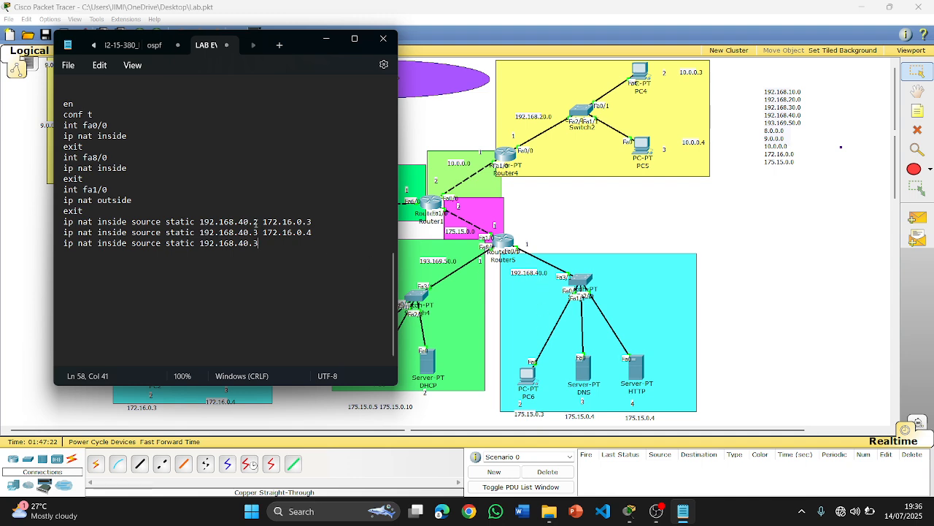
Step: Set the global addresses of the first two Router 5 static mappings to 175.15.0.3 and 175.15.0.4
{"action": "left_click_drag", "start_coordinate": [258, 223], "coordinate": [201, 226]}
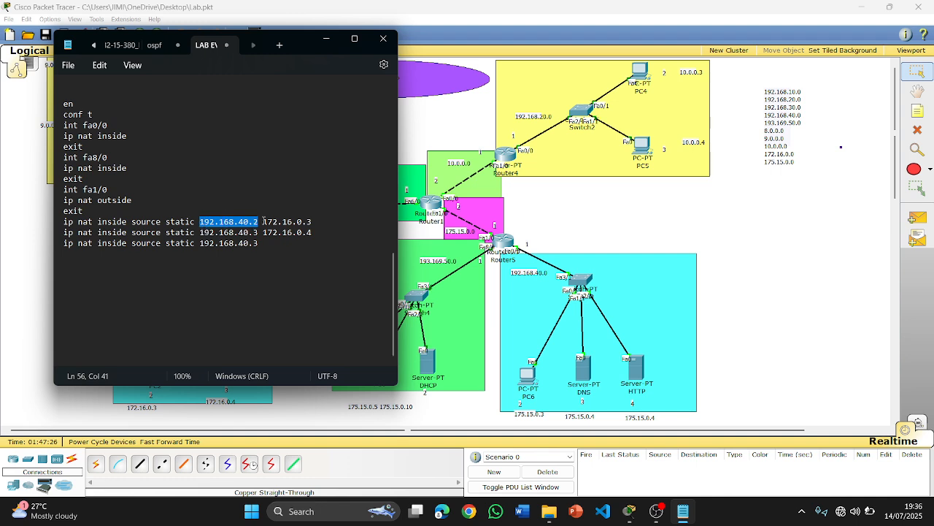
{"action": "left_click_drag", "start_coordinate": [263, 222], "coordinate": [311, 227]}
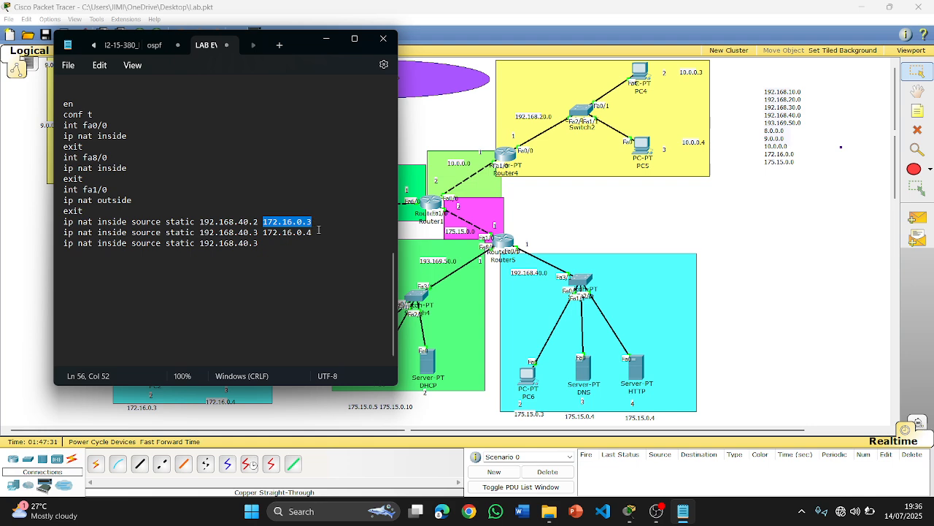
{"action": "type", "text": "175."}
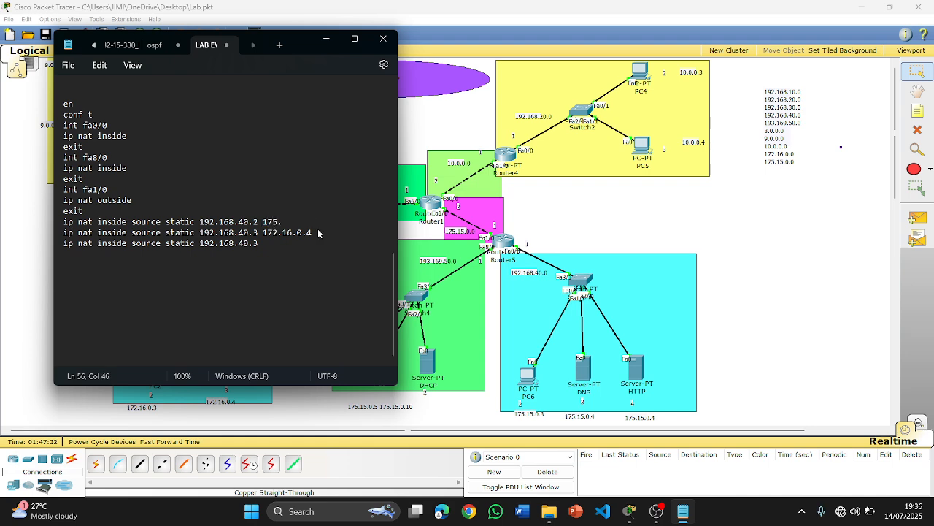
{"action": "type", "text": "15.0.3"}
{"action": "left_click_drag", "start_coordinate": [265, 221], "coordinate": [315, 240]}
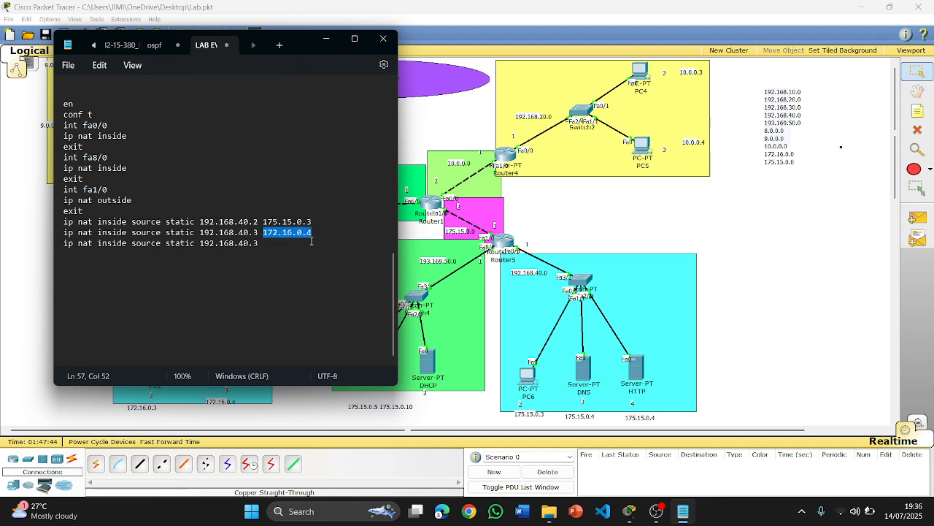
{"action": "type", "text": "175.15.0.3"}
{"action": "key", "text": "BackSpace"}
{"action": "type", "text": "4"}
Step: Complete the third Router 5 static mapping with global address 175.15.0.5 and add a new line after it
{"action": "left_click", "coordinate": [268, 244]}
{"action": "type", "text": "175.15.0.3"}
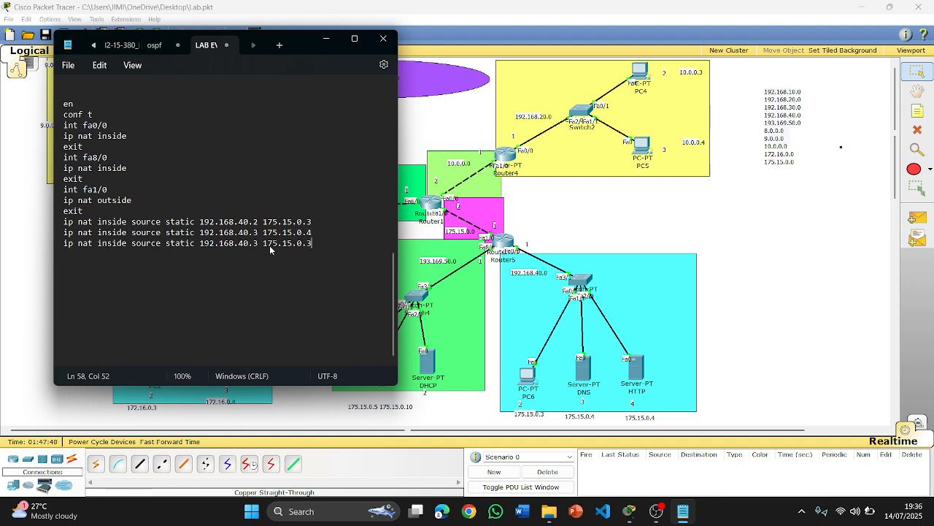
{"action": "key", "text": "BackSpace"}
{"action": "type", "text": "5"}
{"action": "key", "text": "Return"}
Step: Add a blank line above the "Router 5 Static NAT" heading and remove one blank line below it
{"action": "scroll", "coordinate": [201, 230], "scroll_direction": "up", "scroll_amount": 2}
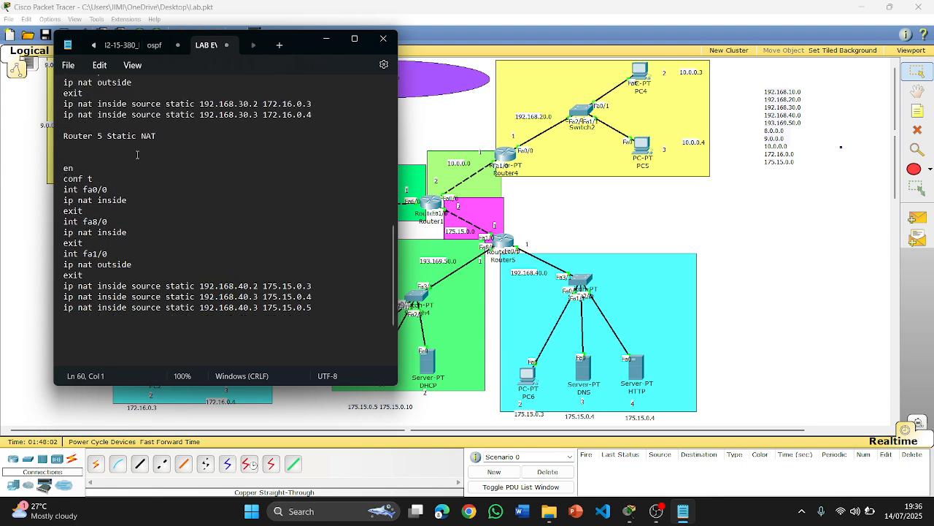
{"action": "left_click", "coordinate": [81, 130]}
{"action": "key", "text": "Return"}
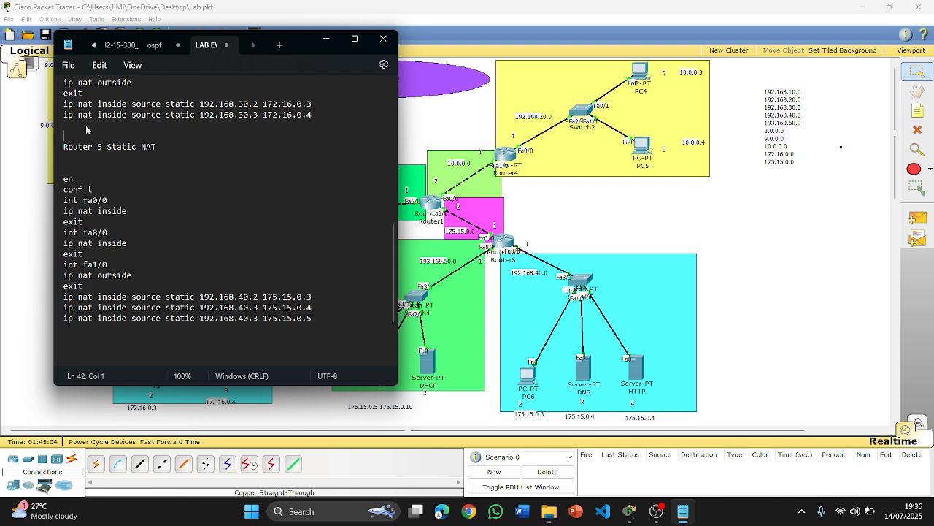
{"action": "left_click", "coordinate": [96, 170]}
{"action": "key", "text": "BackSpace"}
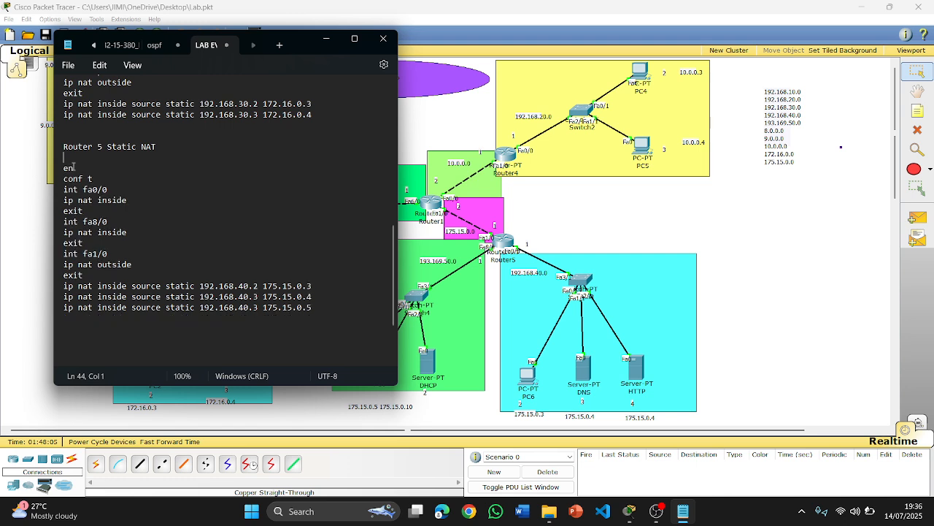
Step: Add the heading "Router 5 Dynamic NAT" below the static mappings, reusing the copied "Router 5" text, and leave space beneath it
{"action": "left_click_drag", "start_coordinate": [162, 147], "coordinate": [59, 161]}
{"action": "key", "text": "ctrl+c"}
{"action": "scroll", "coordinate": [87, 232], "scroll_direction": "down", "scroll_amount": 3}
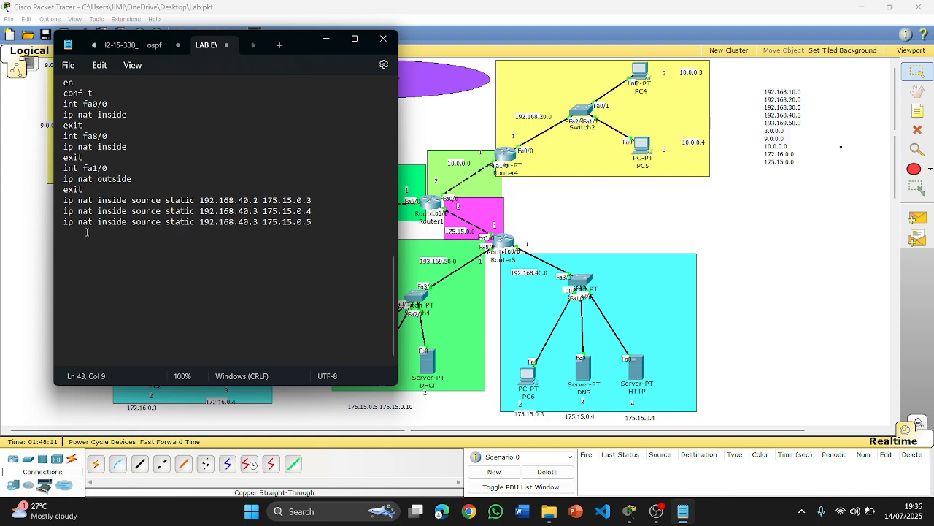
{"action": "left_click", "coordinate": [72, 255]}
{"action": "key", "text": "ctrl+v"}
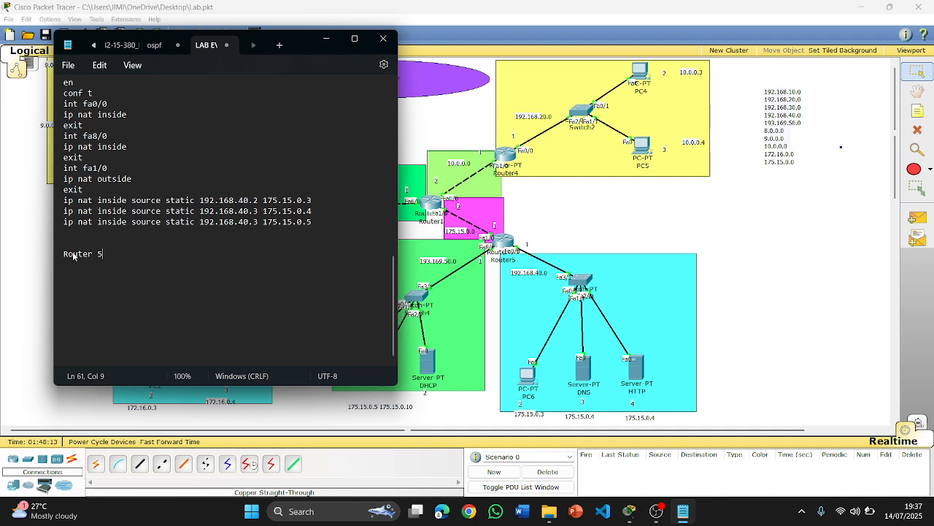
{"action": "type", "text": "Dynamic NAT"}
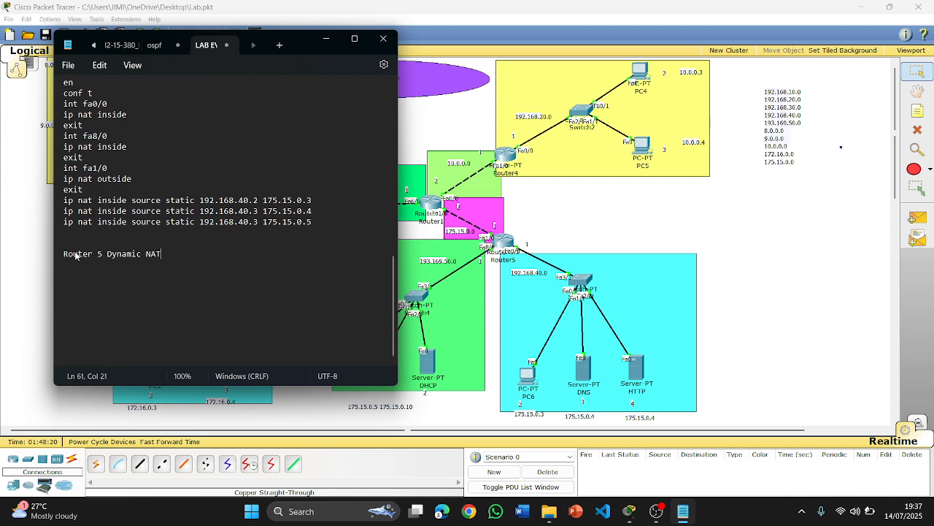
{"action": "key", "text": "Return"}
{"action": "key", "text": "Return"}
Step: Copy the Router 5 static NAT commands from "en" through the last "exit" to below the Router 5 Dynamic NAT heading
{"action": "left_click_drag", "start_coordinate": [303, 41], "coordinate": [284, 79]}
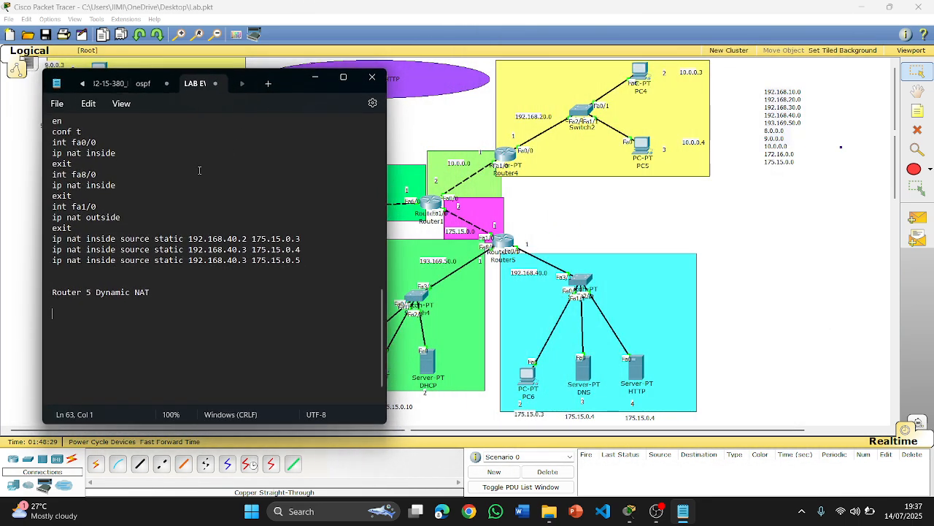
{"action": "scroll", "coordinate": [161, 181], "scroll_direction": "up", "scroll_amount": 2}
{"action": "scroll", "coordinate": [161, 181], "scroll_direction": "down", "scroll_amount": 1}
{"action": "double_click", "coordinate": [62, 260]}
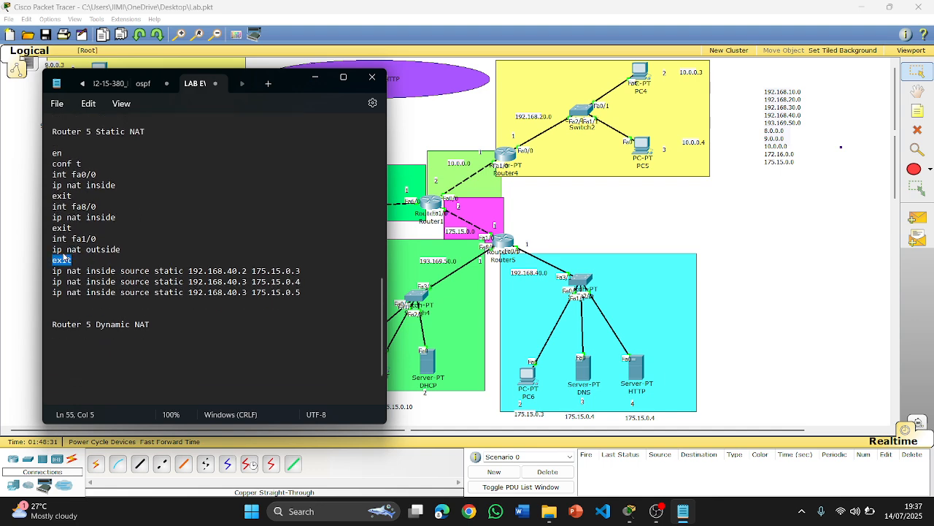
{"action": "left_click_drag", "start_coordinate": [63, 257], "coordinate": [54, 156]}
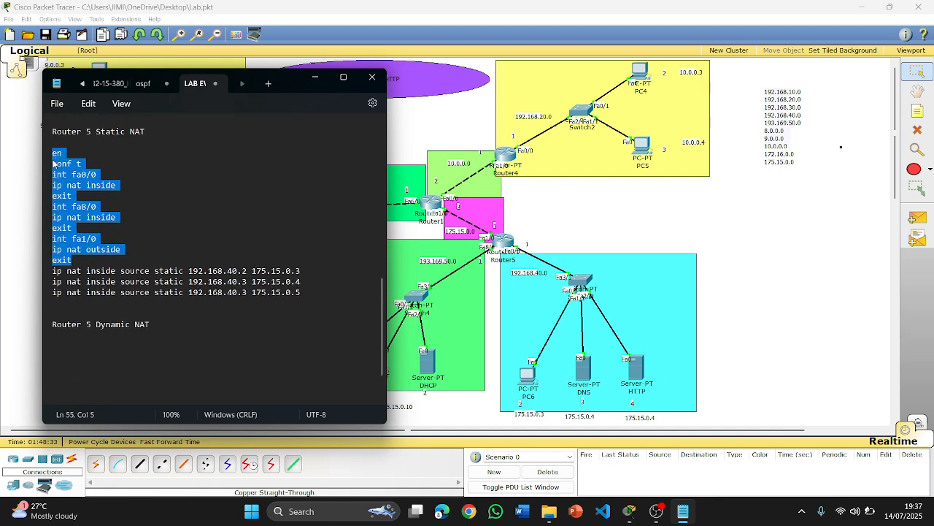
{"action": "key", "text": "ctrl+c"}
{"action": "left_click", "coordinate": [66, 355]}
{"action": "key", "text": "ctrl+v"}
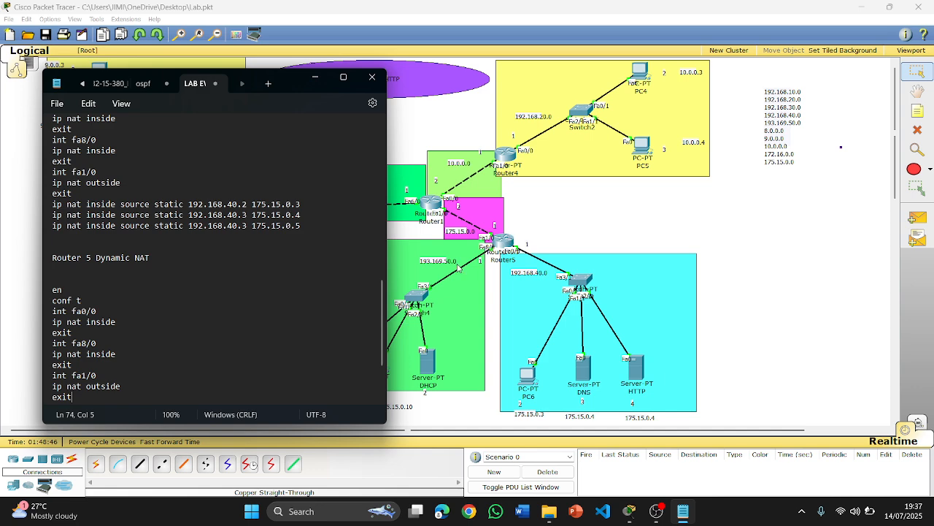
Step: Add the line "asscess-list 1 permit 193.169.50.0 0.0.0.255" after the final exit of the dynamic NAT block
{"action": "scroll", "coordinate": [99, 332], "scroll_direction": "down", "scroll_amount": 3}
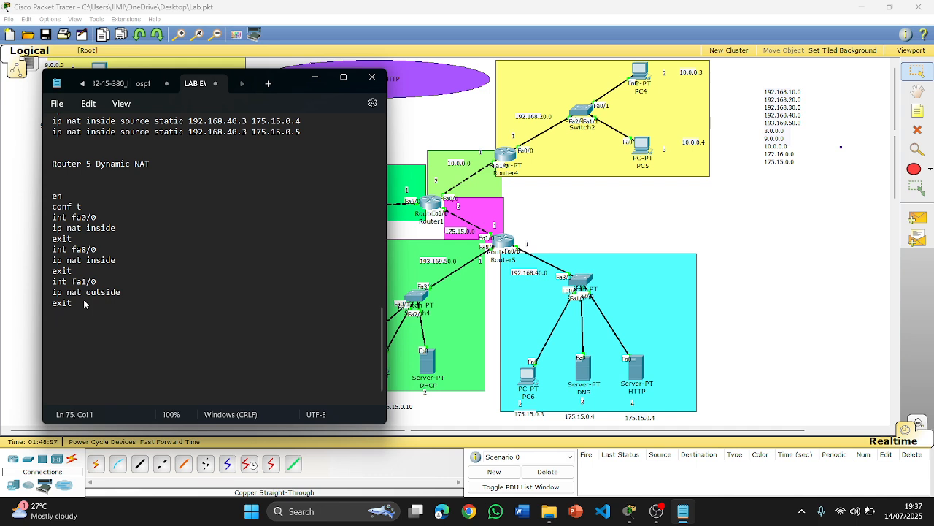
{"action": "type", "text": "asscess-list 1"}
{"action": "type", "text": "permit"}
{"action": "type", "text": "193."}
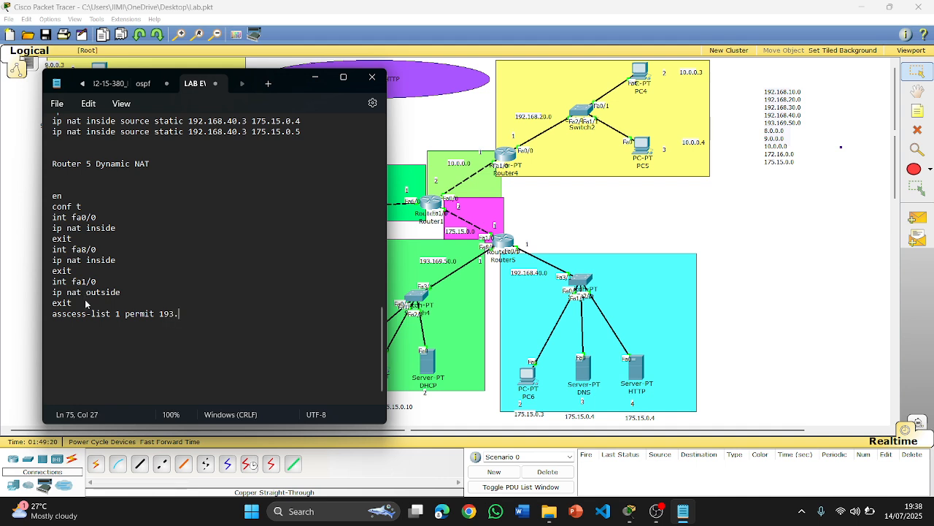
{"action": "type", "text": "169.50.0 0.0.0.255"}
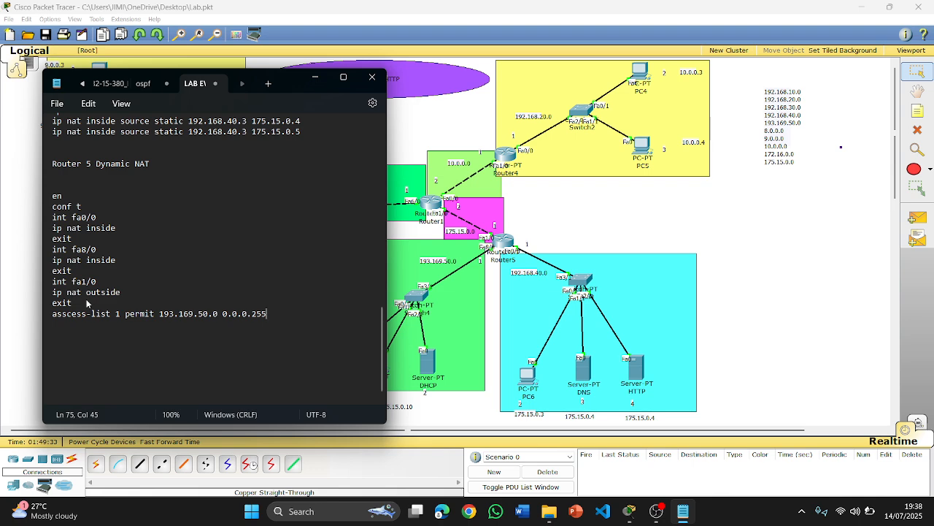
Step: Add the NAT pool line "ip nat pool 1 175.15.0.5 175.15.0 10 netmask 255.255.0.0" below the access list line
{"action": "key", "text": "Return"}
{"action": "type", "text": "ip nat pool 1"}
{"action": "left_click_drag", "start_coordinate": [289, 82], "coordinate": [719, 66]}
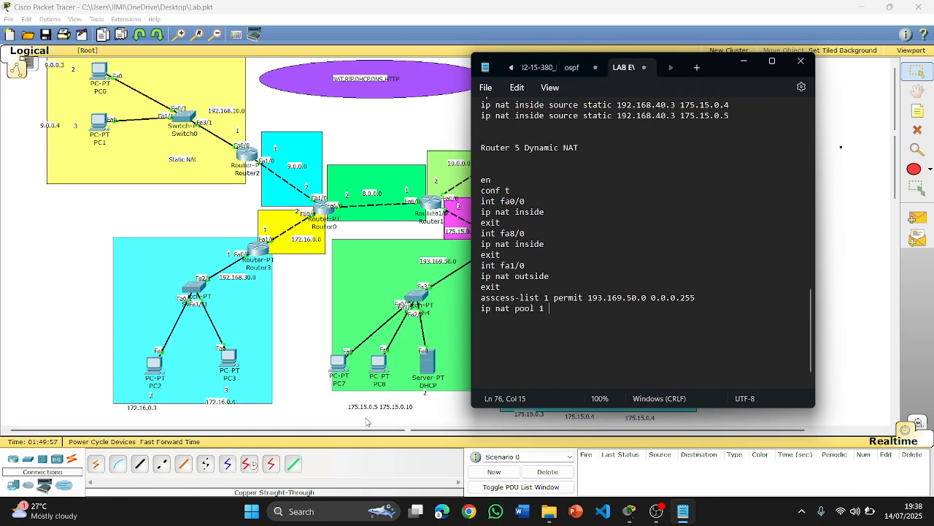
{"action": "type", "text": "175.15.0.5 175.15."}
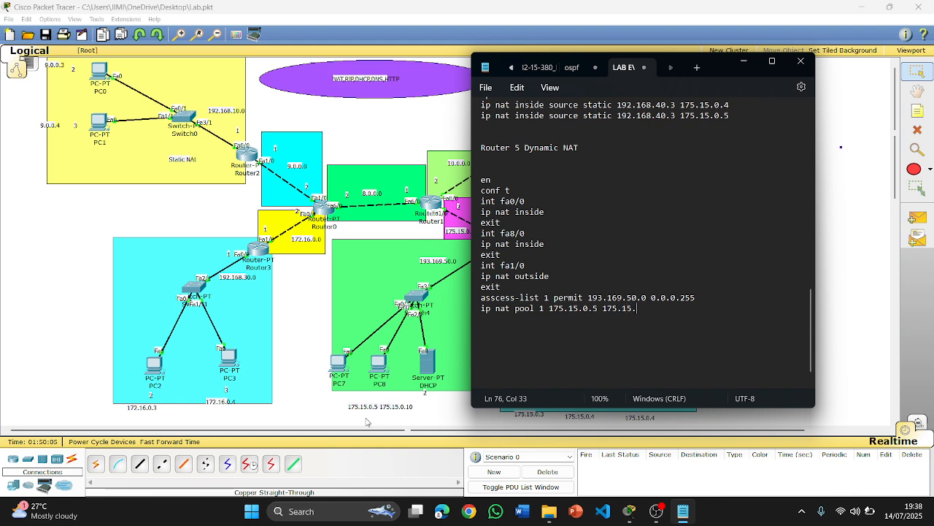
{"action": "type", "text": "0 10 netmas"}
{"action": "key", "text": "BackSpace"}
{"action": "key", "text": "BackSpace"}
{"action": "key", "text": "BackSpace"}
{"action": "key", "text": "BackSpace"}
{"action": "type", "text": "mask 255.25"}
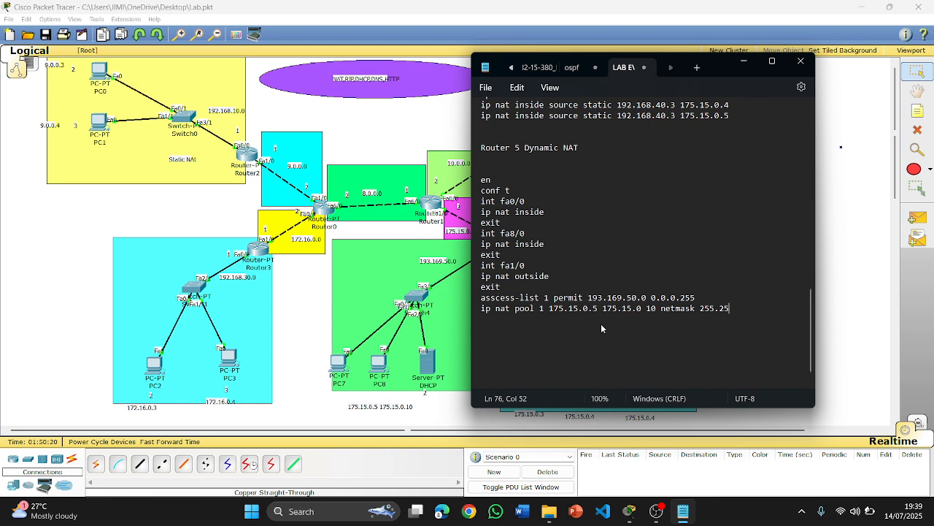
{"action": "type", "text": "5.0.0"}
Step: Add the line "ip nat inside source list 1 pool 1" to bind the access list to the pool
{"action": "key", "text": "Return"}
{"action": "type", "text": "ip nat inside sout"}
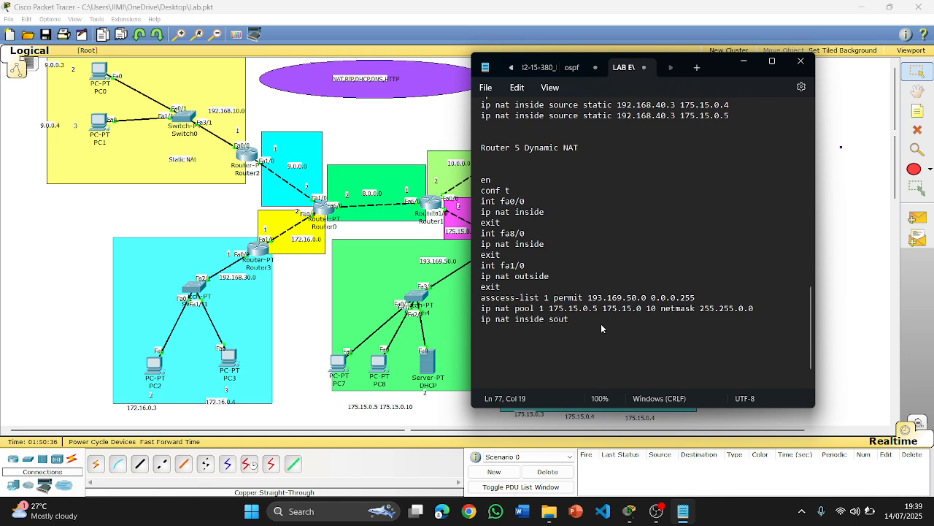
{"action": "key", "text": "BackSpace"}
{"action": "type", "text": "rce list 1 pool 1"}
{"action": "key", "text": "Return"}
{"action": "left_click_drag", "start_coordinate": [481, 319], "coordinate": [580, 319]}
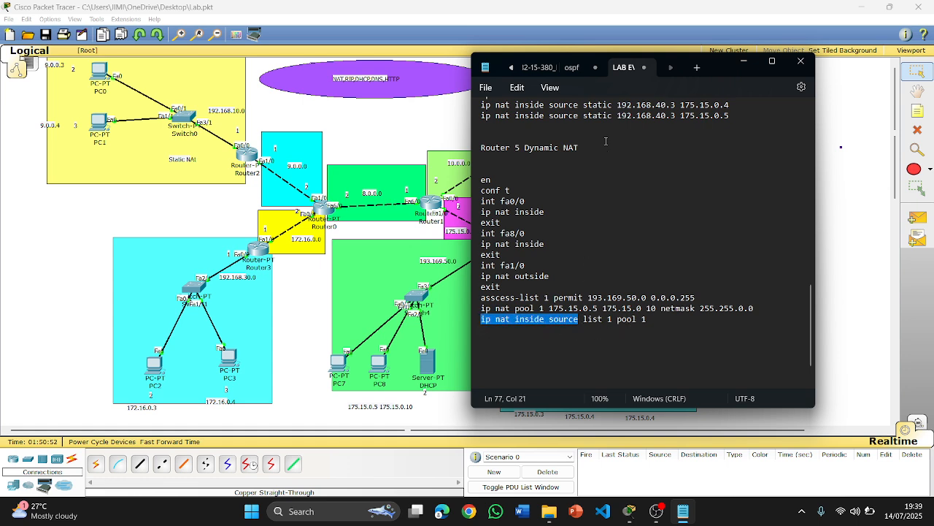
{"action": "left_click_drag", "start_coordinate": [482, 115], "coordinate": [590, 118]}
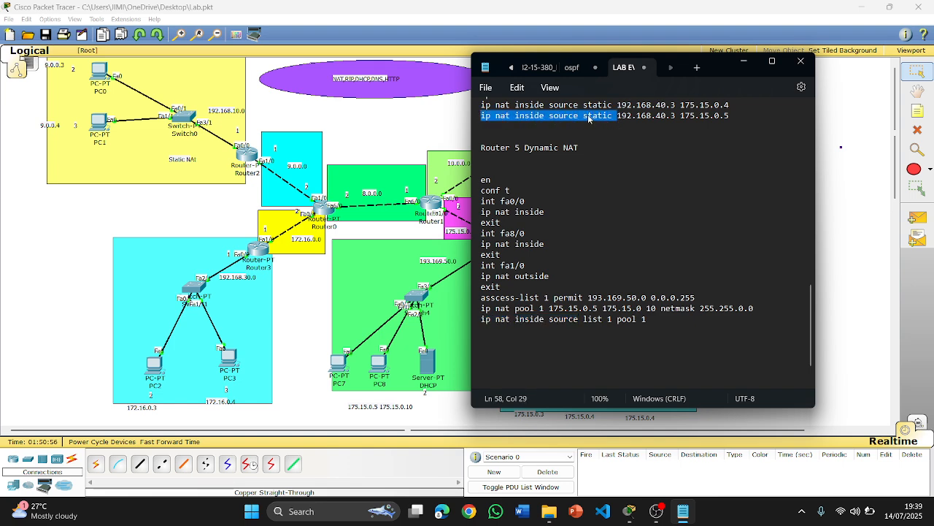
{"action": "left_click", "coordinate": [590, 118]}
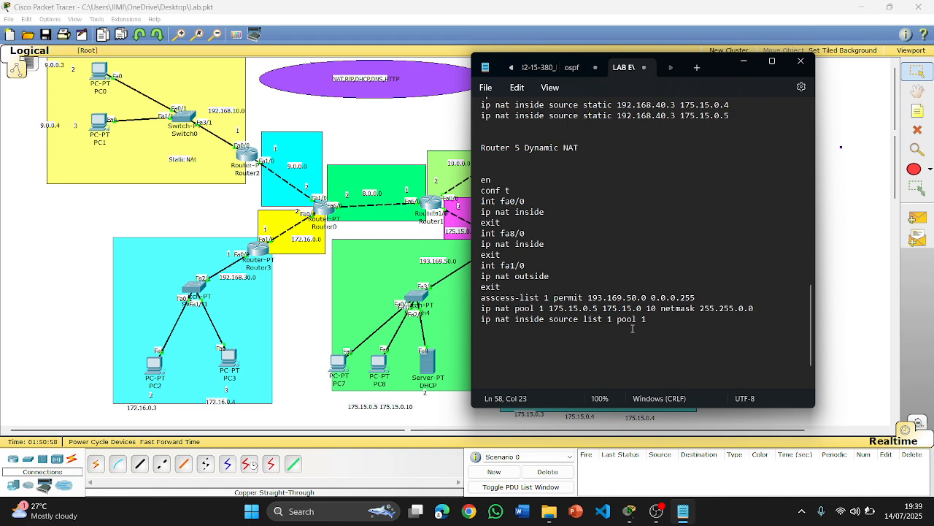
Step: Copy the Router 2 static NAT commands from the notes and run them in Router2's command line in Packet Tracer
{"action": "scroll", "coordinate": [632, 328], "scroll_direction": "up", "scroll_amount": 13}
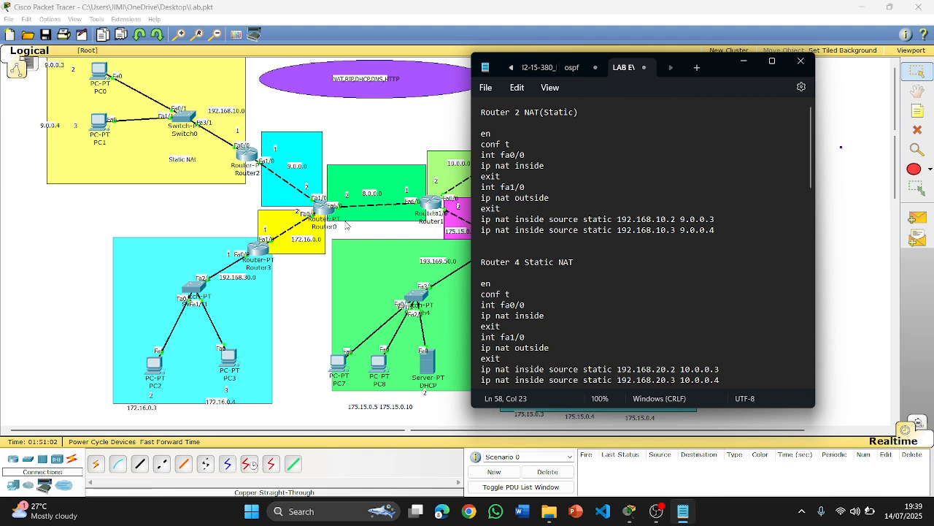
{"action": "left_click_drag", "start_coordinate": [715, 231], "coordinate": [468, 141]}
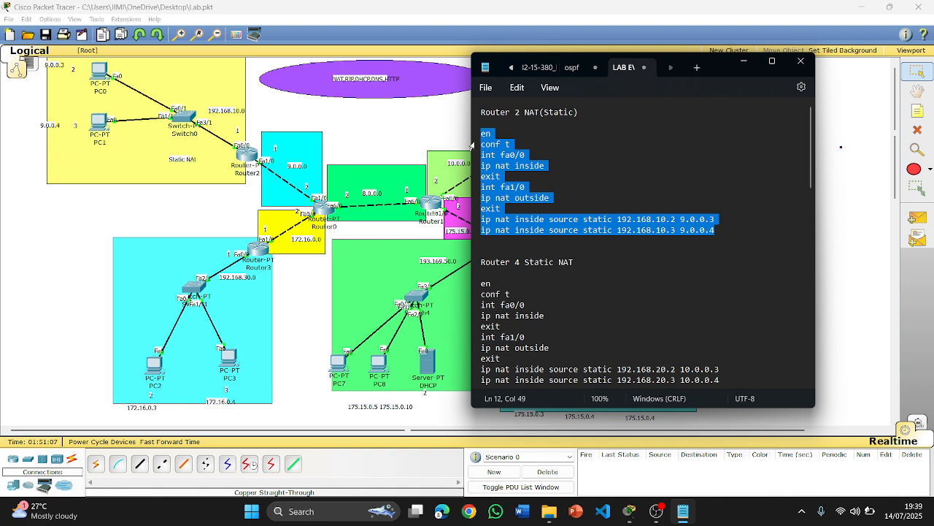
{"action": "left_click", "coordinate": [267, 157]}
{"action": "left_click", "coordinate": [399, 159]}
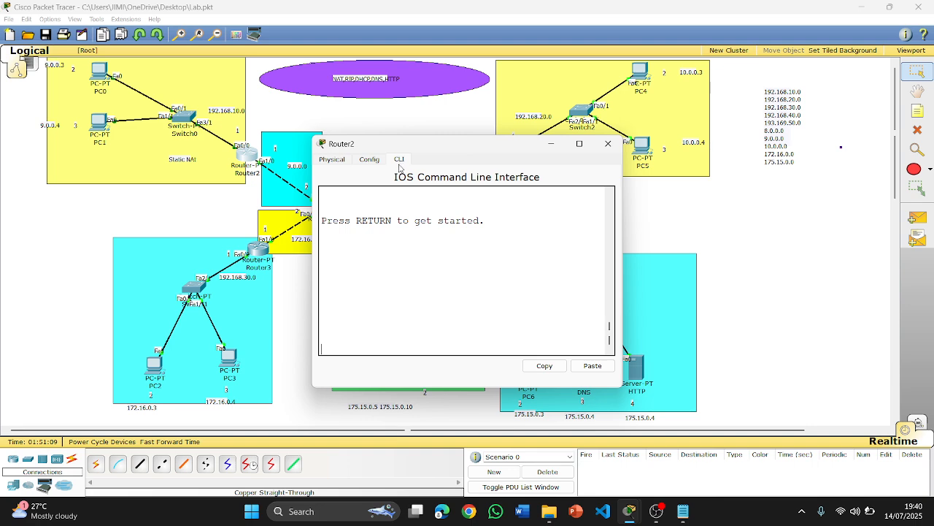
{"action": "key", "text": "Return"}
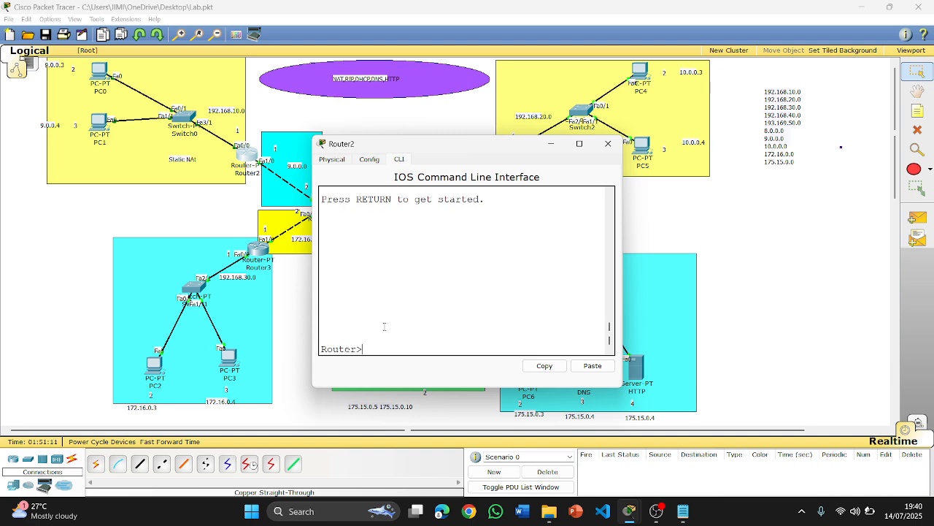
{"action": "left_click", "coordinate": [592, 366]}
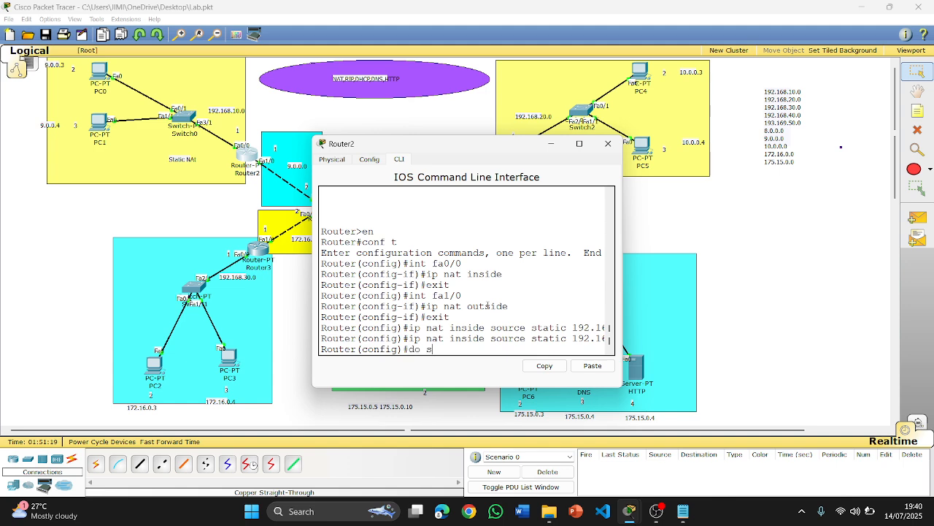
Step: Display Router2's NAT translations with "do show ip nat tr", and close the router's window
{"action": "type", "text": "do show ip na"}
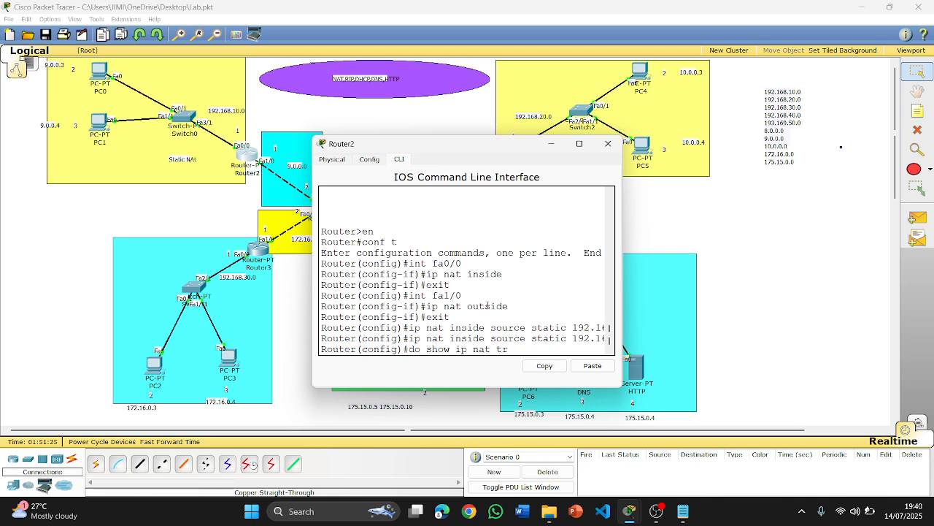
{"action": "type", "text": "t tr"}
{"action": "key", "text": "Return"}
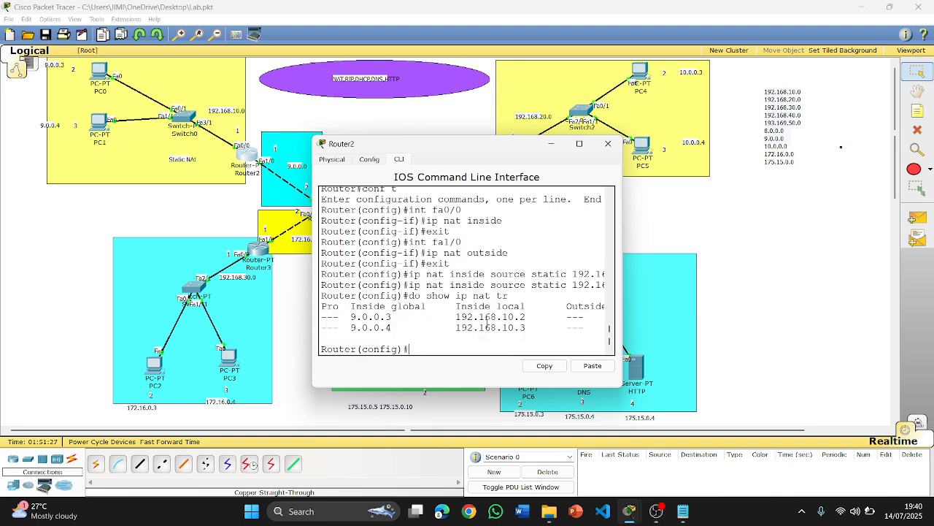
{"action": "left_click", "coordinate": [608, 145]}
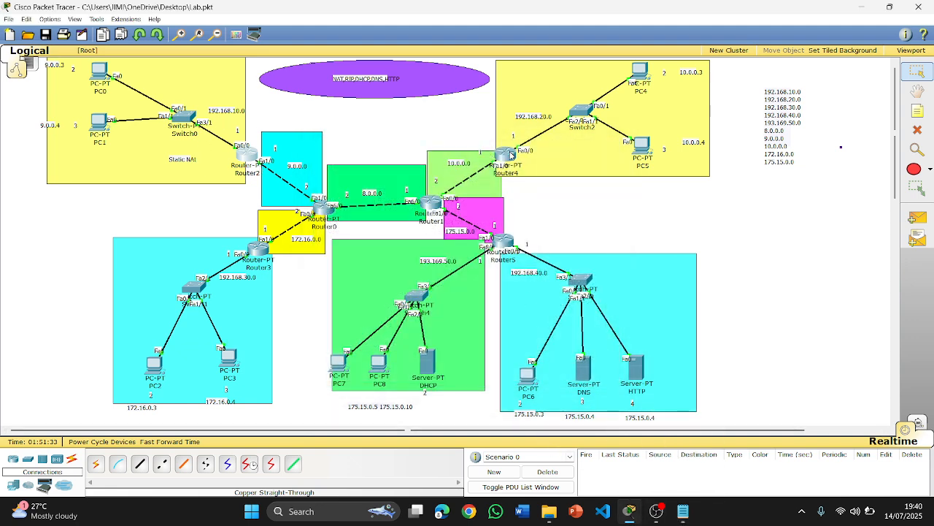
Step: Switch to Router4 and bring up the prompt of its IOS command line
{"action": "left_click", "coordinate": [511, 155]}
{"action": "left_click_drag", "start_coordinate": [383, 129], "coordinate": [103, 83]}
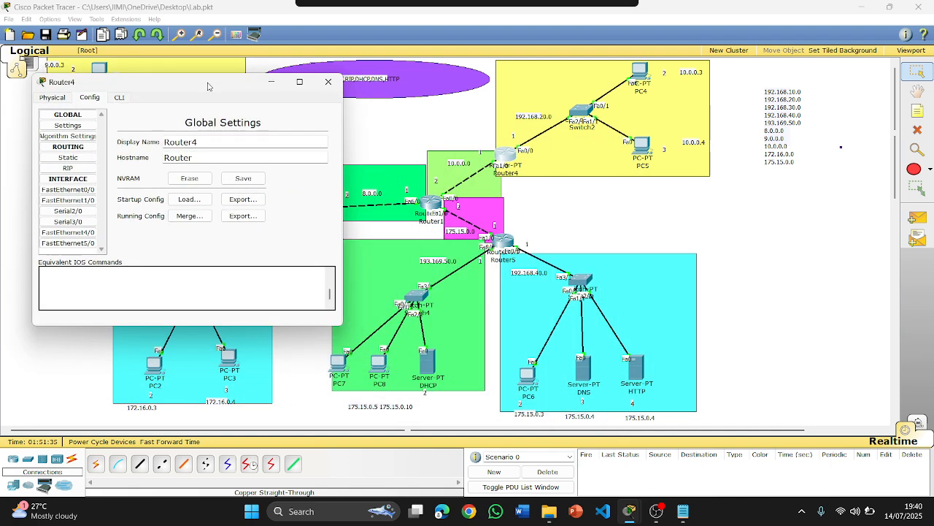
{"action": "left_click", "coordinate": [118, 97]}
{"action": "key", "text": "Return"}
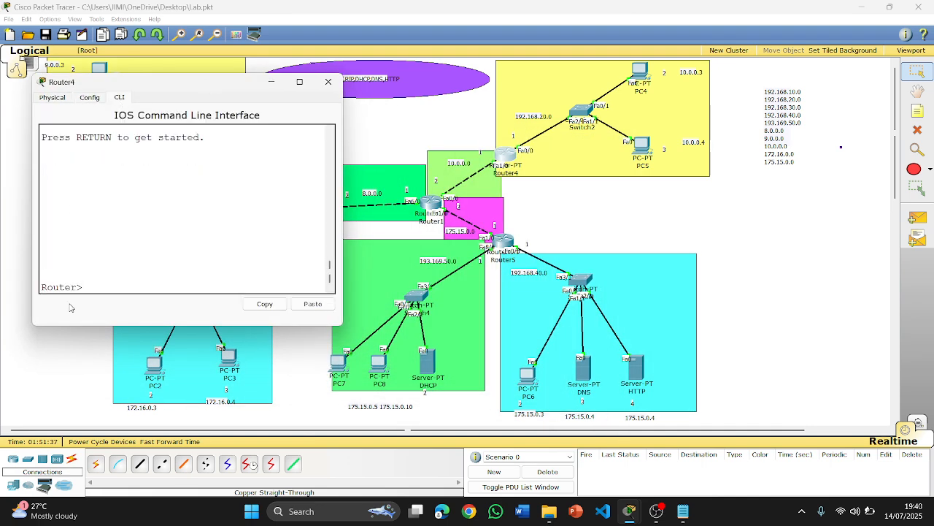
Step: Add the line "do show ip nat tr" to the end of the Router 4 Static NAT commands in the notes
{"action": "left_click", "coordinate": [684, 511]}
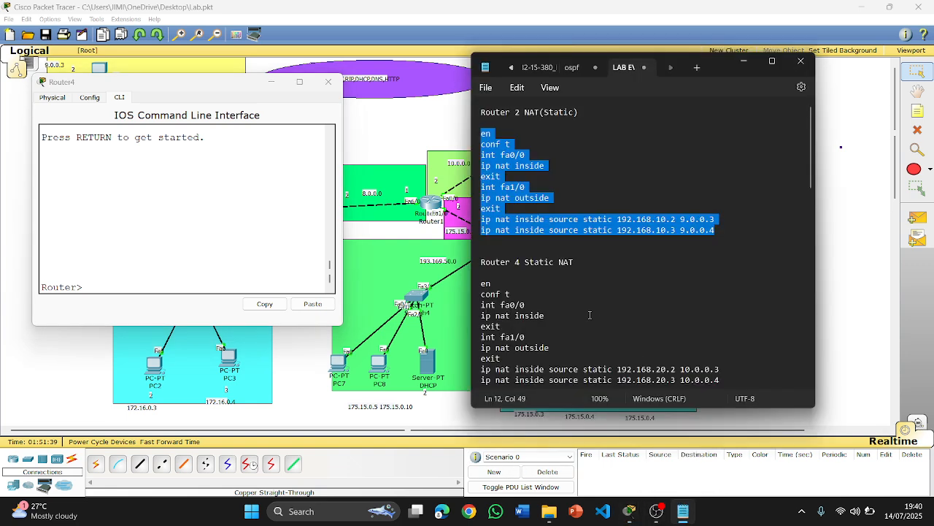
{"action": "scroll", "coordinate": [590, 315], "scroll_direction": "down", "scroll_amount": 4}
{"action": "left_click", "coordinate": [724, 265]}
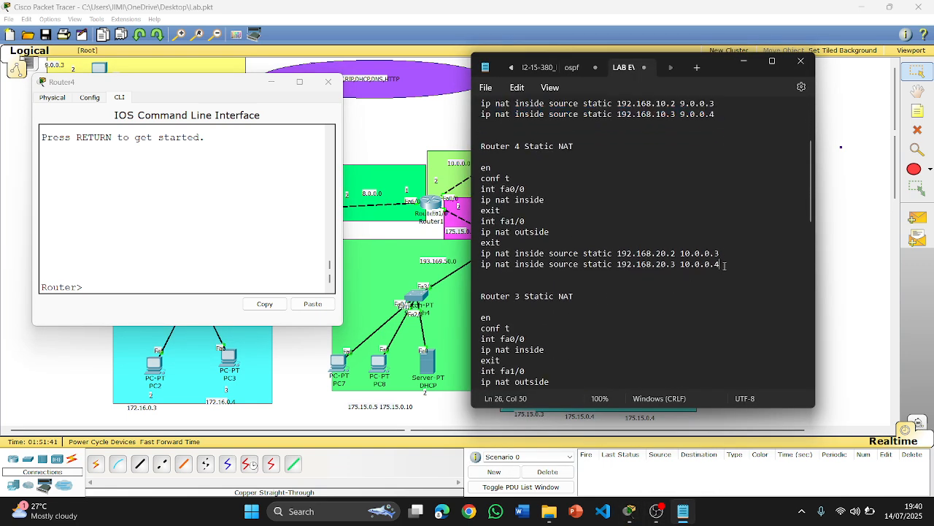
{"action": "key", "text": "Return"}
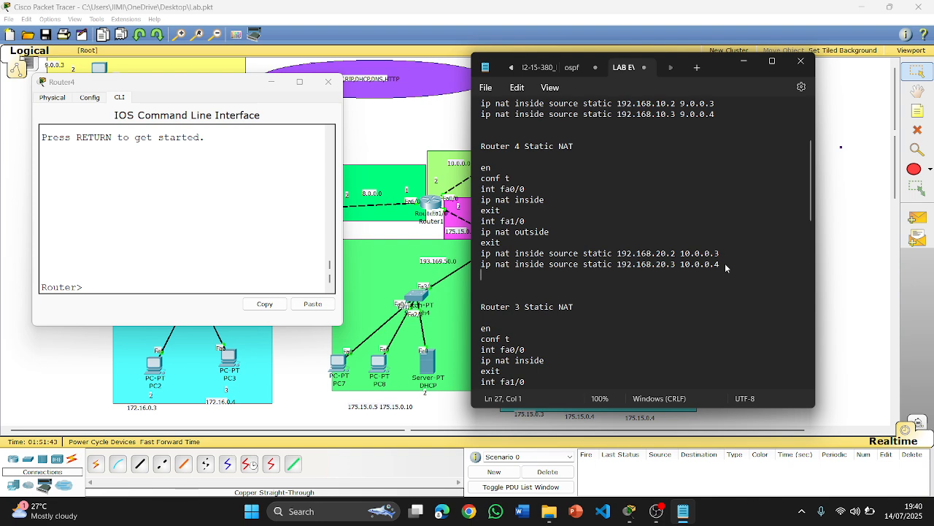
{"action": "type", "text": "do show ip nat tr"}
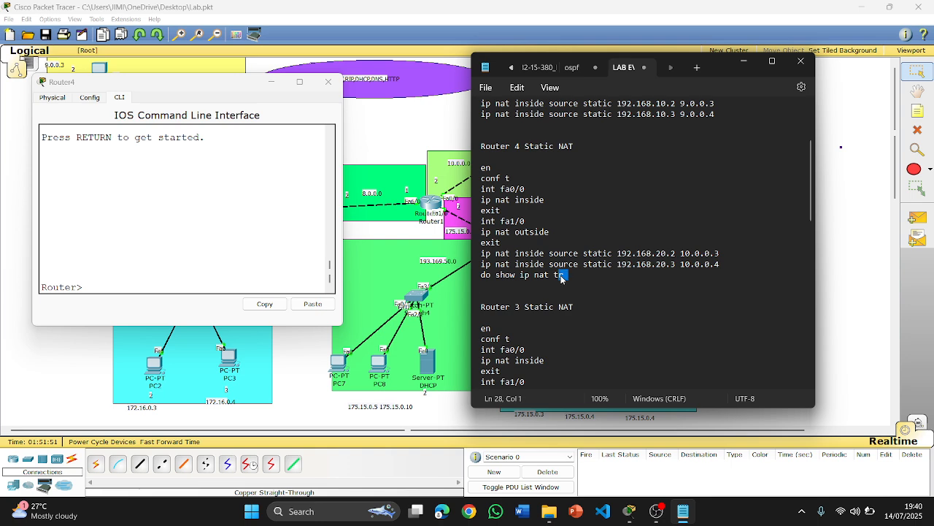
Step: Copy the Router 4 Static NAT block, run it in Router4's command line, check its translations and close the router's window
{"action": "left_click_drag", "start_coordinate": [566, 288], "coordinate": [478, 170]}
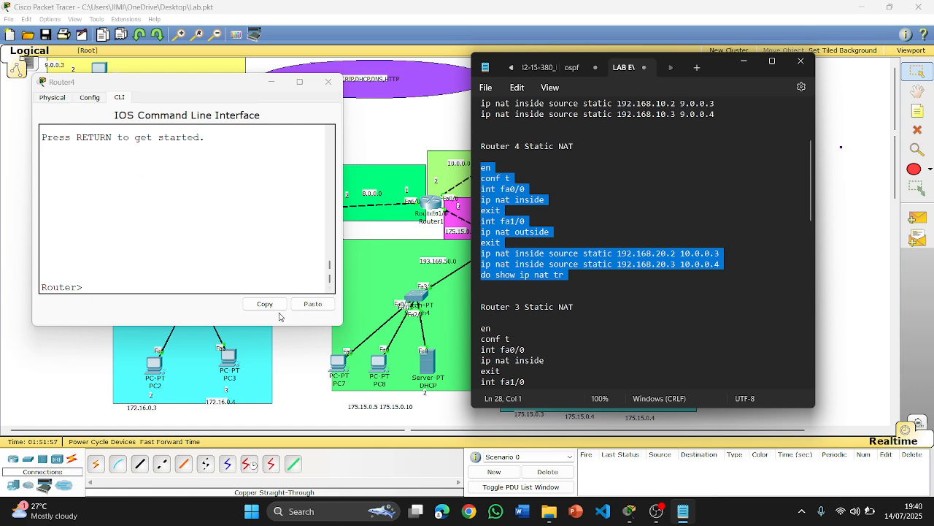
{"action": "left_click", "coordinate": [312, 303]}
{"action": "scroll", "coordinate": [98, 183], "scroll_direction": "up", "scroll_amount": 3}
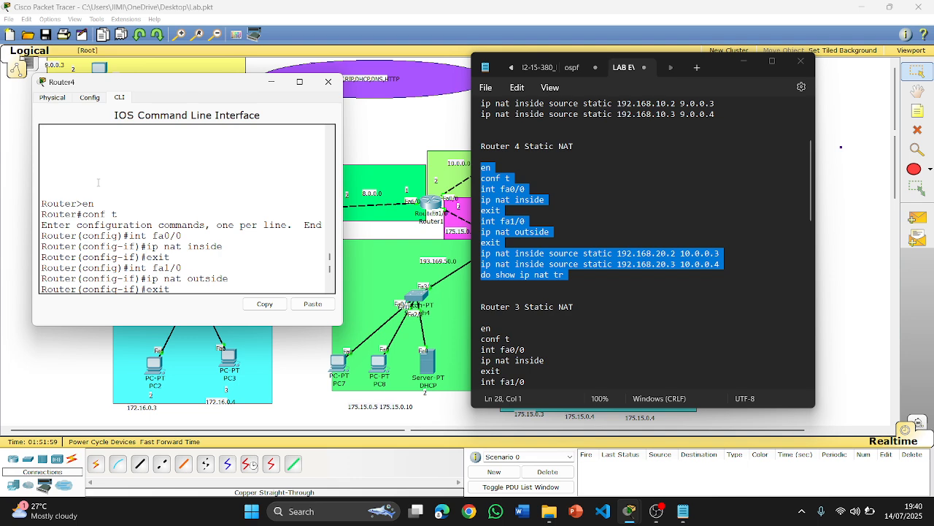
{"action": "scroll", "coordinate": [98, 182], "scroll_direction": "down", "scroll_amount": 3}
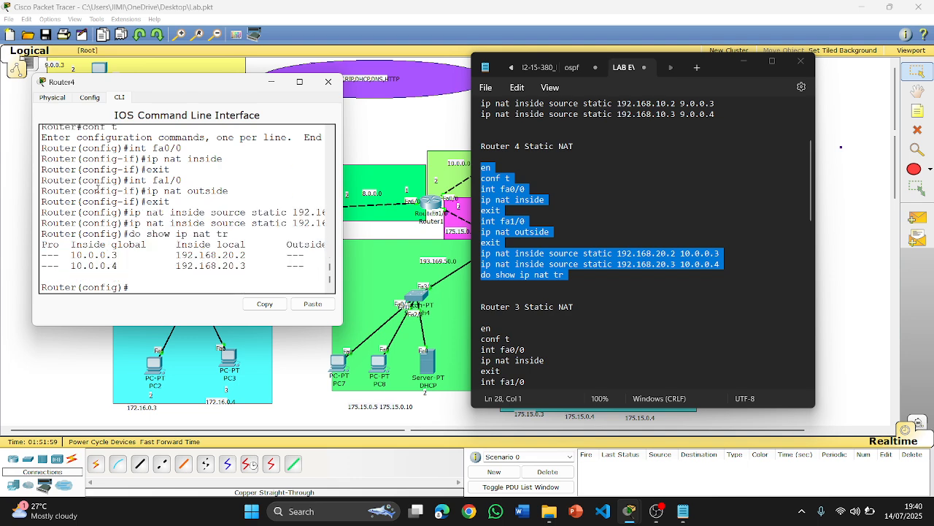
{"action": "left_click", "coordinate": [328, 81]}
Step: Open Router3 and bring up the prompt of its IOS command line
{"action": "left_click", "coordinate": [257, 251]}
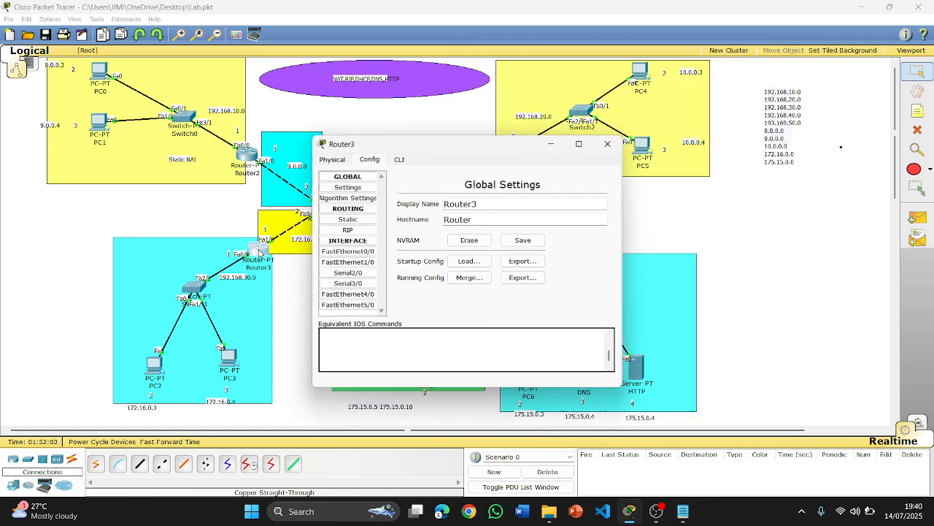
{"action": "left_click_drag", "start_coordinate": [442, 144], "coordinate": [158, 81]}
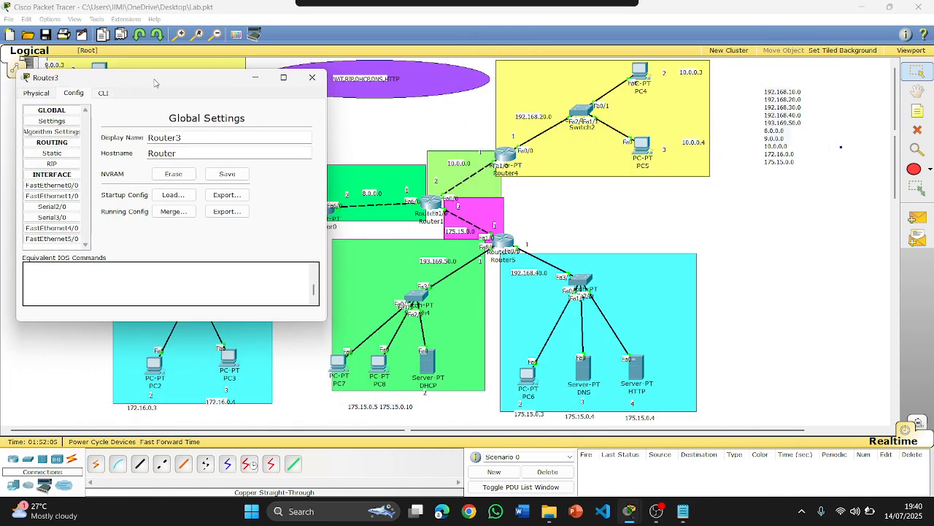
{"action": "left_click", "coordinate": [103, 93]}
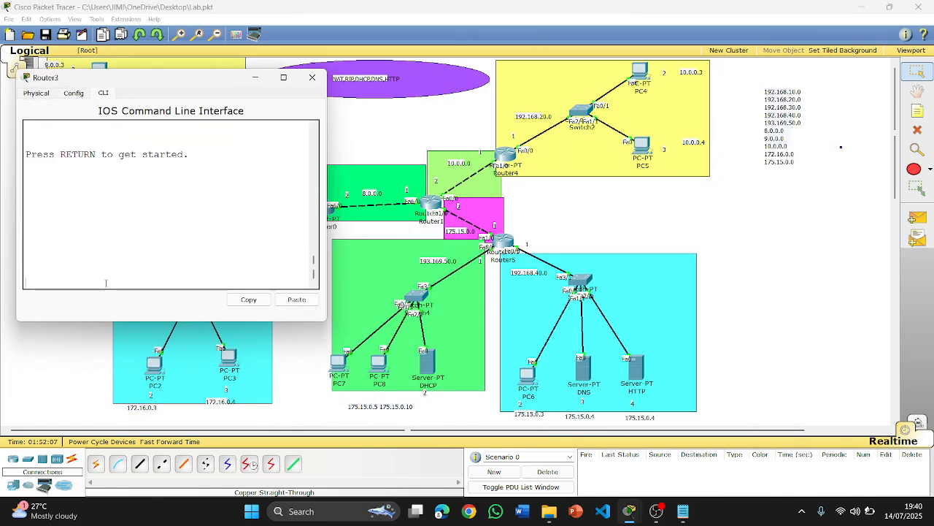
{"action": "key", "text": "Return"}
Step: Move the "do show ip nat tr" line to the end of the Router 3 Static NAT block and run that block in Router3's command line
{"action": "left_click", "coordinate": [684, 507]}
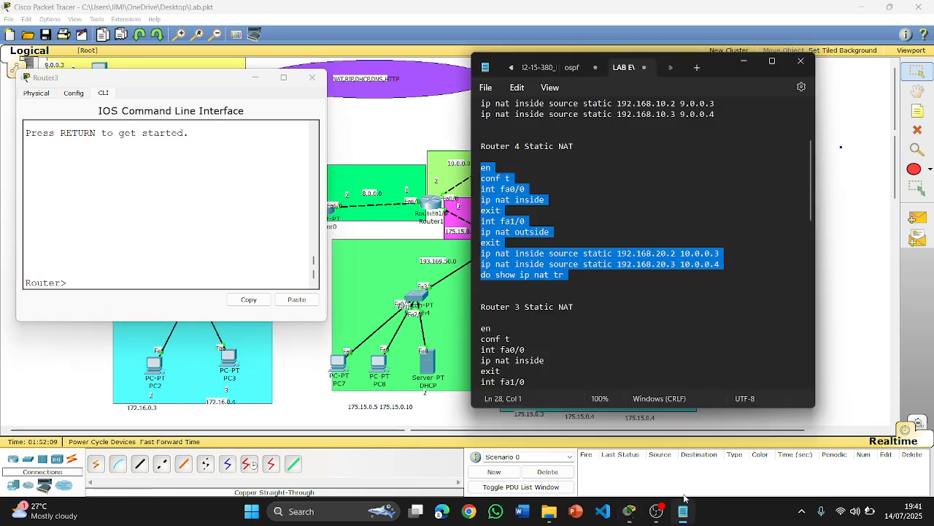
{"action": "scroll", "coordinate": [592, 193], "scroll_direction": "down", "scroll_amount": 4}
{"action": "left_click", "coordinate": [592, 191]}
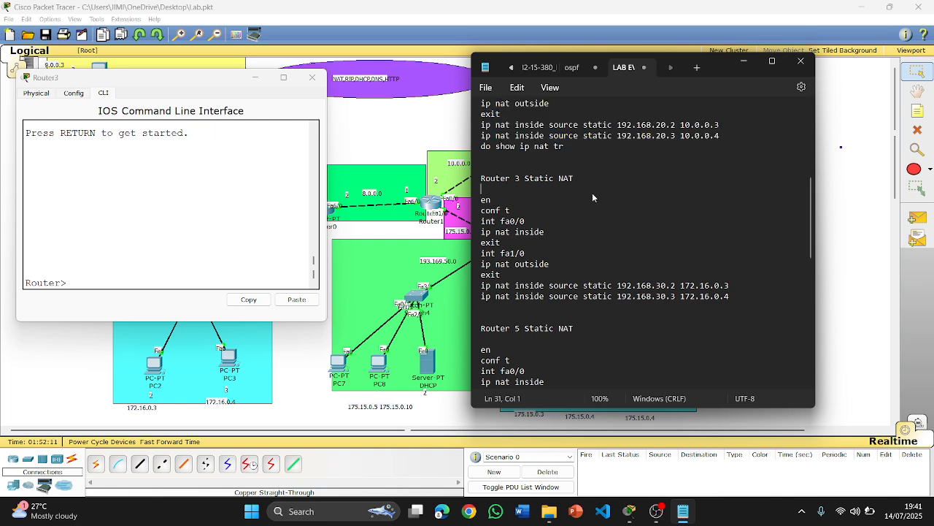
{"action": "scroll", "coordinate": [590, 174], "scroll_direction": "down", "scroll_amount": 1}
{"action": "left_click_drag", "start_coordinate": [565, 115], "coordinate": [462, 173]}
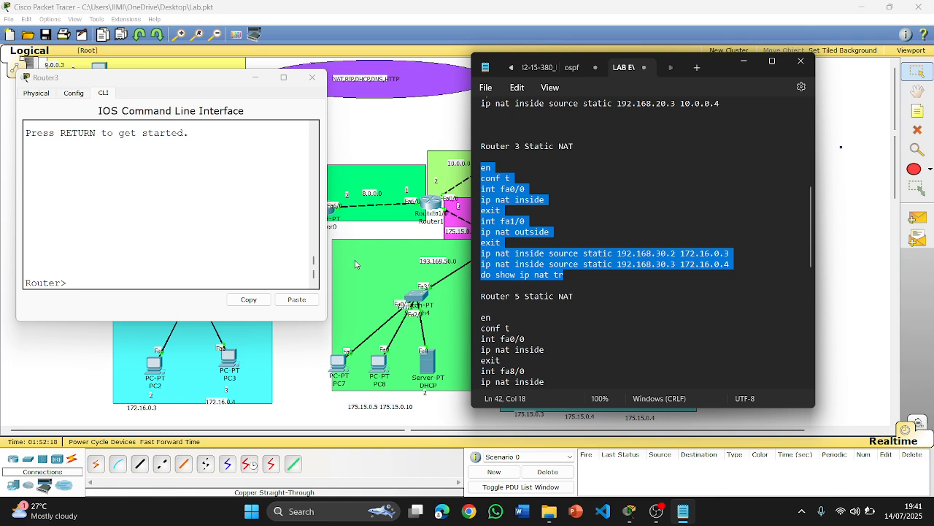
{"action": "left_click", "coordinate": [296, 300]}
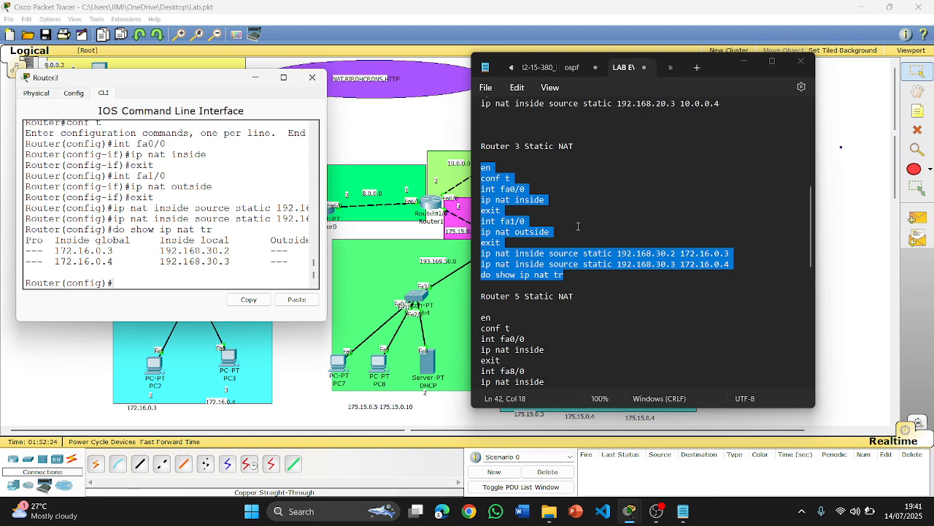
Step: Move the "do show ip nat tr" line below the Router 5 Static NAT commands in the notes, and copy that block
{"action": "scroll", "coordinate": [582, 232], "scroll_direction": "down", "scroll_amount": 3}
{"action": "scroll", "coordinate": [582, 232], "scroll_direction": "down", "scroll_amount": 2}
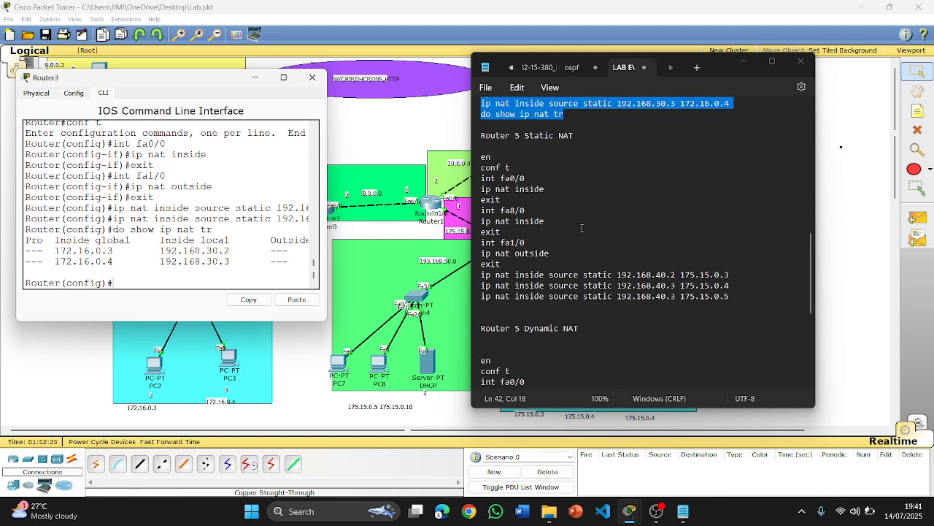
{"action": "left_click", "coordinate": [637, 195]}
{"action": "left_click_drag", "start_coordinate": [563, 124], "coordinate": [502, 319]}
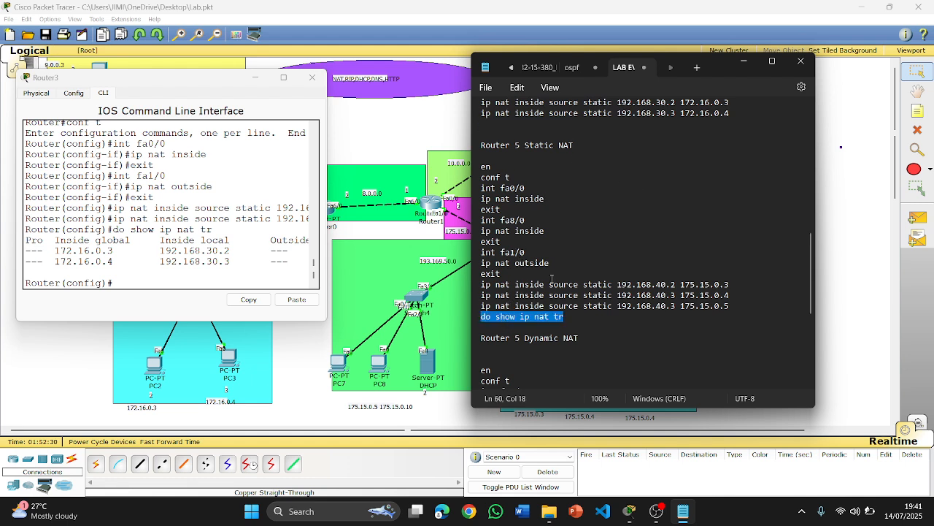
{"action": "left_click", "coordinate": [602, 325]}
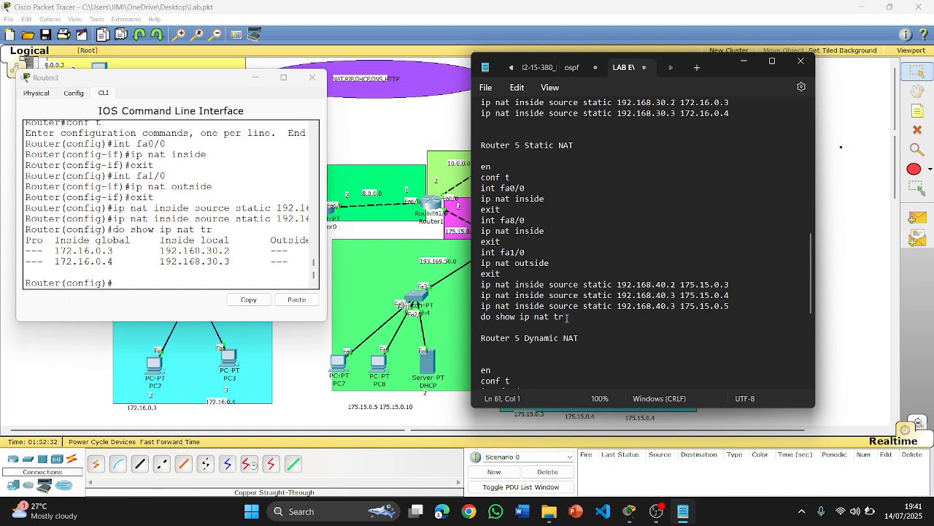
{"action": "left_click_drag", "start_coordinate": [564, 317], "coordinate": [476, 176]}
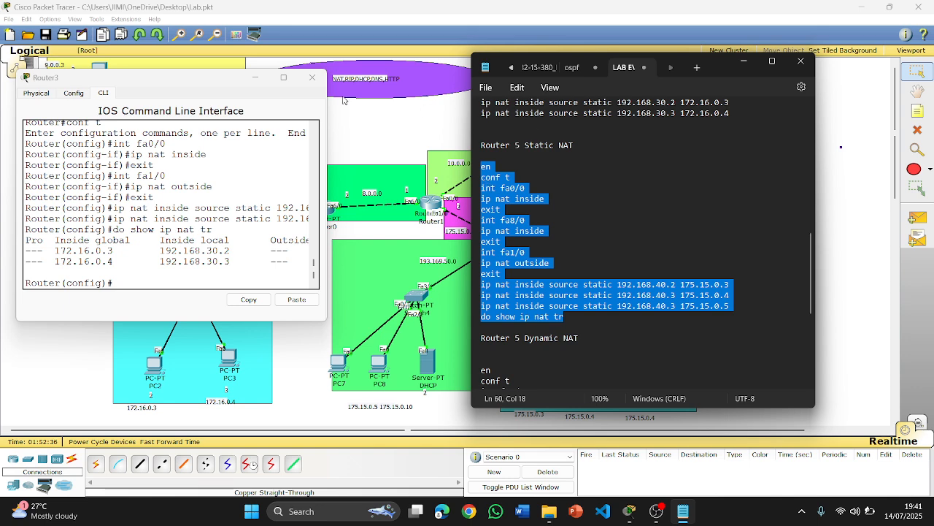
Step: Close Router3's window and run the copied static NAT commands in Router5's command line
{"action": "left_click", "coordinate": [312, 77]}
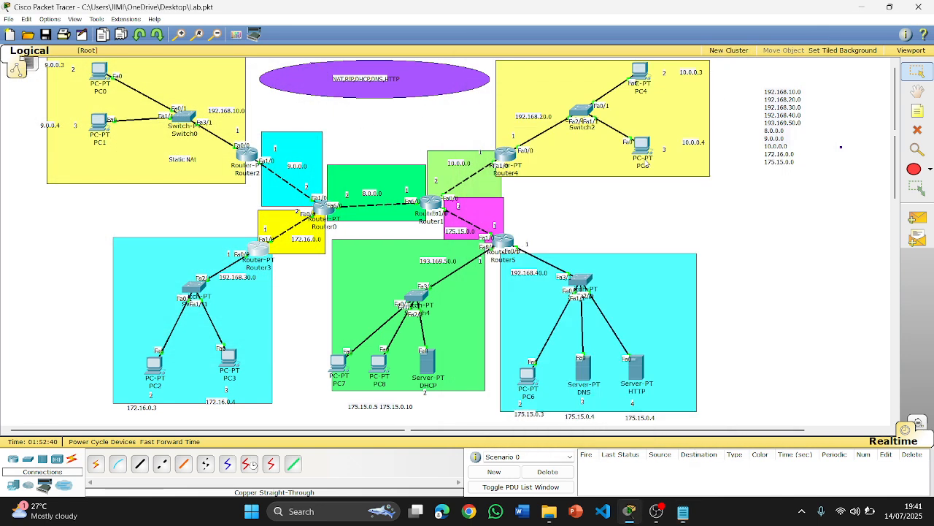
{"action": "left_click", "coordinate": [743, 62]}
{"action": "left_click", "coordinate": [503, 239]}
{"action": "left_click", "coordinate": [398, 160]}
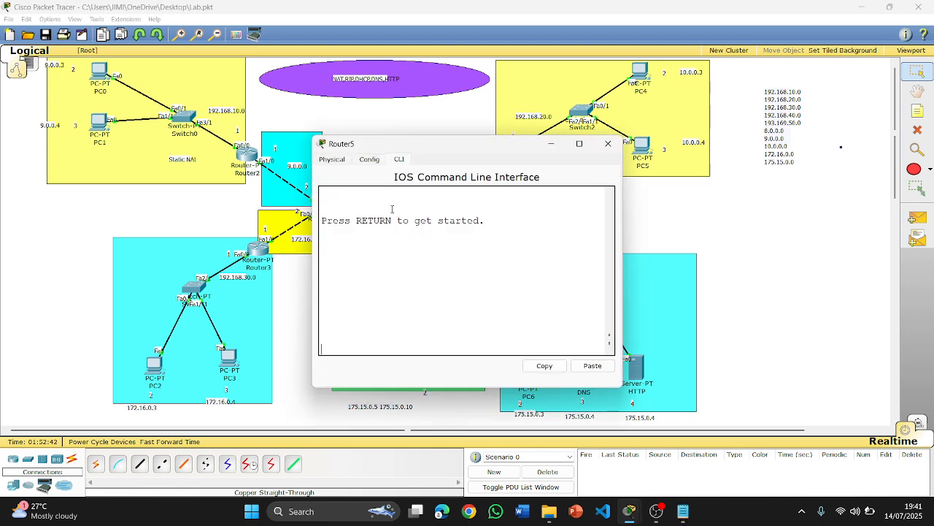
{"action": "key", "text": "Return"}
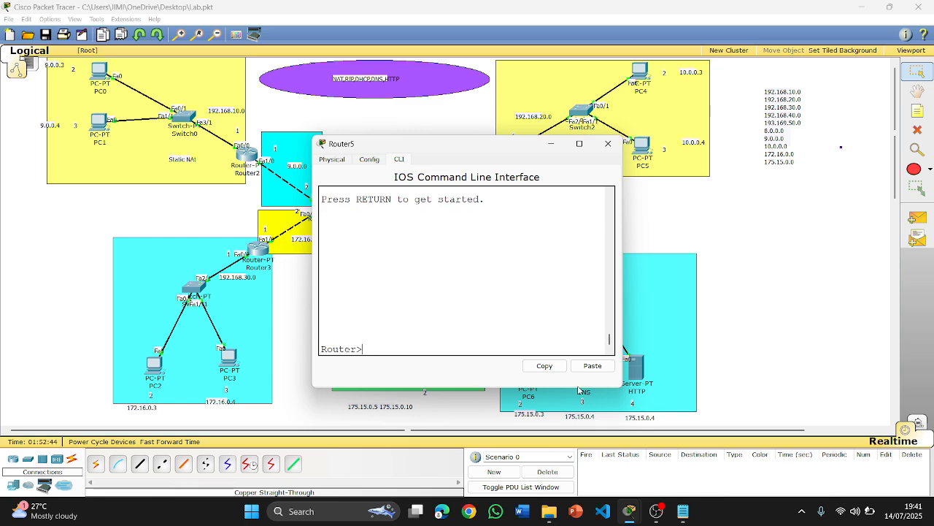
{"action": "left_click", "coordinate": [591, 366]}
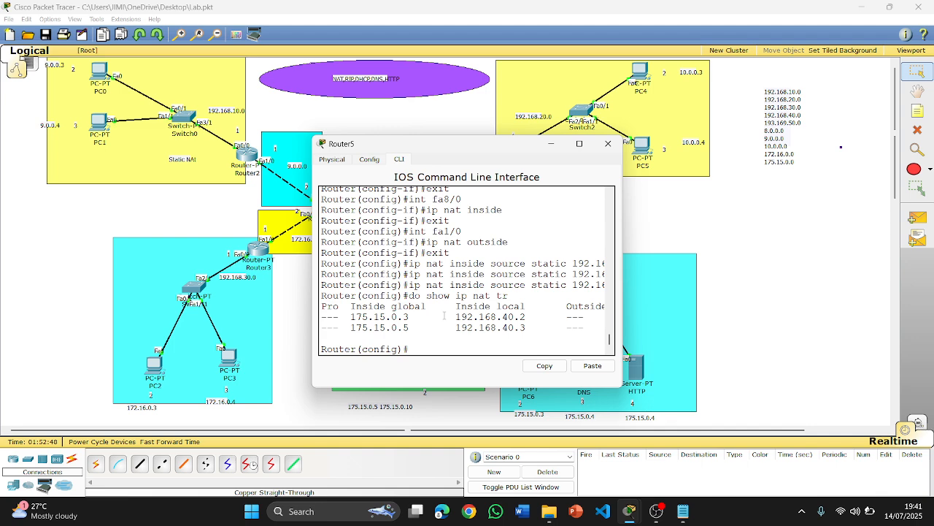
Step: Exit Router5's configuration session and return to the "Router>" prompt
{"action": "key", "text": "Return"}
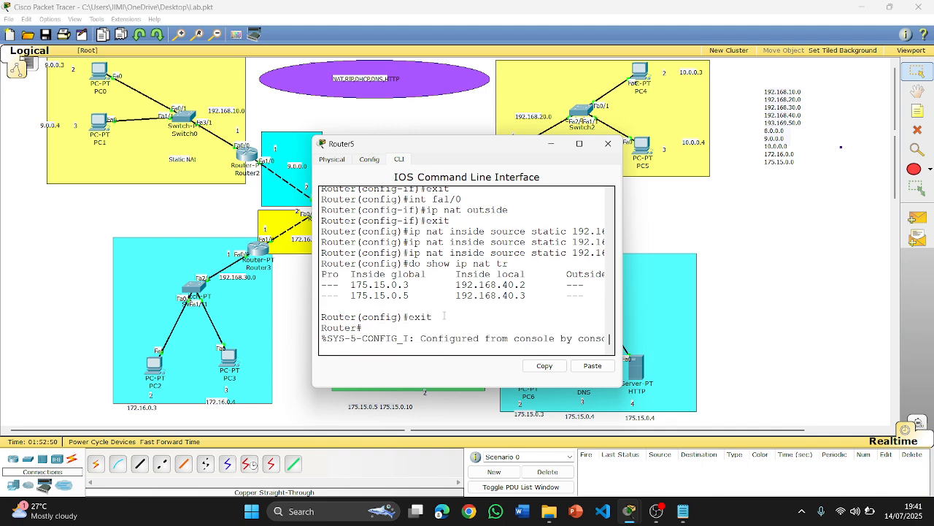
{"action": "key", "text": "Return"}
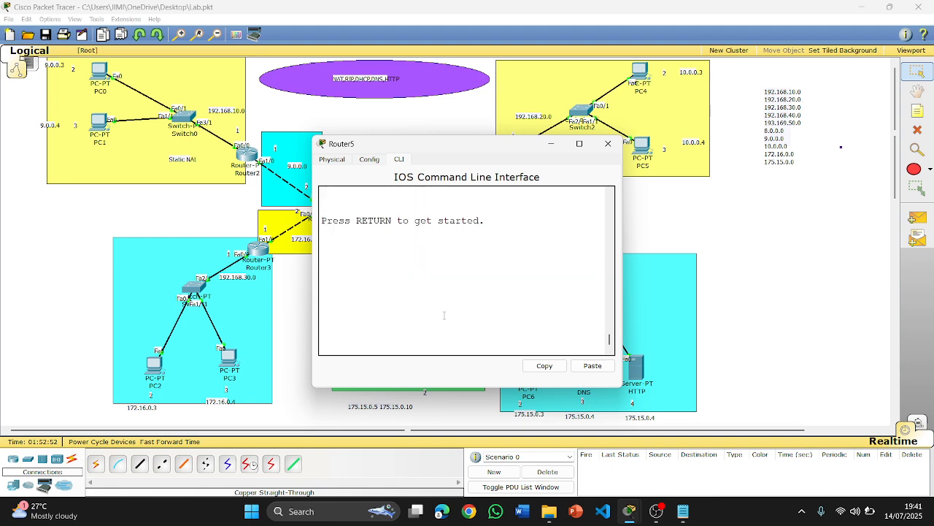
{"action": "key", "text": "Return"}
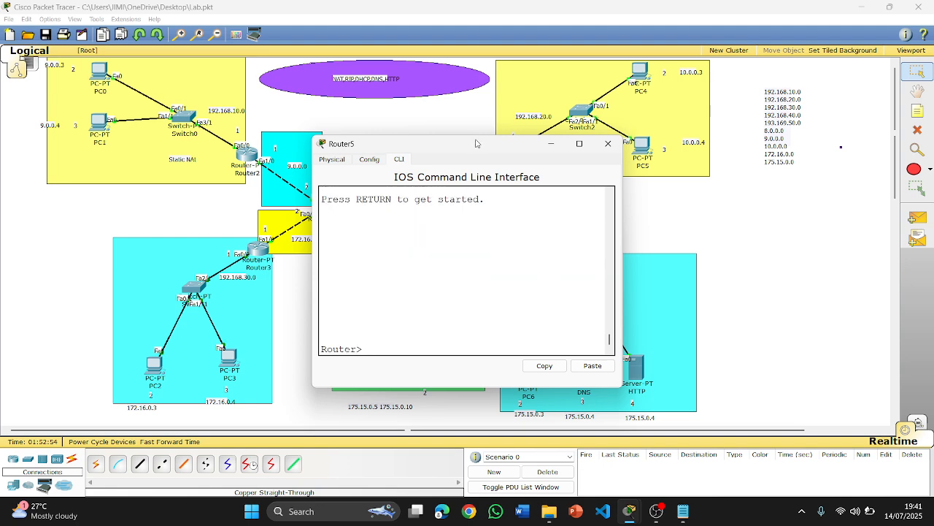
{"action": "left_click_drag", "start_coordinate": [470, 143], "coordinate": [285, 60]}
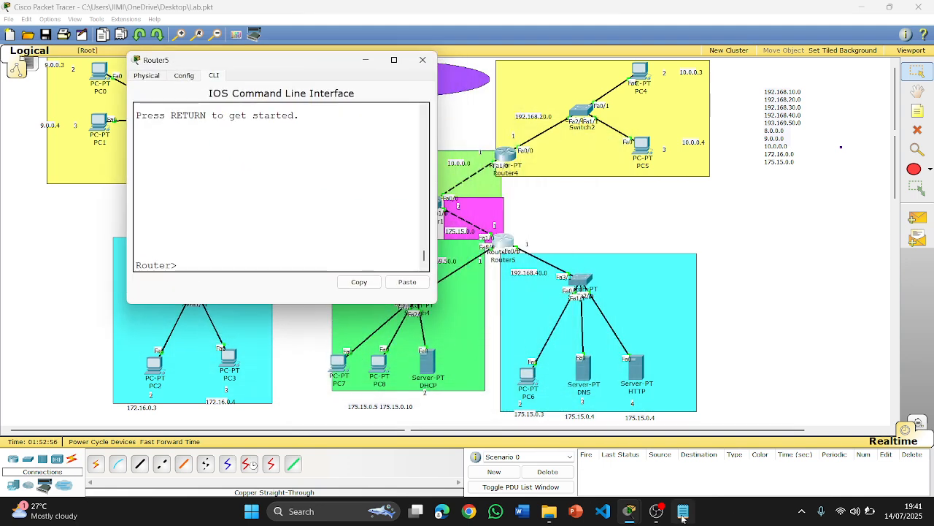
Step: Add "do show ip nat st" to the end of the Router 5 Dynamic NAT commands in the notes, and run the block in Router5's command line
{"action": "mouse_move", "coordinate": [685, 518]}
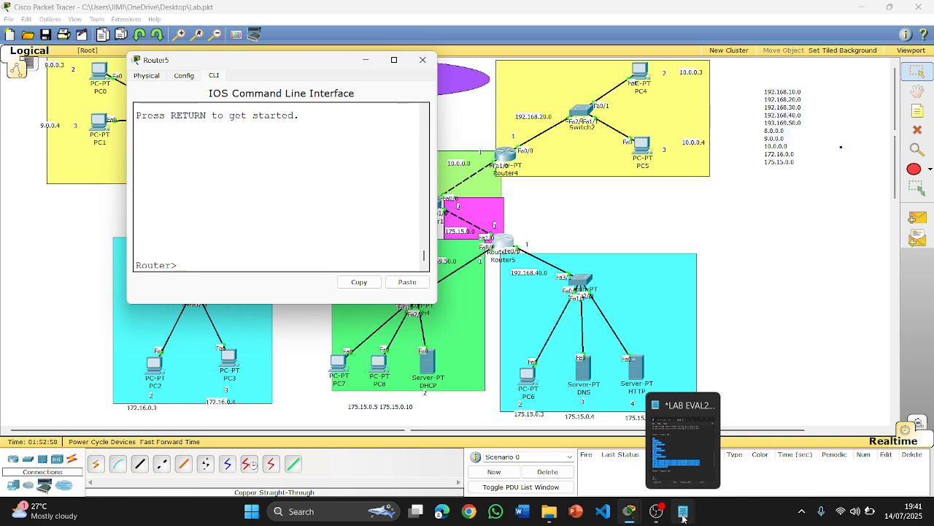
{"action": "left_click", "coordinate": [685, 515]}
{"action": "scroll", "coordinate": [553, 306], "scroll_direction": "down", "scroll_amount": 2}
{"action": "scroll", "coordinate": [555, 311], "scroll_direction": "down", "scroll_amount": 1}
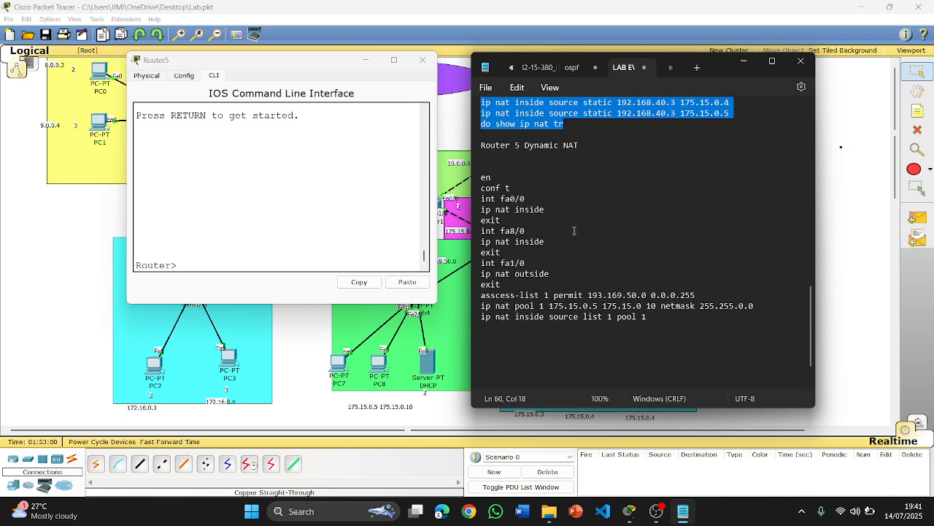
{"action": "left_click", "coordinate": [658, 317]}
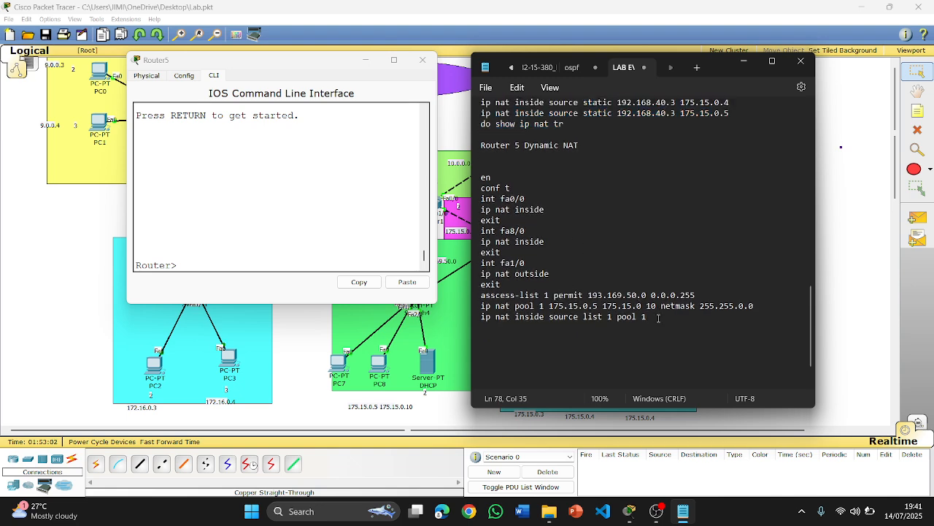
{"action": "key", "text": "Return"}
{"action": "type", "text": "do show "}
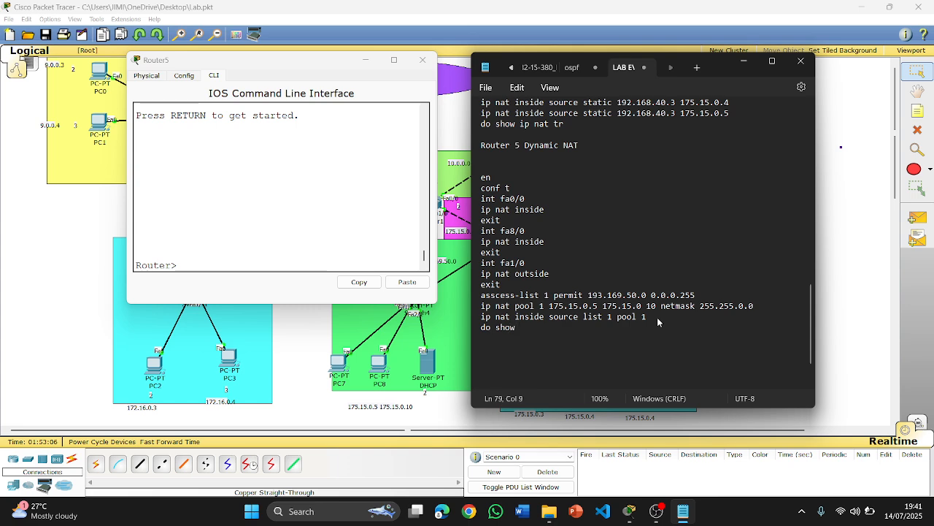
{"action": "type", "text": "ip nat st"}
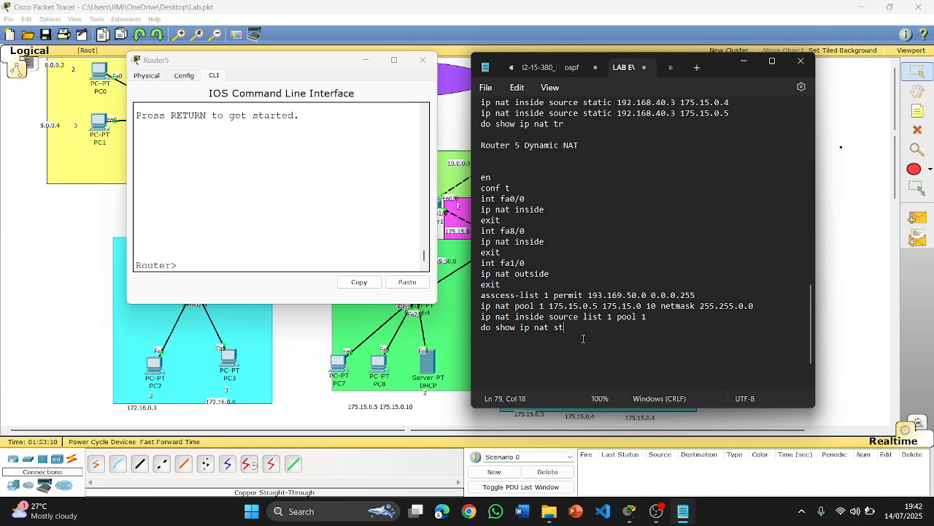
{"action": "left_click_drag", "start_coordinate": [584, 339], "coordinate": [477, 189]}
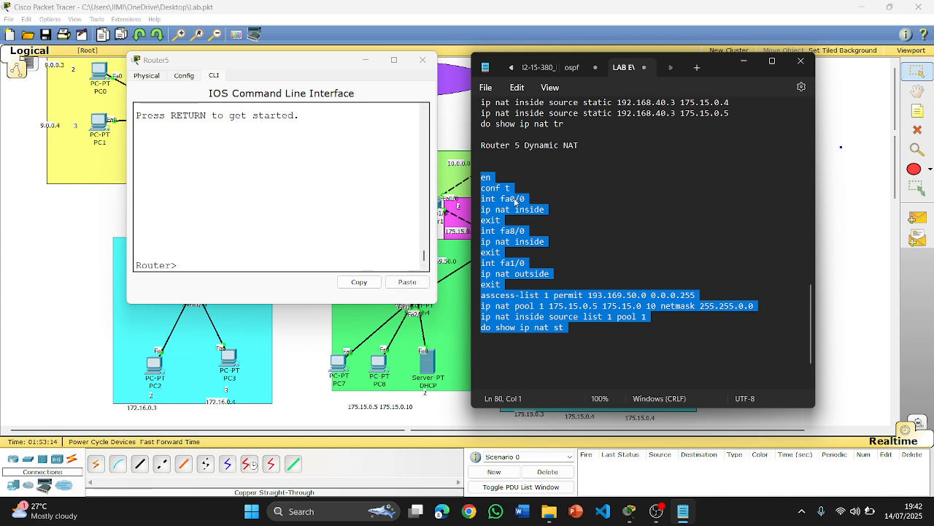
{"action": "left_click", "coordinate": [407, 283]}
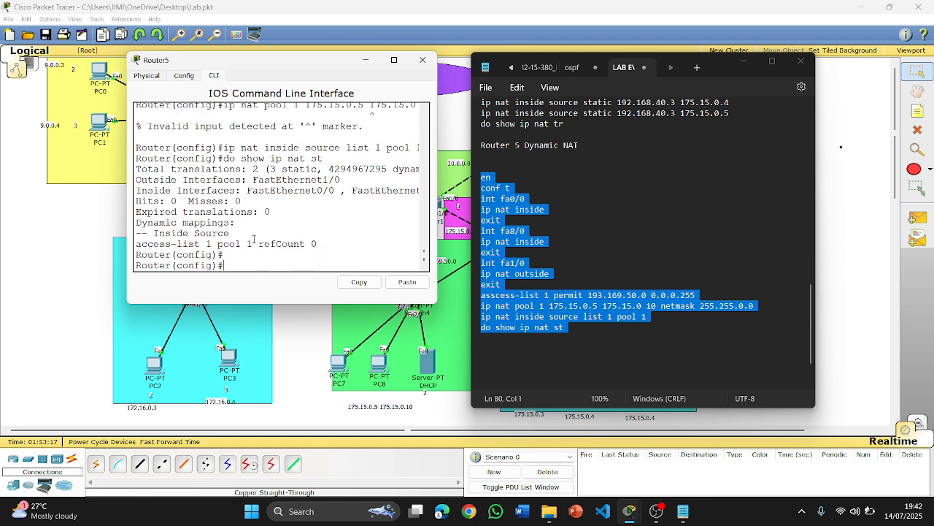
Step: Correct the misspelled command to "access-list 1 permit 193.169.50.0 0.0.0.255" in the Router 5 Dynamic NAT notes, and copy the whole block
{"action": "scroll", "coordinate": [270, 241], "scroll_direction": "up", "scroll_amount": 3}
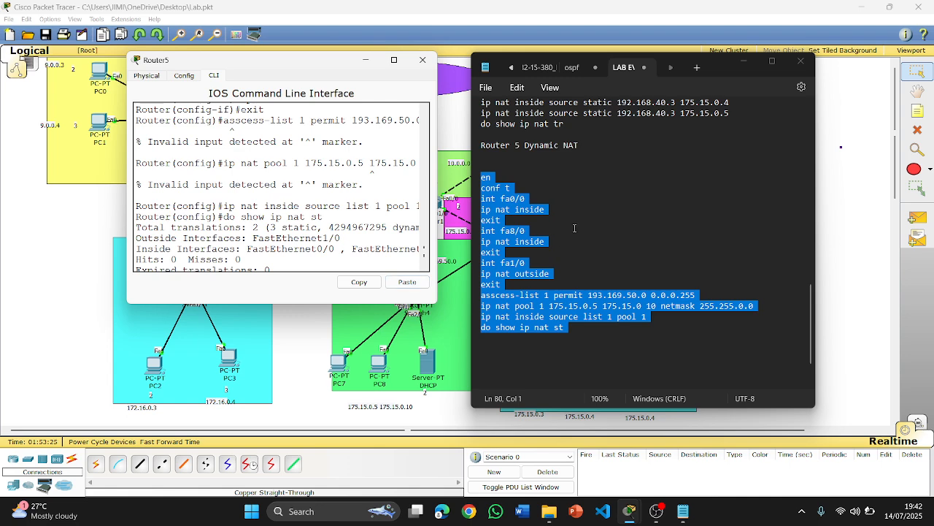
{"action": "left_click", "coordinate": [594, 255]}
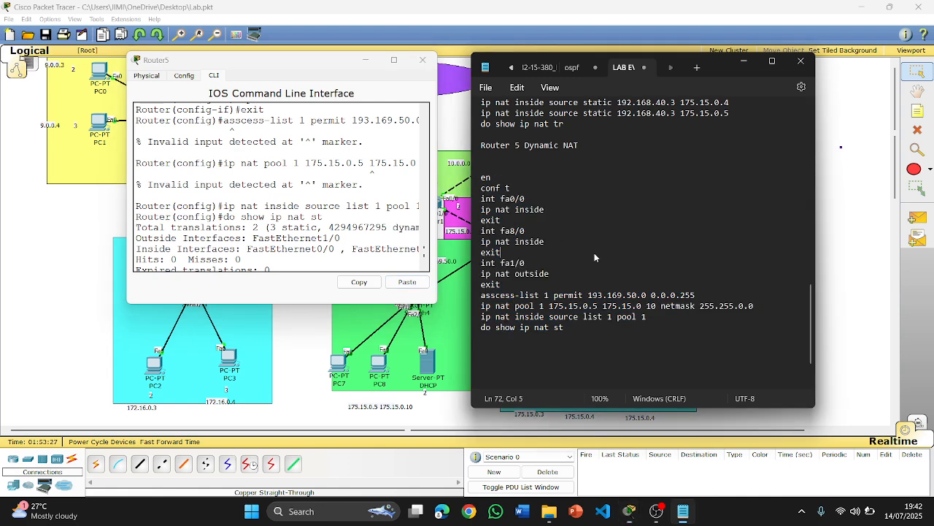
{"action": "left_click", "coordinate": [496, 295]}
{"action": "key", "text": "BackSpace"}
{"action": "key", "text": "BackSpace"}
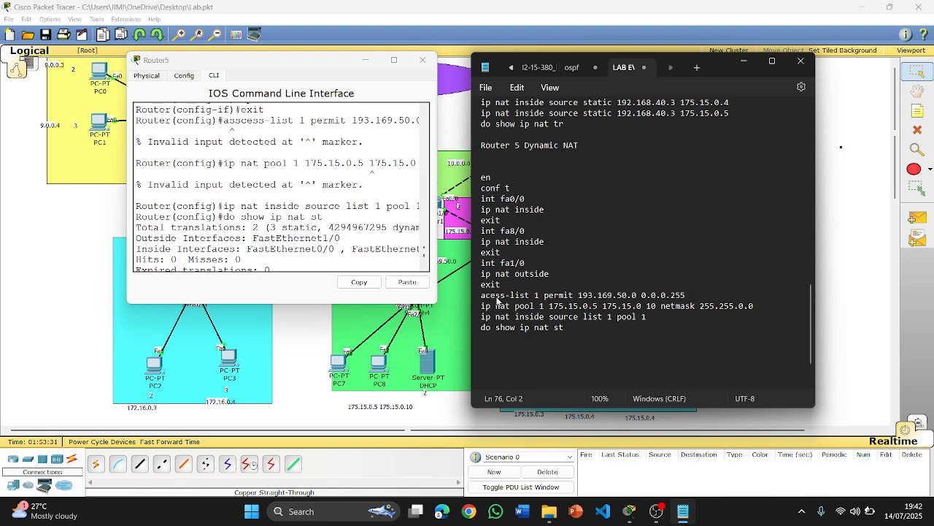
{"action": "type", "text": "c"}
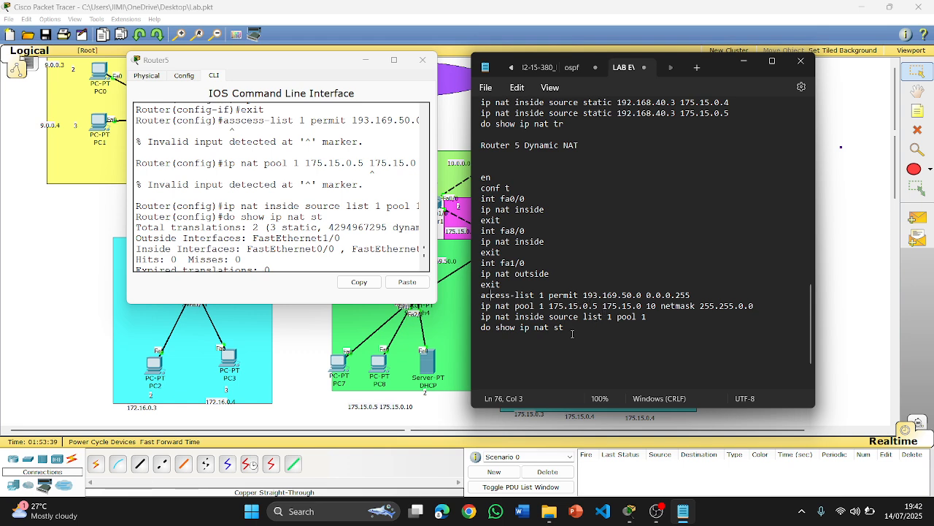
{"action": "left_click_drag", "start_coordinate": [574, 339], "coordinate": [482, 181]}
{"action": "key", "text": "ctrl+c"}
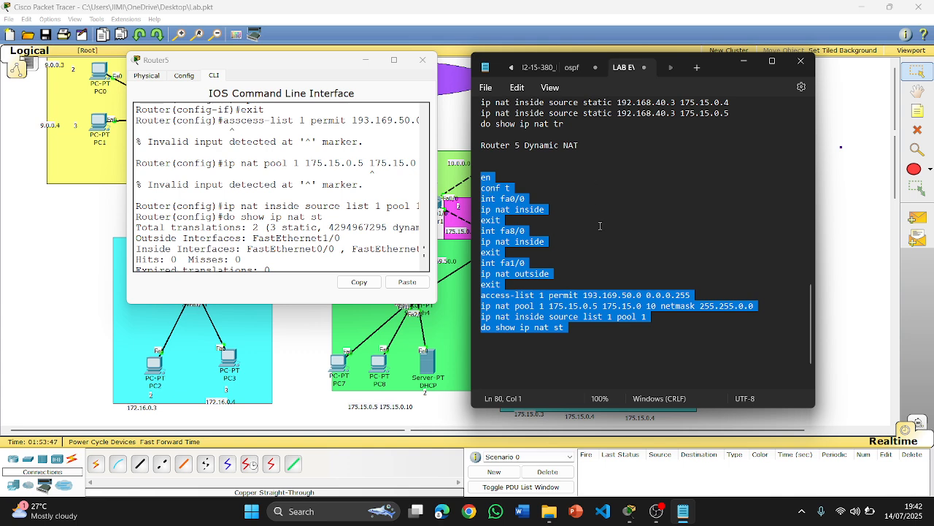
Step: Exit Router5's configuration session to the "Router>" prompt and run the copied dynamic NAT commands there
{"action": "scroll", "coordinate": [239, 184], "scroll_direction": "up", "scroll_amount": 2}
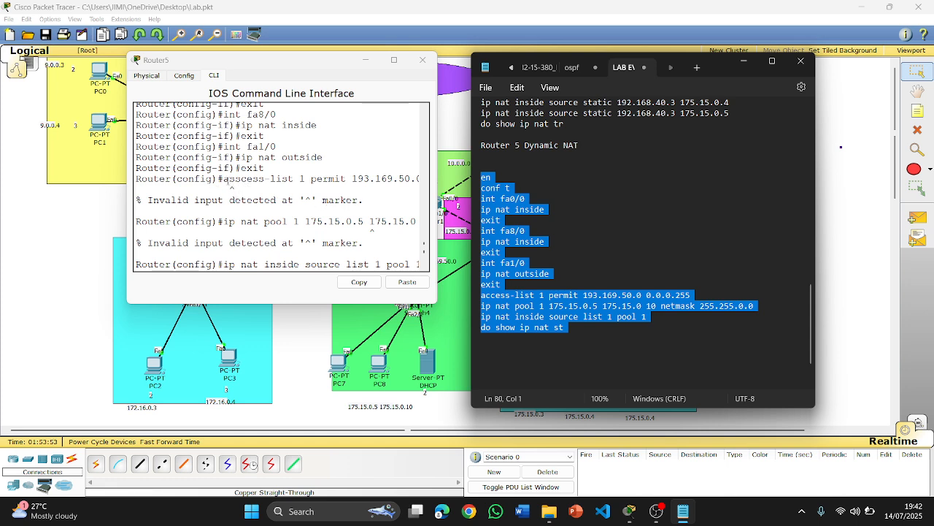
{"action": "left_click_drag", "start_coordinate": [225, 179], "coordinate": [265, 179]}
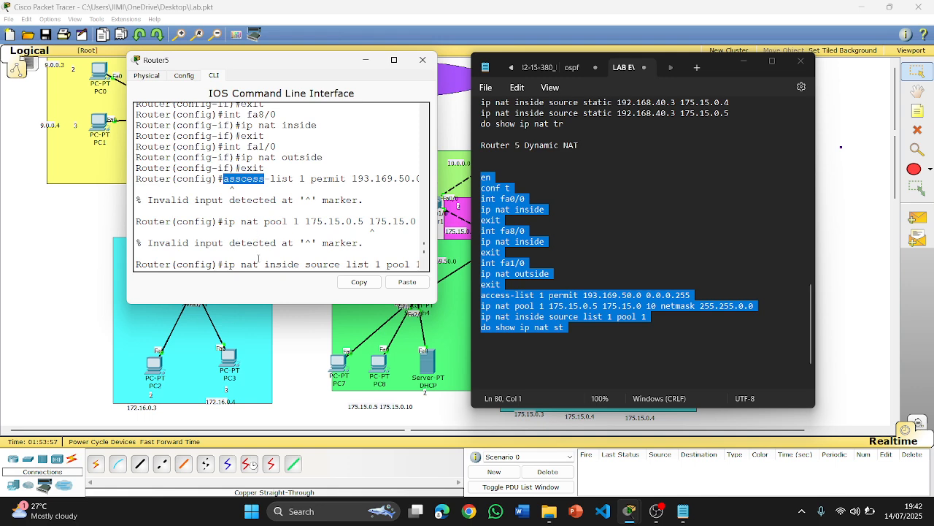
{"action": "scroll", "coordinate": [262, 242], "scroll_direction": "down", "scroll_amount": 4}
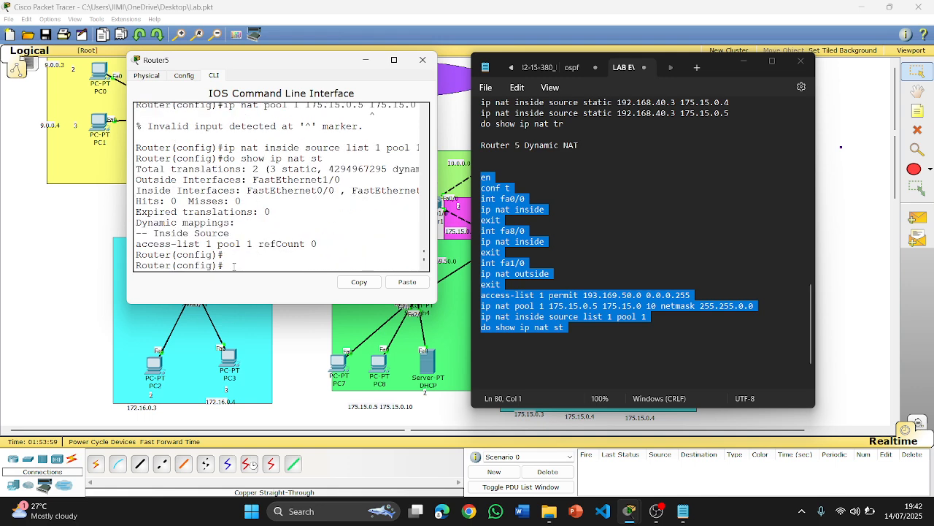
{"action": "type", "text": "exit"}
{"action": "key", "text": "Return"}
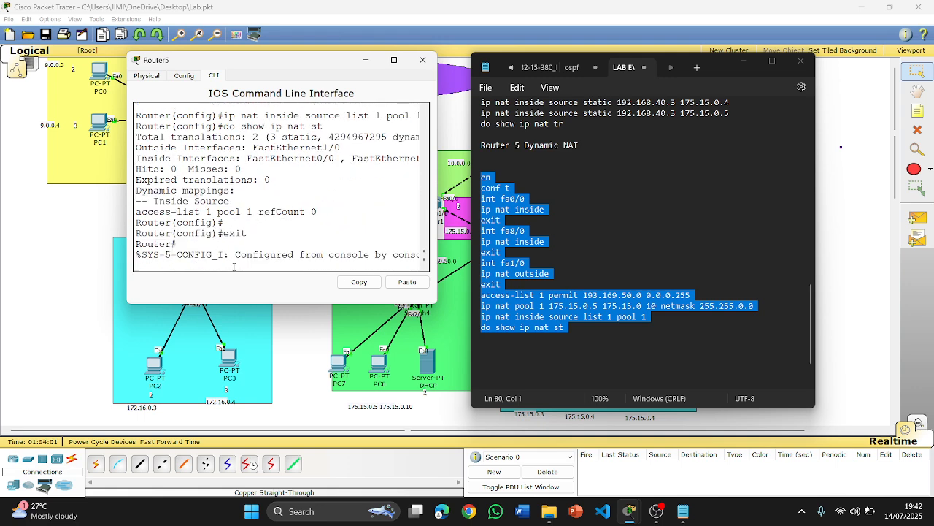
{"action": "type", "text": "exit"}
{"action": "key", "text": "Return"}
{"action": "key", "text": "Return"}
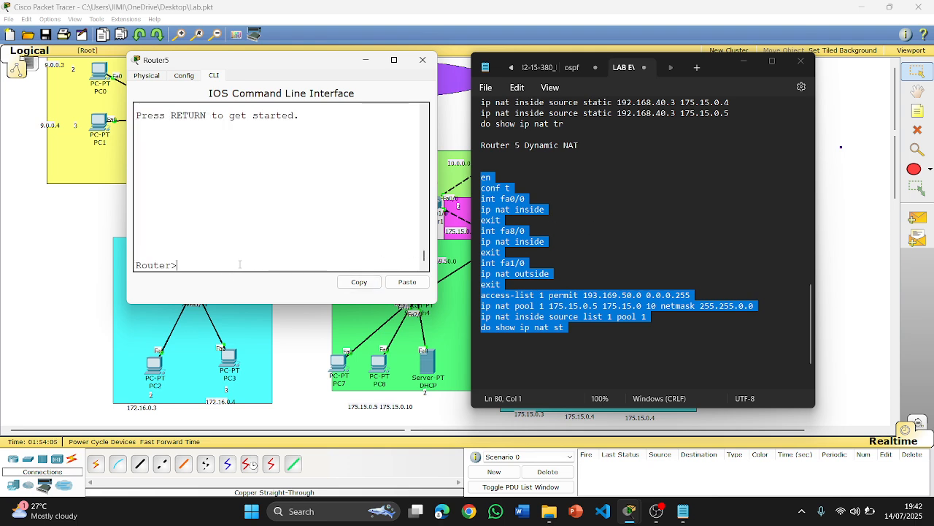
{"action": "left_click", "coordinate": [407, 282]}
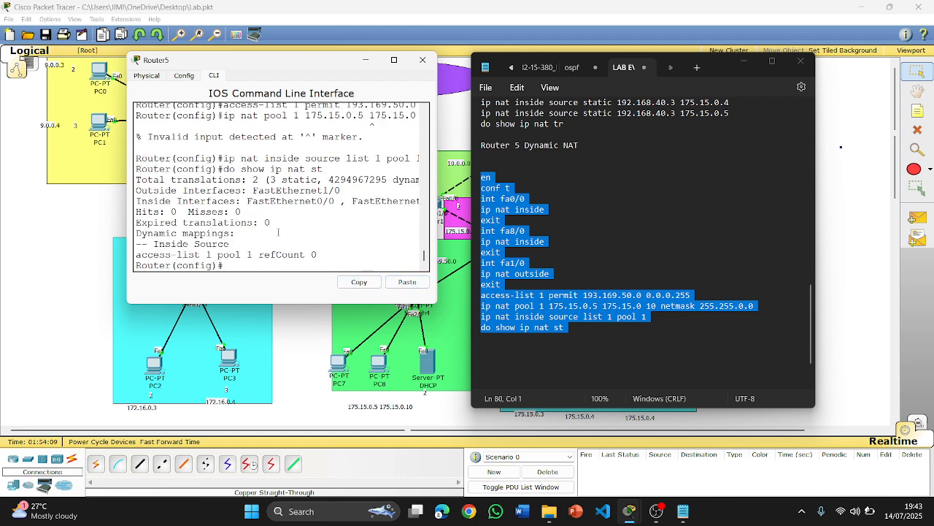
Step: Examine Router5's output for the access-list, NAT pool and NAT statistics commands, widening the window to read the full lines
{"action": "scroll", "coordinate": [312, 227], "scroll_direction": "up", "scroll_amount": 1}
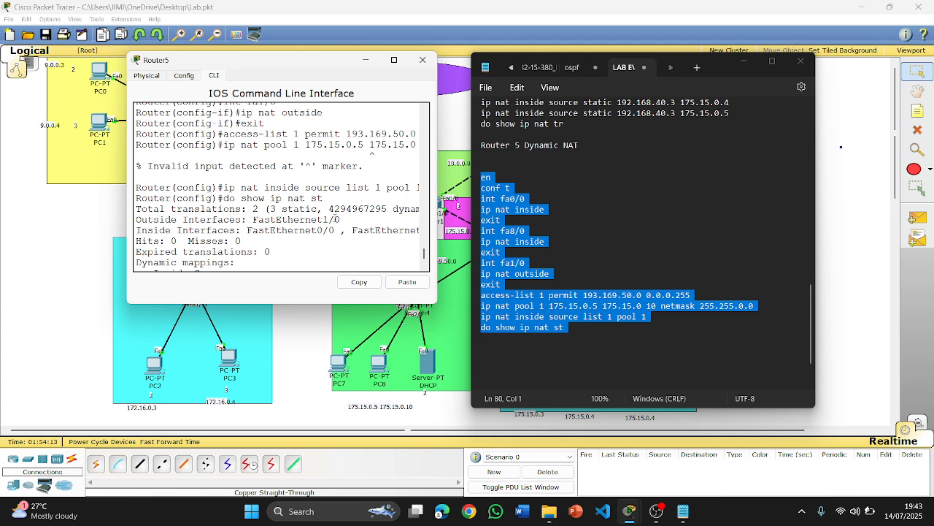
{"action": "left_click", "coordinate": [598, 223]}
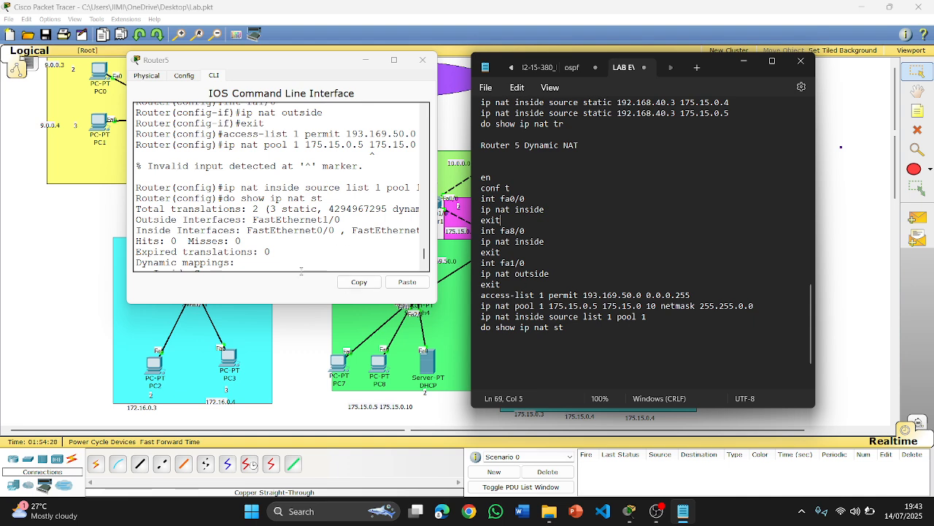
{"action": "scroll", "coordinate": [275, 244], "scroll_direction": "up", "scroll_amount": 5}
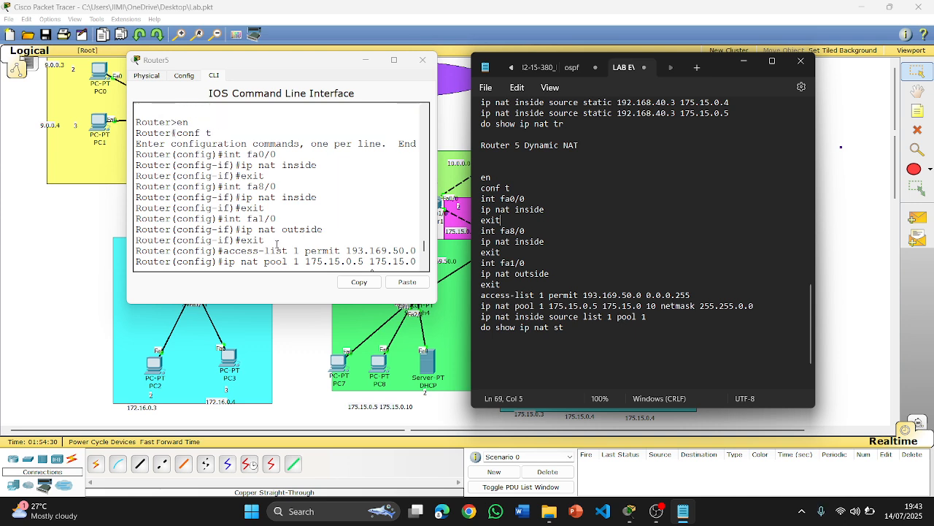
{"action": "scroll", "coordinate": [277, 244], "scroll_direction": "down", "scroll_amount": 4}
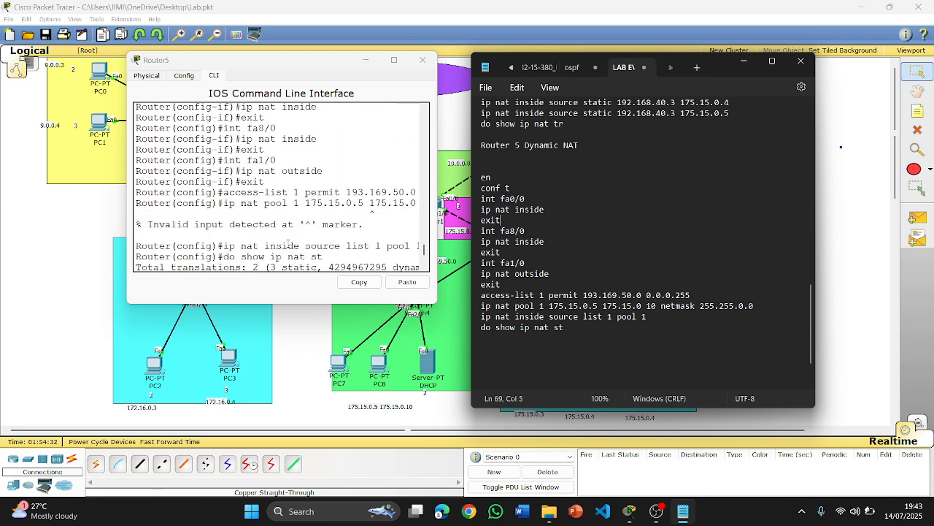
{"action": "scroll", "coordinate": [310, 263], "scroll_direction": "down", "scroll_amount": 2}
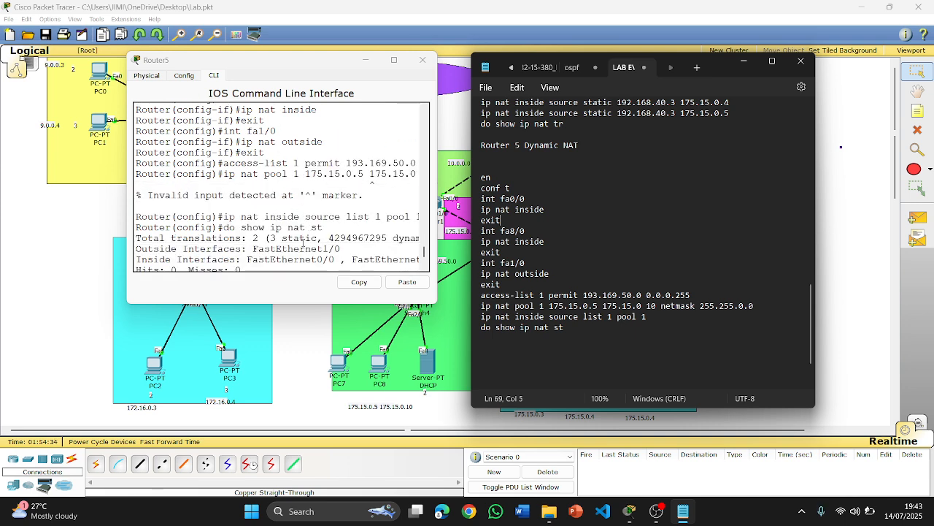
{"action": "scroll", "coordinate": [296, 252], "scroll_direction": "down", "scroll_amount": 2}
{"action": "scroll", "coordinate": [288, 257], "scroll_direction": "up", "scroll_amount": 2}
{"action": "left_click_drag", "start_coordinate": [128, 192], "coordinate": [24, 188]}
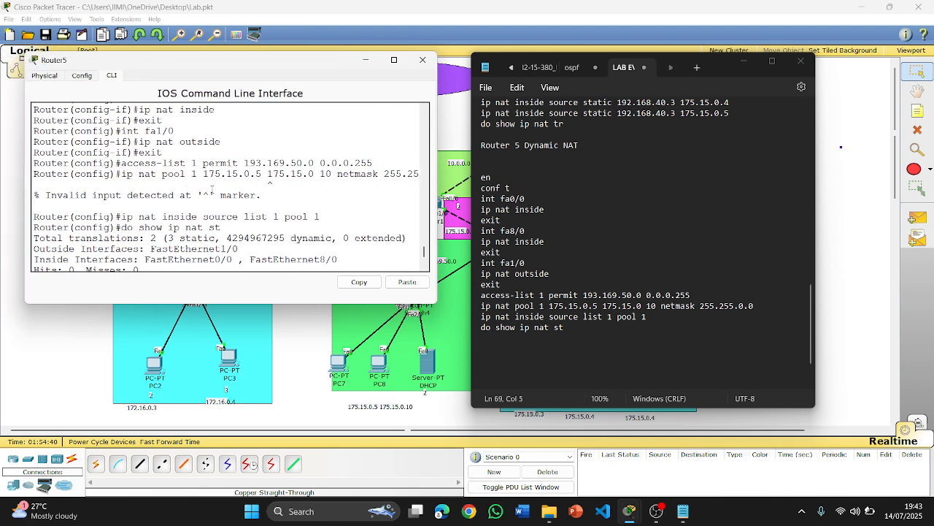
{"action": "scroll", "coordinate": [349, 195], "scroll_direction": "up", "scroll_amount": 1}
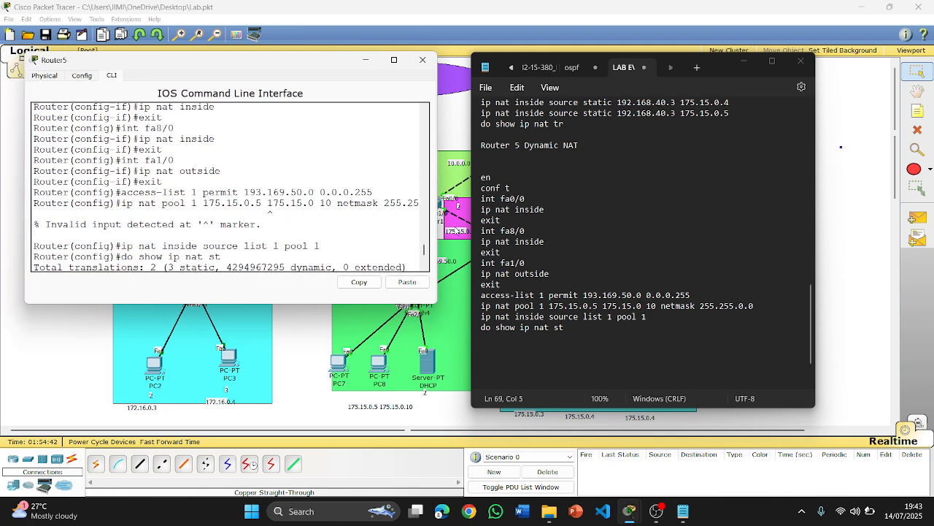
{"action": "mouse_move", "coordinate": [437, 229]}
{"action": "left_mouse_down"}
{"action": "mouse_move", "coordinate": [494, 226]}
{"action": "mouse_move", "coordinate": [453, 225]}
{"action": "left_mouse_up"}
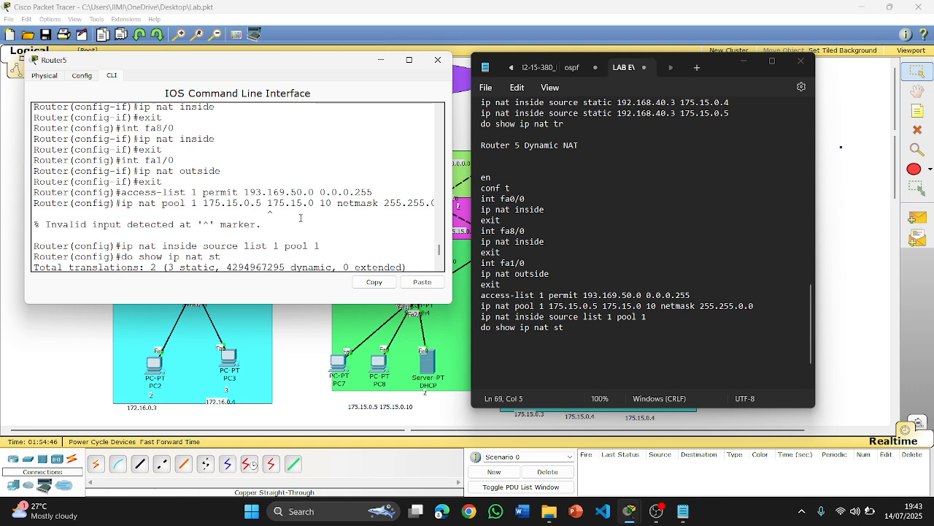
{"action": "scroll", "coordinate": [303, 219], "scroll_direction": "down", "scroll_amount": 1}
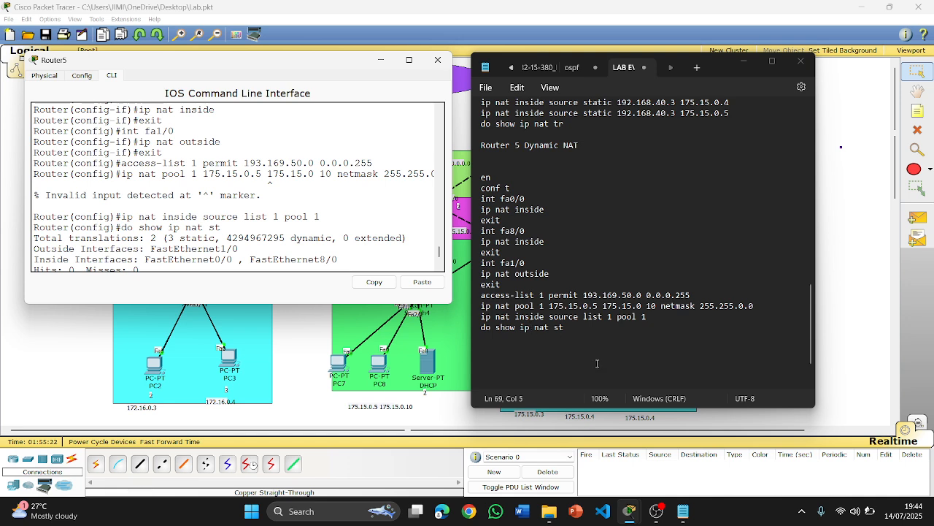
Step: Set the NAT pool's end address to 175.15.0.20 in the Router 5 Dynamic NAT notes, and select that command block
{"action": "left_click", "coordinate": [604, 306]}
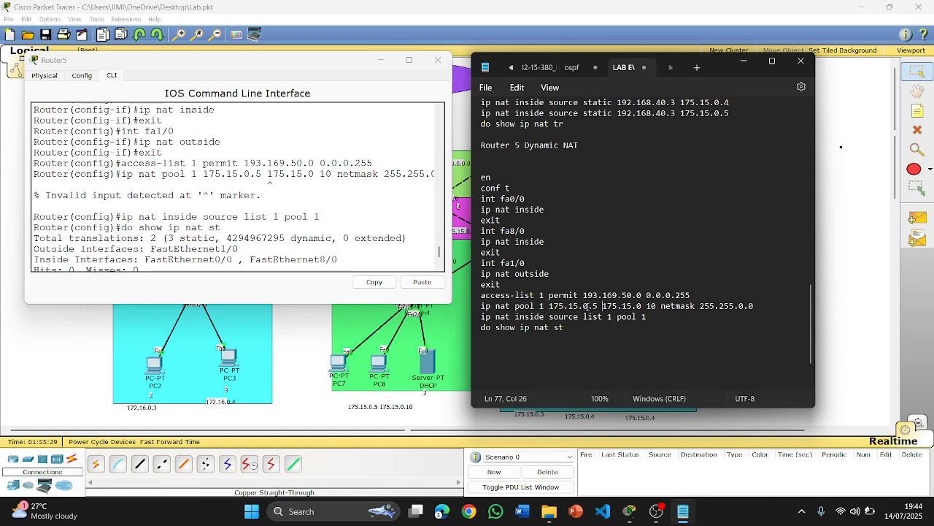
{"action": "left_click_drag", "start_coordinate": [550, 306], "coordinate": [597, 311]}
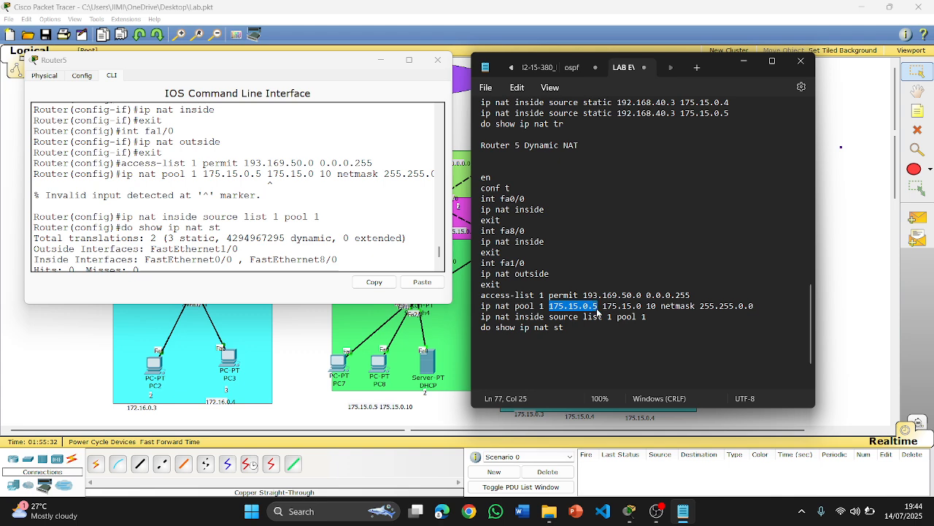
{"action": "left_click", "coordinate": [600, 348]}
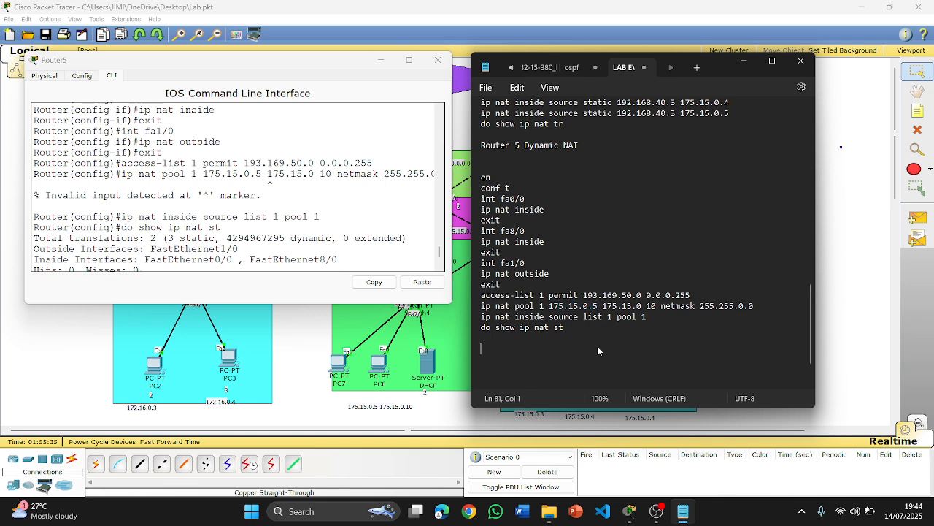
{"action": "left_click_drag", "start_coordinate": [603, 306], "coordinate": [659, 308]}
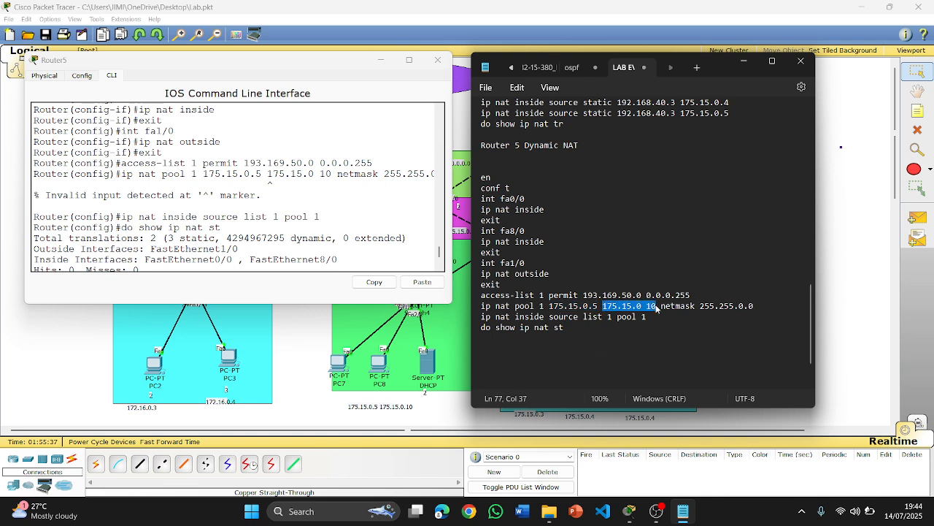
{"action": "type", "text": "175.15.0."}
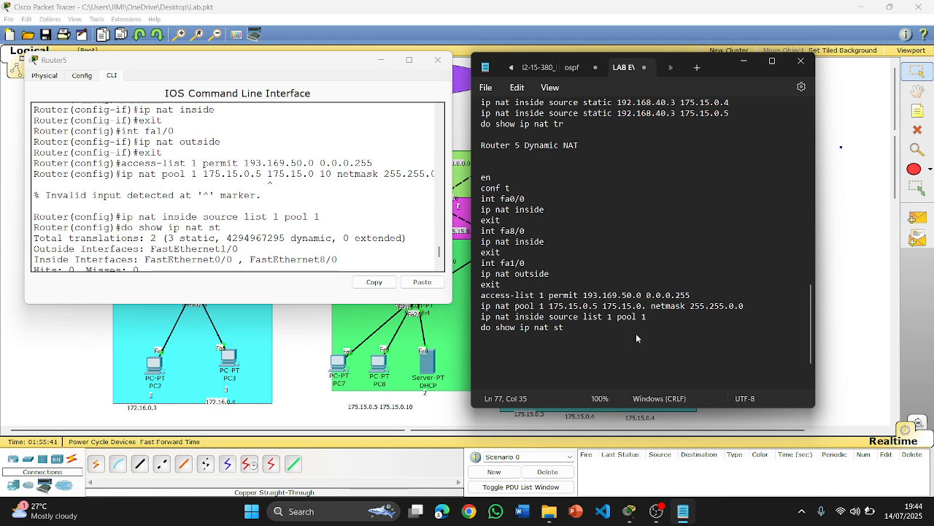
{"action": "type", "text": "20"}
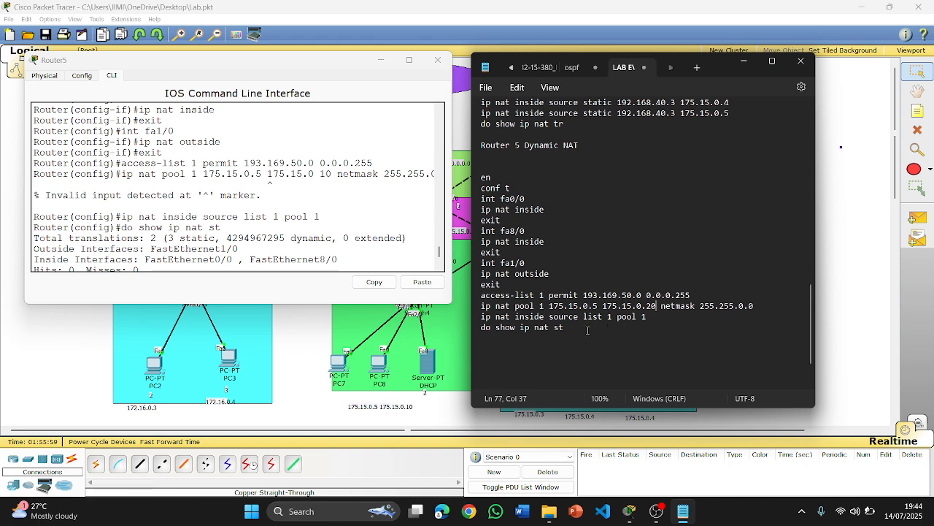
{"action": "left_click_drag", "start_coordinate": [567, 330], "coordinate": [472, 181]}
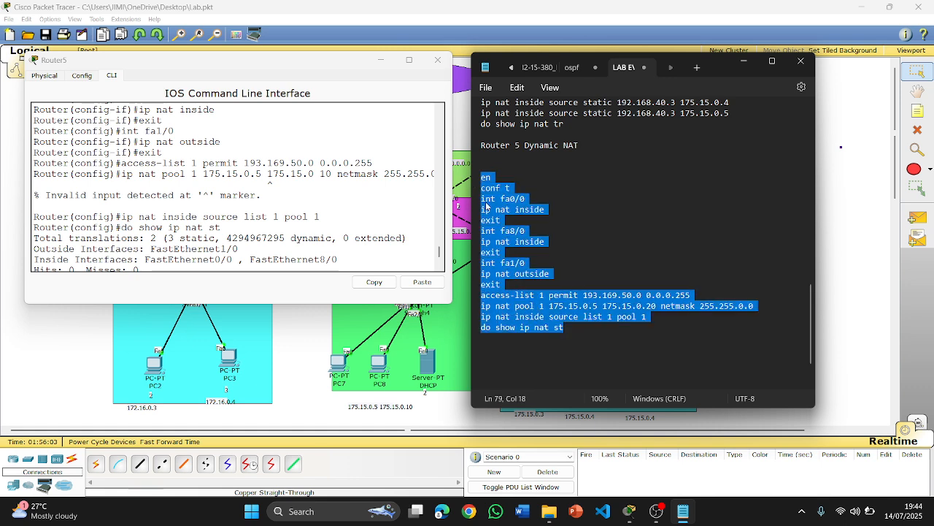
Step: Minimize the notes and close Router5's window to clear the view of the network topology
{"action": "scroll", "coordinate": [317, 238], "scroll_direction": "down", "scroll_amount": 2}
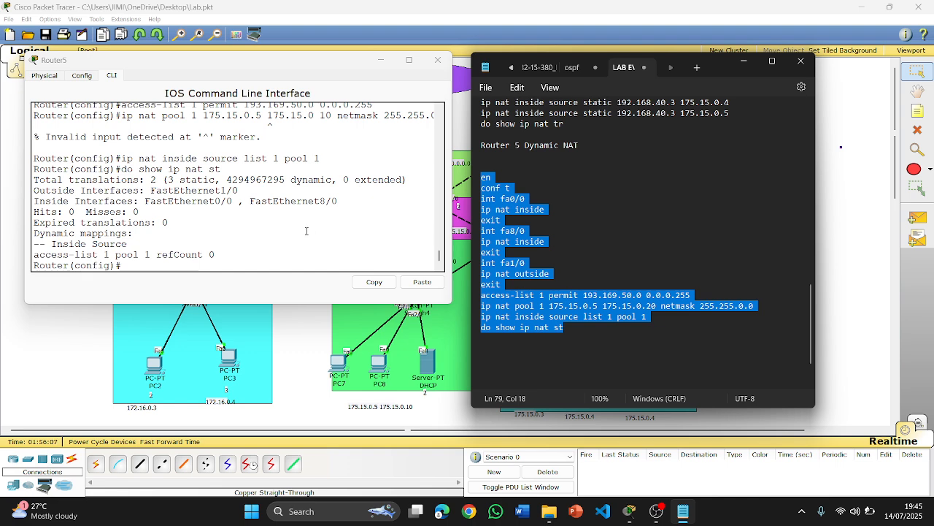
{"action": "scroll", "coordinate": [309, 227], "scroll_direction": "up", "scroll_amount": 1}
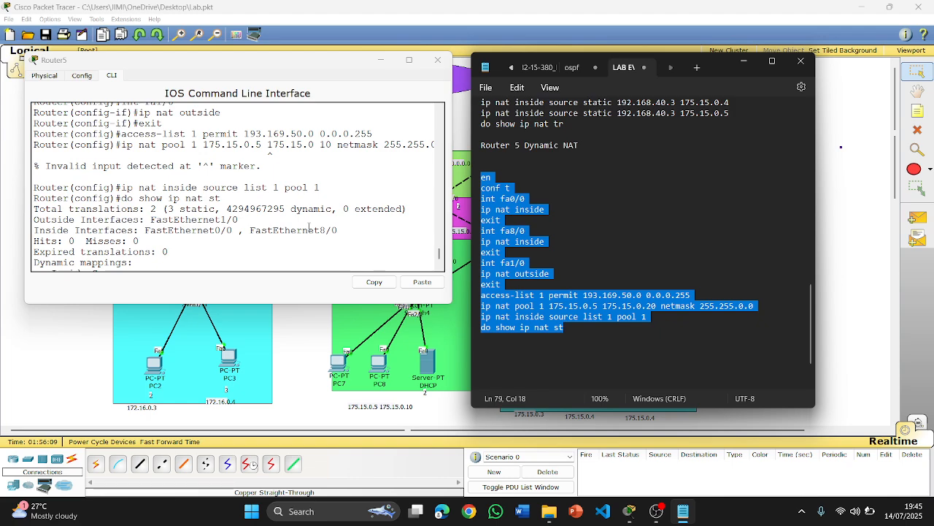
{"action": "left_click_drag", "start_coordinate": [310, 68], "coordinate": [263, 35]}
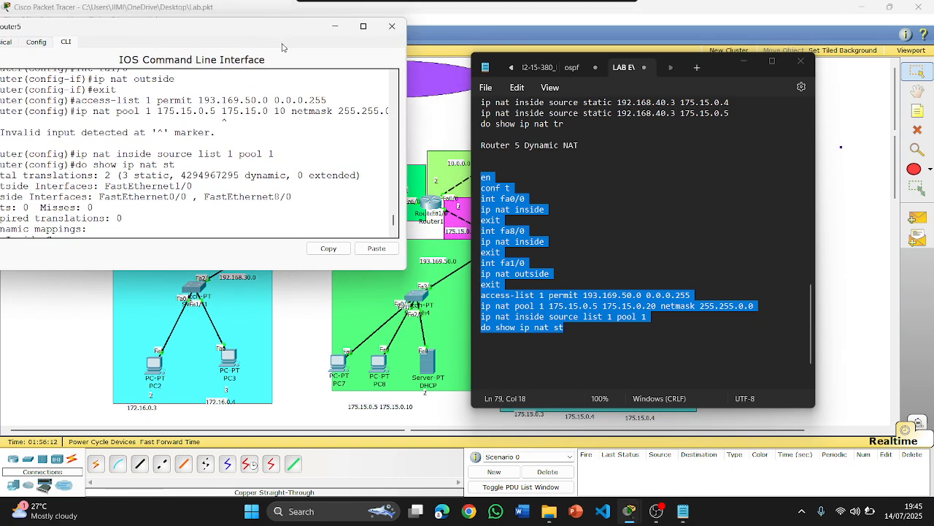
{"action": "left_click", "coordinate": [659, 255]}
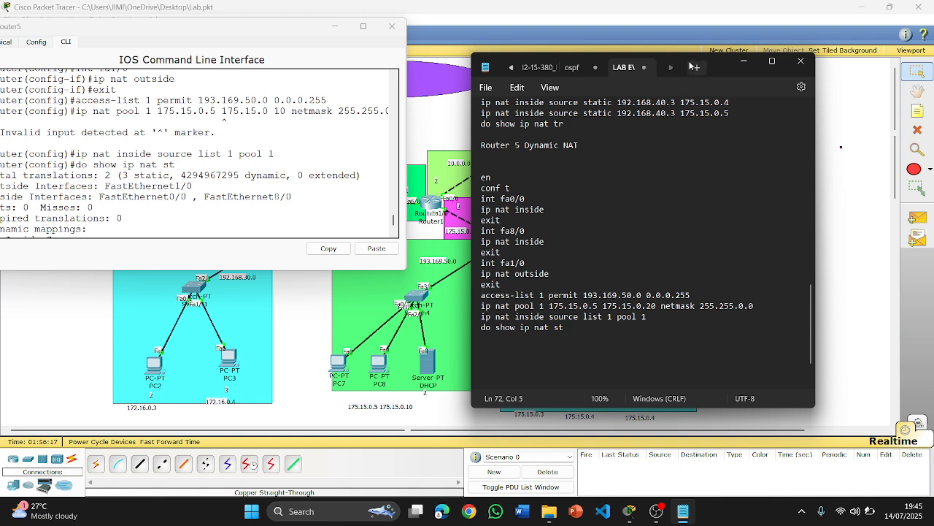
{"action": "left_click_drag", "start_coordinate": [718, 61], "coordinate": [787, 61]}
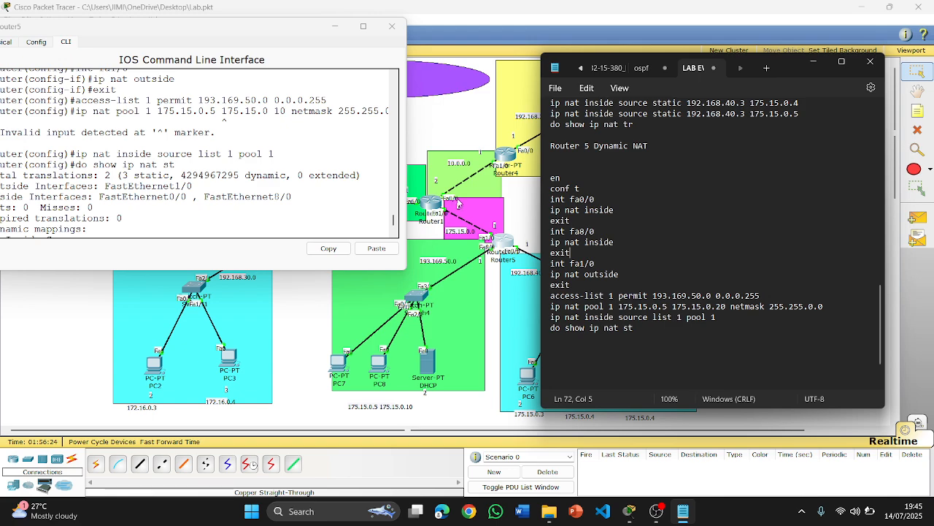
{"action": "left_click_drag", "start_coordinate": [785, 65], "coordinate": [363, 40]}
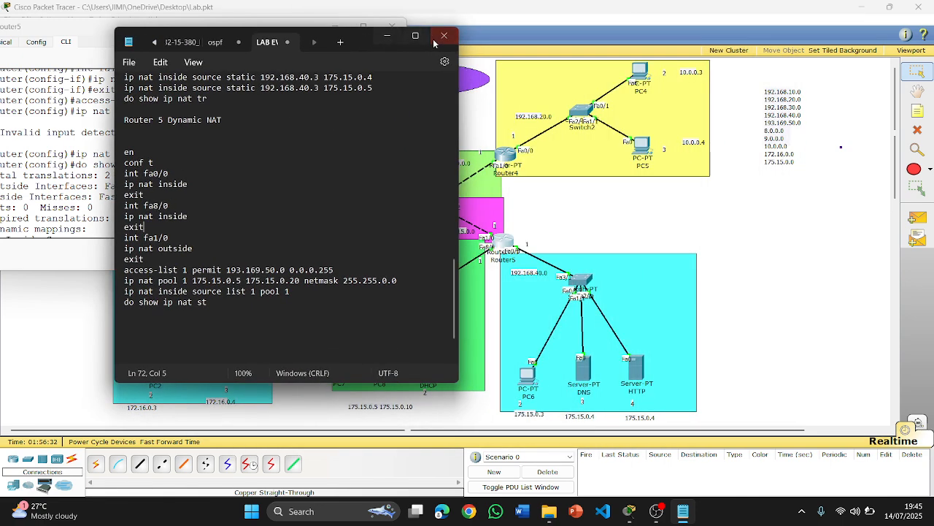
{"action": "left_click", "coordinate": [387, 36]}
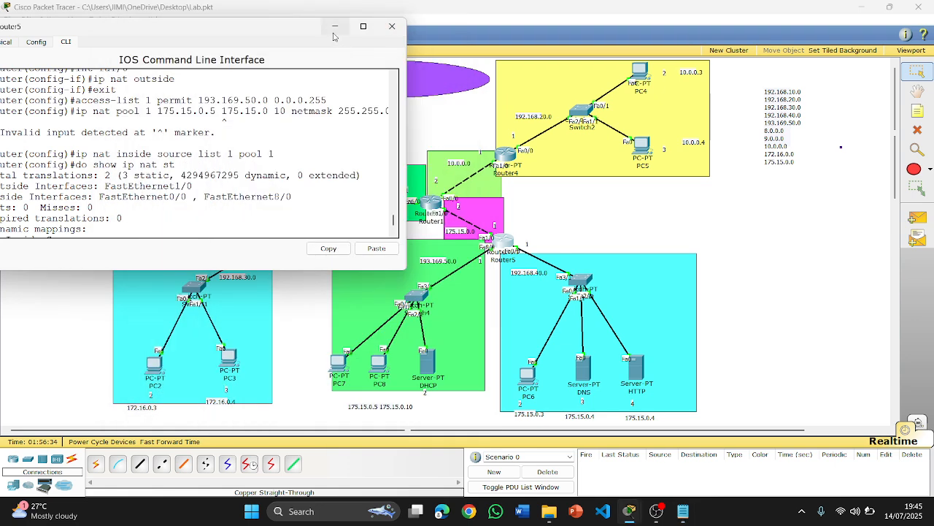
{"action": "left_click", "coordinate": [392, 26]}
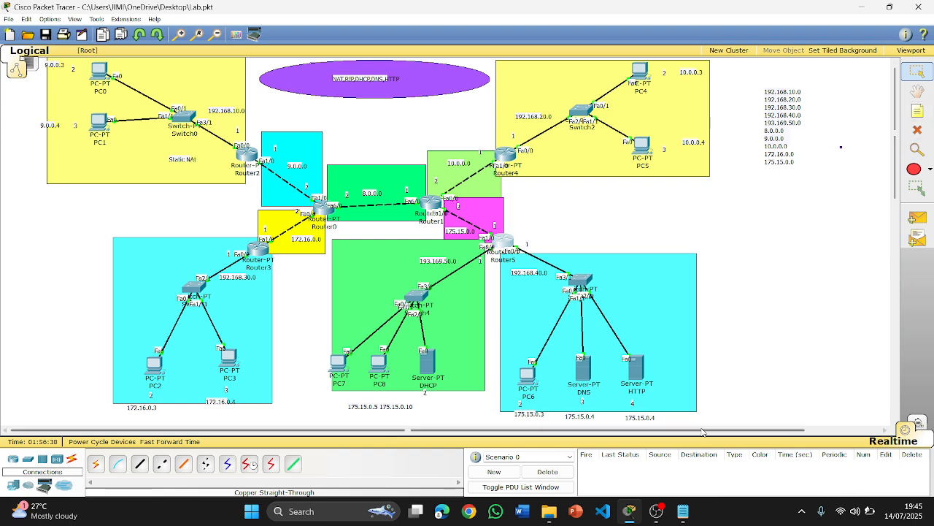
Step: Change the address label below the HTTP server to 175.15.0.5 and the range label below the DHCP network to 175.15.0.6 175.15.0.10
{"action": "left_click", "coordinate": [641, 419]}
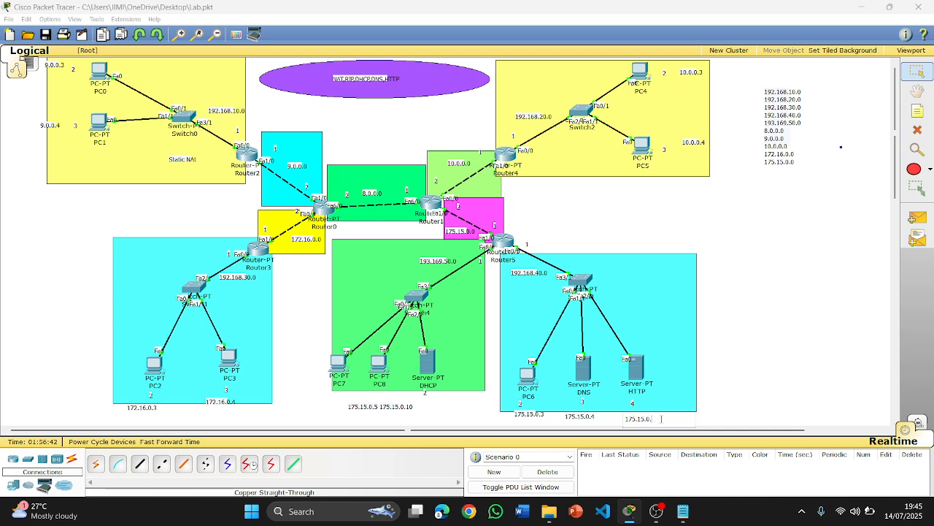
{"action": "left_click", "coordinate": [763, 354]}
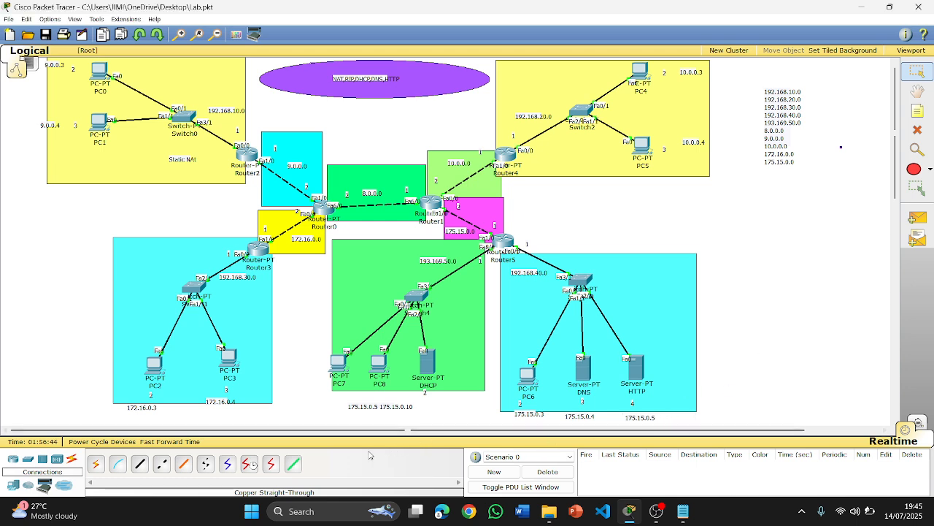
{"action": "left_click", "coordinate": [375, 410]}
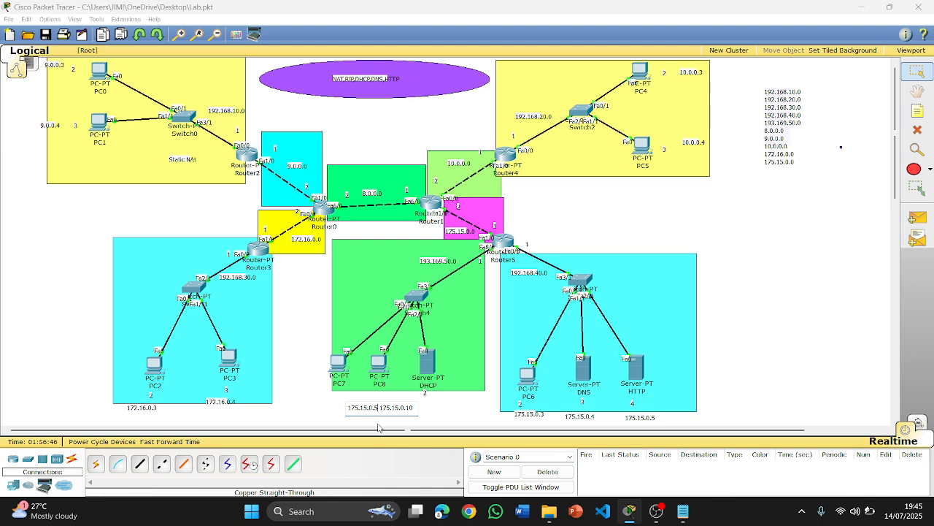
{"action": "key", "text": "BackSpace"}
{"action": "type", "text": "6"}
{"action": "left_click", "coordinate": [794, 321]}
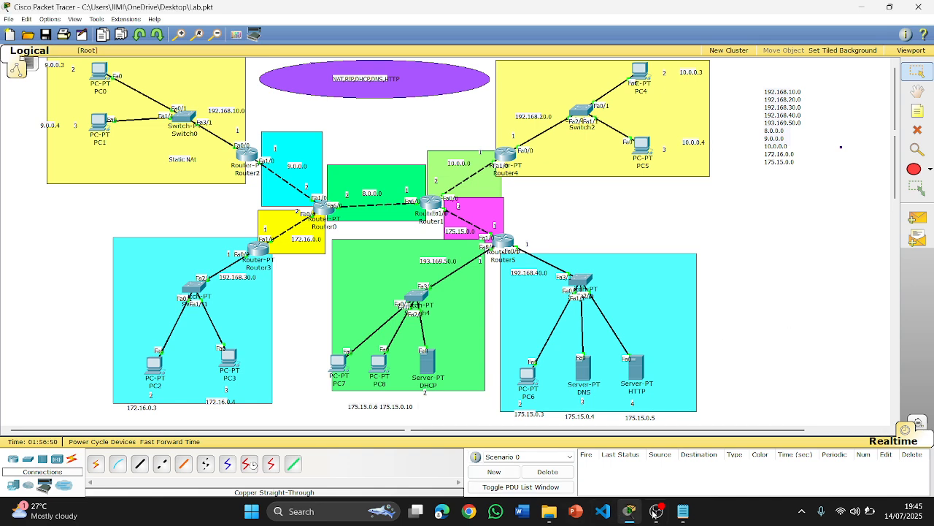
Step: Set the NAT pool's start address to 175.15.0.6 in the Router 5 Dynamic NAT notes and copy that command block
{"action": "left_click", "coordinate": [683, 511]}
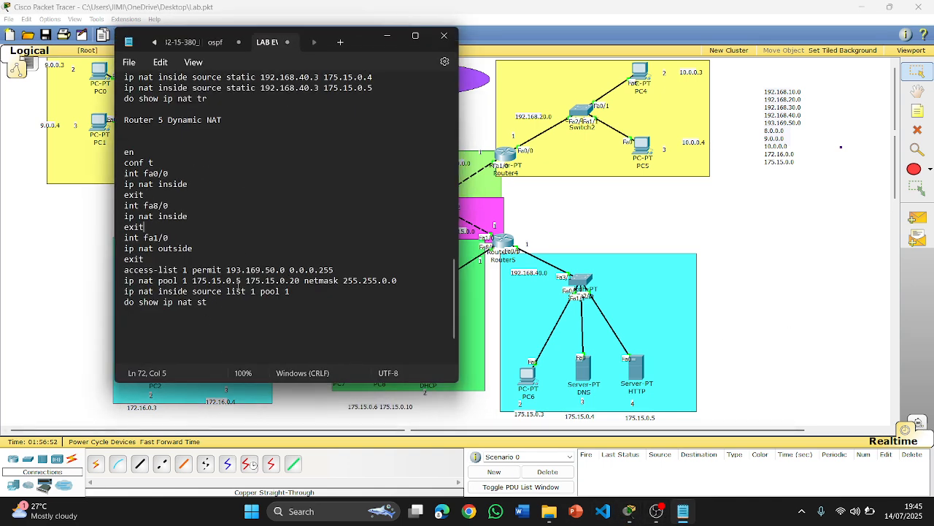
{"action": "left_click", "coordinate": [241, 281]}
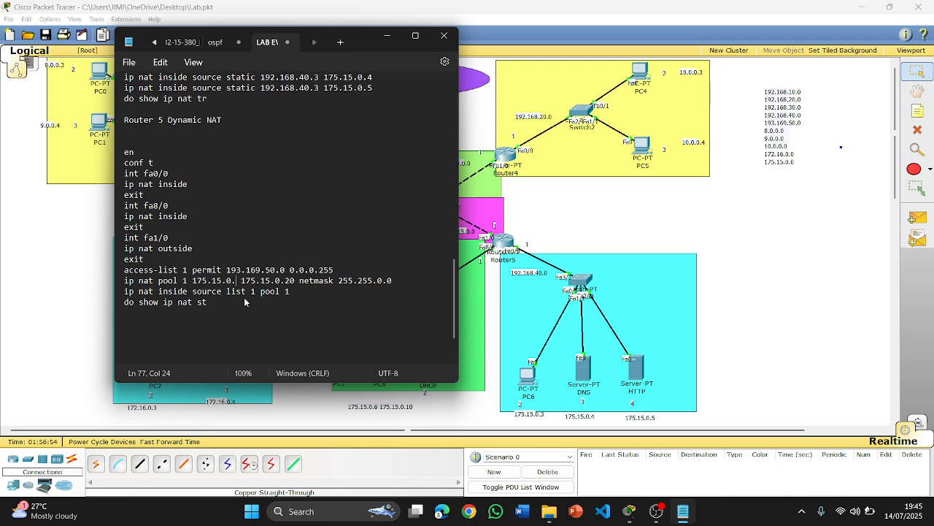
{"action": "key", "text": "BackSpace"}
{"action": "type", "text": "6"}
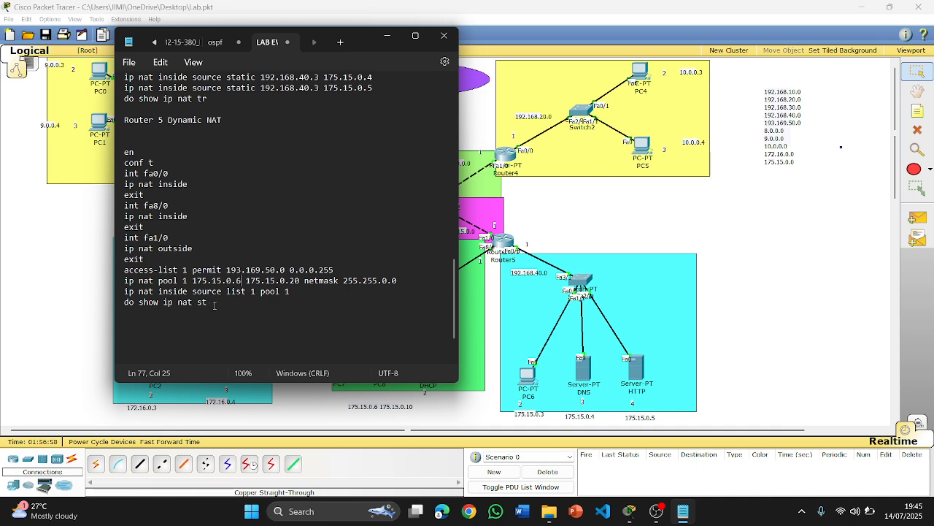
{"action": "left_click_drag", "start_coordinate": [210, 303], "coordinate": [129, 163]}
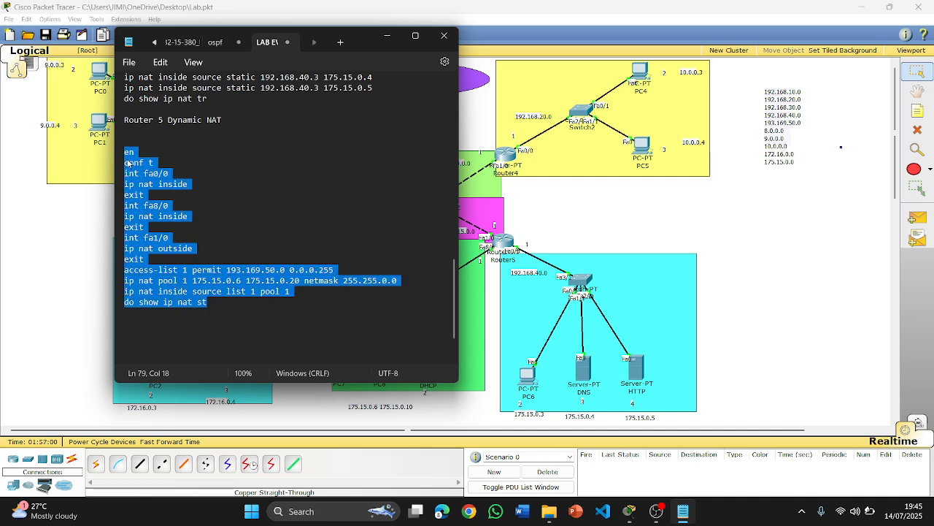
Step: Minimize the notes, open Router5's command line and exit its configuration session to the "Router>" prompt
{"action": "left_click", "coordinate": [387, 36]}
{"action": "left_click", "coordinate": [495, 242]}
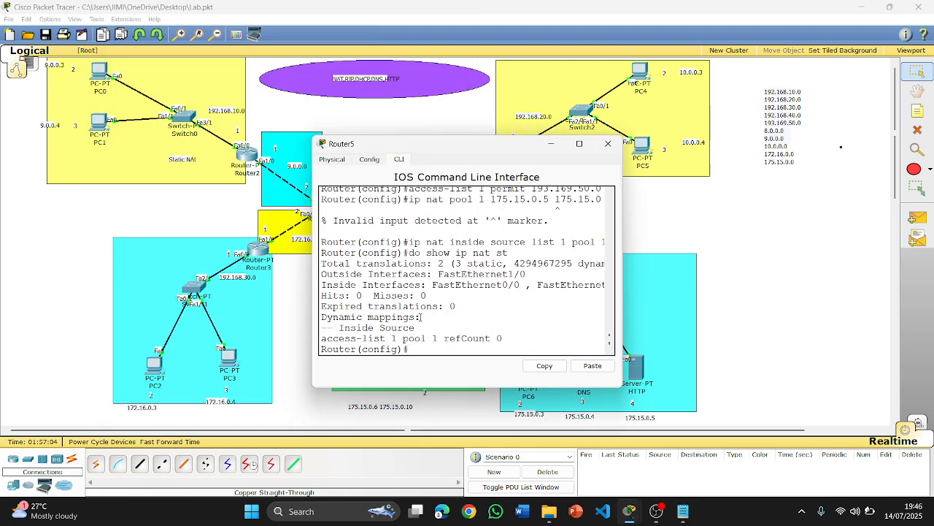
{"action": "type", "text": "exit"}
{"action": "key", "text": "Return"}
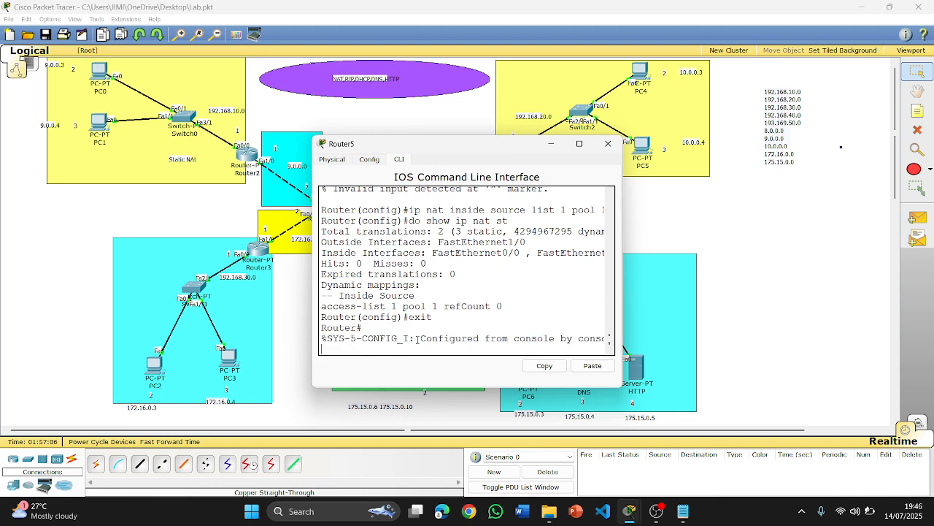
{"action": "type", "text": "exit"}
{"action": "key", "text": "Return"}
{"action": "key", "text": "Return"}
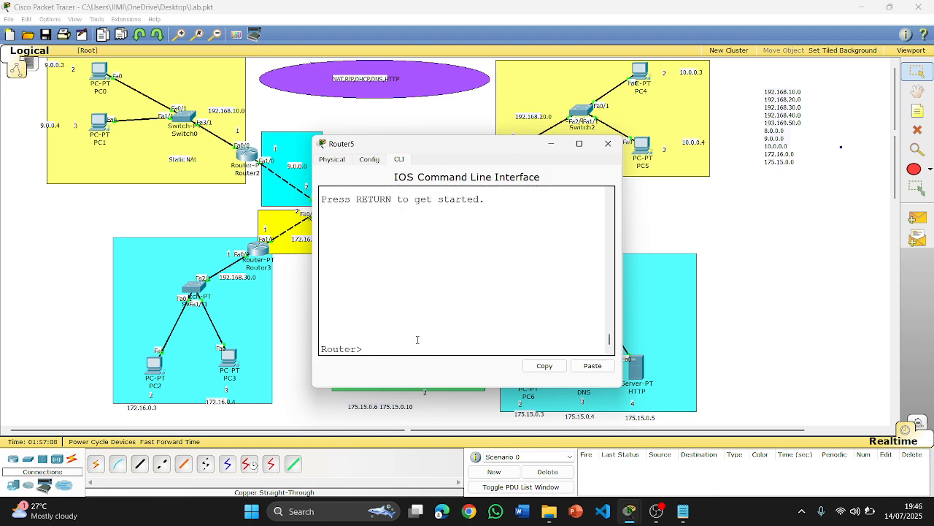
Step: Run the copied dynamic NAT commands on Router5, review the NAT statistics output and close the router's window
{"action": "left_click", "coordinate": [593, 366]}
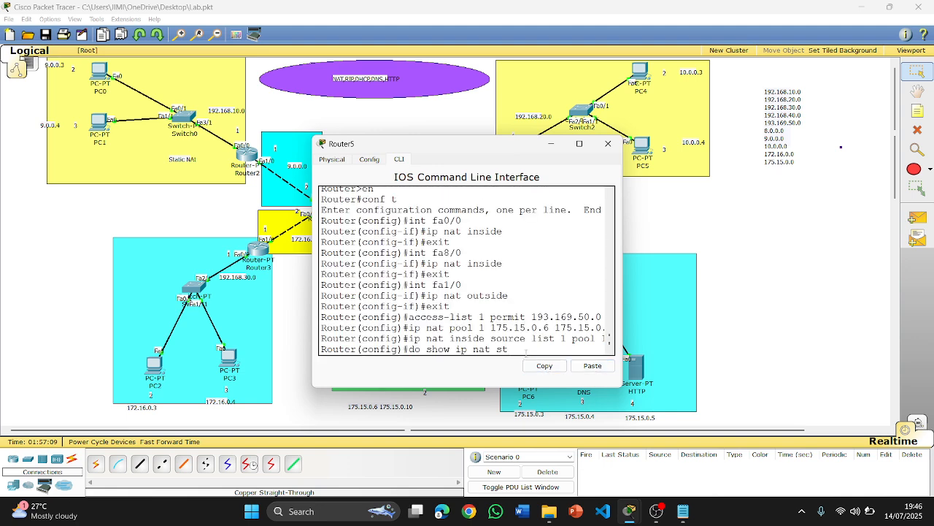
{"action": "scroll", "coordinate": [527, 332], "scroll_direction": "up", "scroll_amount": 6}
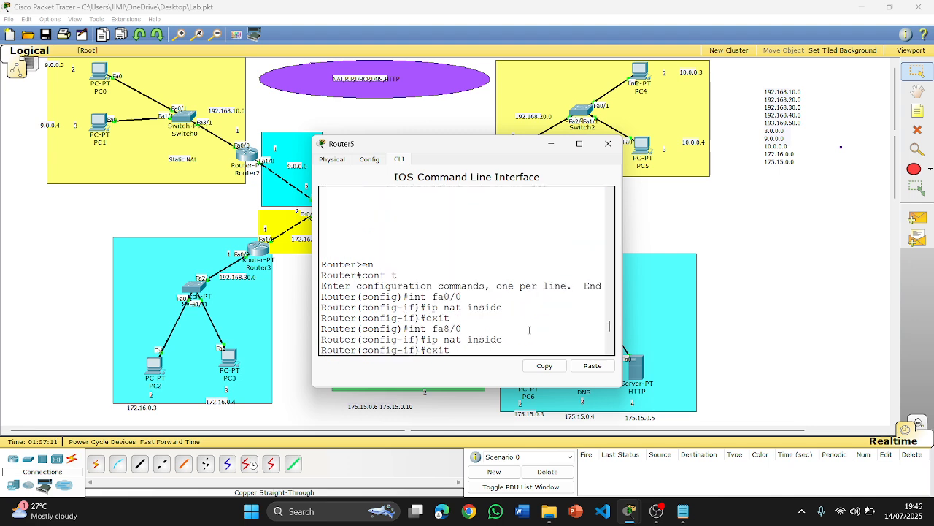
{"action": "scroll", "coordinate": [528, 330], "scroll_direction": "down", "scroll_amount": 3}
{"action": "scroll", "coordinate": [529, 330], "scroll_direction": "down", "scroll_amount": 3}
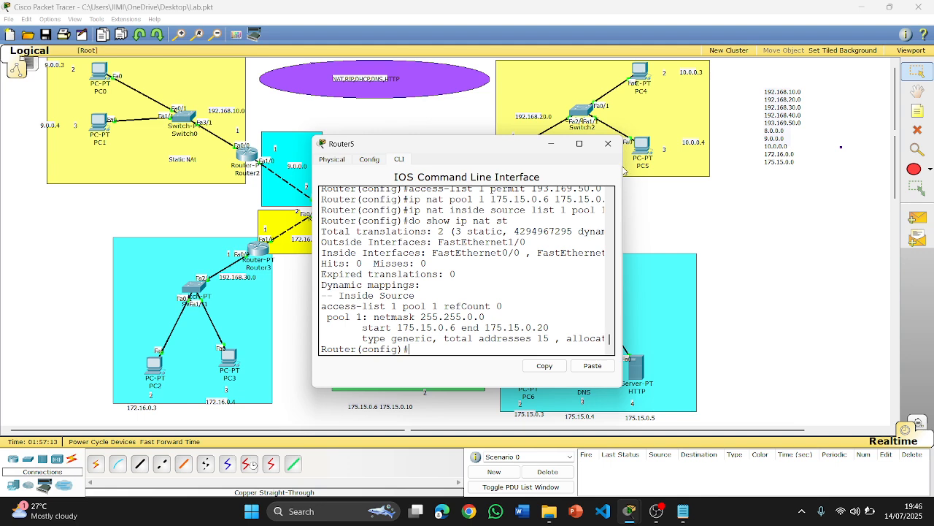
{"action": "left_click", "coordinate": [608, 143]}
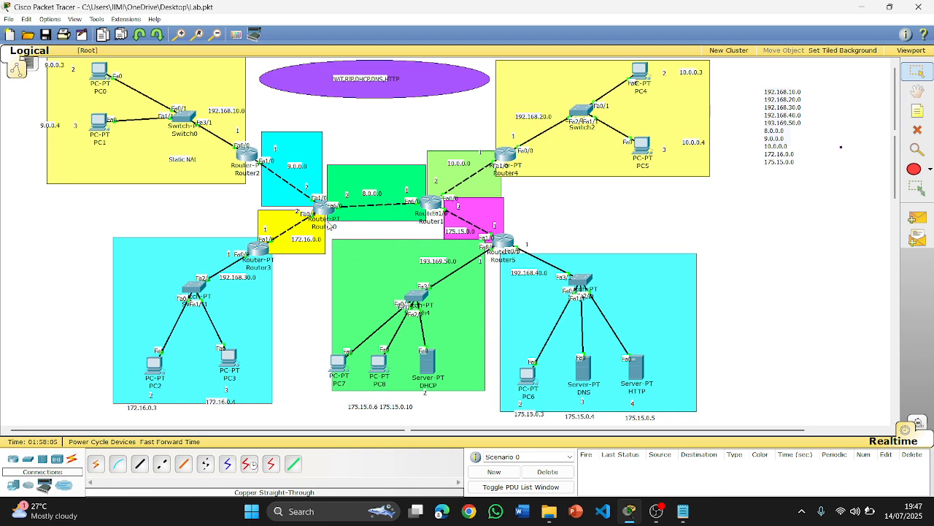
Step: Open Router2's command line clear of the router and exit its configuration session to the "Router>" prompt
{"action": "left_click", "coordinate": [248, 153]}
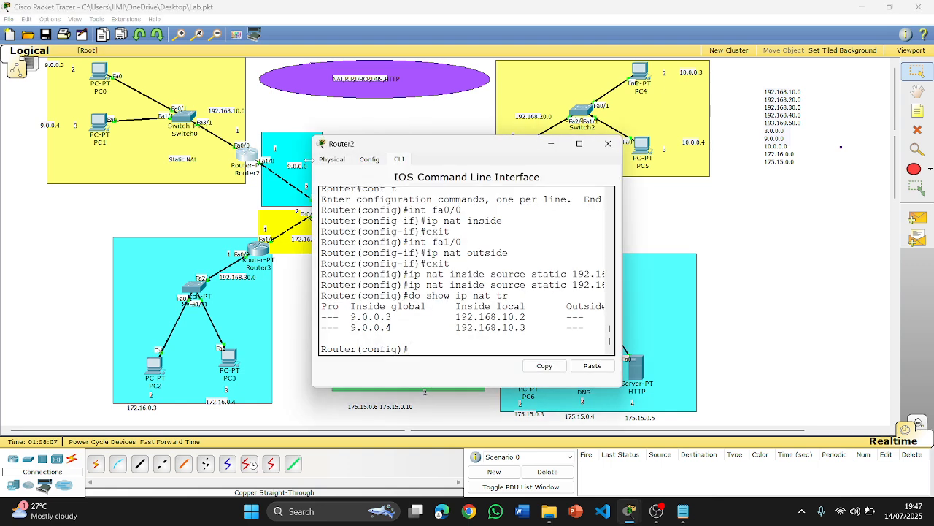
{"action": "left_click_drag", "start_coordinate": [434, 150], "coordinate": [556, 98]}
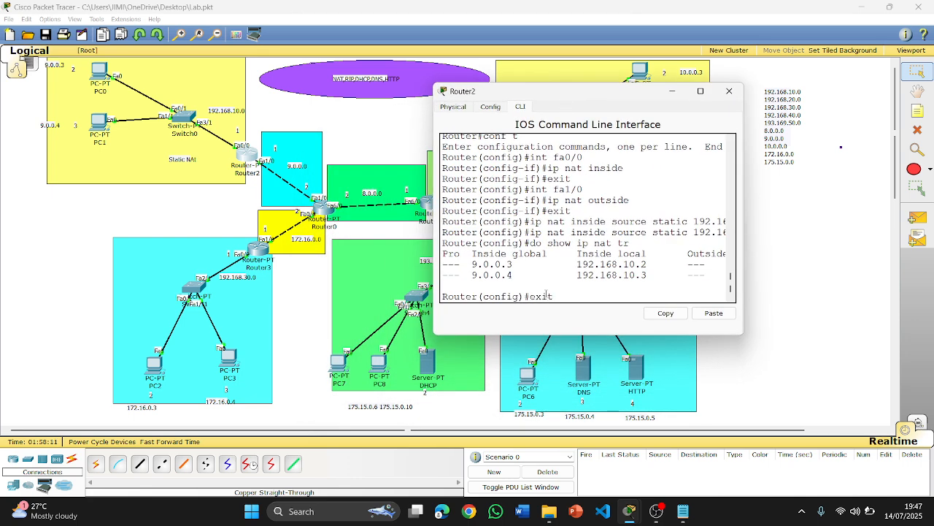
{"action": "key", "text": "Return"}
{"action": "type", "text": "exit"}
{"action": "key", "text": "Return"}
{"action": "key", "text": "Return"}
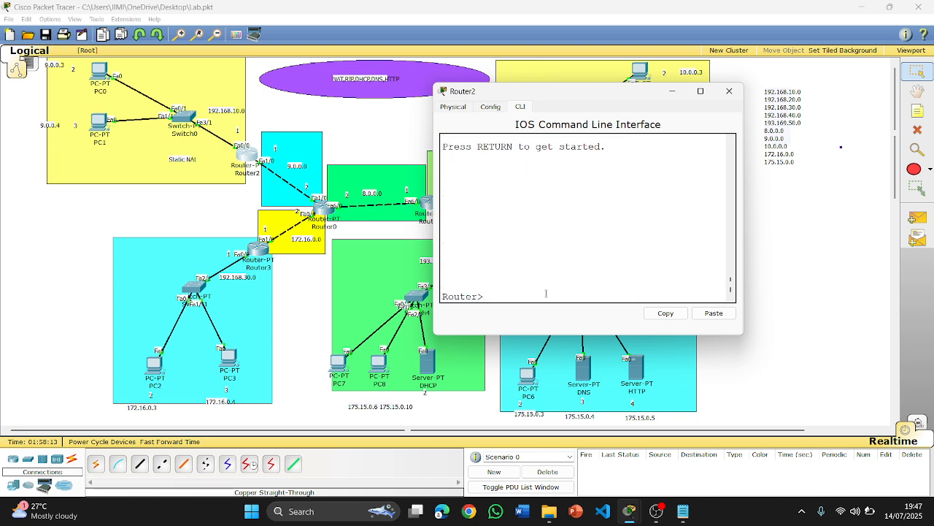
Step: Enter global configuration mode on Router2 and start RIP configuration with "router rip"
{"action": "type", "text": "en"}
{"action": "key", "text": "Return"}
{"action": "type", "text": "conf "}
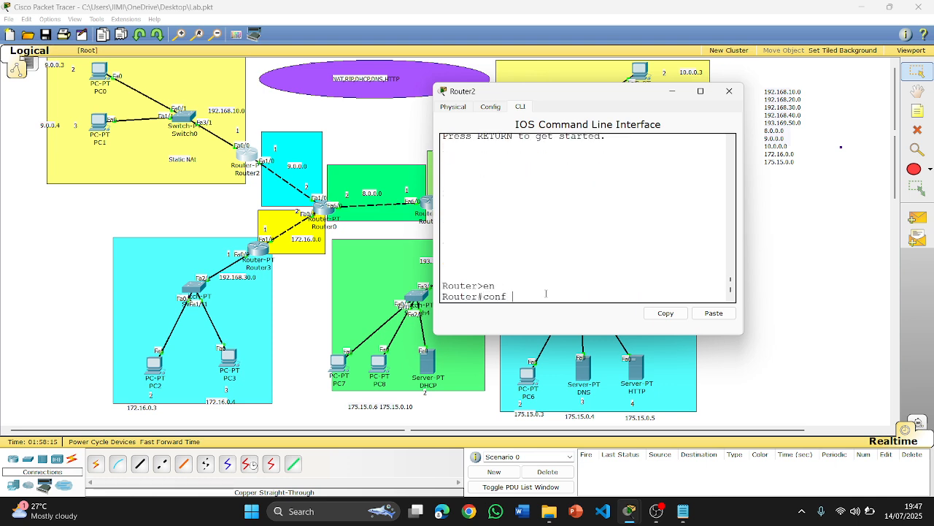
{"action": "type", "text": "t"}
{"action": "key", "text": "Return"}
{"action": "type", "text": "router rip"}
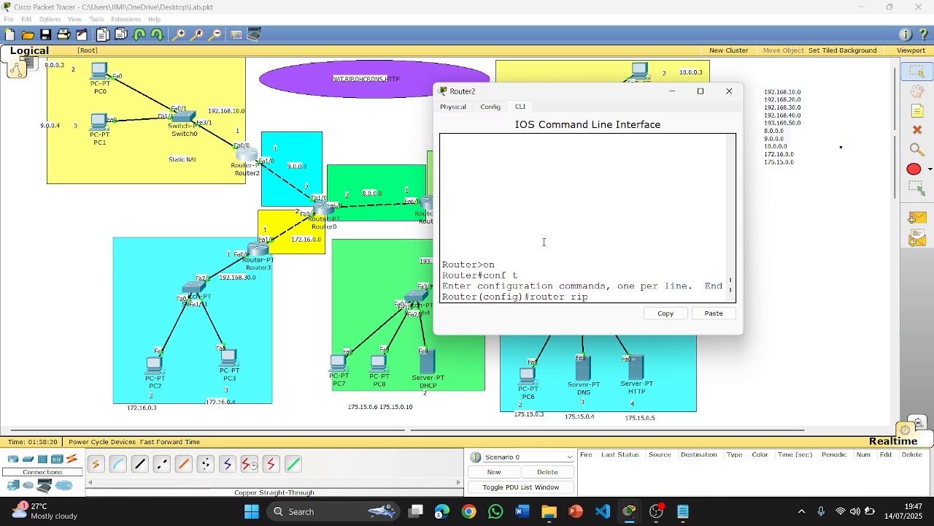
{"action": "key", "text": "Return"}
Step: Set RIP to version 2 on Router2, advertise network 9.0.0.0 and close the router's window
{"action": "type", "text": "versio"}
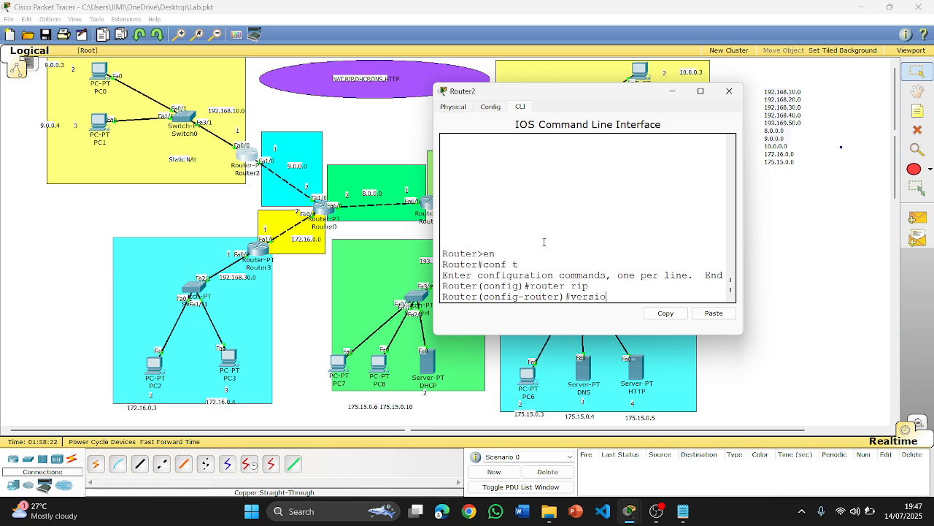
{"action": "type", "text": "n 2"}
{"action": "key", "text": "Return"}
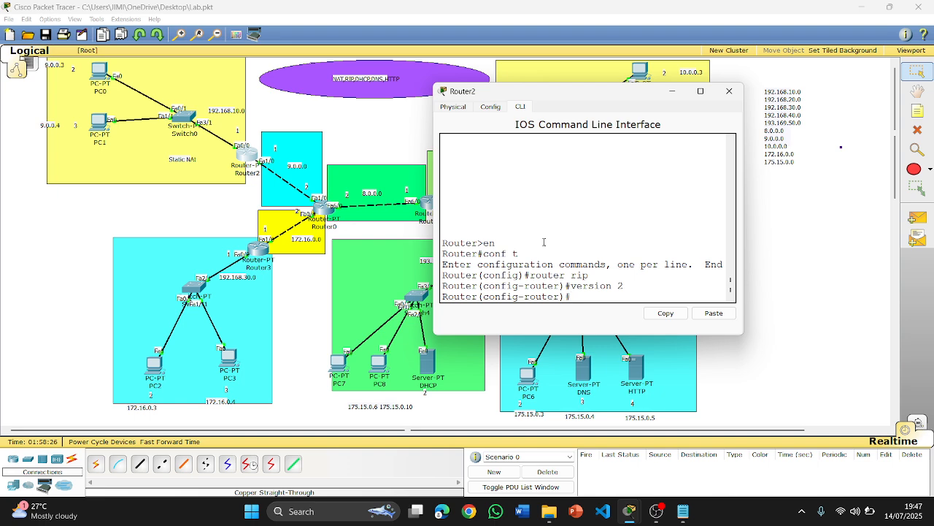
{"action": "type", "text": "network 9.0.0.0"}
{"action": "key", "text": "Return"}
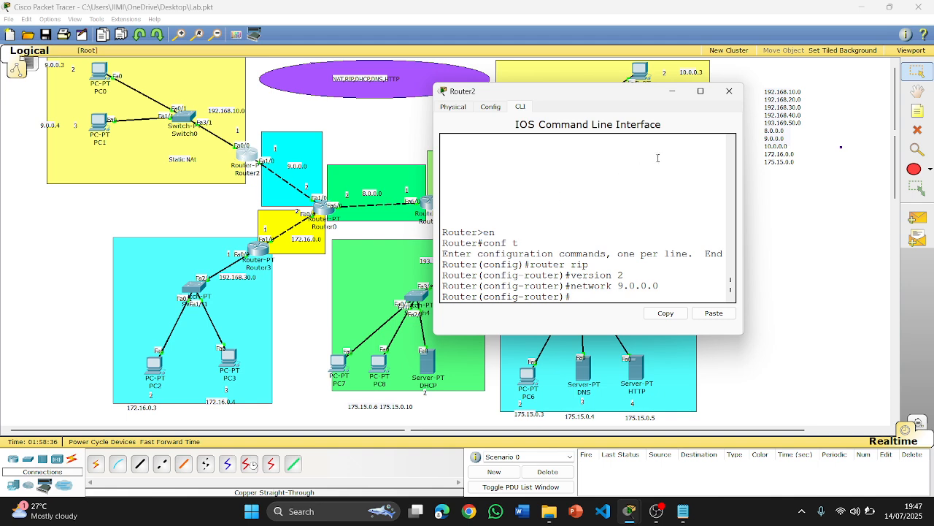
{"action": "left_click", "coordinate": [729, 92]}
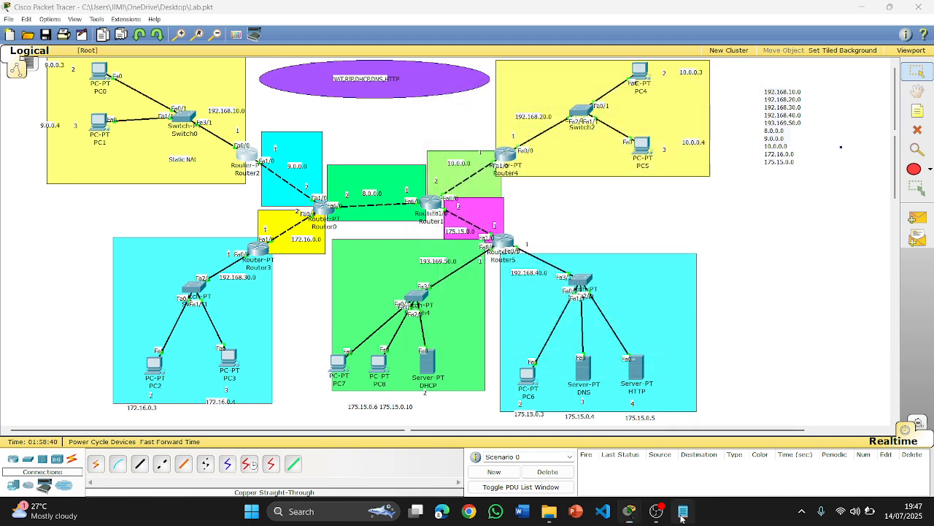
Step: Add a "rip" heading below the Router 5 Dynamic NAT notes, followed by the lines "en" and "conf t"
{"action": "left_click", "coordinate": [683, 511]}
{"action": "left_click", "coordinate": [149, 338]}
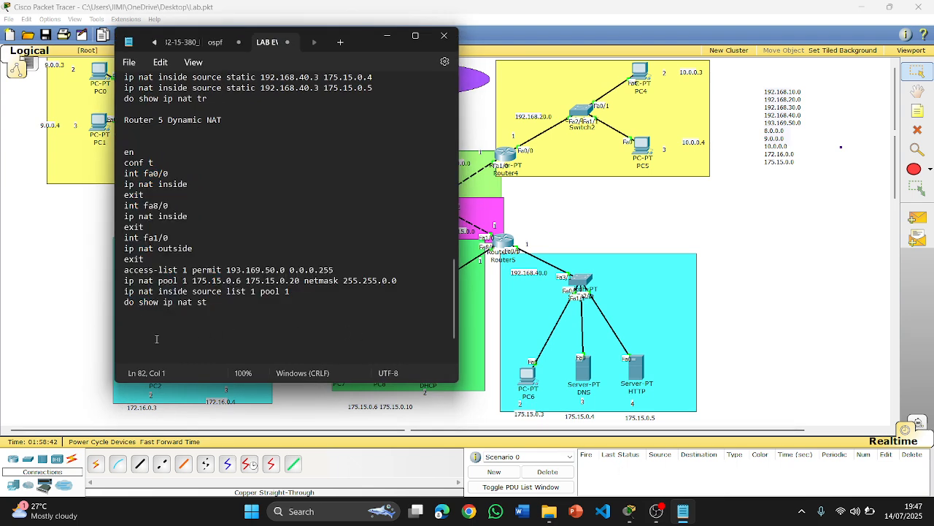
{"action": "type", "text": "rip"}
{"action": "key", "text": "Return"}
{"action": "key", "text": "Return"}
{"action": "type", "text": "en"}
{"action": "key", "text": "Return"}
{"action": "type", "text": "c"}
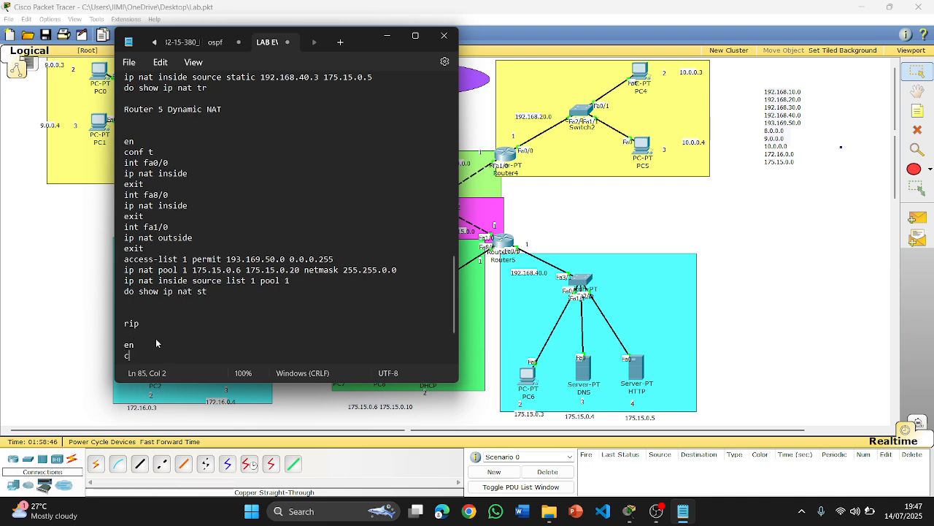
{"action": "type", "text": "onf t"}
{"action": "key", "text": "Return"}
Step: Complete the rip notes with the lines "router rip", "version 2" and "network" without an address
{"action": "type", "text": "ro"}
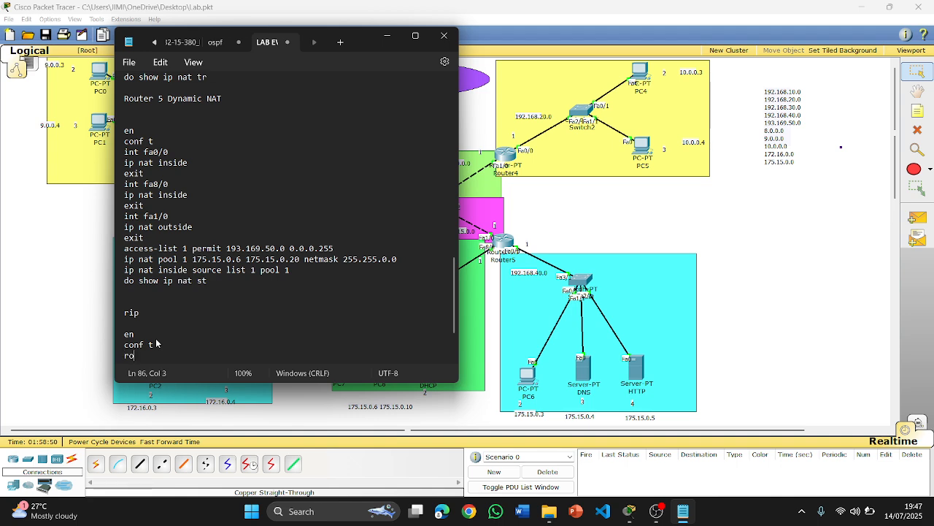
{"action": "type", "text": "uter rip"}
{"action": "key", "text": "Return"}
{"action": "type", "text": "version 2"}
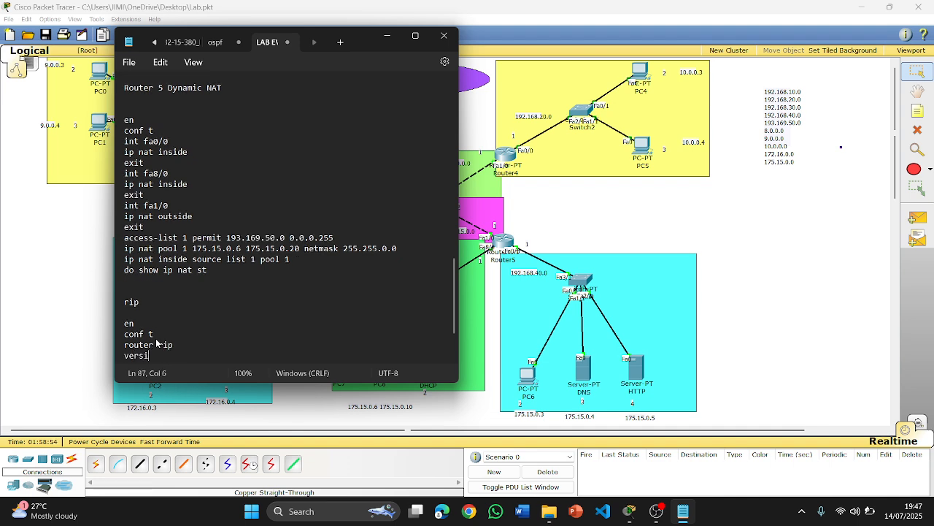
{"action": "key", "text": "Return"}
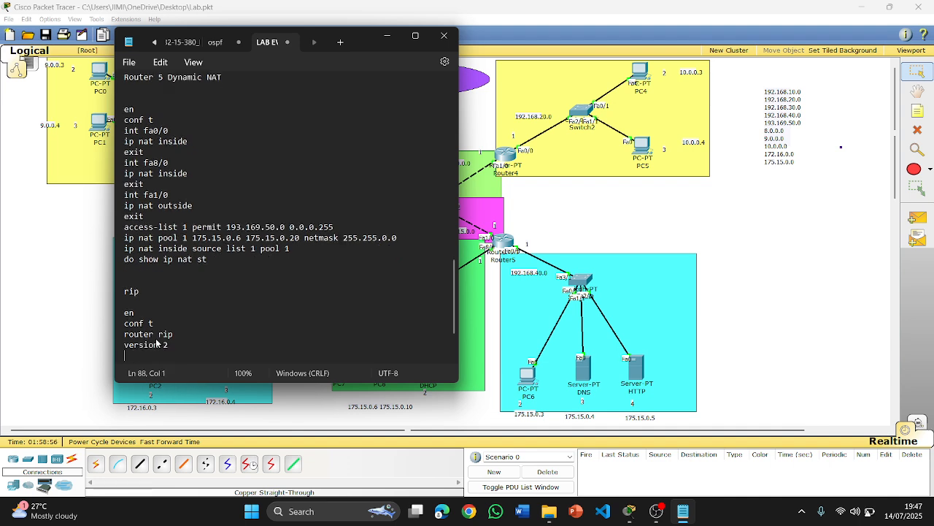
{"action": "type", "text": "ne"}
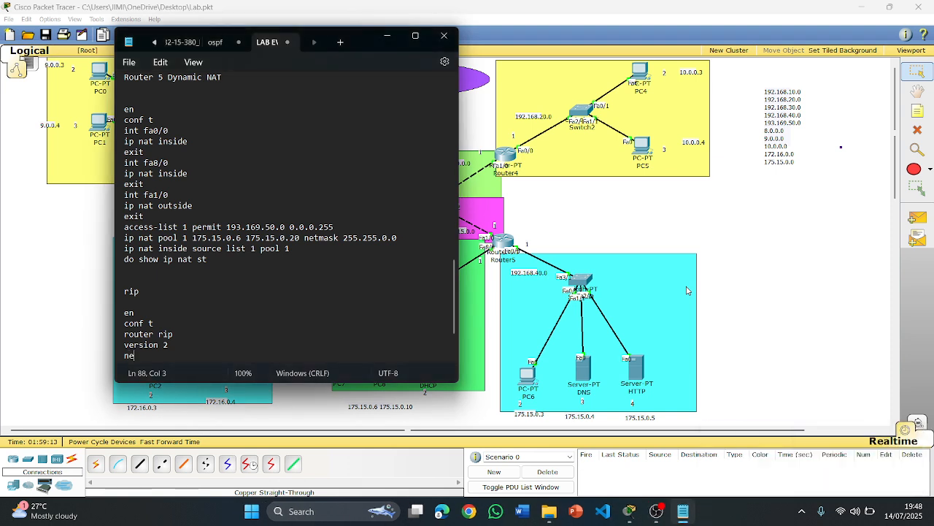
{"action": "type", "text": "twork"}
{"action": "scroll", "coordinate": [182, 309], "scroll_direction": "down", "scroll_amount": 2}
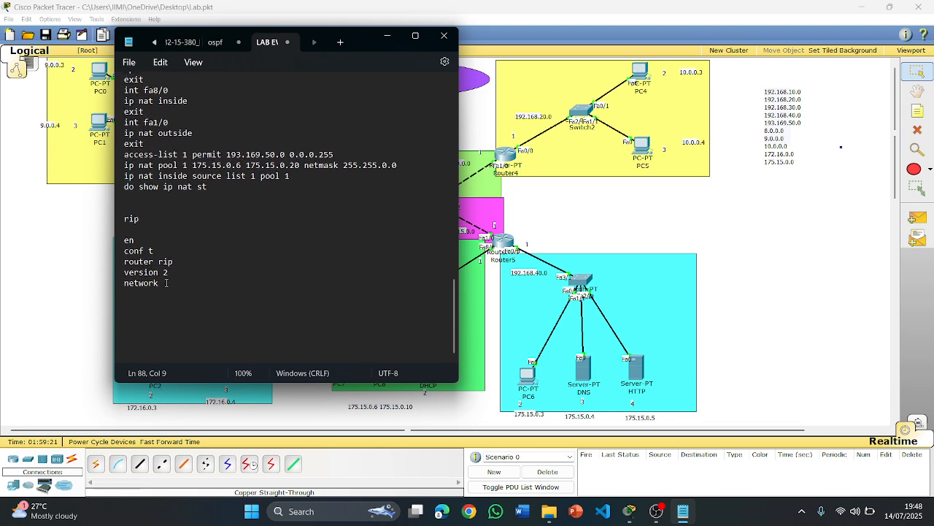
Step: Copy the rip command block from "en" to "network", minimize the notes and open Router4's command line clear of the router
{"action": "left_click_drag", "start_coordinate": [161, 283], "coordinate": [119, 248]}
{"action": "key", "text": "ctrl+c"}
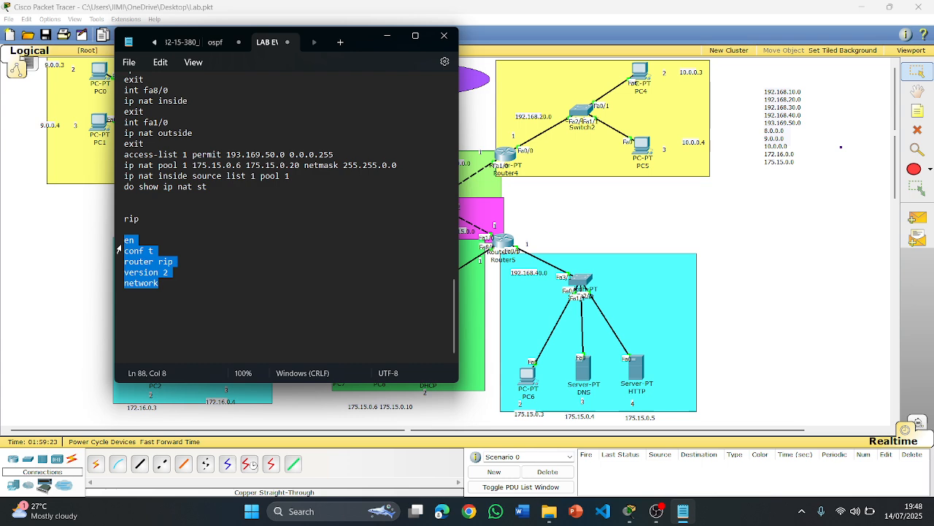
{"action": "left_click", "coordinate": [388, 36]}
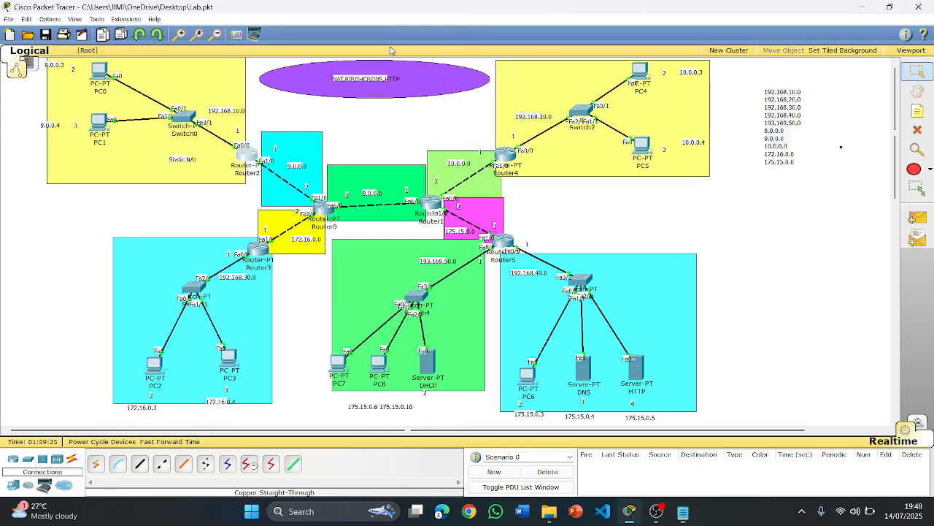
{"action": "left_click", "coordinate": [505, 155]}
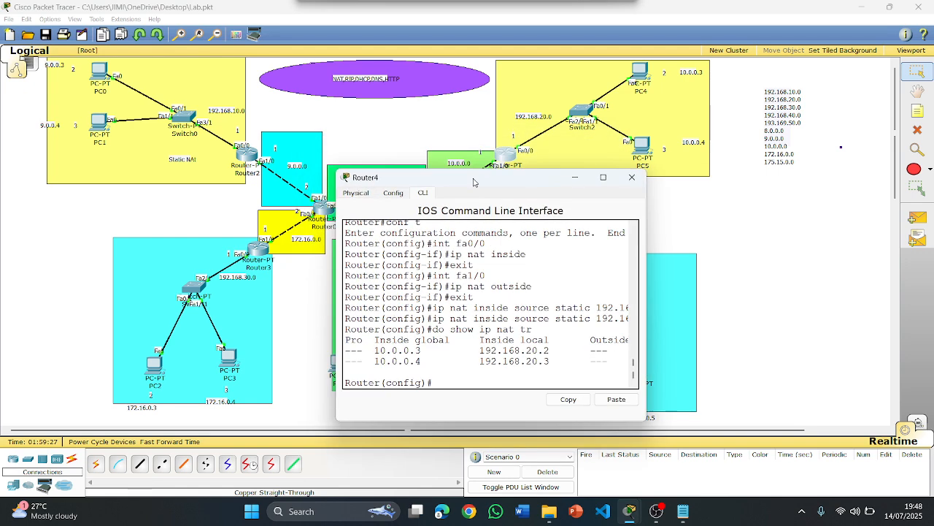
{"action": "left_click_drag", "start_coordinate": [473, 182], "coordinate": [565, 222]}
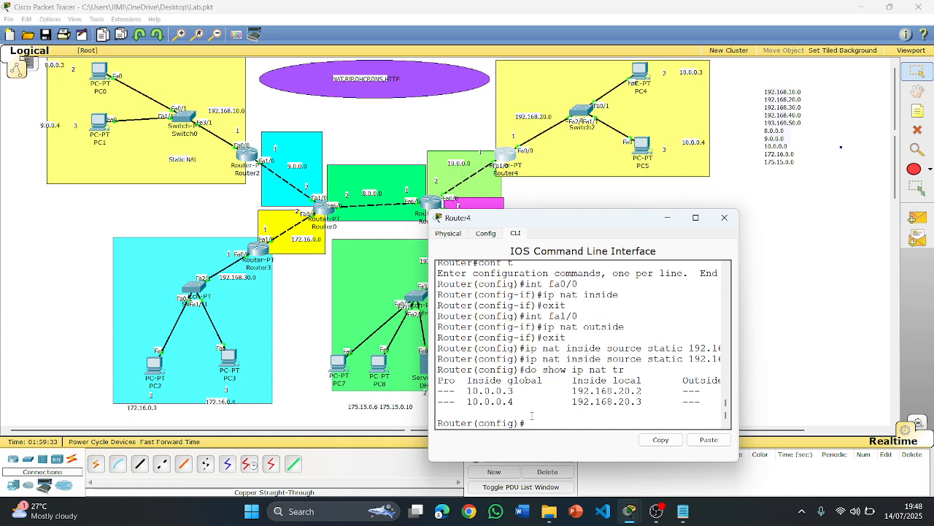
Step: Leave configuration mode on Router4, end the console session and start a new one at the user prompt
{"action": "type", "text": "xit"}
{"action": "key", "text": "Return"}
{"action": "type", "text": "exit"}
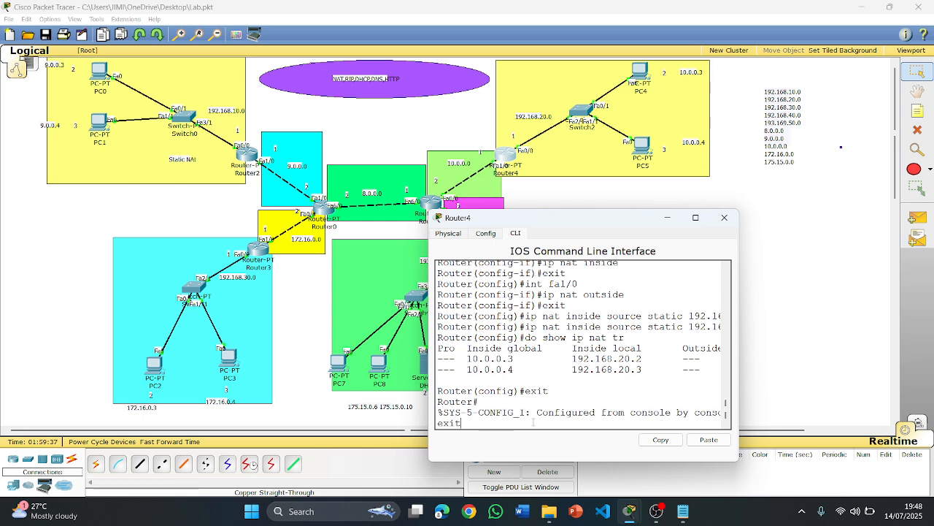
{"action": "key", "text": "Return"}
{"action": "key", "text": "Return"}
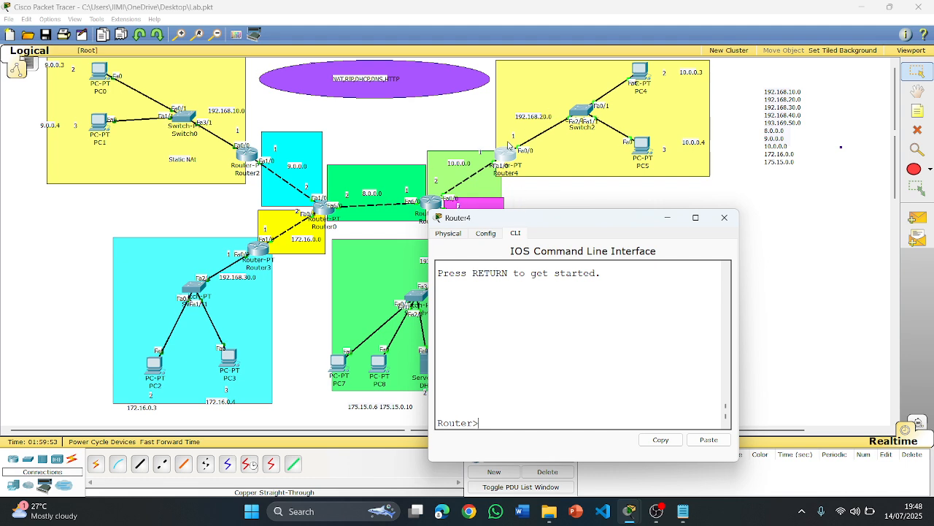
Step: Run the copied RIP version 2 commands on Router4, advertise network 10.0.0.0 and close the router's window
{"action": "left_click", "coordinate": [707, 439]}
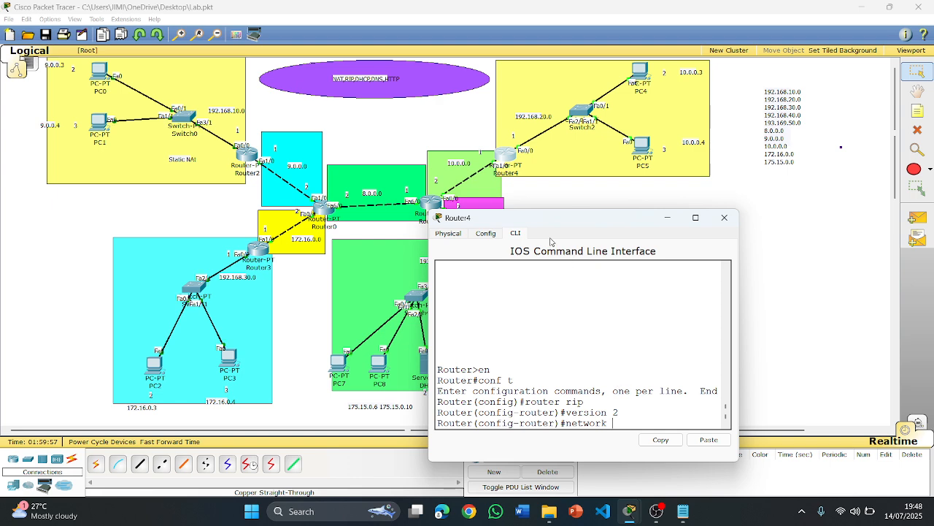
{"action": "type", "text": "10.0.0.0"}
{"action": "key", "text": "Return"}
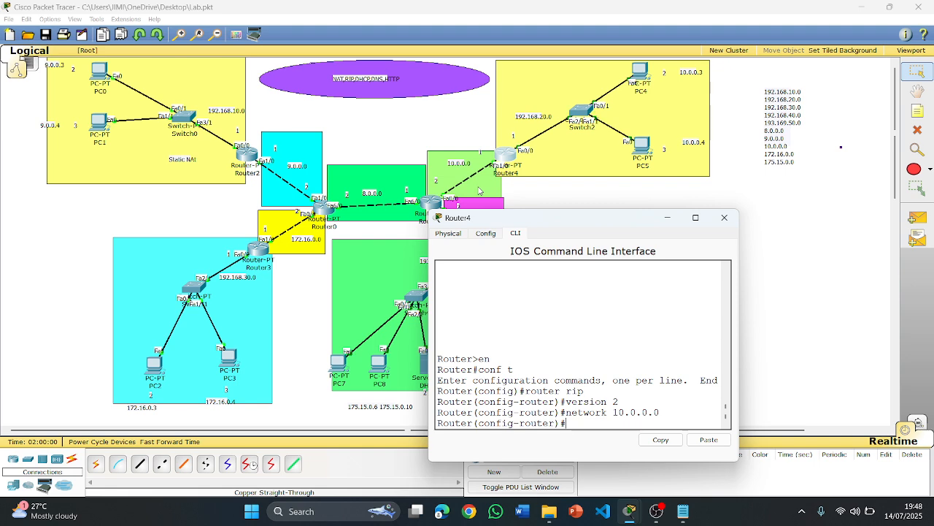
{"action": "left_click", "coordinate": [732, 222]}
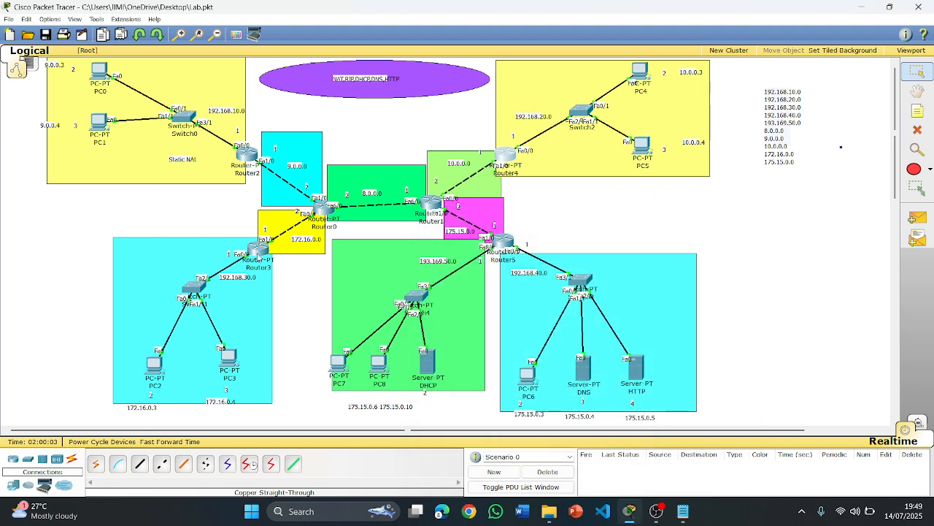
Step: Open Router3's command line clear of the router and exit its configuration session to a fresh user prompt
{"action": "left_click", "coordinate": [259, 253]}
{"action": "left_click_drag", "start_coordinate": [439, 149], "coordinate": [571, 125]}
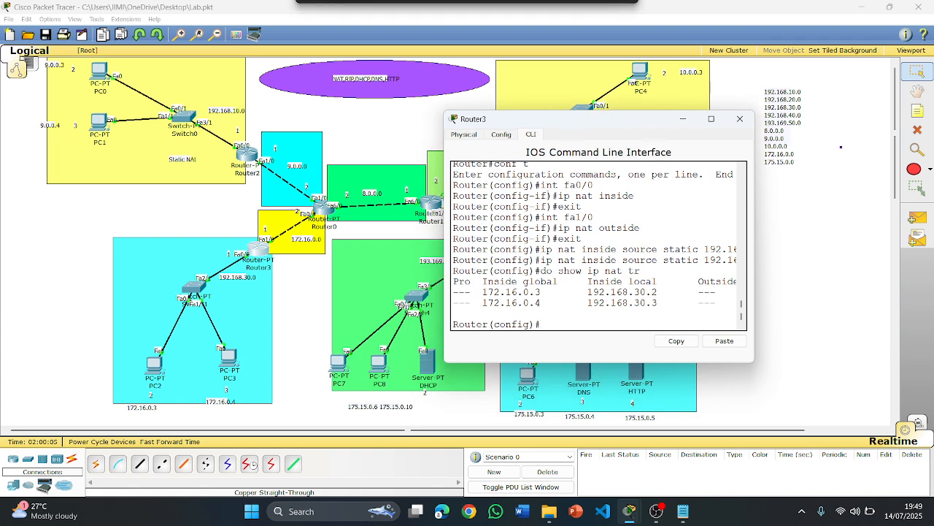
{"action": "type", "text": "exit"}
{"action": "key", "text": "Return"}
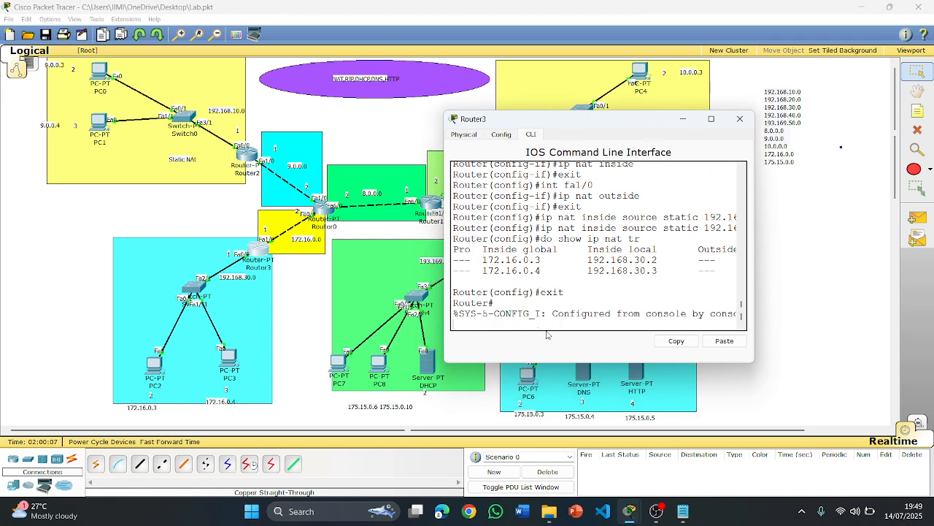
{"action": "type", "text": "exit"}
{"action": "key", "text": "Return"}
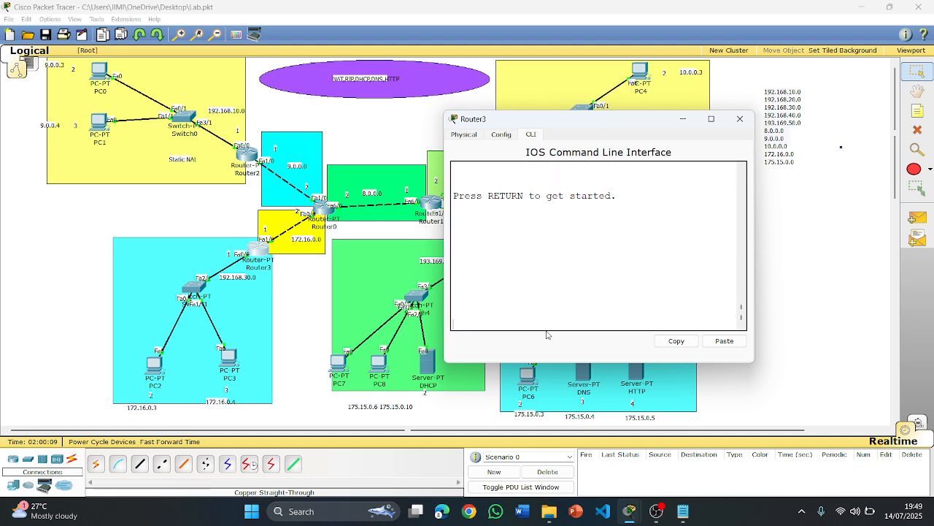
{"action": "key", "text": "Return"}
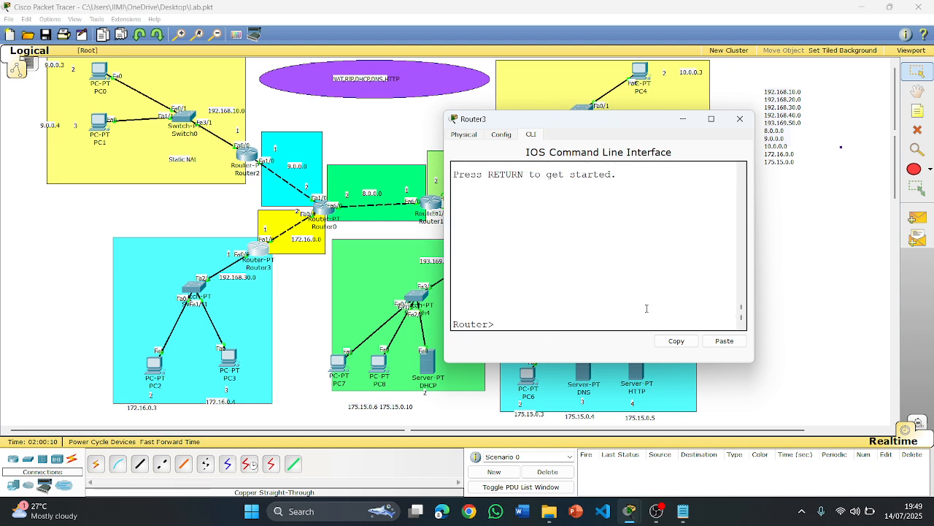
Step: Run the copied RIP version 2 commands on Router3, advertise network 172.16.0.0 and close the router's window
{"action": "left_click", "coordinate": [722, 340]}
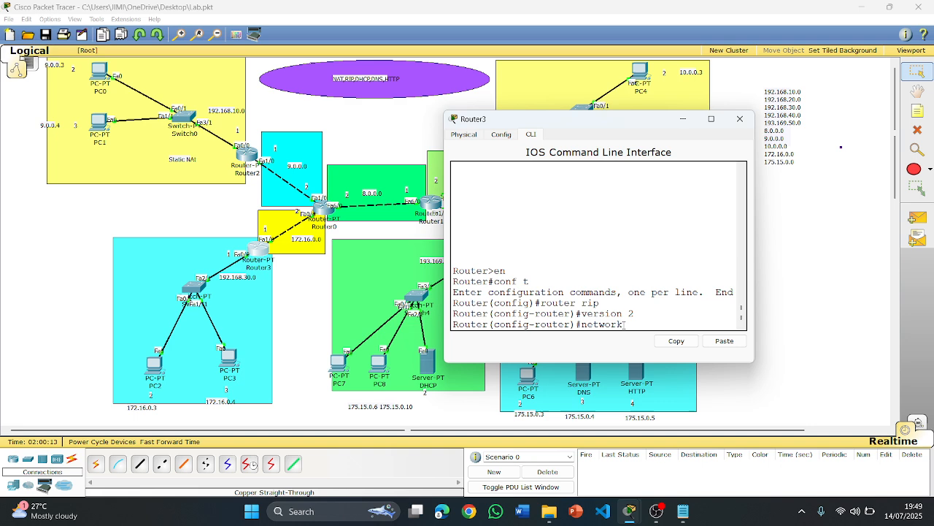
{"action": "type", "text": "172.16.0.0"}
{"action": "key", "text": "Return"}
{"action": "left_click", "coordinate": [740, 118]}
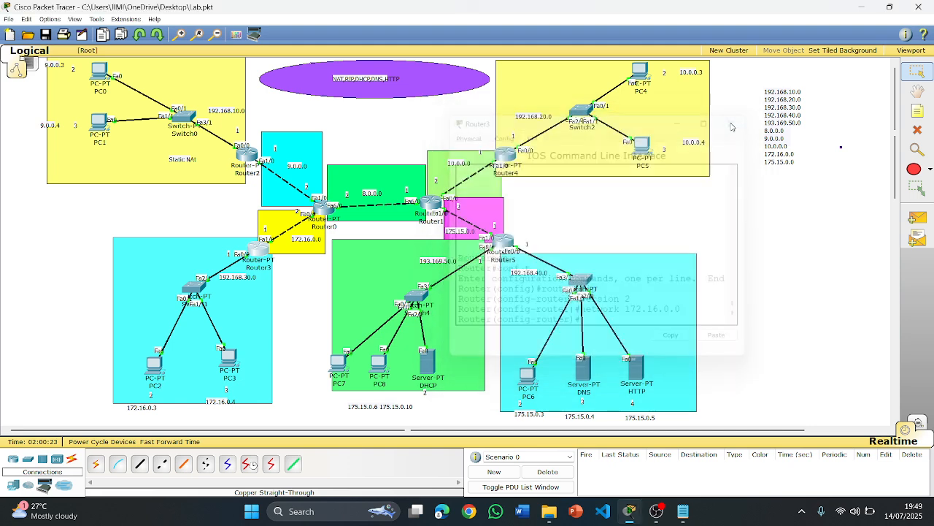
Step: Open Router5's command line clear of the router and exit its configuration session to a fresh user prompt
{"action": "left_click", "coordinate": [504, 242]}
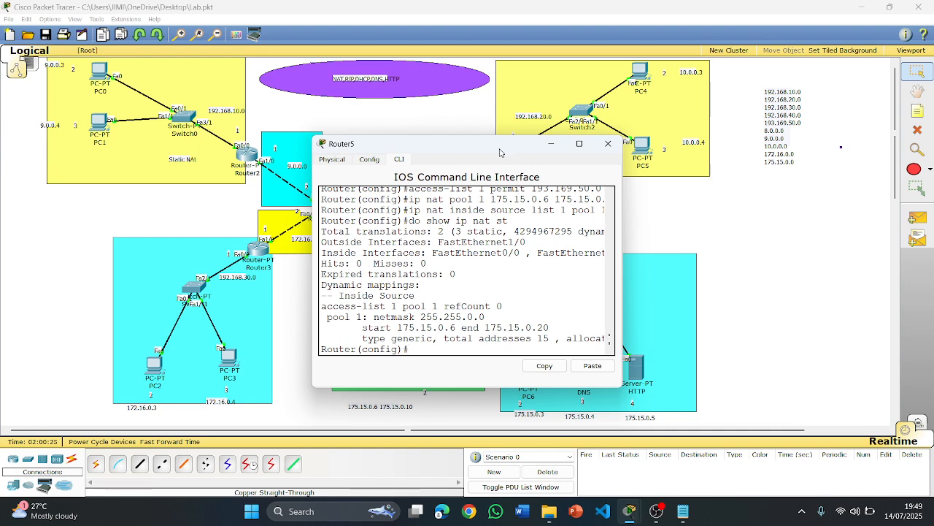
{"action": "left_click_drag", "start_coordinate": [500, 146], "coordinate": [241, 69]}
{"action": "type", "text": "exit"}
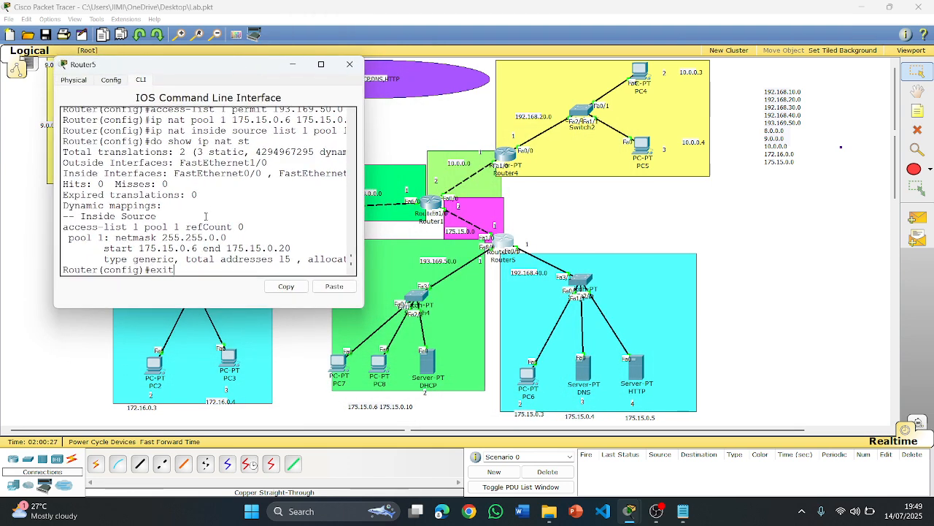
{"action": "key", "text": "Return"}
{"action": "key", "text": "Return"}
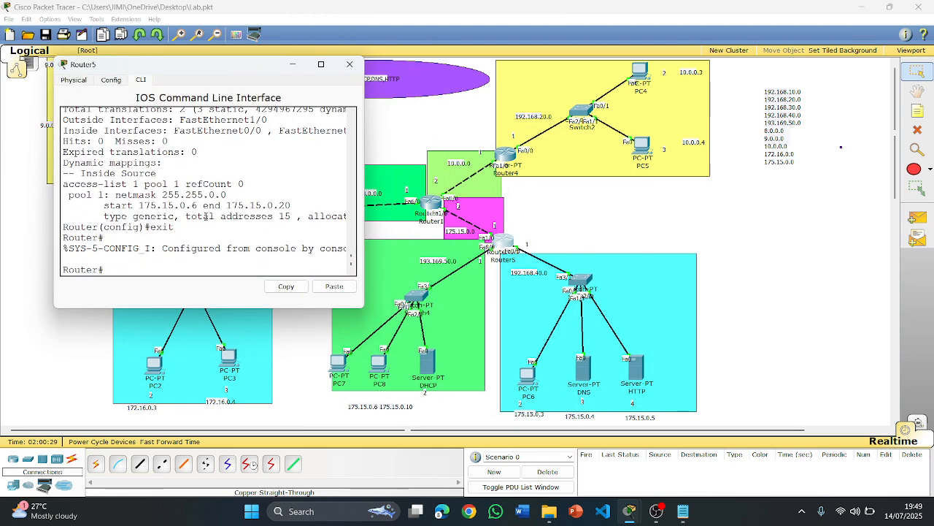
{"action": "type", "text": "exit"}
{"action": "key", "text": "Return"}
{"action": "key", "text": "Return"}
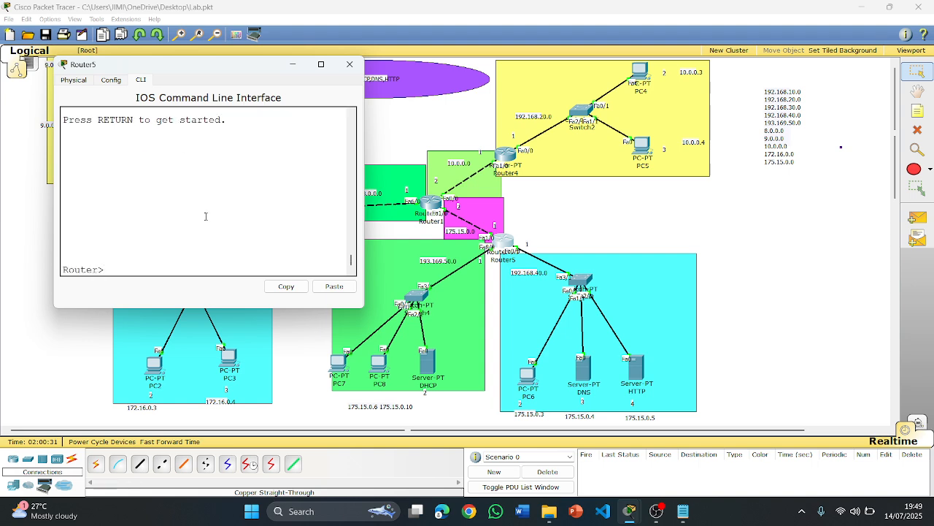
Step: Run the copied RIP version 2 commands on Router5, advertise network 175.15.0.0 and close the router's window
{"action": "left_click", "coordinate": [334, 286]}
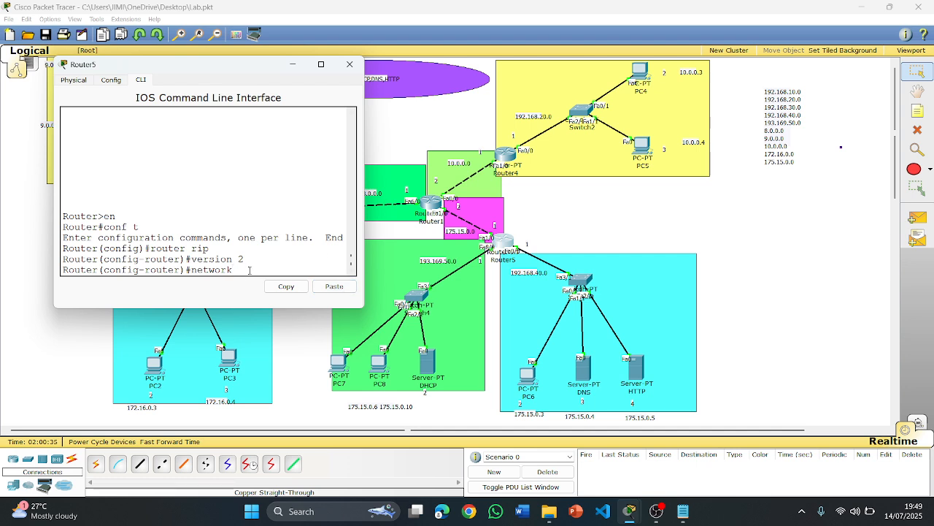
{"action": "type", "text": "175.15.0.0"}
{"action": "key", "text": "Return"}
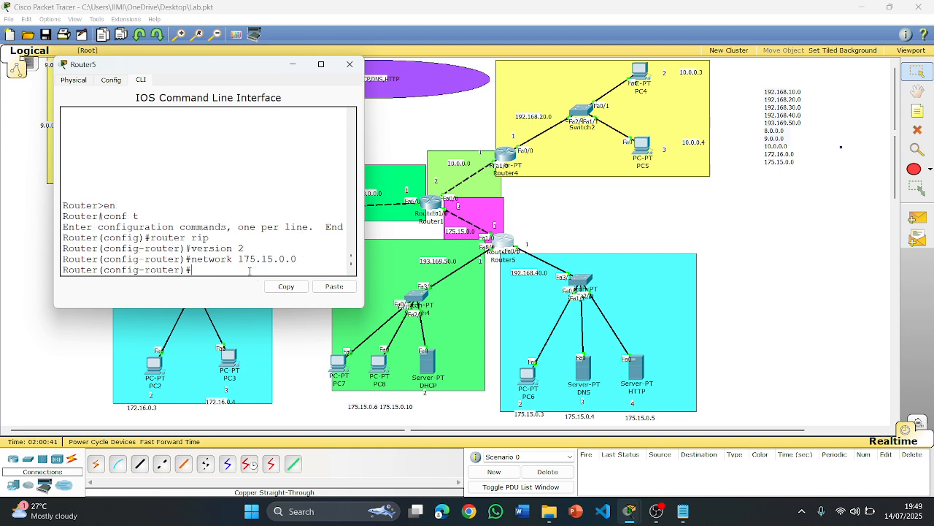
{"action": "left_click", "coordinate": [350, 64]}
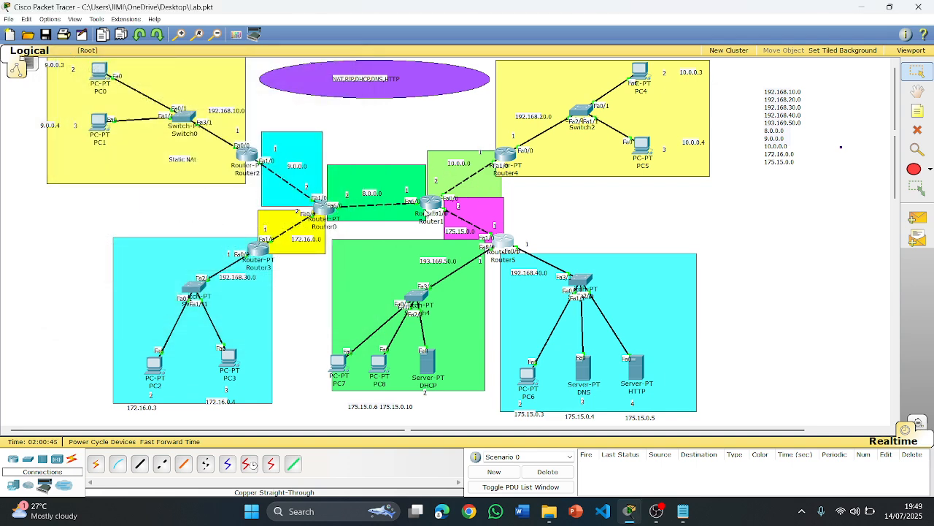
Step: Open Router0's command line, run the copied RIP version 2 commands and advertise network 9.0.0.0
{"action": "left_click", "coordinate": [322, 210]}
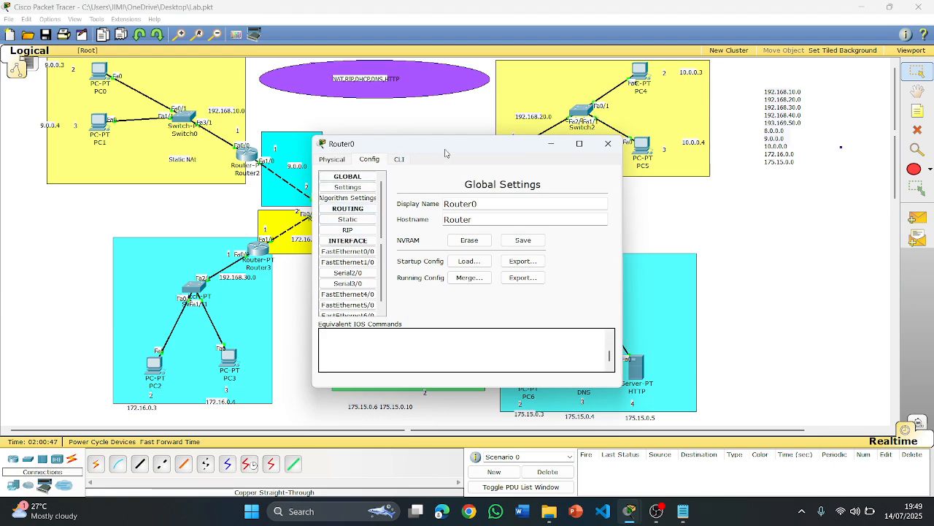
{"action": "left_click_drag", "start_coordinate": [456, 146], "coordinate": [650, 92]}
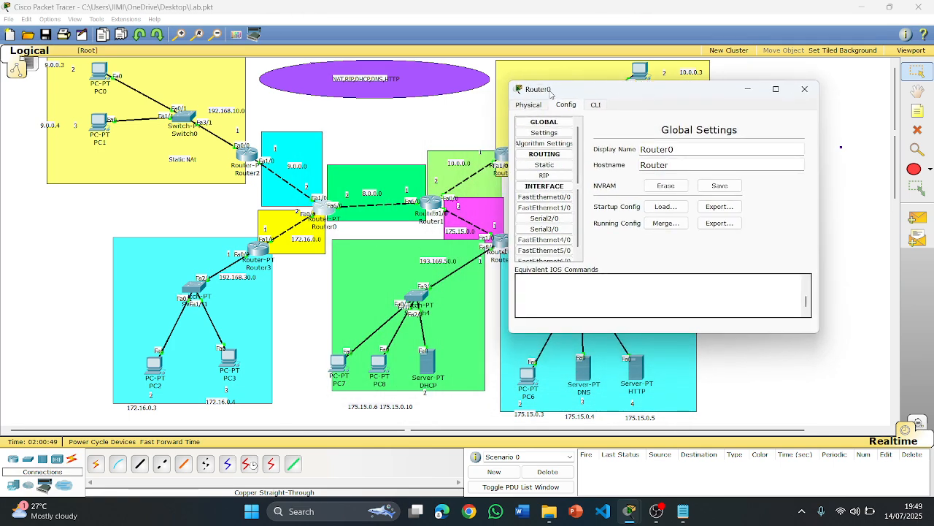
{"action": "left_click", "coordinate": [597, 106]}
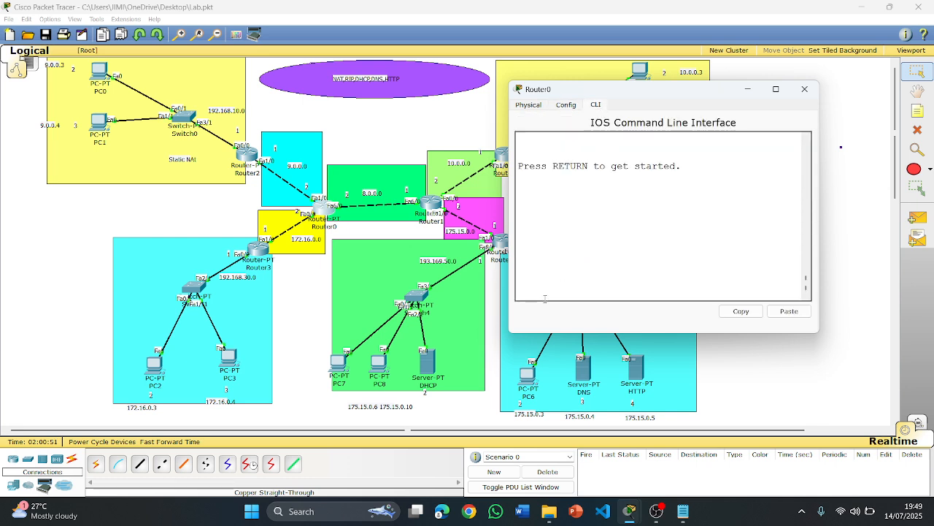
{"action": "key", "text": "Return"}
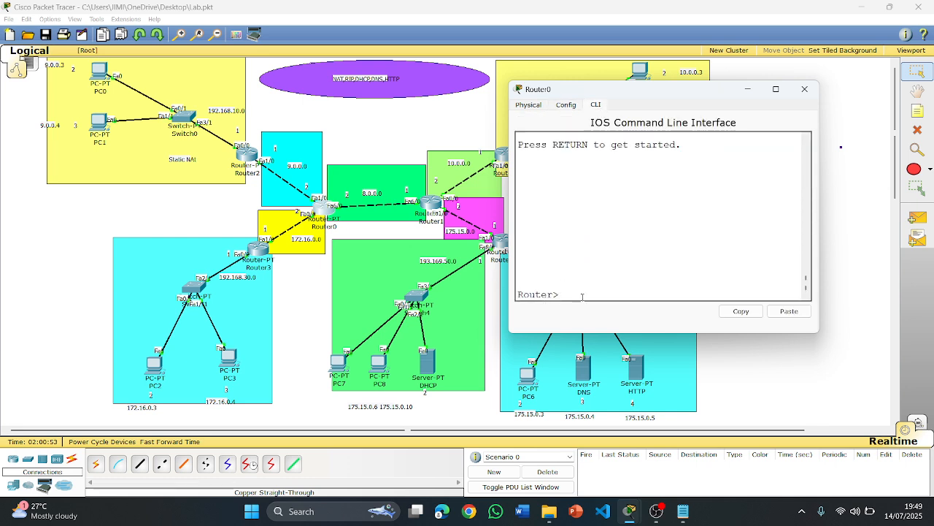
{"action": "left_click", "coordinate": [789, 311]}
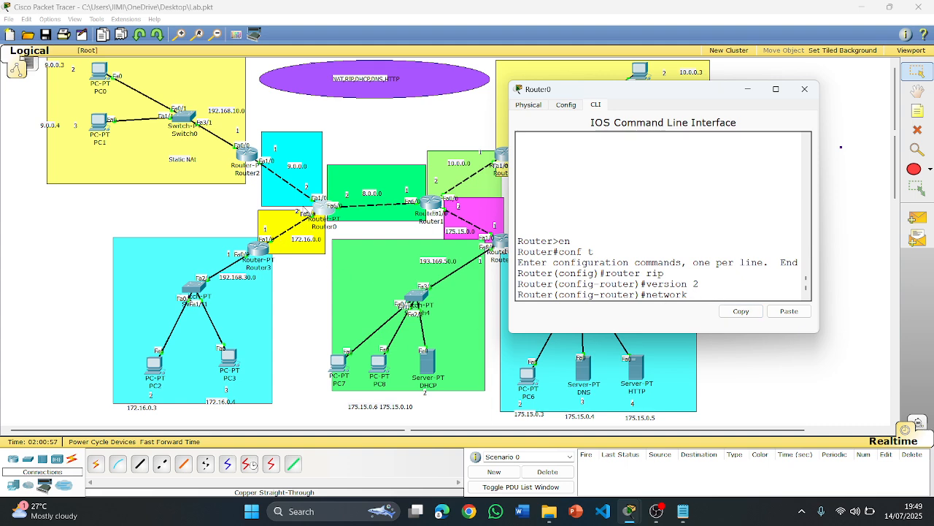
{"action": "type", "text": "9.0.0.0"}
{"action": "key", "text": "Return"}
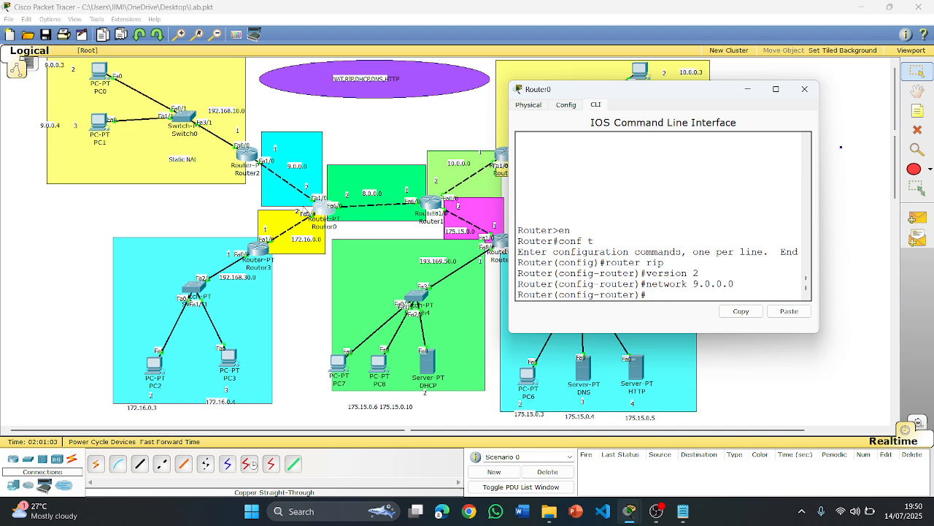
Step: Add network 8.0.0.0 to Router0's RIP configuration
{"action": "key", "text": "Up"}
{"action": "key", "text": "BackSpace"}
{"action": "key", "text": "BackSpace"}
{"action": "key", "text": "BackSpace"}
{"action": "key", "text": "BackSpace"}
{"action": "type", "text": "8."}
{"action": "key", "text": "Return"}
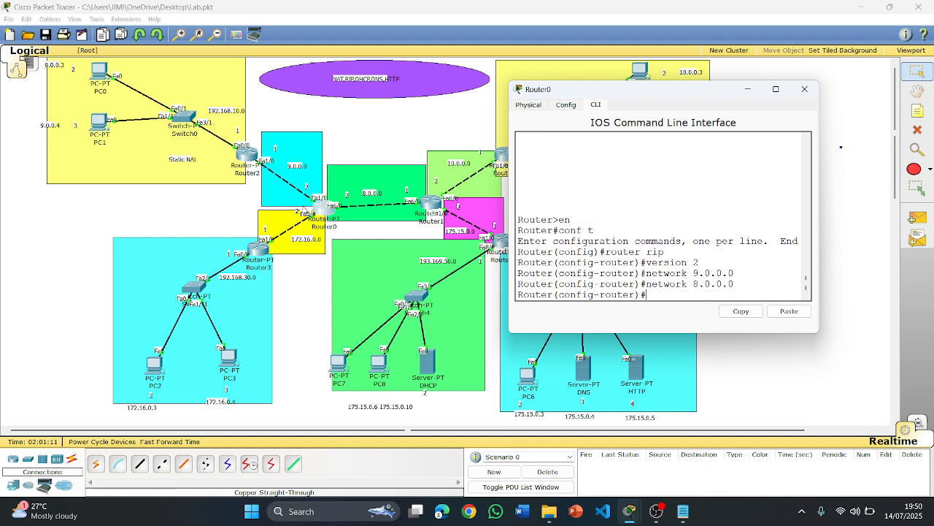
Step: Add network 172.16.0.0 to Router0's RIP configuration and close the router's window
{"action": "key", "text": "Up"}
{"action": "type", "text": "172.16.0.0"}
{"action": "key", "text": "Return"}
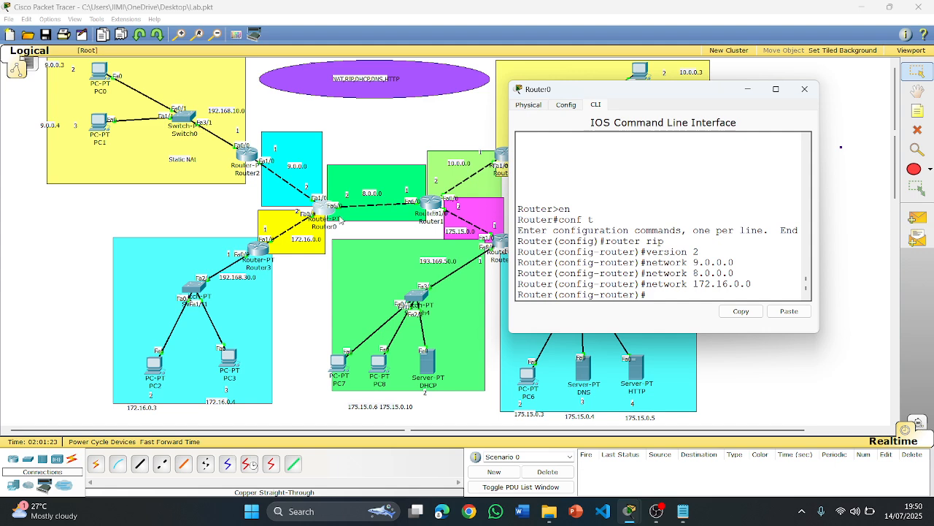
{"action": "left_click", "coordinate": [804, 89]}
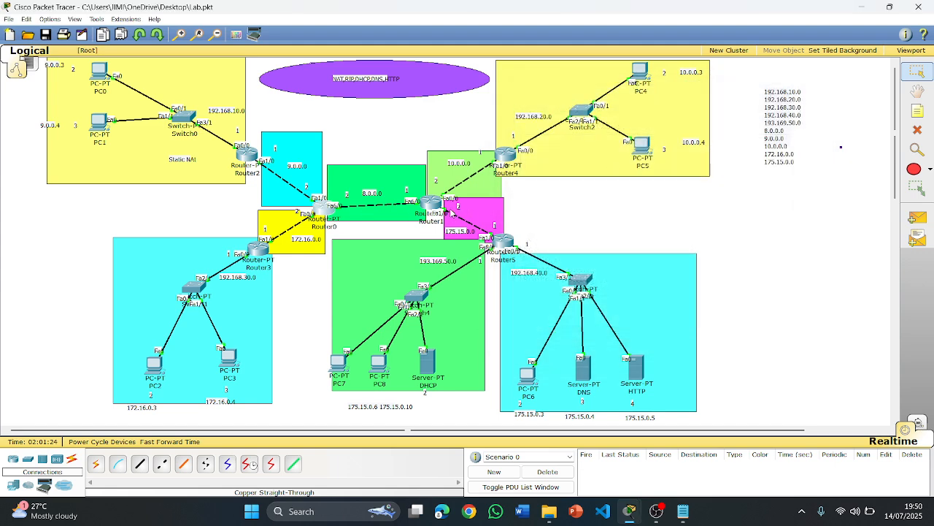
Step: Open Router1's command line, run the copied RIP version 2 commands and advertise network 10.0.0.0
{"action": "left_click", "coordinate": [431, 202]}
{"action": "left_click_drag", "start_coordinate": [480, 150], "coordinate": [680, 100]}
{"action": "left_click", "coordinate": [599, 111]}
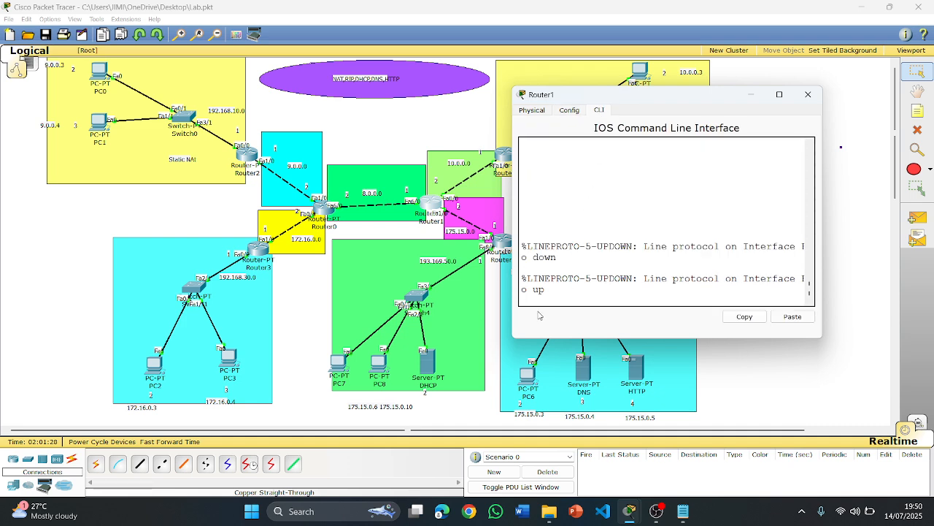
{"action": "key", "text": "Return"}
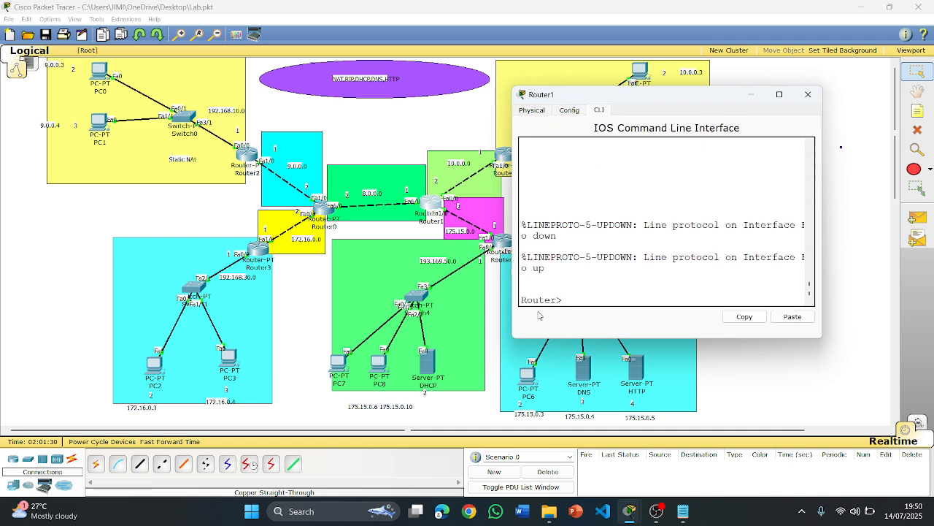
{"action": "left_click", "coordinate": [791, 317]}
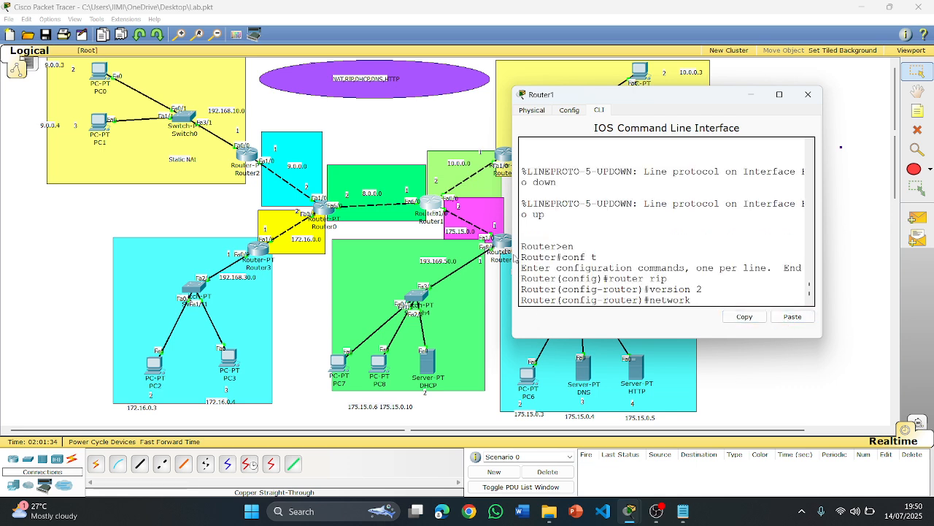
{"action": "type", "text": "10.0.0.0"}
{"action": "key", "text": "Return"}
Step: Add network 8.0.0.0 to Router1's RIP configuration
{"action": "key", "text": "Up"}
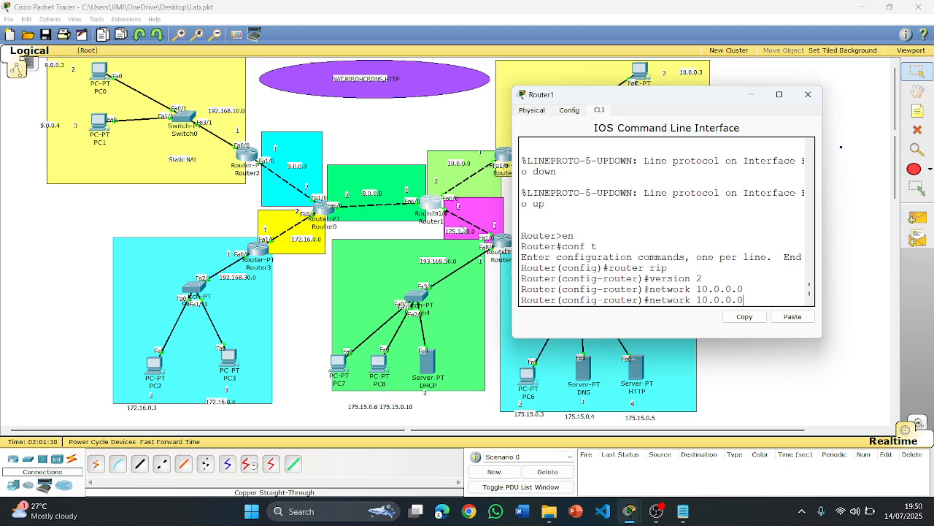
{"action": "key", "text": "BackSpace"}
{"action": "key", "text": "BackSpace"}
{"action": "key", "text": "BackSpace"}
{"action": "key", "text": "BackSpace"}
{"action": "key", "text": "BackSpace"}
{"action": "key", "text": "BackSpace"}
{"action": "key", "text": "BackSpace"}
{"action": "type", "text": "8.0.0.0"}
{"action": "key", "text": "Return"}
Step: Add network 175.15.0.0 to Router1's RIP configuration and close the router's window
{"action": "key", "text": "Up"}
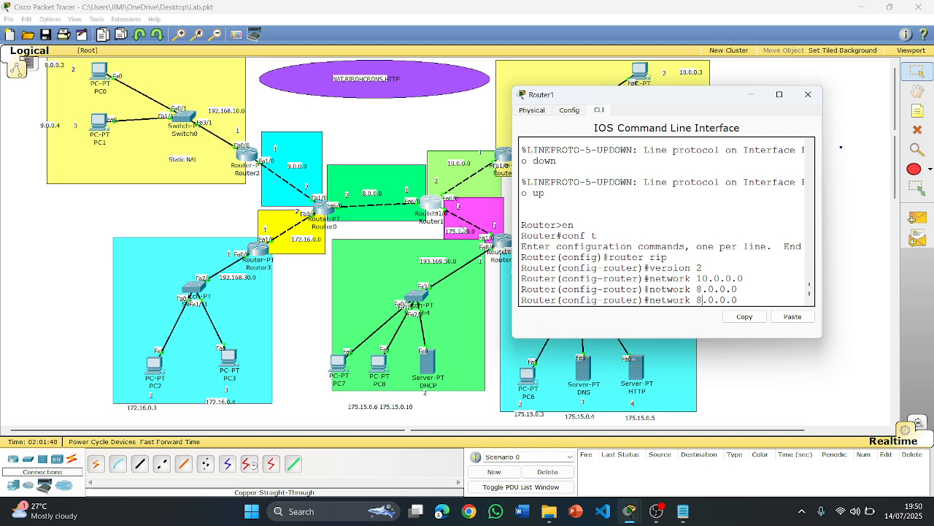
{"action": "key", "text": "BackSpace"}
{"action": "type", "text": "175"}
{"action": "key", "text": "Delete"}
{"action": "type", "text": "15"}
{"action": "key", "text": "Return"}
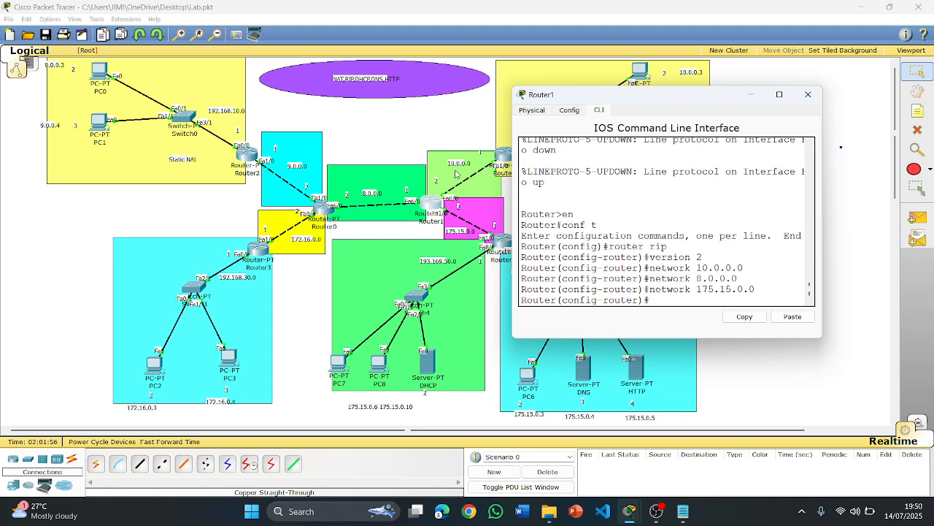
{"action": "left_click", "coordinate": [808, 94]}
Step: Review the RIP commands entered on Router3 and close its window
{"action": "left_click", "coordinate": [260, 250]}
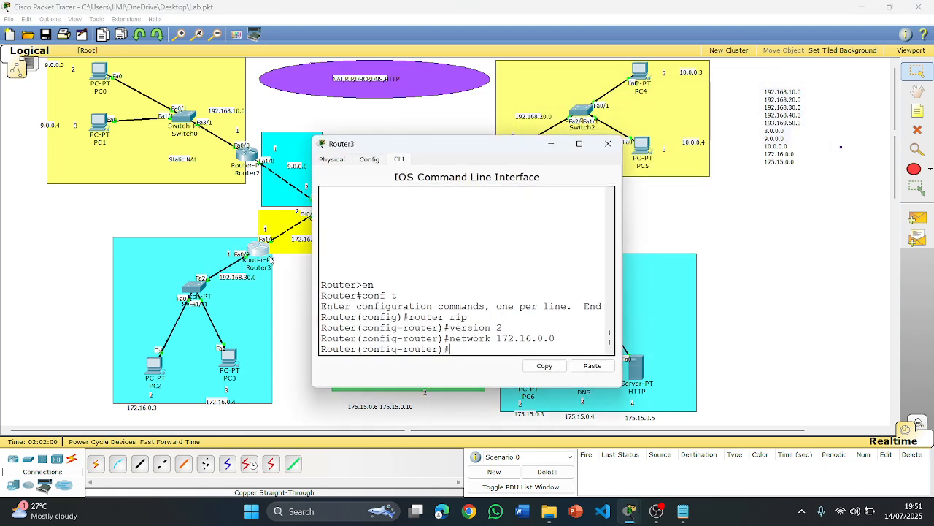
{"action": "left_click", "coordinate": [608, 143]}
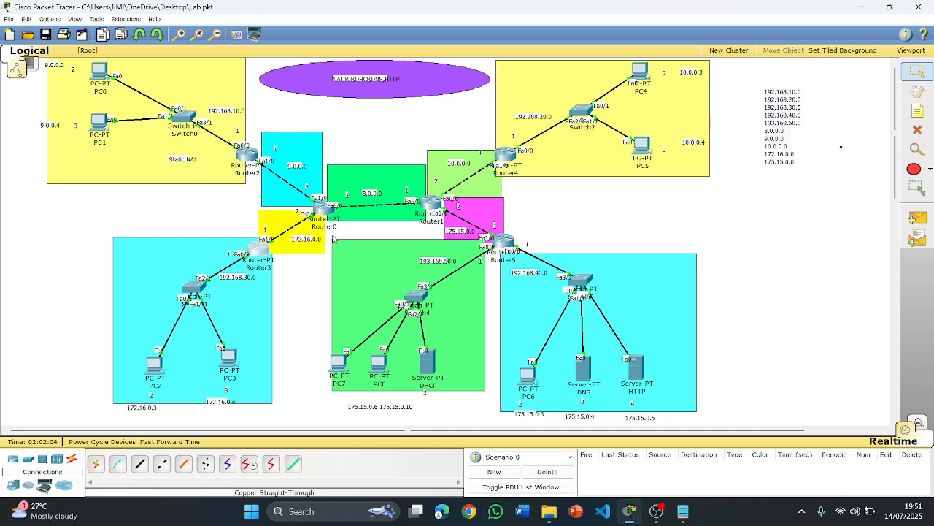
Step: Inspect Router4's routing table and its NAT table, and return to the selection tool
{"action": "left_click", "coordinate": [918, 149]}
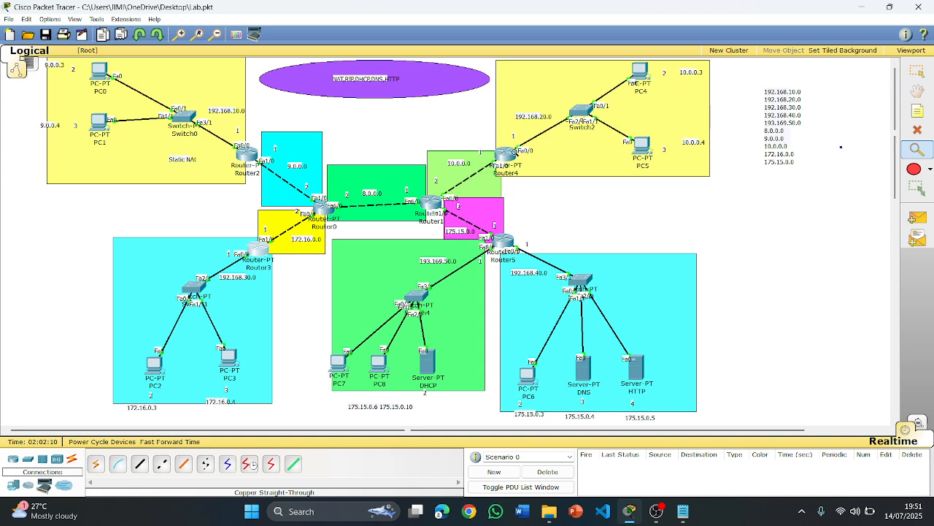
{"action": "left_click", "coordinate": [509, 154]}
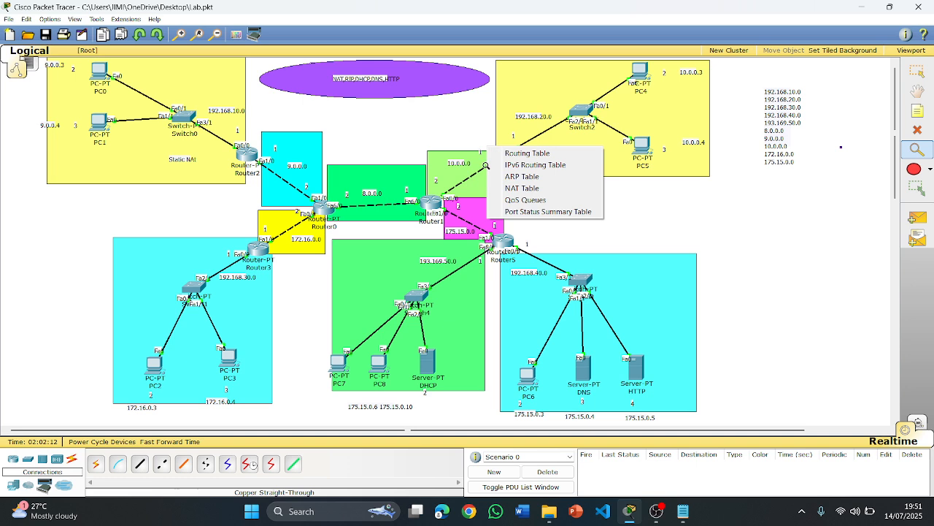
{"action": "left_click", "coordinate": [540, 154]}
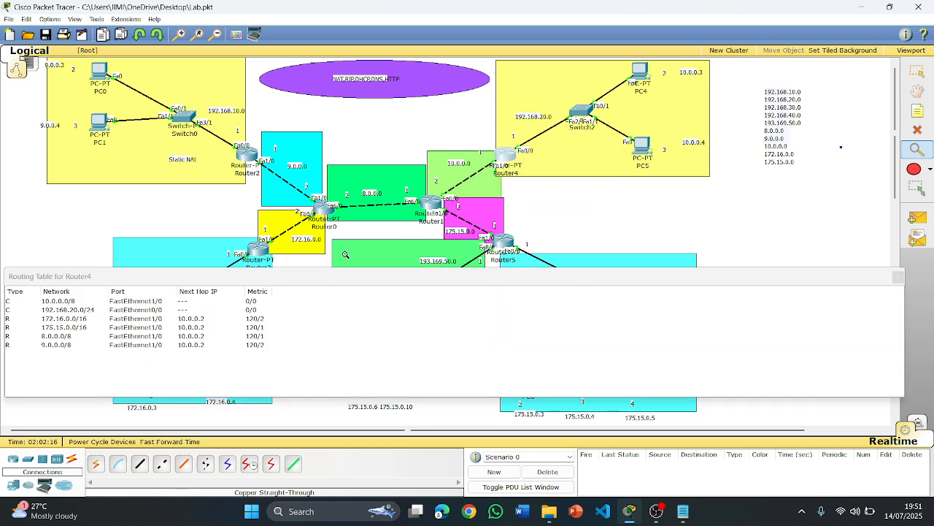
{"action": "left_click", "coordinate": [898, 276]}
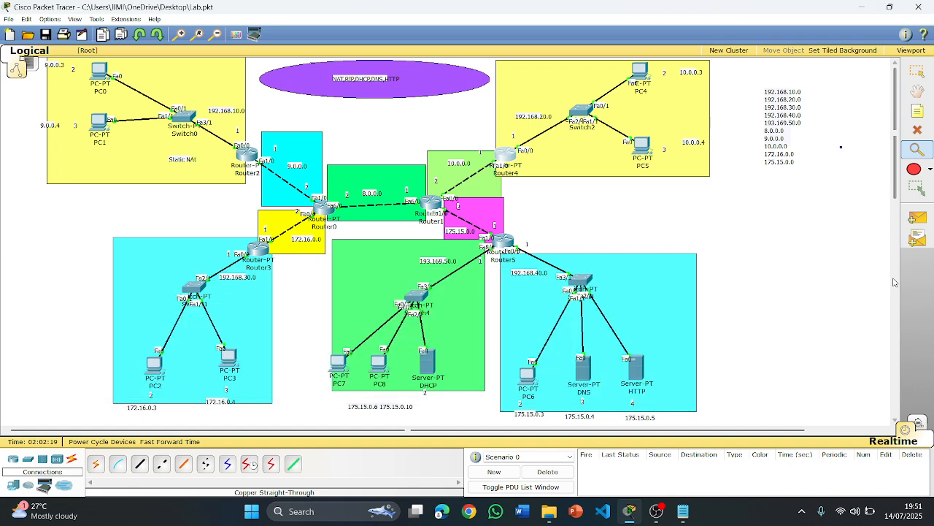
{"action": "left_click", "coordinate": [507, 154]}
{"action": "left_click", "coordinate": [514, 189]}
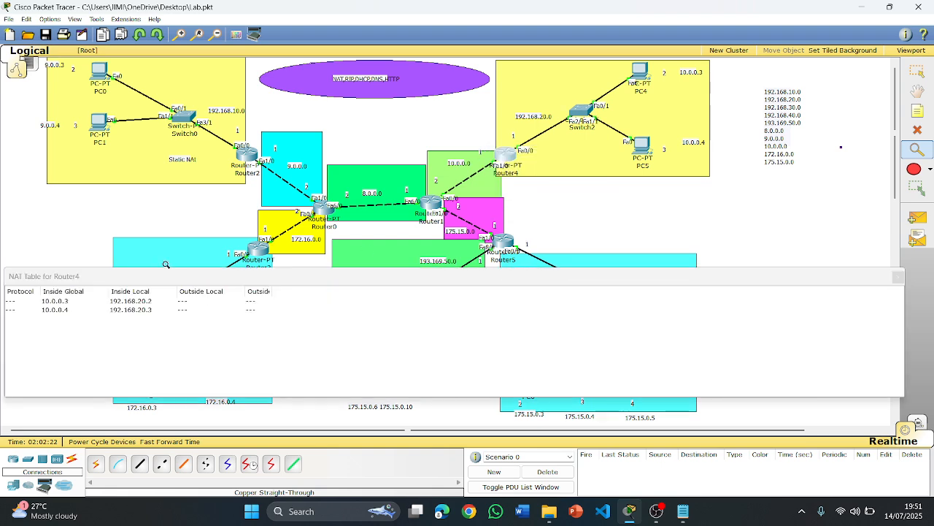
{"action": "left_click", "coordinate": [898, 277]}
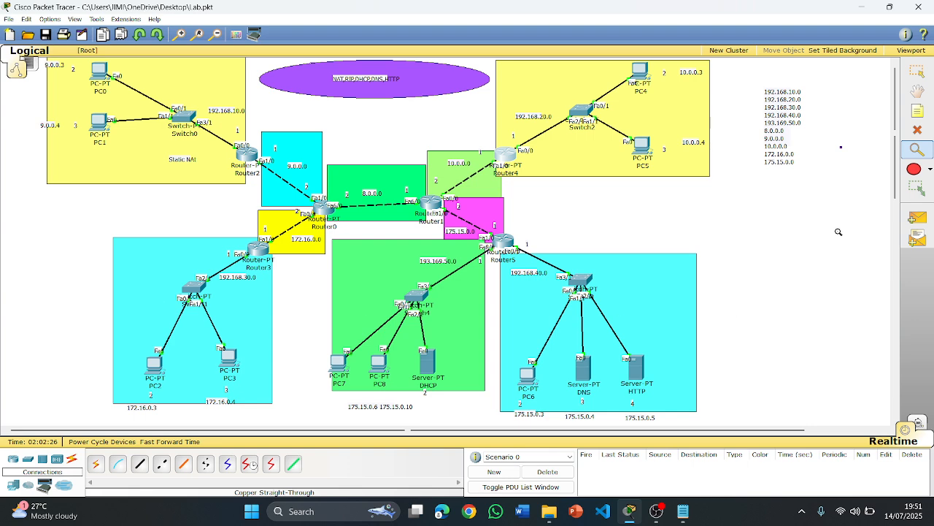
{"action": "left_click", "coordinate": [917, 71]}
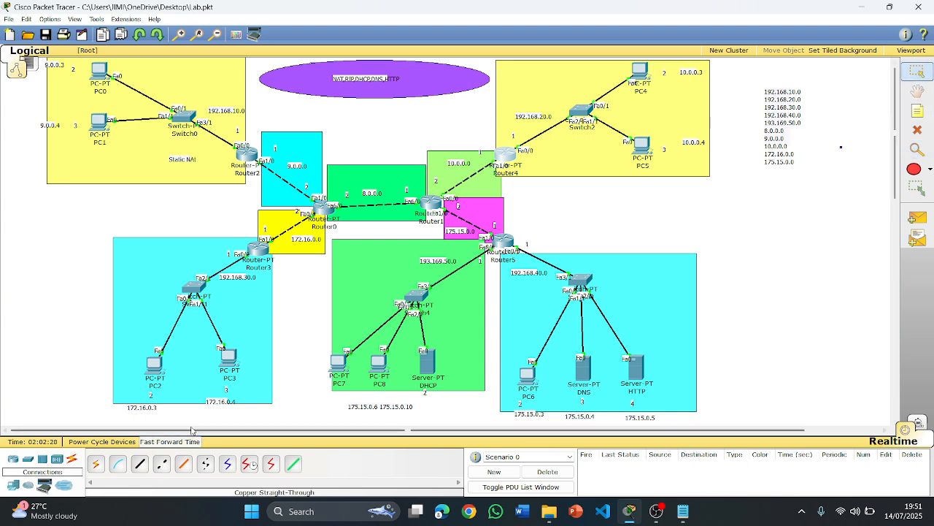
{"action": "left_click", "coordinate": [102, 132]}
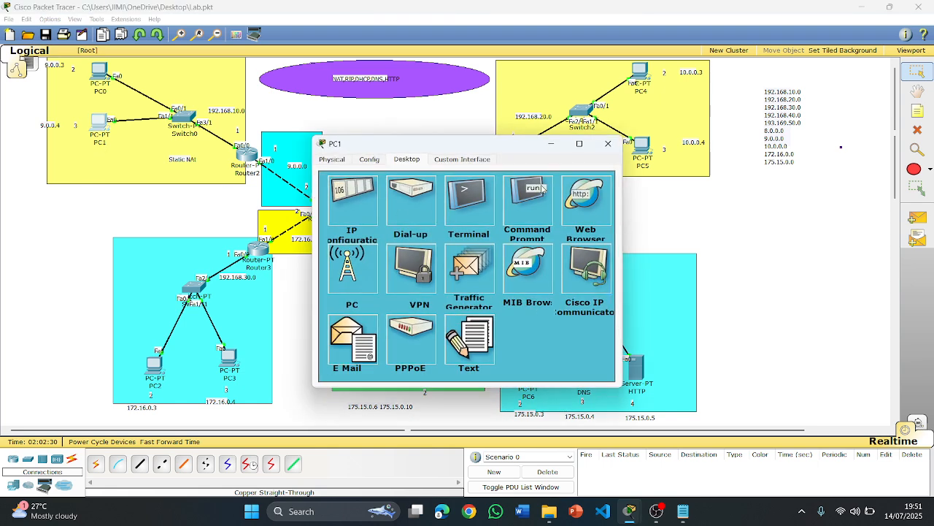
{"action": "left_click", "coordinate": [574, 212]}
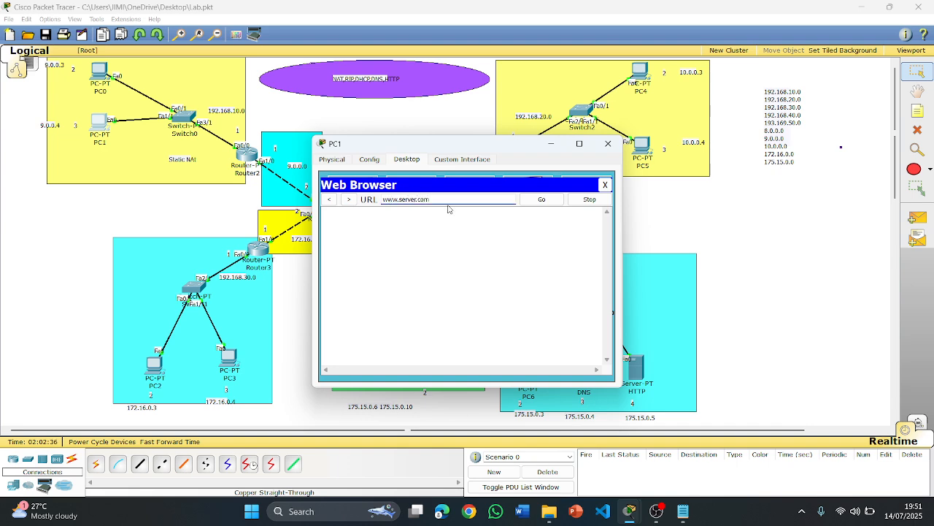
{"action": "left_click", "coordinate": [543, 203]}
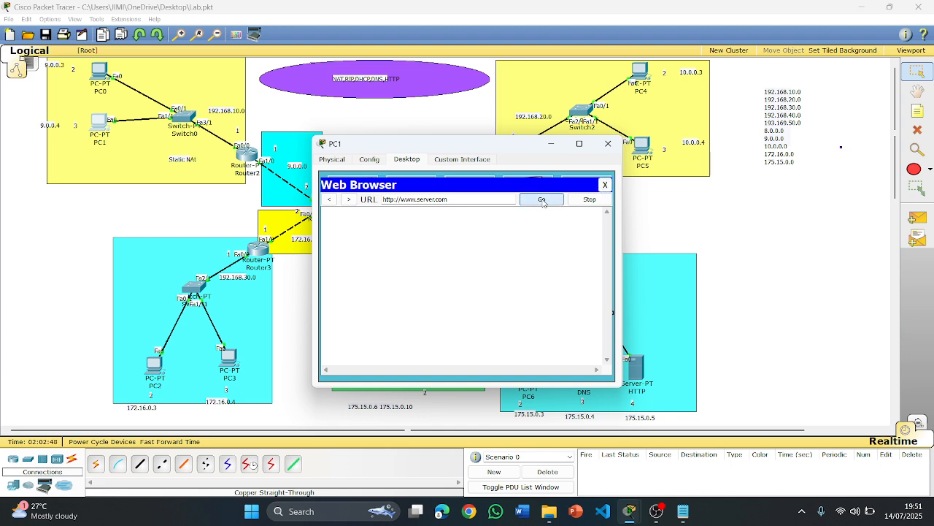
{"action": "left_click", "coordinate": [605, 185]}
Step: Open PC1's command prompt and ping PC5's public address 10.0.0.4
{"action": "left_click", "coordinate": [531, 201]}
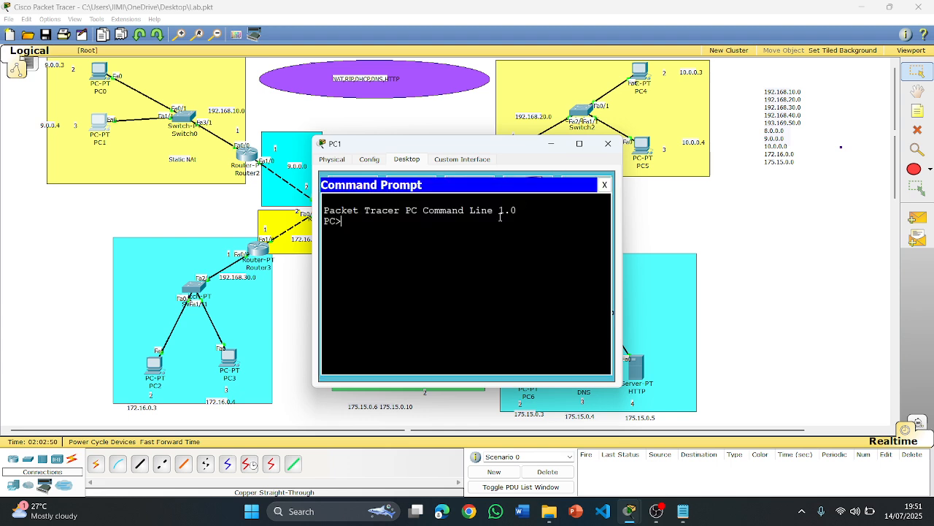
{"action": "type", "text": "p"}
{"action": "type", "text": "ng "}
{"action": "type", "text": "1010"}
{"action": "key", "text": "BackSpace"}
{"action": "key", "text": "BackSpace"}
{"action": "type", "text": ".0.0.4"}
{"action": "key", "text": "Return"}
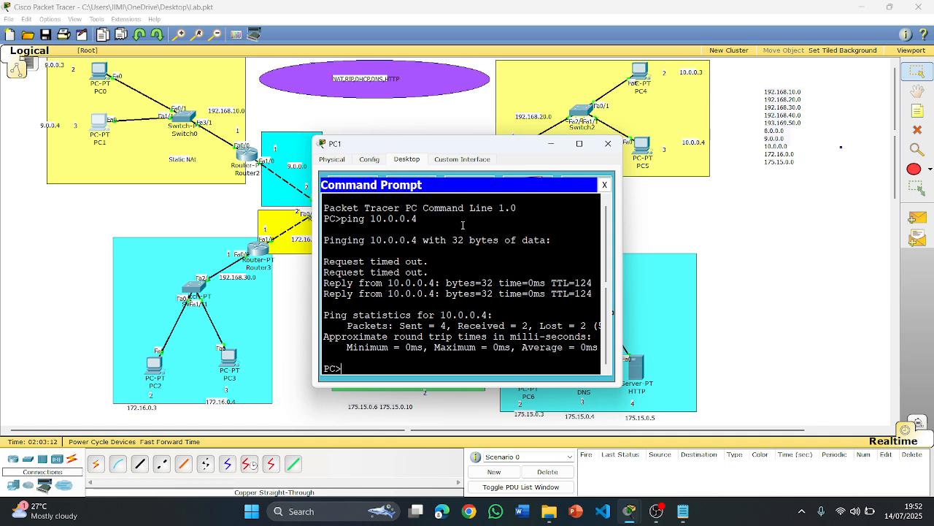
Step: Ping PC3's public address 172.16.0.4 from PC1 twice
{"action": "key", "text": "Up"}
{"action": "key", "text": "BackSpace"}
{"action": "type", "text": "172.16.0.4"}
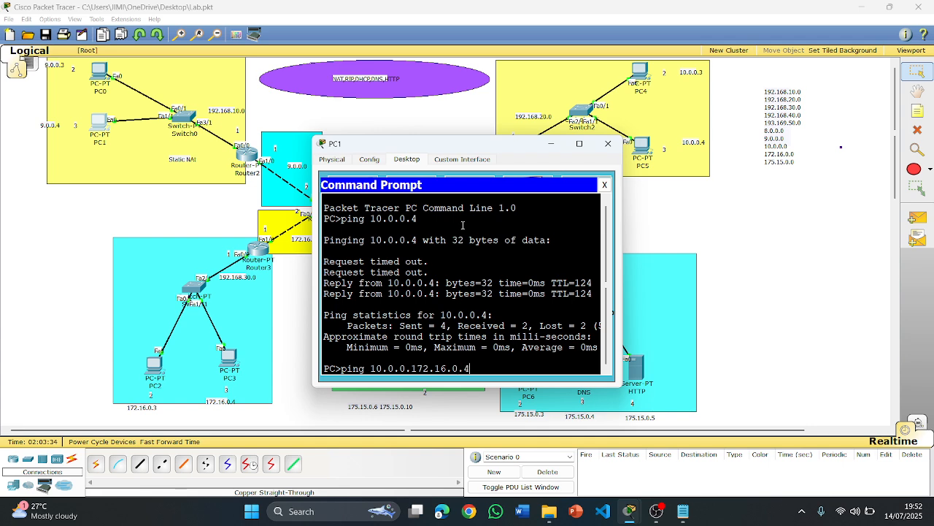
{"action": "key", "text": "BackSpace"}
{"action": "key", "text": "BackSpace"}
{"action": "key", "text": "BackSpace"}
{"action": "key", "text": "BackSpace"}
{"action": "key", "text": "BackSpace"}
{"action": "key", "text": "BackSpace"}
{"action": "key", "text": "BackSpace"}
{"action": "key", "text": "BackSpace"}
{"action": "key", "text": "BackSpace"}
{"action": "key", "text": "BackSpace"}
{"action": "key", "text": "BackSpace"}
{"action": "key", "text": "BackSpace"}
{"action": "key", "text": "BackSpace"}
{"action": "key", "text": "BackSpace"}
{"action": "key", "text": "BackSpace"}
{"action": "key", "text": "BackSpace"}
{"action": "key", "text": "BackSpace"}
{"action": "type", "text": "172.16.0.4"}
{"action": "key", "text": "Return"}
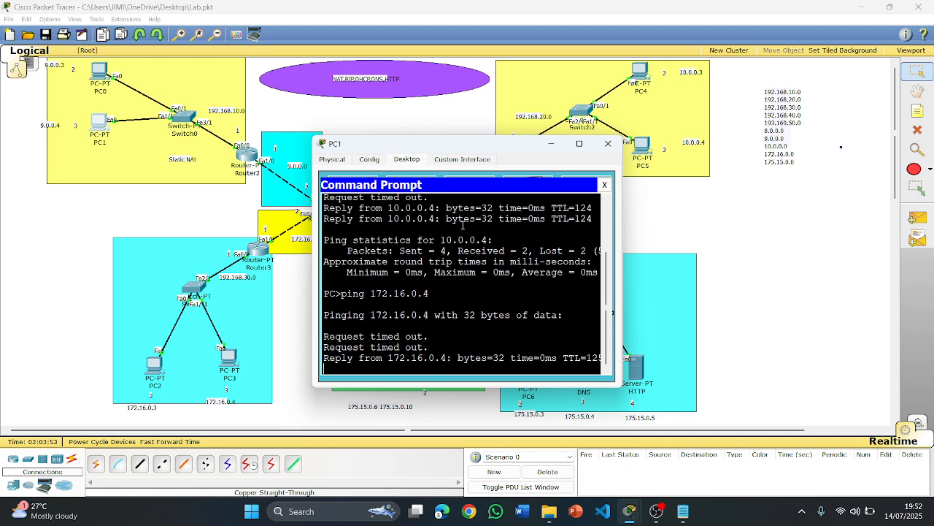
{"action": "key", "text": "Up"}
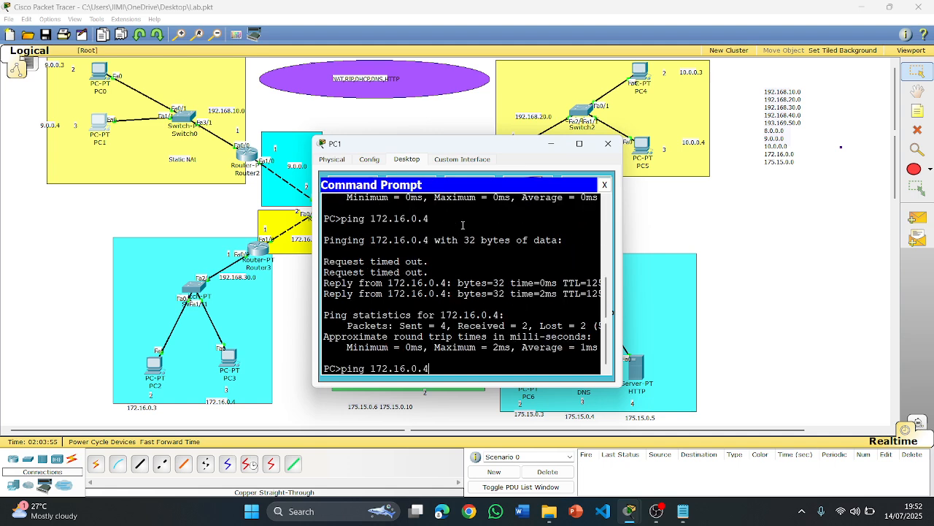
{"action": "key", "text": "Return"}
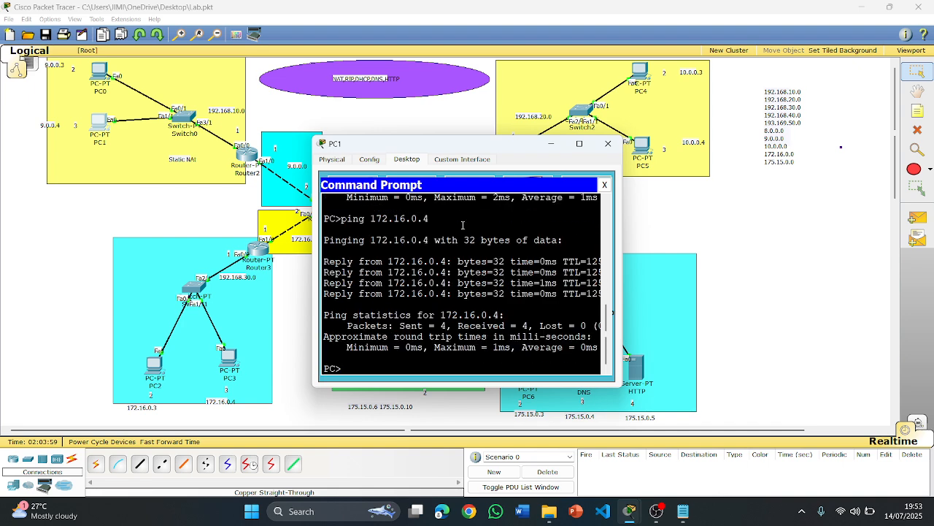
Step: Ping PC6's public address 175.15.0.3 from PC1 twice
{"action": "key", "text": "Up"}
{"action": "key", "text": "BackSpace"}
{"action": "key", "text": "BackSpace"}
{"action": "key", "text": "BackSpace"}
{"action": "key", "text": "BackSpace"}
{"action": "key", "text": "BackSpace"}
{"action": "key", "text": "BackSpace"}
{"action": "key", "text": "BackSpace"}
{"action": "key", "text": "BackSpace"}
{"action": "type", "text": "5.15.0.3"}
{"action": "key", "text": "Return"}
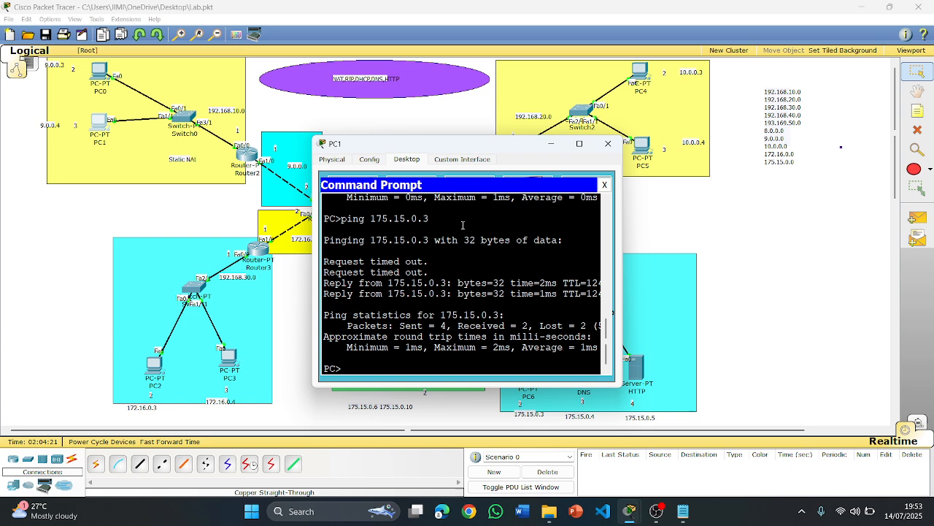
{"action": "key", "text": "Up"}
{"action": "key", "text": "Return"}
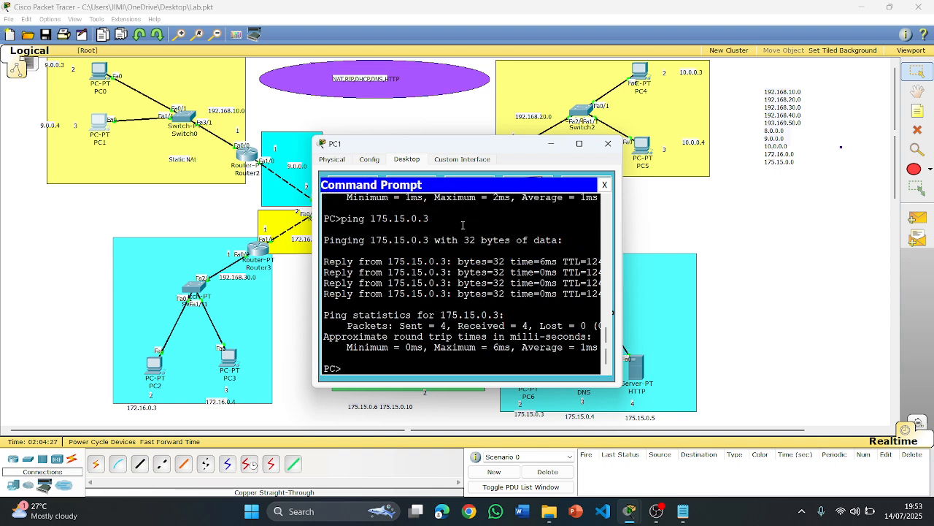
Step: Ping 175.15.0.6, an address of the dynamic NAT pool, from PC1 twice and close the command prompt
{"action": "key", "text": "Up"}
{"action": "left_click_drag", "start_coordinate": [430, 143], "coordinate": [668, 124]}
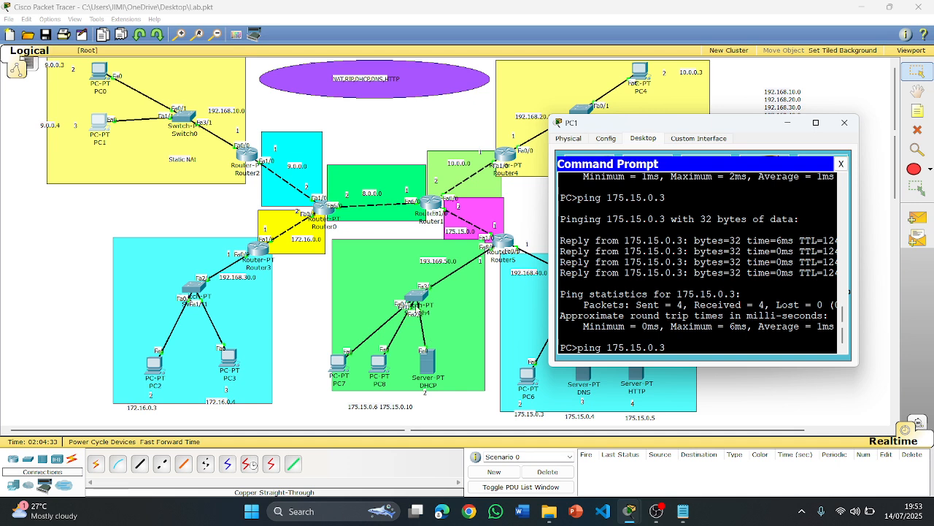
{"action": "left_click_drag", "start_coordinate": [666, 348], "coordinate": [607, 348]}
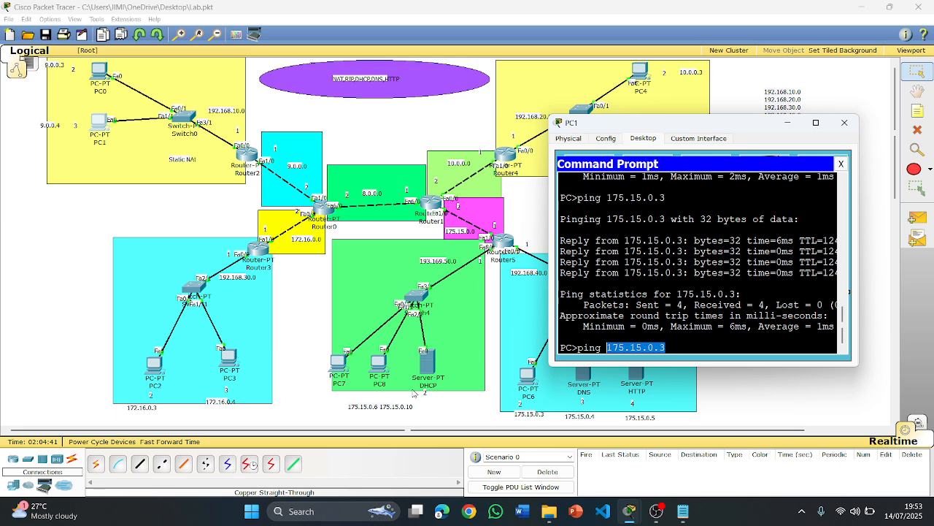
{"action": "type", "text": "175"}
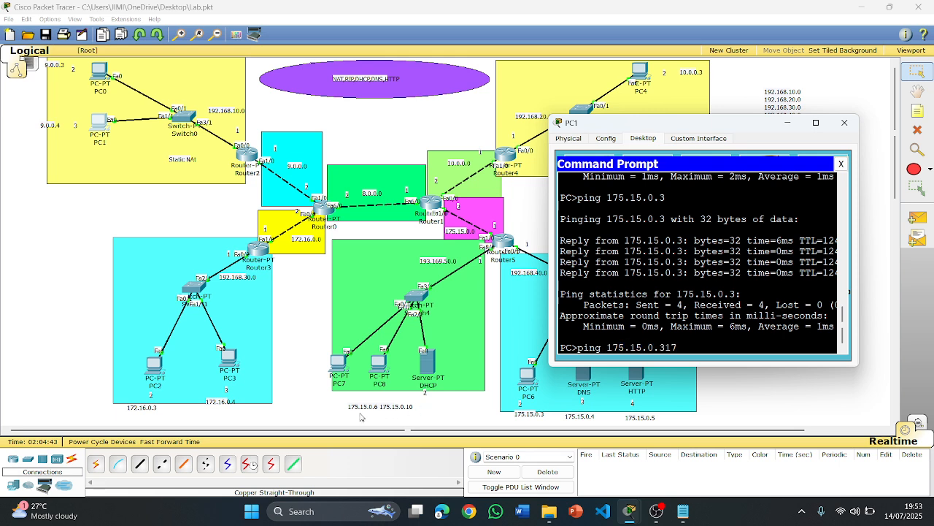
{"action": "type", "text": ".15.0.6"}
{"action": "key", "text": "Left"}
{"action": "key", "text": "Left"}
{"action": "key", "text": "Left"}
{"action": "key", "text": "Left"}
{"action": "key", "text": "Left"}
{"action": "key", "text": "Left"}
{"action": "key", "text": "Left"}
{"action": "key", "text": "Left"}
{"action": "key", "text": "Left"}
{"action": "key", "text": "Left"}
{"action": "key", "text": "BackSpace"}
{"action": "key", "text": "BackSpace"}
{"action": "key", "text": "BackSpace"}
{"action": "key", "text": "BackSpace"}
{"action": "key", "text": "BackSpace"}
{"action": "key", "text": "BackSpace"}
{"action": "key", "text": "BackSpace"}
{"action": "key", "text": "BackSpace"}
{"action": "key", "text": "BackSpace"}
{"action": "key", "text": "BackSpace"}
{"action": "key", "text": "Return"}
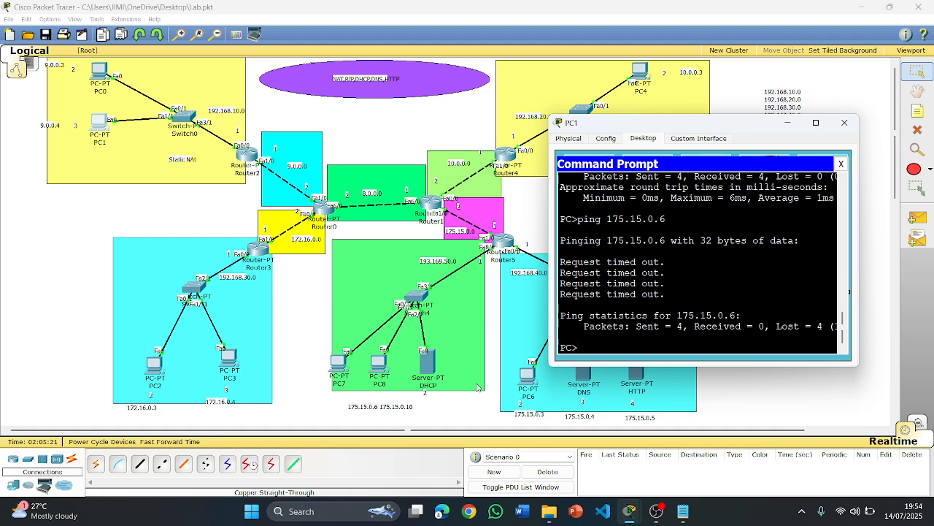
{"action": "key", "text": "Up"}
{"action": "key", "text": "Return"}
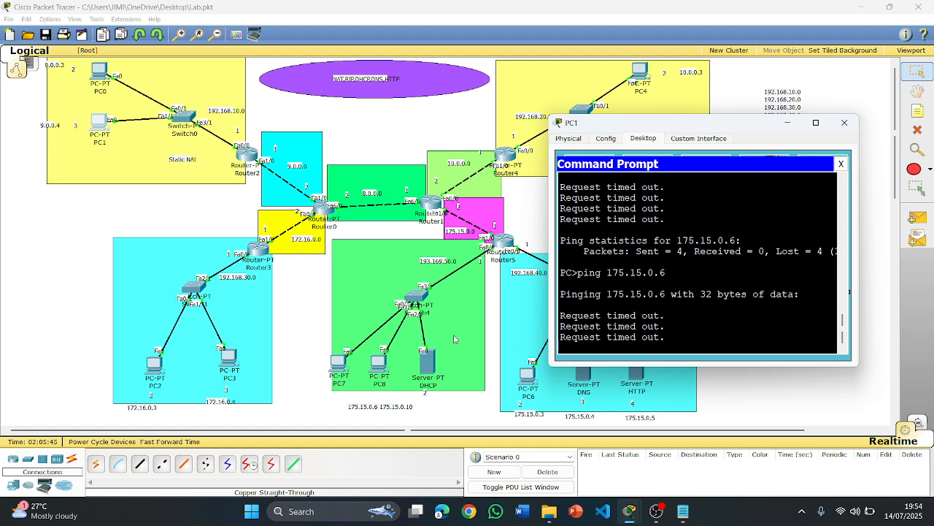
{"action": "left_click", "coordinate": [841, 165]}
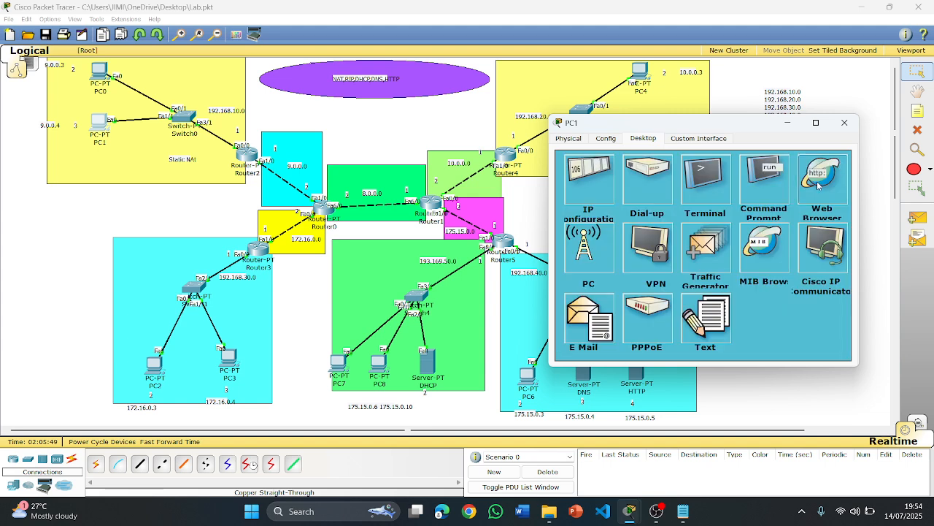
{"action": "left_click", "coordinate": [816, 184]}
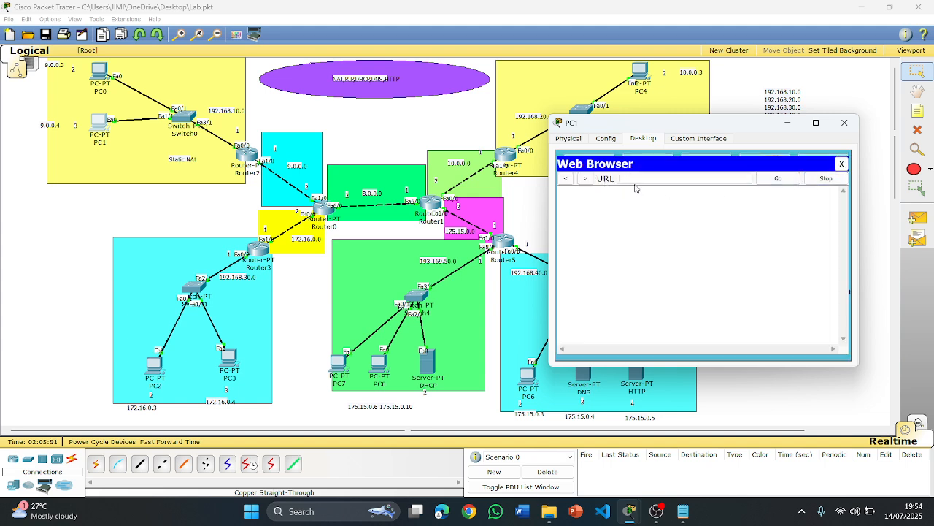
{"action": "type", "text": "www.server.com"}
{"action": "left_click", "coordinate": [779, 181]}
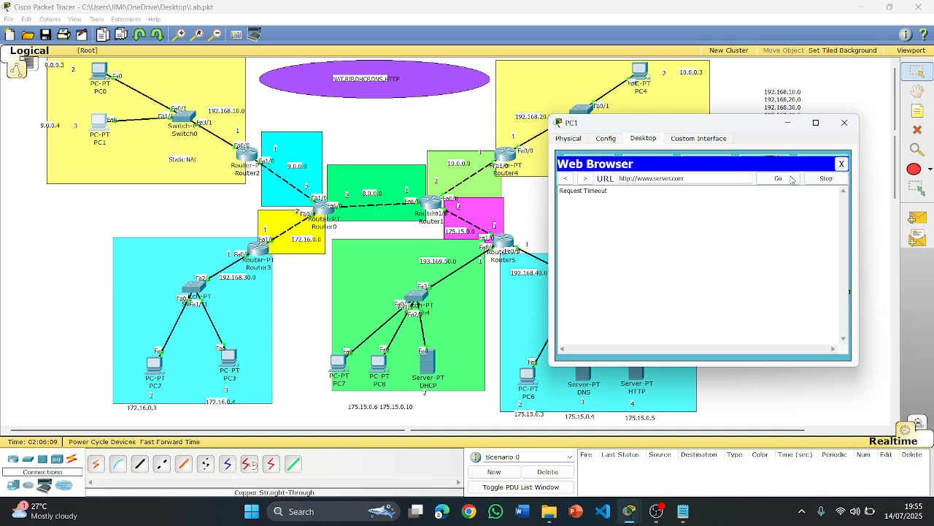
{"action": "left_click", "coordinate": [842, 163]}
Step: Load the HTTP server's page at its public address 175.15.0.5 in PC1's web browser
{"action": "left_click", "coordinate": [808, 183]}
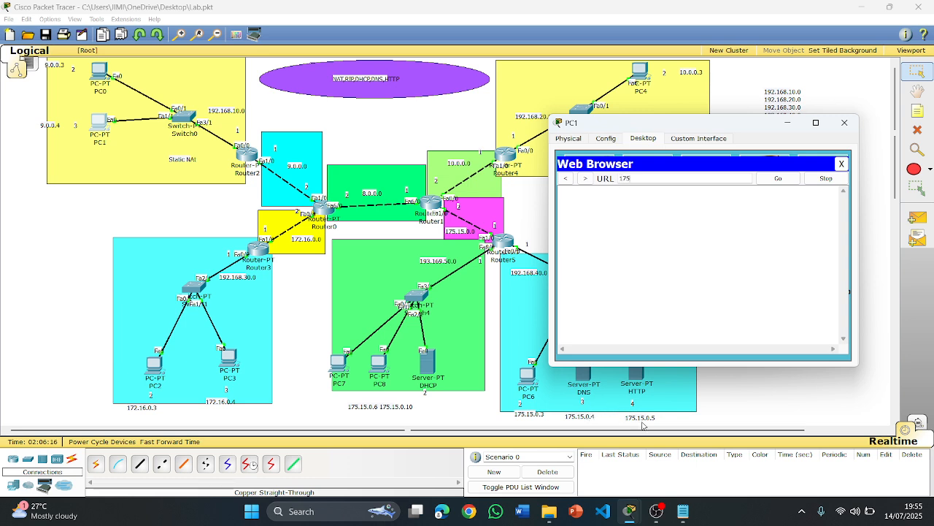
{"action": "type", "text": "175.15.0.5"}
{"action": "key", "text": "Return"}
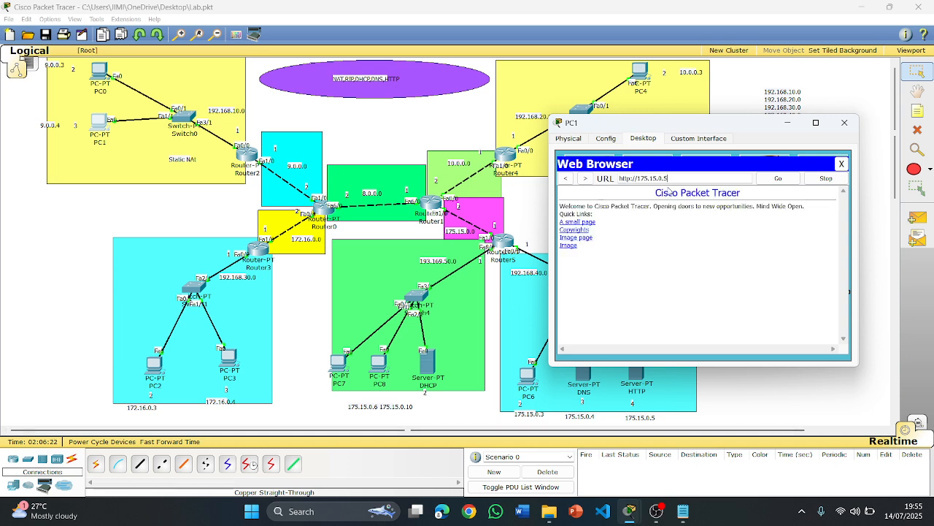
Step: Request the DNS server's public address 175.15.0.4 in PC1's web browser and close the browser
{"action": "left_click_drag", "start_coordinate": [677, 179], "coordinate": [617, 179]}
{"action": "type", "text": "175"}
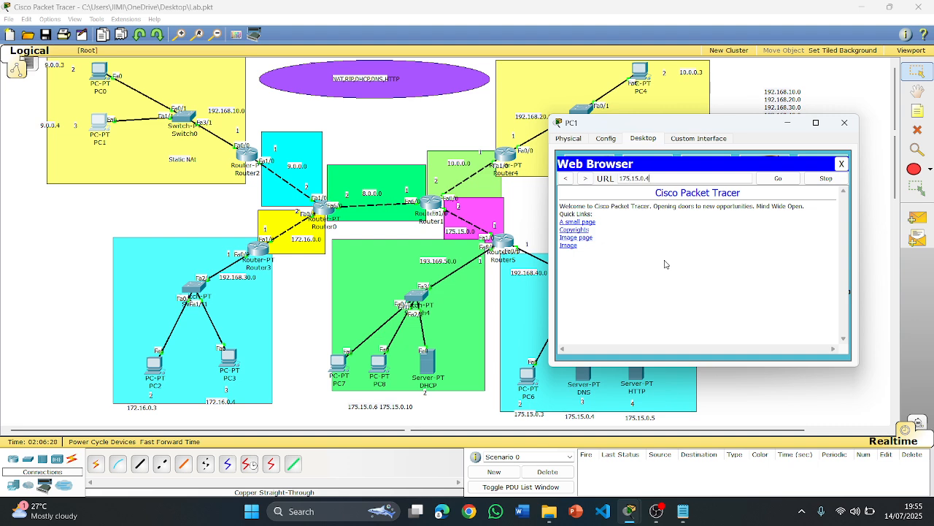
{"action": "left_click", "coordinate": [787, 181]}
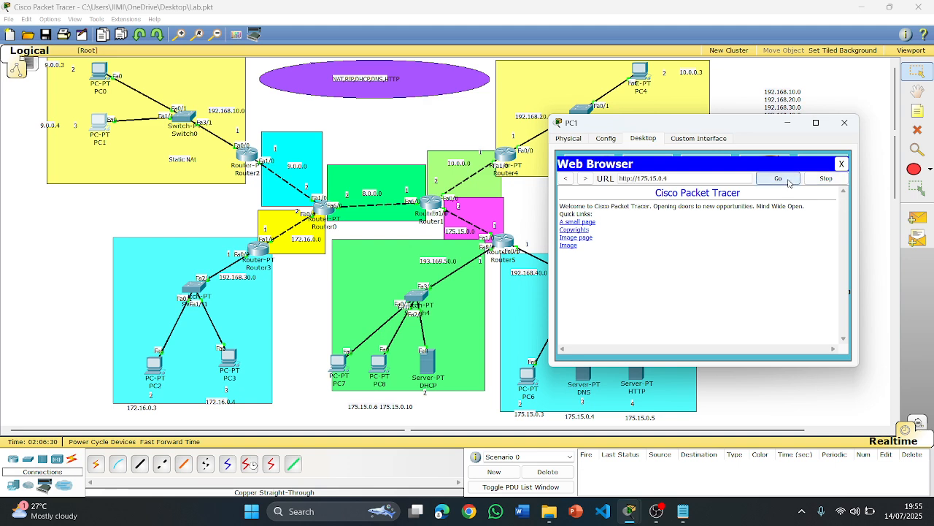
{"action": "left_click", "coordinate": [840, 164]}
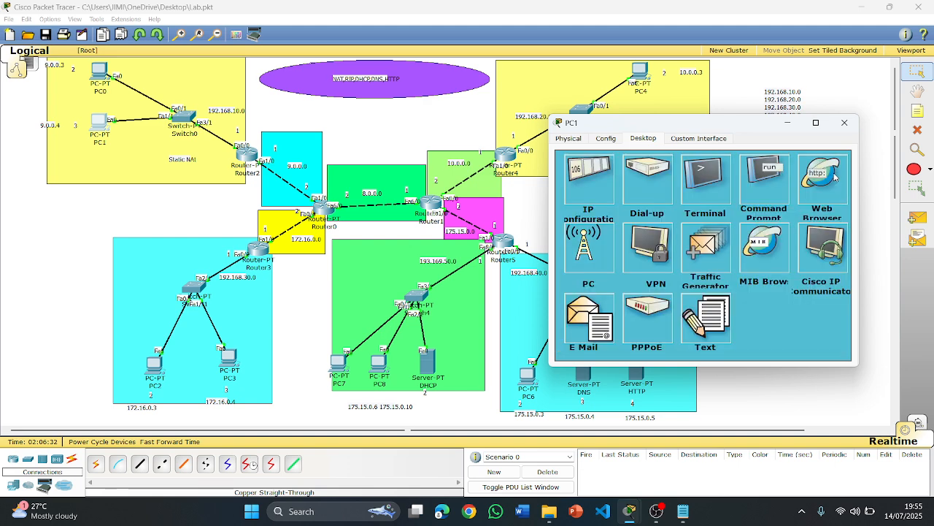
Step: Load 175.15.0.4 again in a freshly opened web browser on PC1
{"action": "left_click", "coordinate": [836, 177]}
{"action": "left_click", "coordinate": [648, 178]}
{"action": "type", "text": "175.15."}
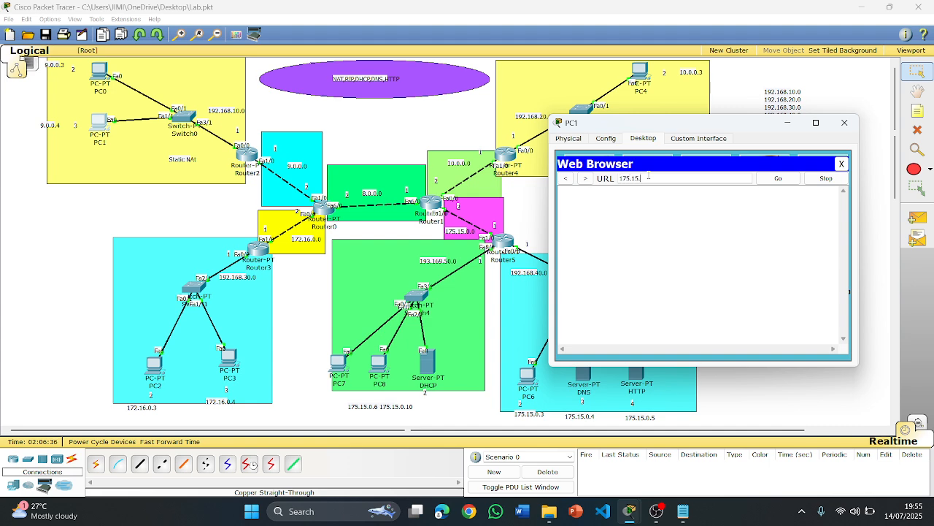
{"action": "type", "text": "0.4"}
{"action": "left_click", "coordinate": [780, 180]}
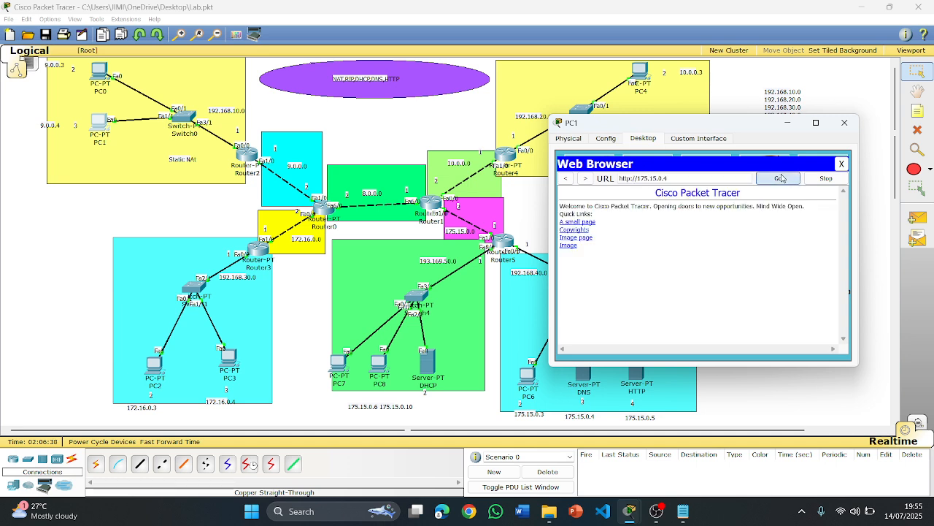
{"action": "triple_click", "coordinate": [684, 179]}
{"action": "type", "text": "www"}
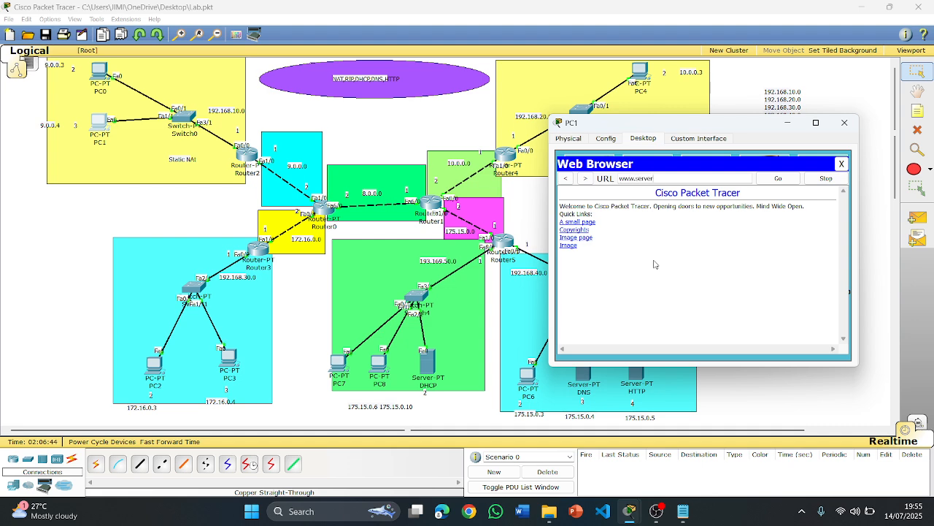
{"action": "type", "text": ".server.com"}
{"action": "left_click", "coordinate": [778, 179]}
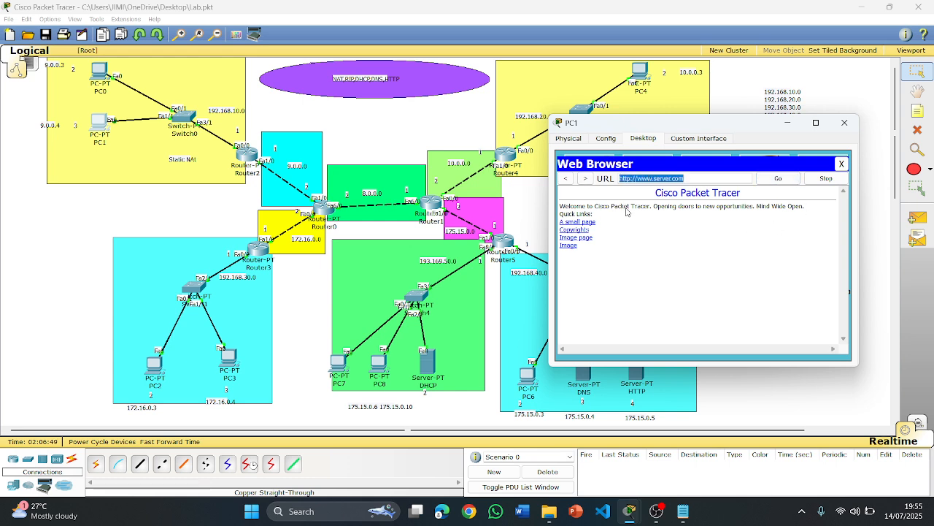
{"action": "left_click", "coordinate": [840, 165]}
{"action": "left_click", "coordinate": [839, 173]}
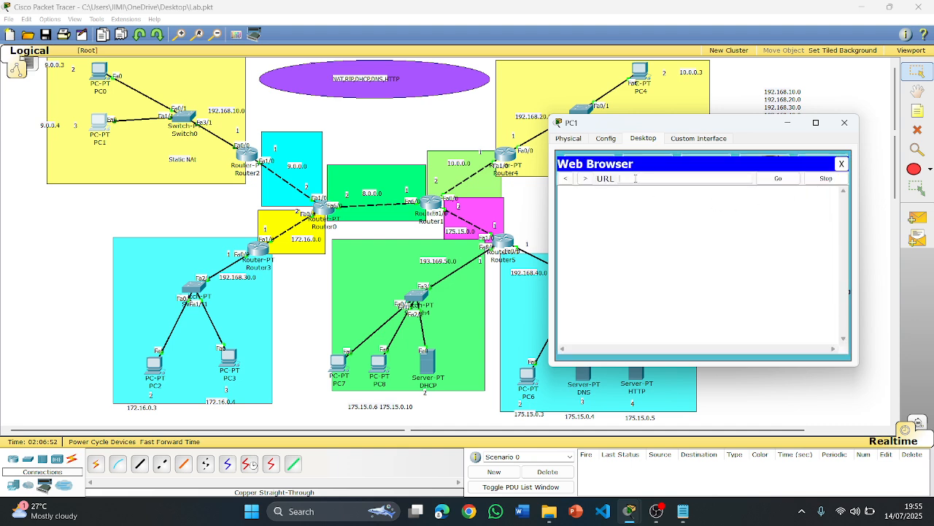
{"action": "type", "text": "http://www.server.com"}
{"action": "left_click", "coordinate": [778, 182]}
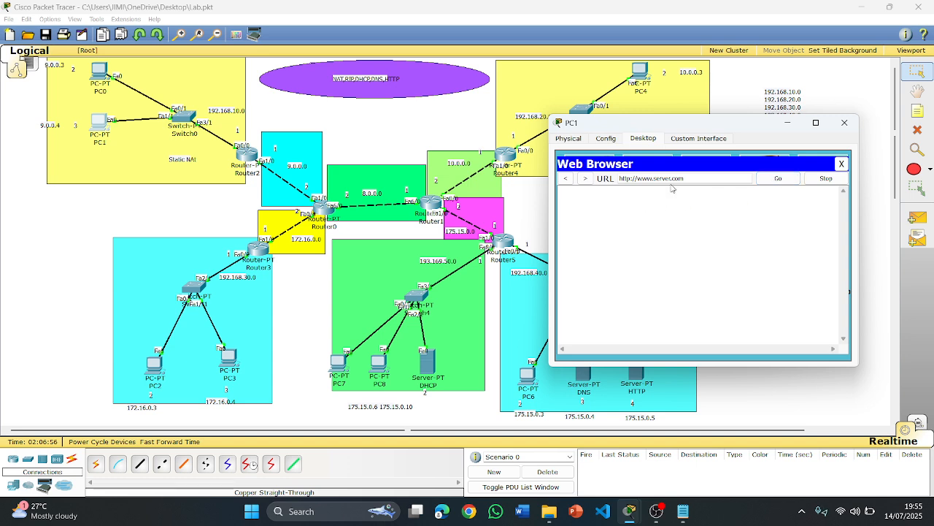
{"action": "left_click", "coordinate": [842, 163]}
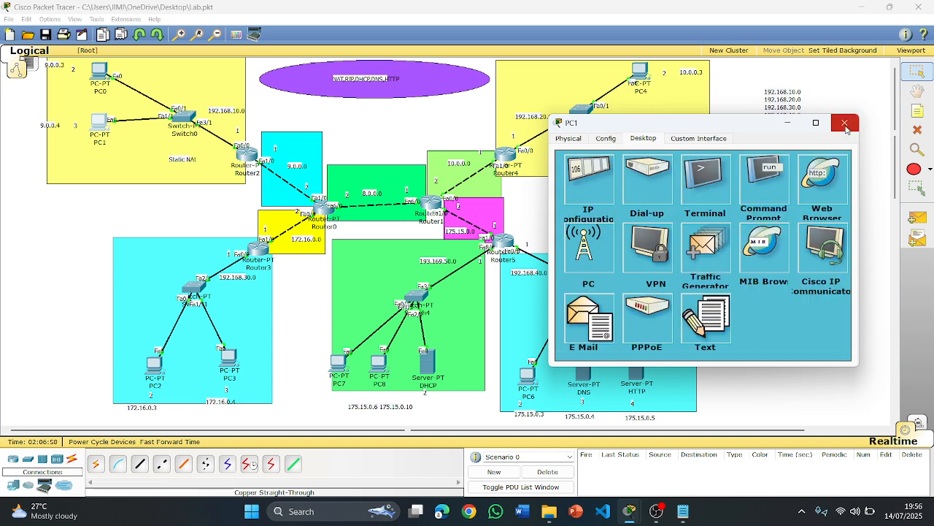
{"action": "left_click", "coordinate": [845, 124]}
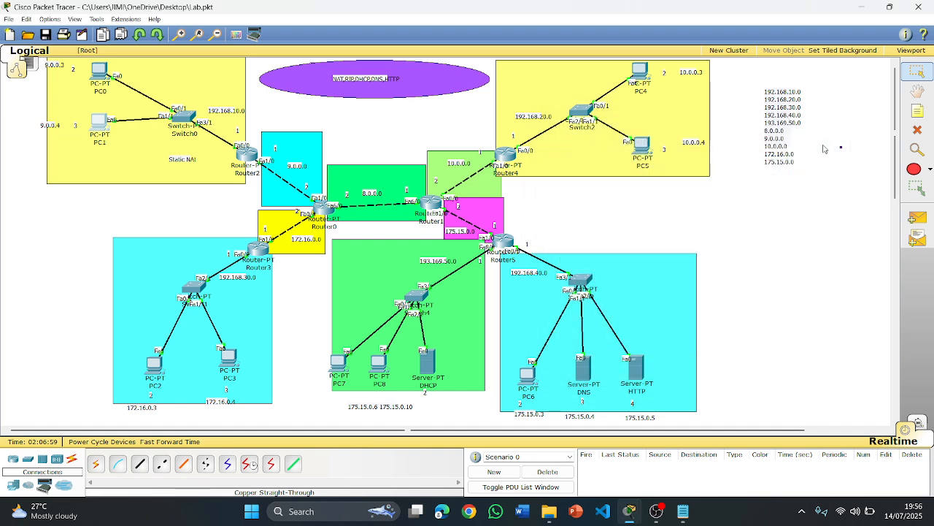
{"action": "left_click", "coordinate": [590, 386]}
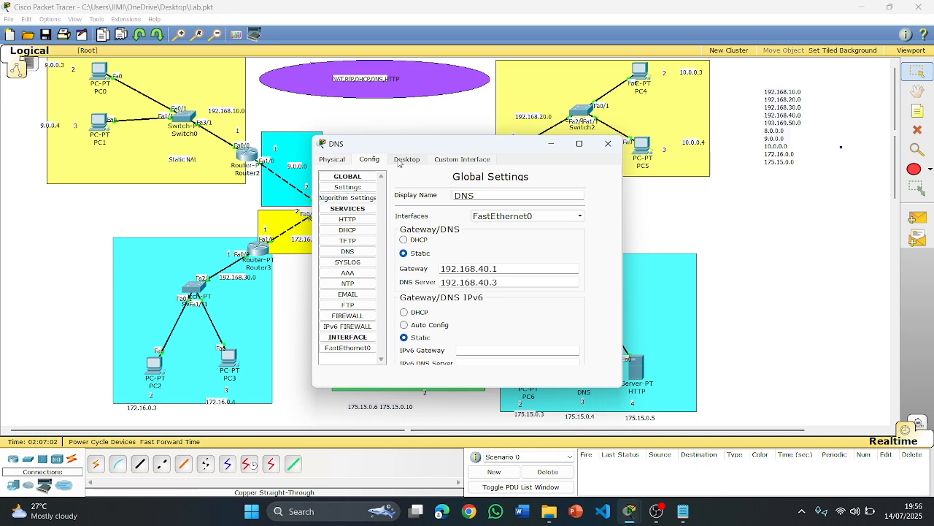
{"action": "left_click", "coordinate": [354, 251]}
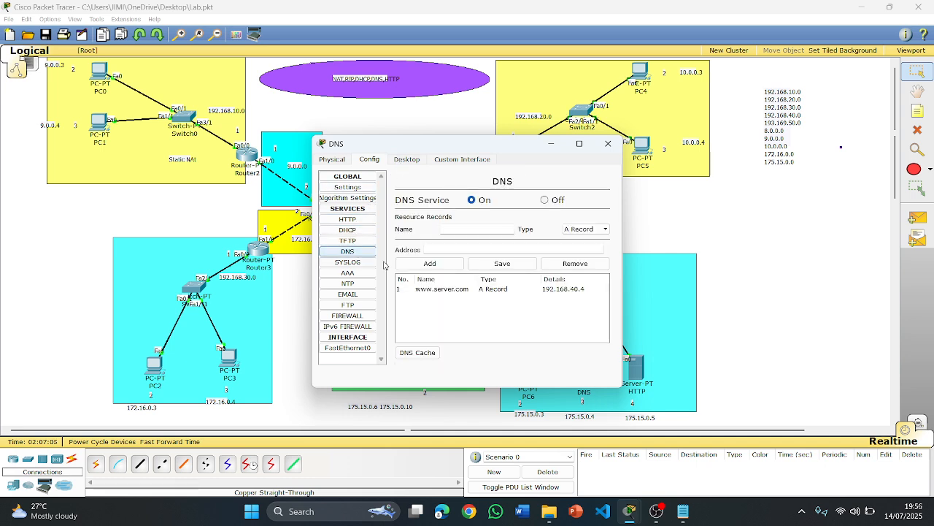
{"action": "left_click", "coordinate": [456, 291]}
{"action": "left_click_drag", "start_coordinate": [497, 229], "coordinate": [430, 230]}
{"action": "key", "text": "ctrl+c"}
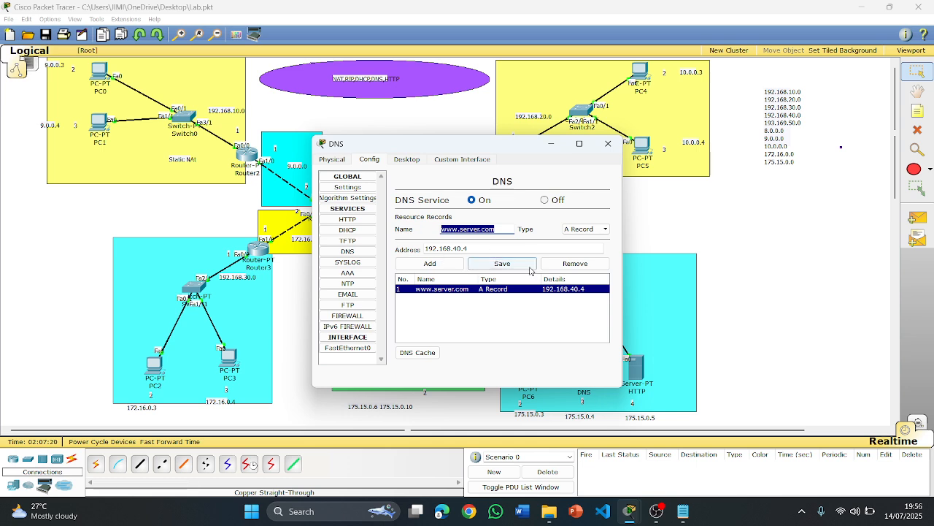
{"action": "left_click", "coordinate": [348, 219]}
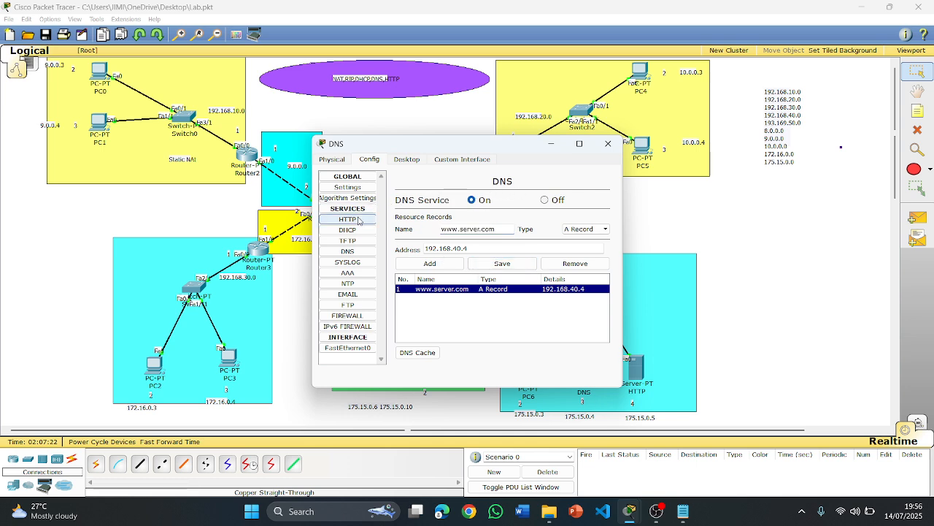
{"action": "left_click", "coordinate": [609, 144]}
Step: Check the HTTP server's HTTP and HTTPS services and the text of its index.html page
{"action": "left_click", "coordinate": [635, 365]}
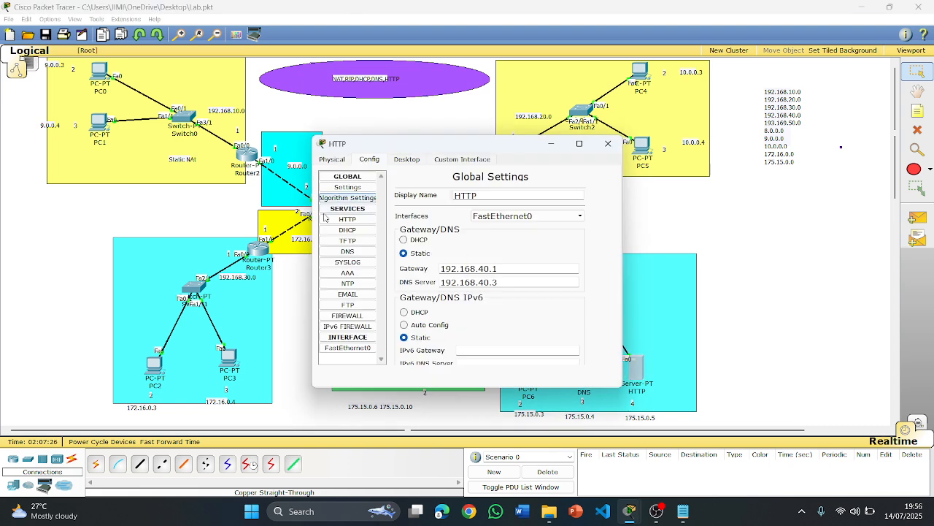
{"action": "left_click", "coordinate": [348, 219]}
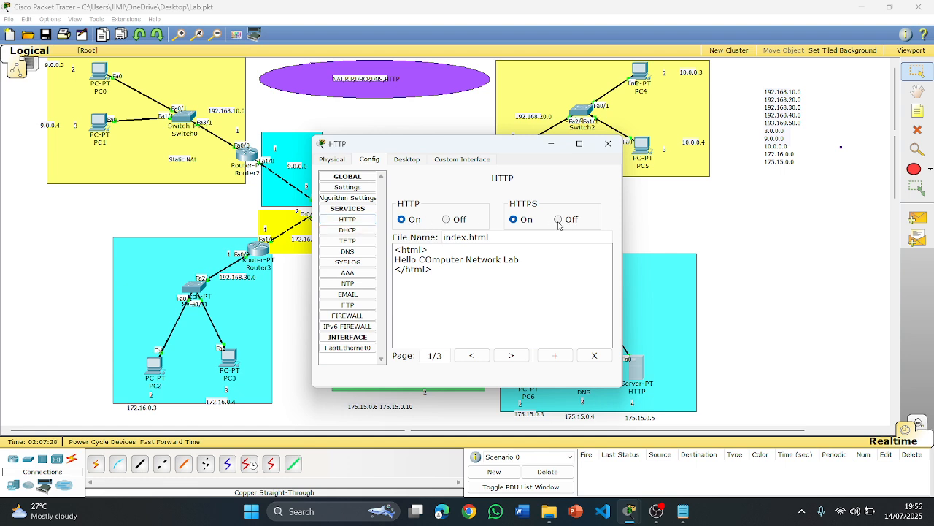
{"action": "left_click_drag", "start_coordinate": [529, 264], "coordinate": [415, 262]}
{"action": "left_click", "coordinate": [466, 285]}
{"action": "left_click", "coordinate": [609, 144]}
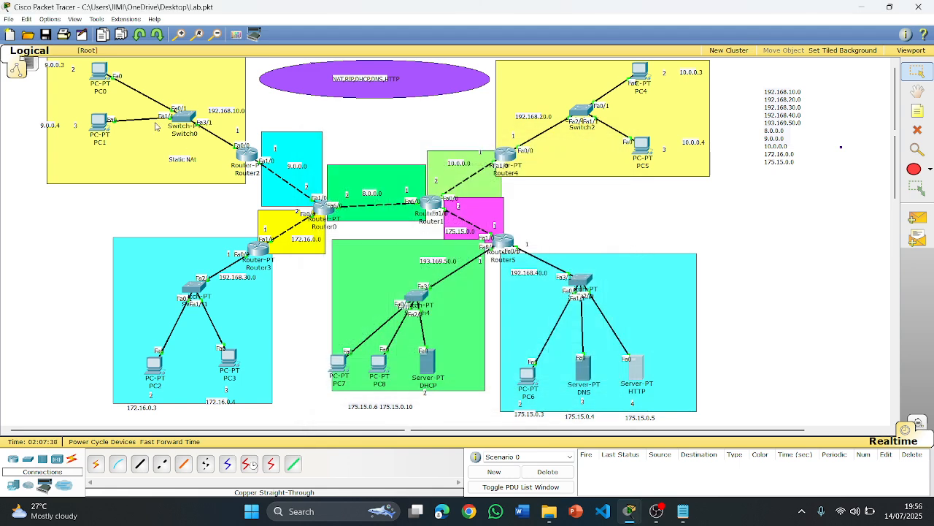
{"action": "left_click", "coordinate": [107, 124]}
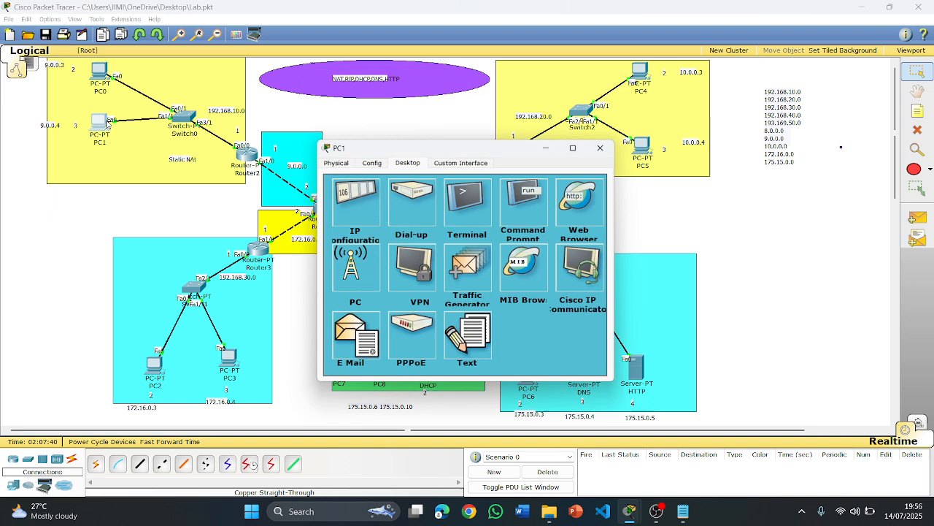
{"action": "left_click", "coordinate": [582, 210]}
{"action": "left_click", "coordinate": [401, 200]}
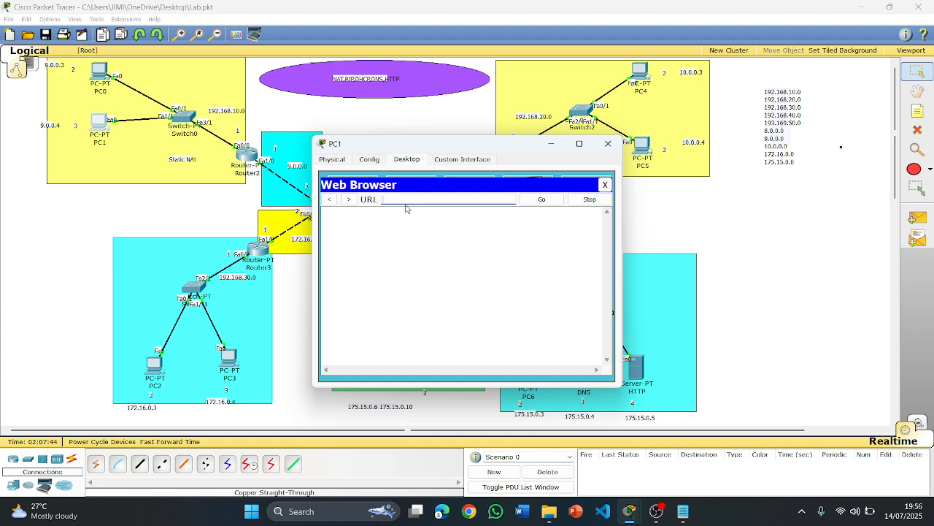
{"action": "key", "text": "ctrl+v"}
{"action": "left_click", "coordinate": [542, 199]}
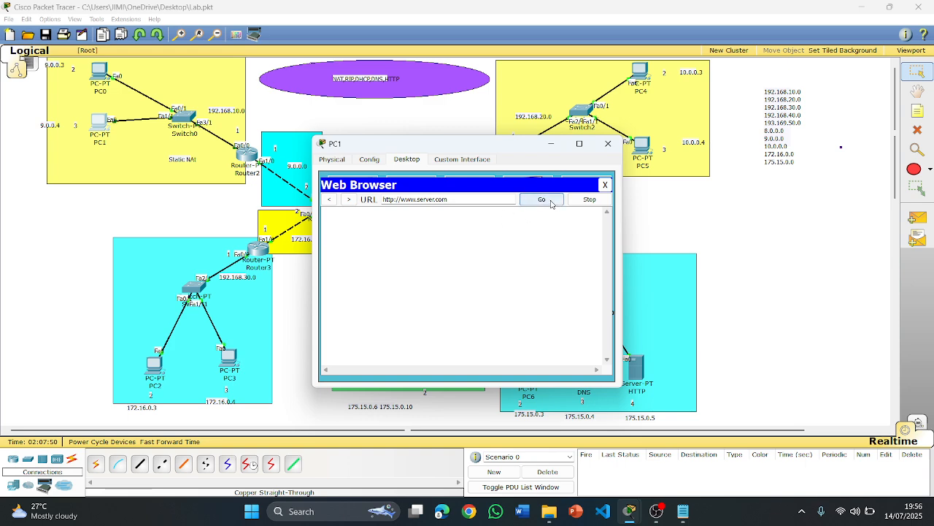
{"action": "left_click", "coordinate": [551, 203]}
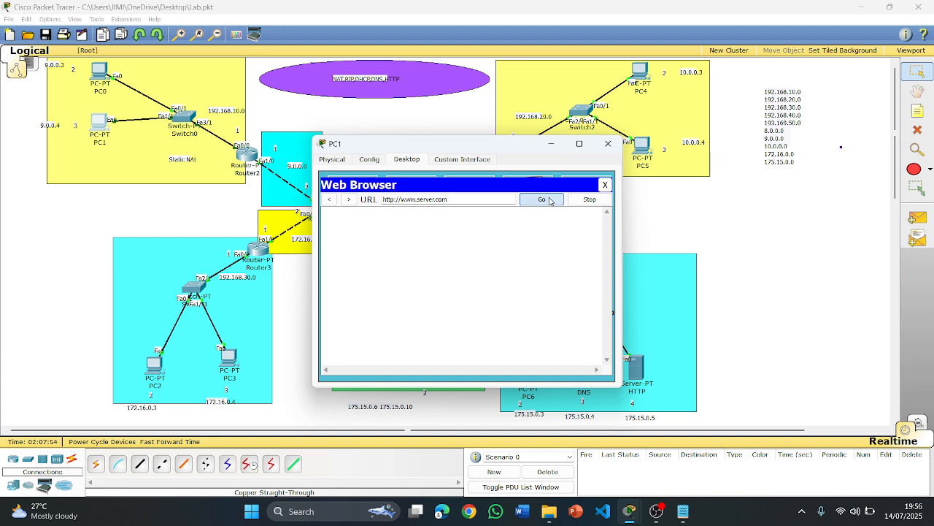
{"action": "left_click", "coordinate": [605, 185]}
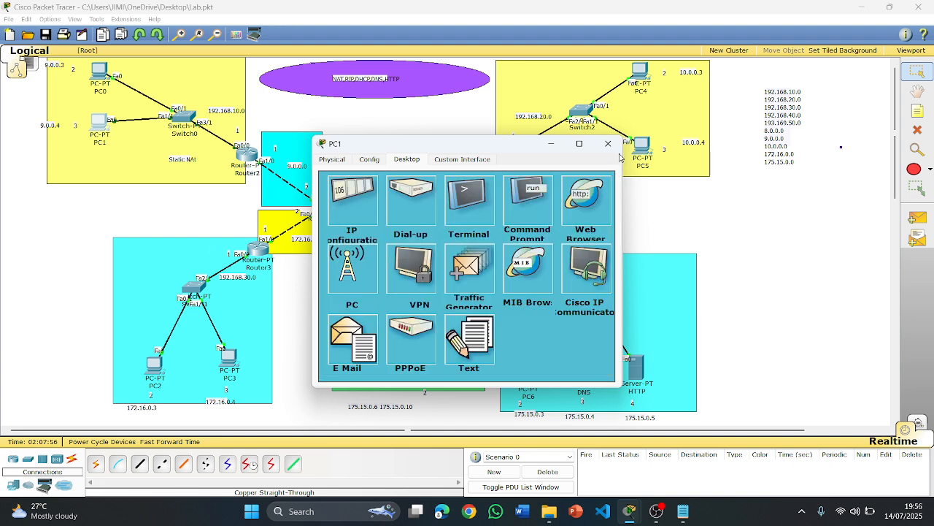
{"action": "left_click", "coordinate": [608, 143]}
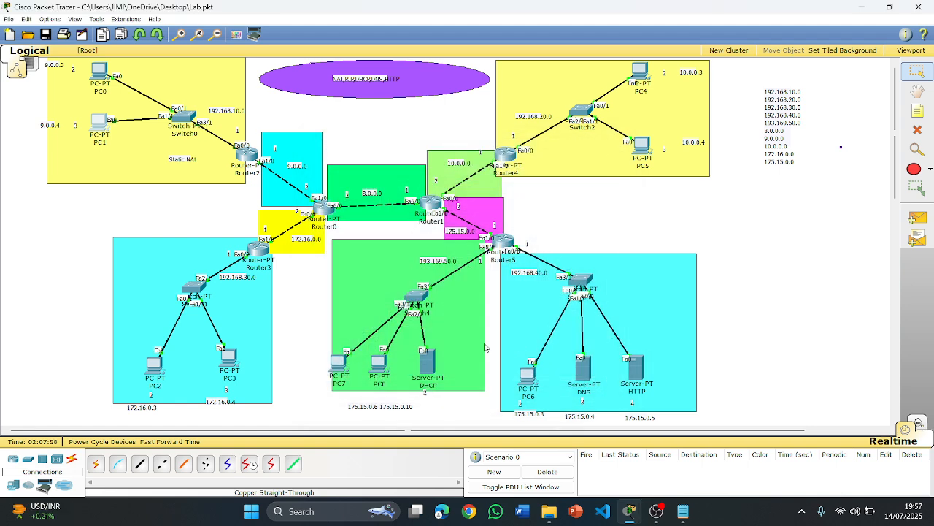
Step: Ping PC0's public address 9.0.0.3 twice from PC7's command prompt and close PC7
{"action": "left_click", "coordinate": [339, 362]}
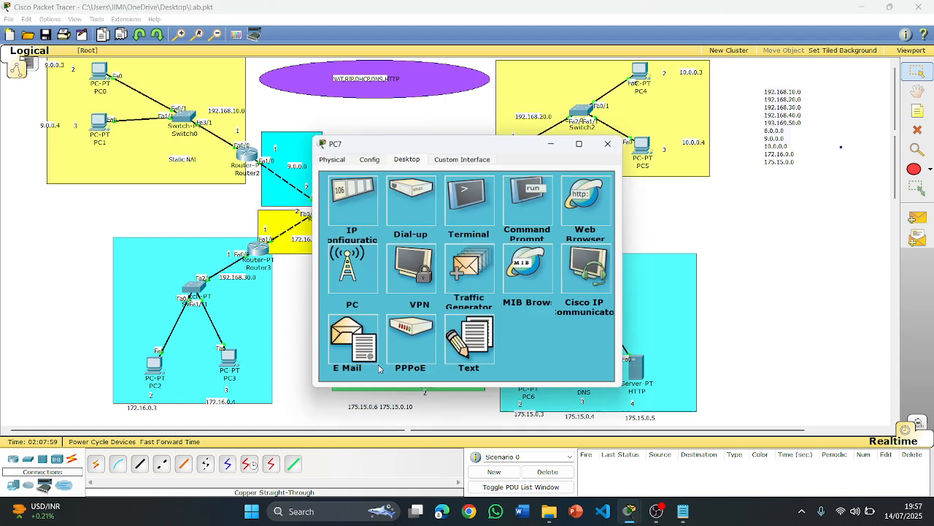
{"action": "left_click", "coordinate": [536, 214]}
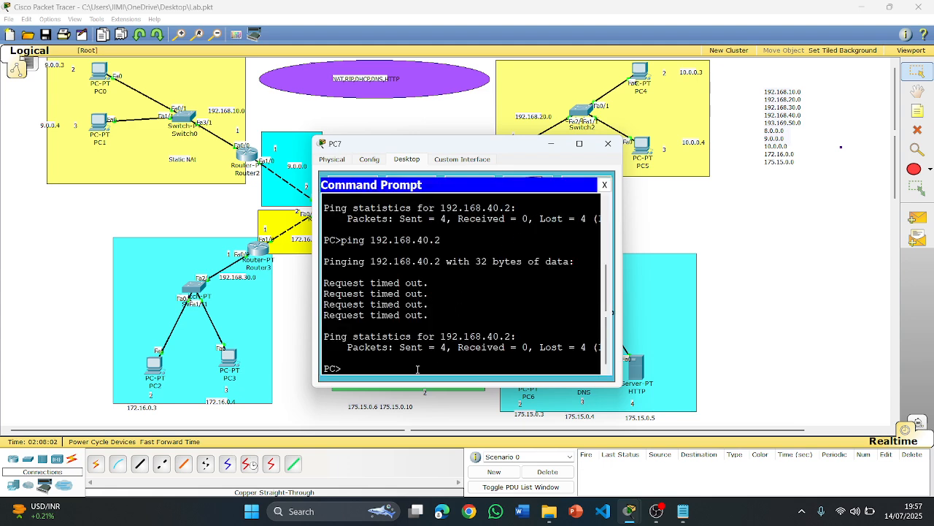
{"action": "type", "text": "ping 9.0.0.3"}
{"action": "key", "text": "Return"}
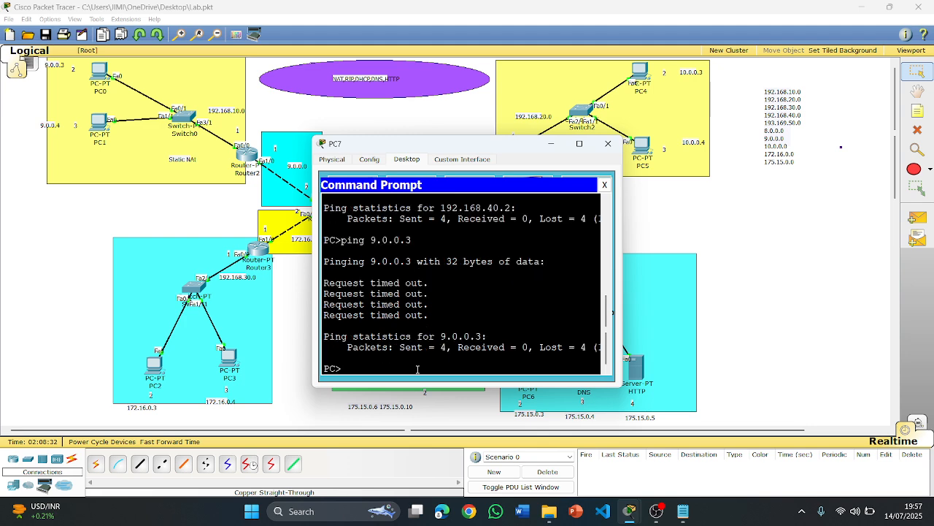
{"action": "key", "text": "Up"}
{"action": "key", "text": "Return"}
{"action": "left_click", "coordinate": [605, 186]}
{"action": "left_click", "coordinate": [609, 143]}
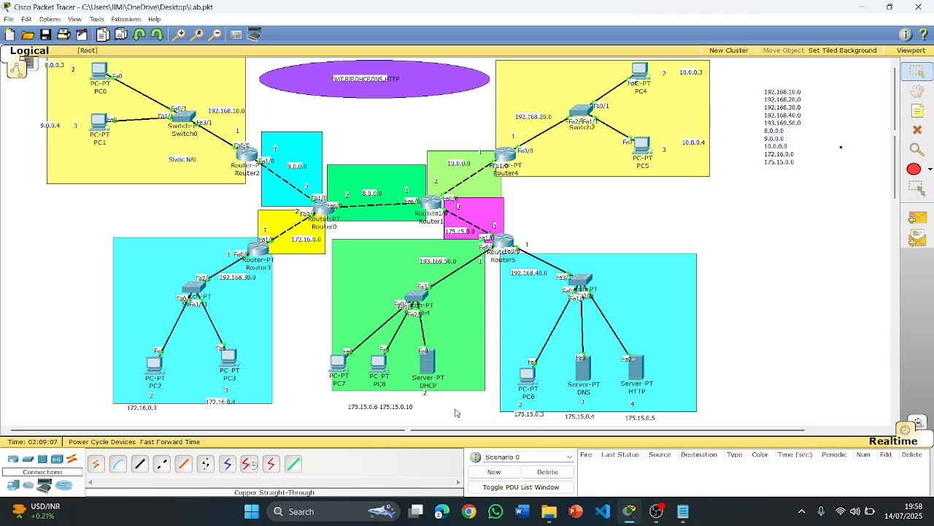
Step: Set the start IP address of the DHCP server's serverPool to 193.169.50.5 and save the pool
{"action": "left_click", "coordinate": [428, 373]}
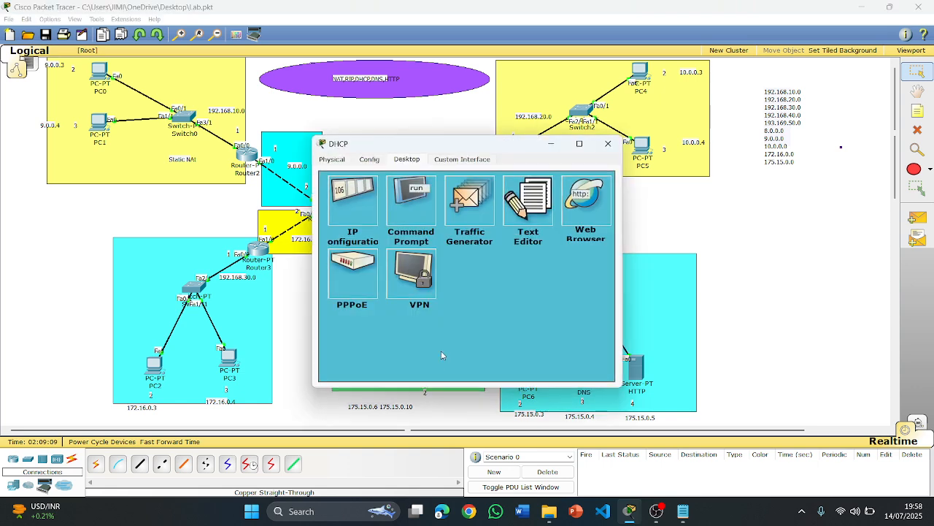
{"action": "left_click", "coordinate": [364, 218]}
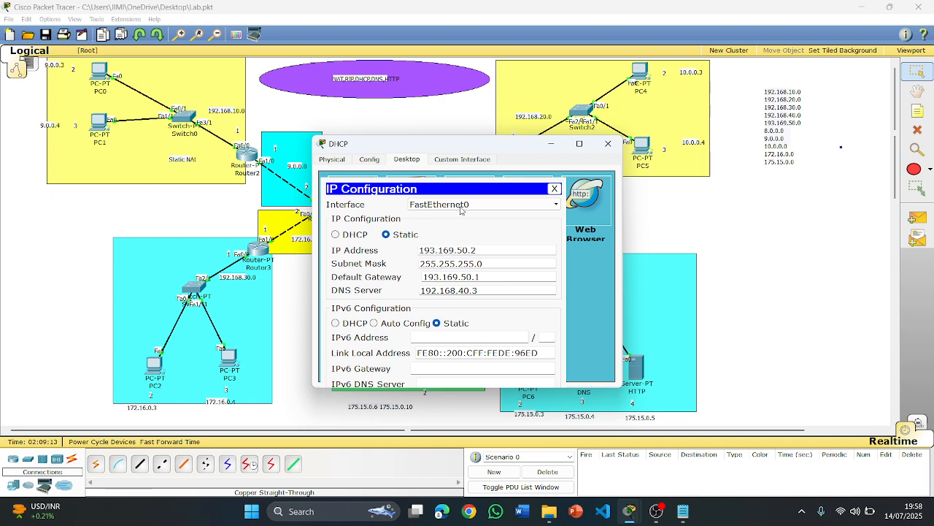
{"action": "left_click_drag", "start_coordinate": [462, 146], "coordinate": [683, 133]}
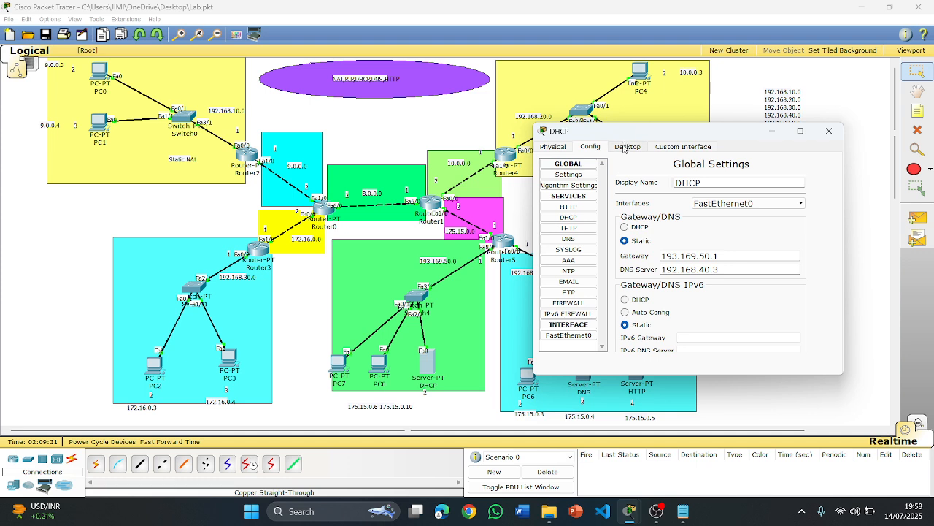
{"action": "left_click", "coordinate": [572, 217]}
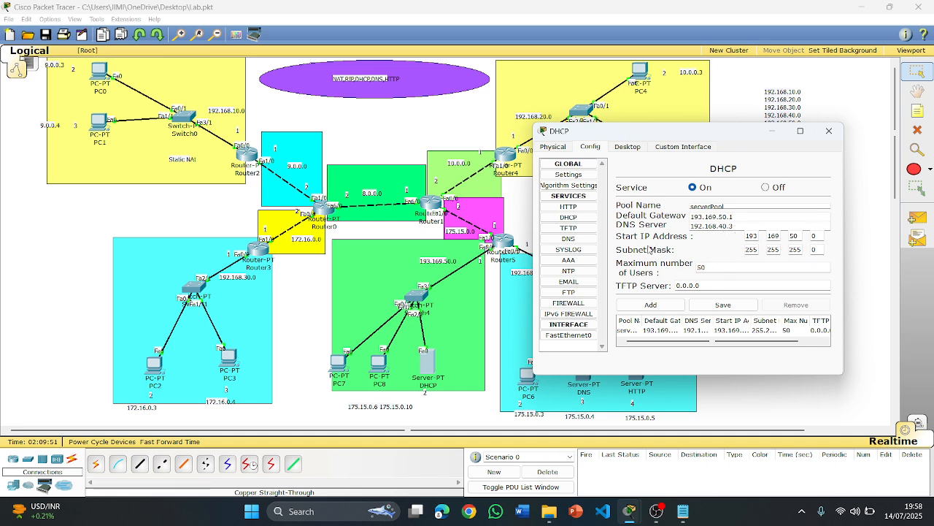
{"action": "double_click", "coordinate": [814, 236]}
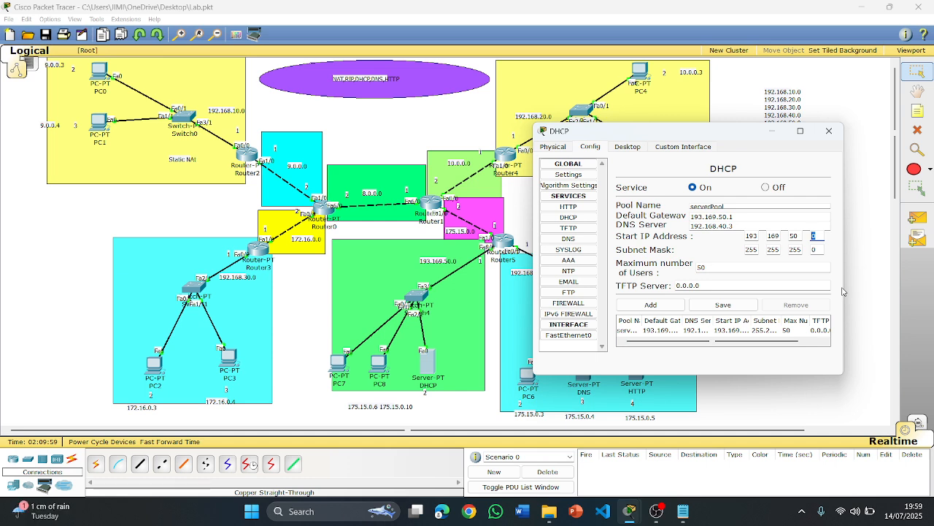
{"action": "type", "text": "5"}
{"action": "left_click", "coordinate": [722, 304]}
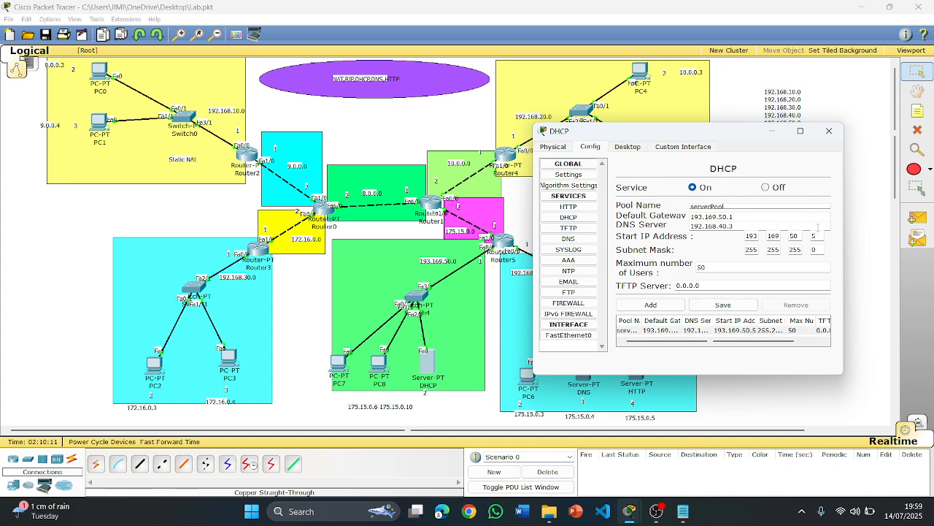
{"action": "left_click", "coordinate": [830, 132]}
Step: Renew PC8's IP address by switching its configuration to static and back to DHCP
{"action": "left_click", "coordinate": [377, 363]}
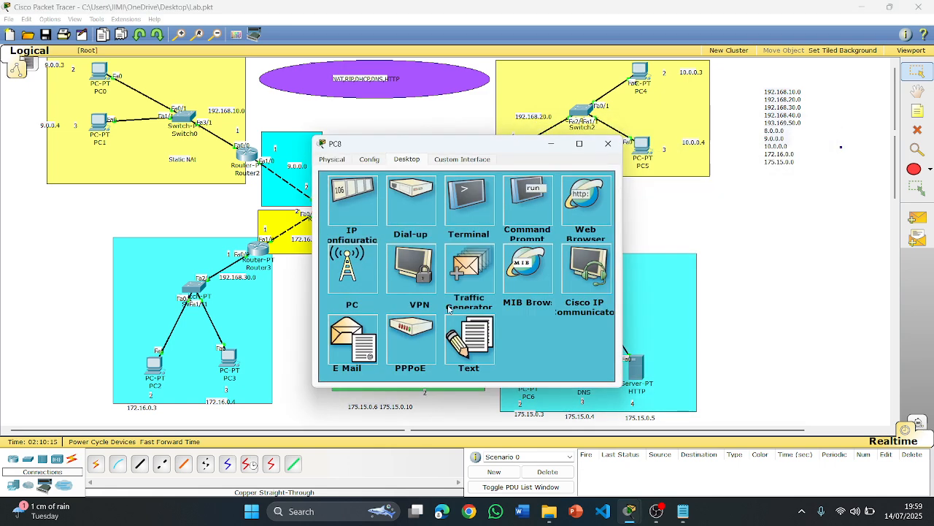
{"action": "left_click", "coordinate": [358, 200]}
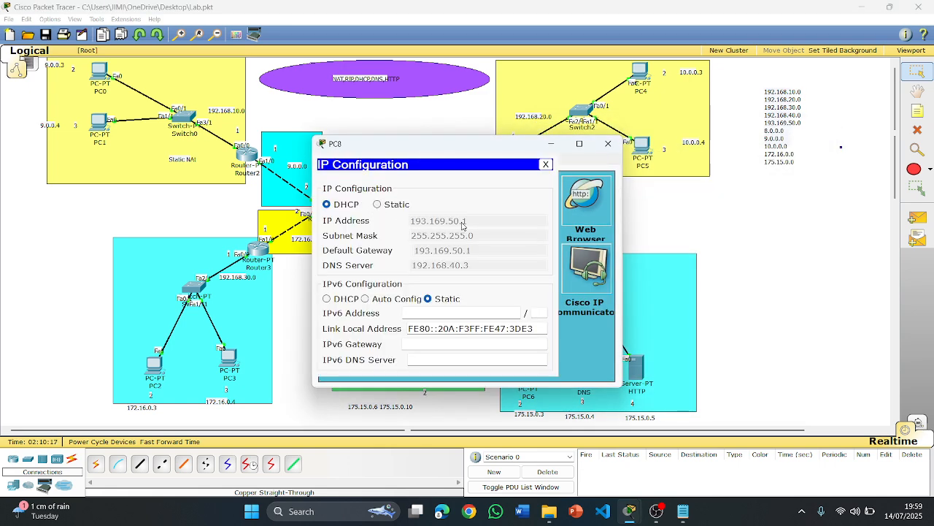
{"action": "left_click_drag", "start_coordinate": [451, 149], "coordinate": [700, 137]}
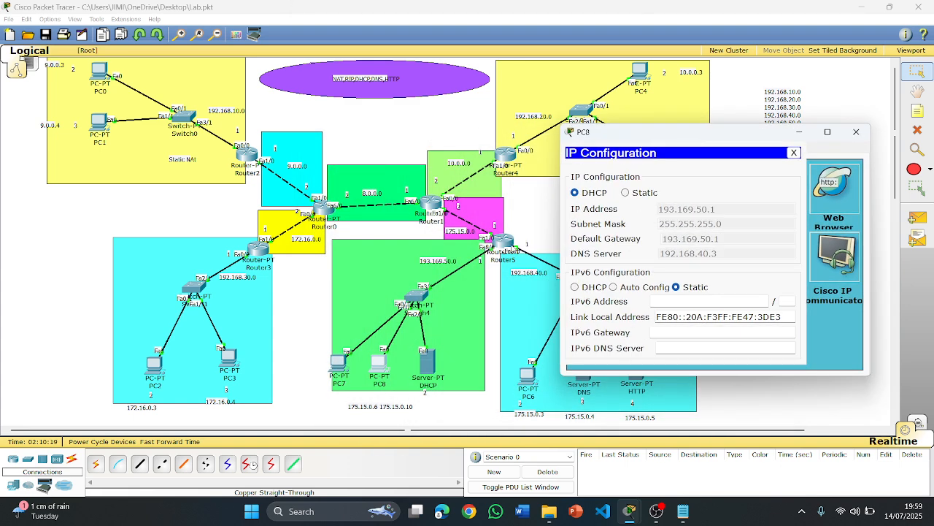
{"action": "left_click", "coordinate": [625, 192]}
{"action": "left_click", "coordinate": [576, 193]}
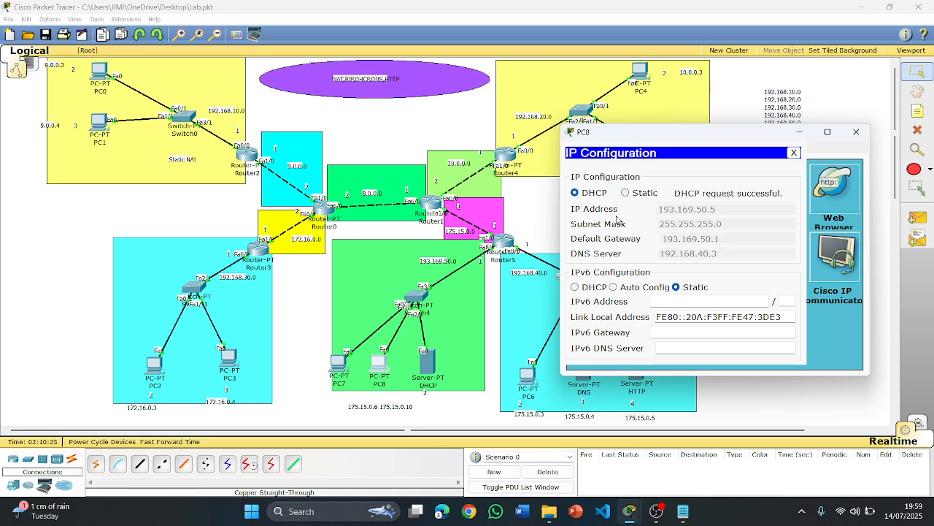
{"action": "left_click", "coordinate": [857, 131]}
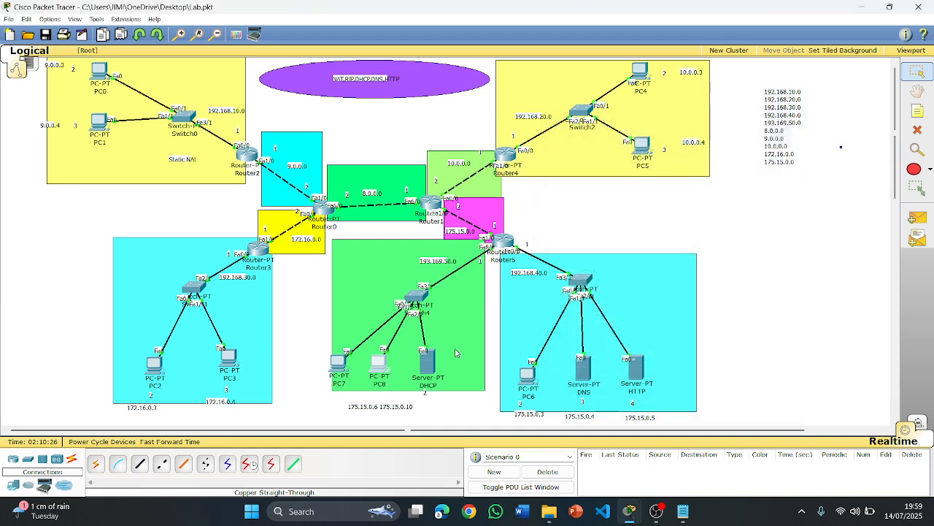
Step: Renew PC7's IP address by switching its configuration to static and back to DHCP
{"action": "left_click", "coordinate": [340, 363]}
{"action": "left_click", "coordinate": [343, 206]}
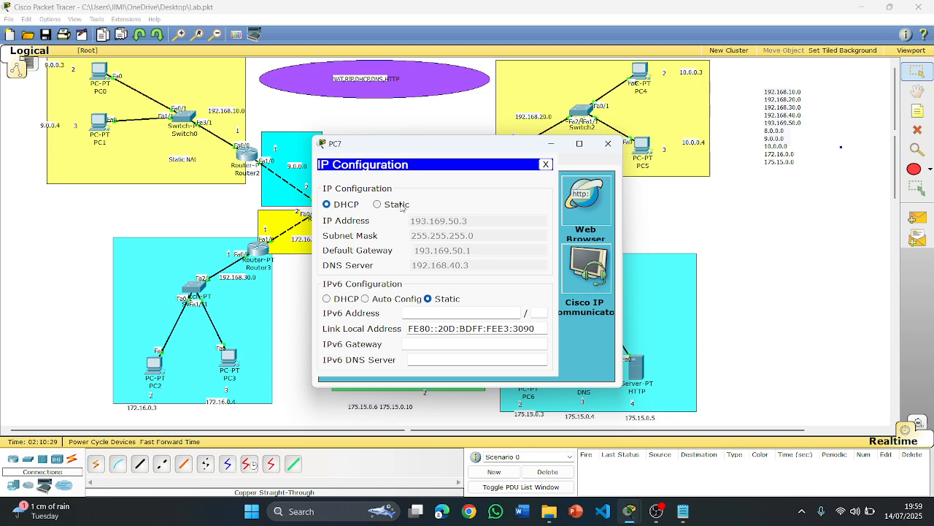
{"action": "left_click", "coordinate": [377, 204]}
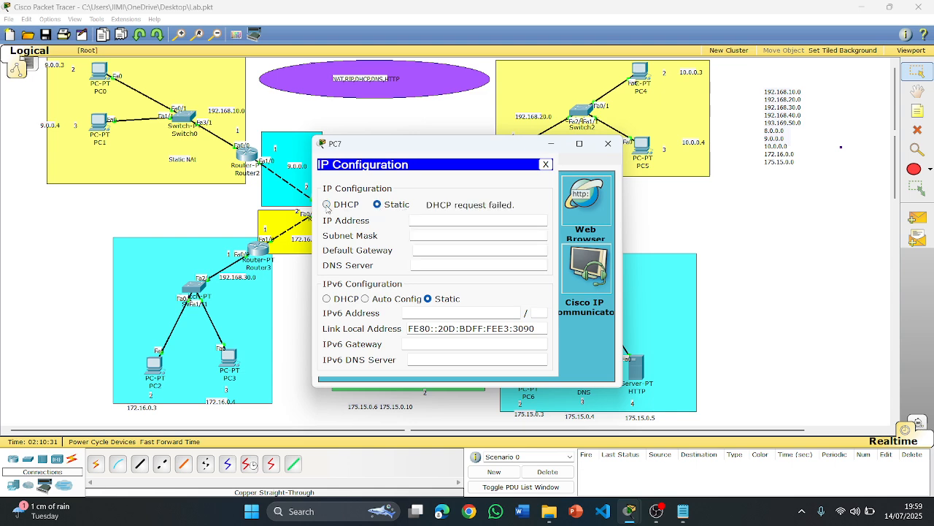
{"action": "left_click", "coordinate": [327, 205]}
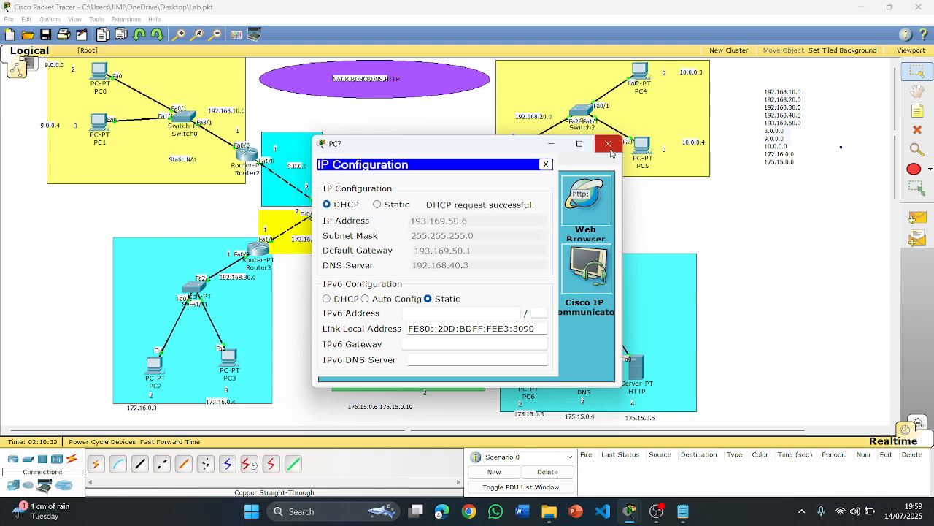
Step: Close PC7 and ping 9.0.0.3 twice from PC8's command prompt
{"action": "left_click", "coordinate": [609, 144]}
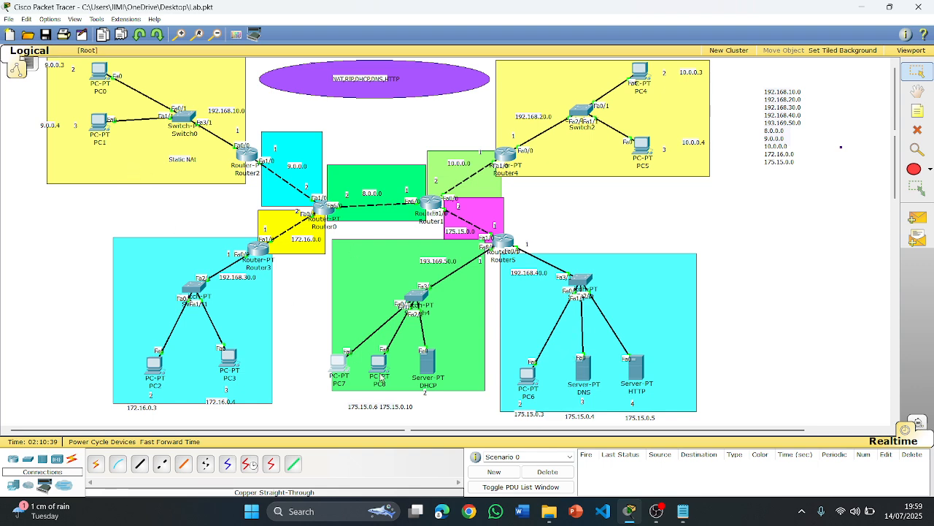
{"action": "left_click", "coordinate": [385, 369]}
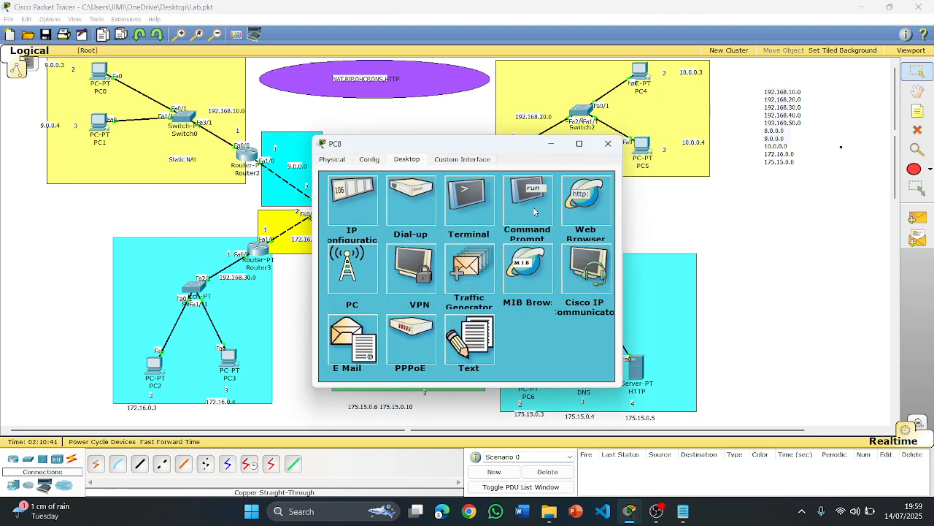
{"action": "left_click", "coordinate": [535, 206]}
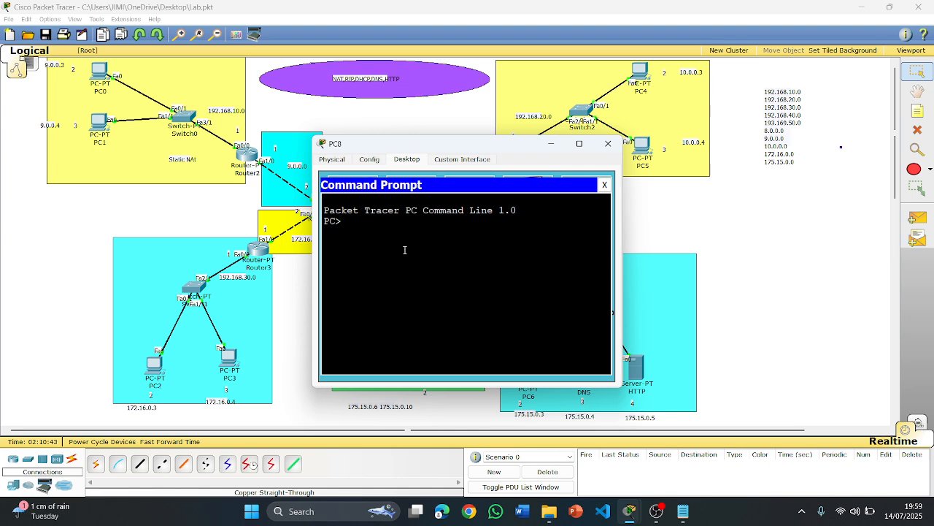
{"action": "type", "text": "ping 9.0.0.3"}
{"action": "key", "text": "Return"}
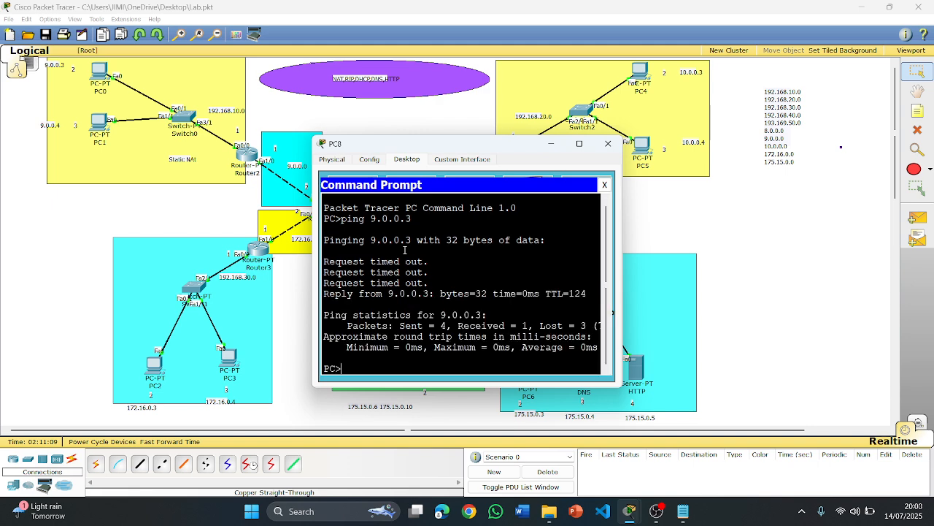
{"action": "key", "text": "Up"}
{"action": "key", "text": "Return"}
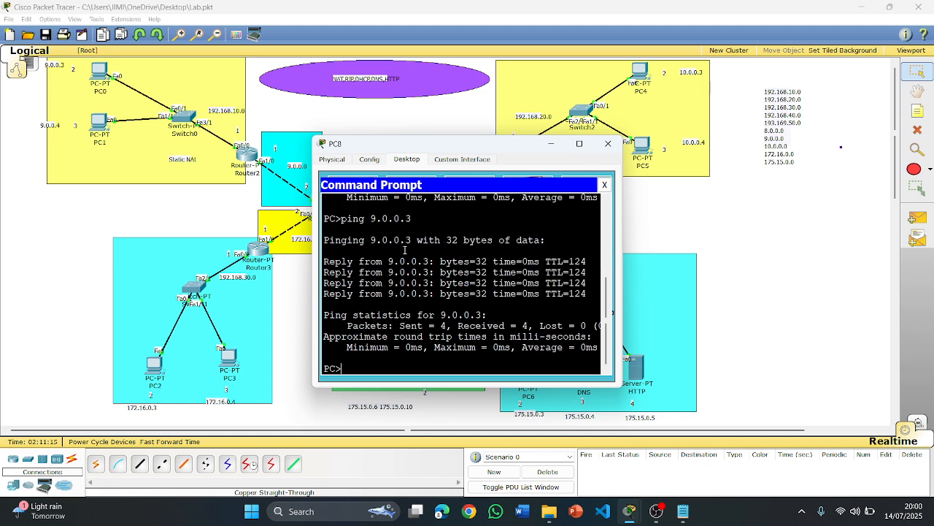
Step: Ping PC5's public address 10.0.0.4 from PC8
{"action": "key", "text": "Up"}
{"action": "key", "text": "BackSpace"}
{"action": "key", "text": "BackSpace"}
{"action": "key", "text": "BackSpace"}
{"action": "key", "text": "BackSpace"}
{"action": "key", "text": "BackSpace"}
{"action": "key", "text": "BackSpace"}
{"action": "key", "text": "BackSpace"}
{"action": "type", "text": "10.0.0.4"}
{"action": "key", "text": "Return"}
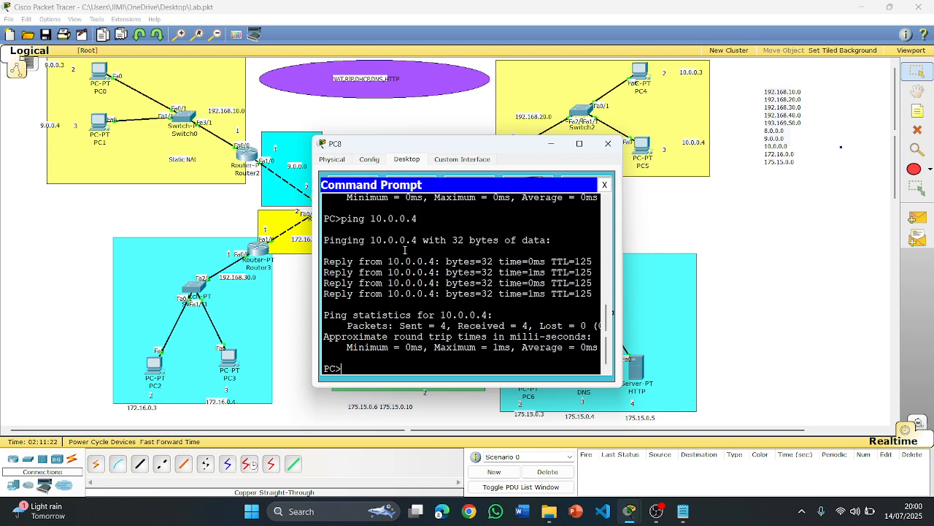
Step: Ping PC3's public address 172.16.0.4 from PC8
{"action": "key", "text": "Up"}
{"action": "key", "text": "BackSpace"}
{"action": "key", "text": "BackSpace"}
{"action": "key", "text": "BackSpace"}
{"action": "key", "text": "BackSpace"}
{"action": "key", "text": "BackSpace"}
{"action": "key", "text": "BackSpace"}
{"action": "key", "text": "BackSpace"}
{"action": "key", "text": "BackSpace"}
{"action": "type", "text": "172.16.0.4"}
{"action": "key", "text": "Return"}
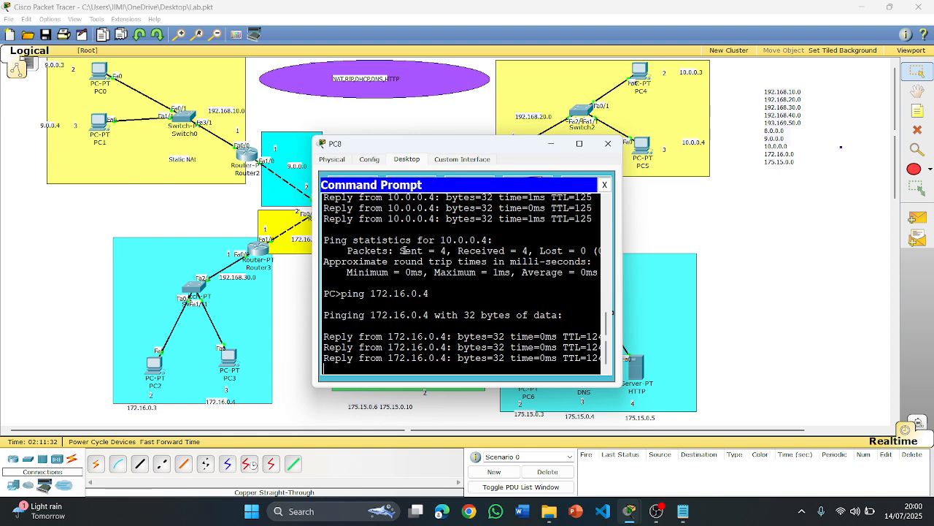
Step: Ping PC6's public address 175.15.0.3 twice from PC8 and close PC8
{"action": "key", "text": "Up"}
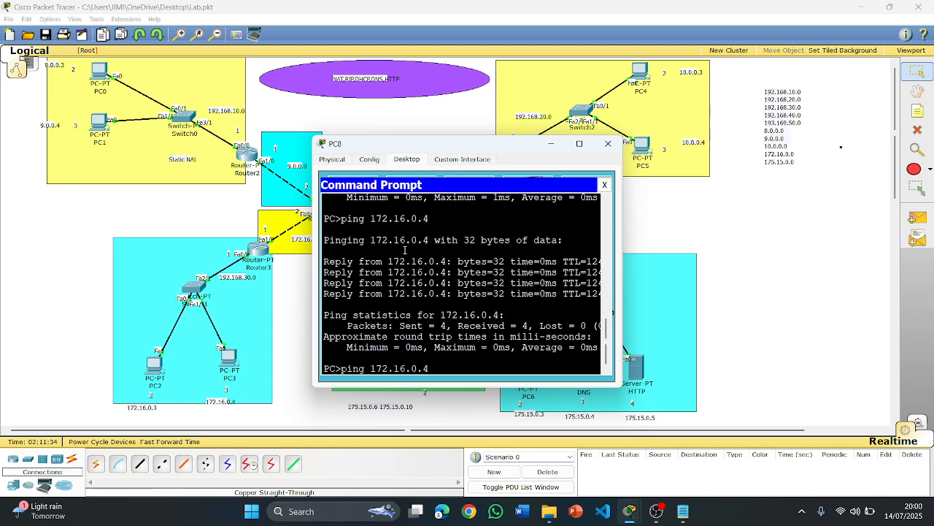
{"action": "key", "text": "BackSpace"}
{"action": "key", "text": "BackSpace"}
{"action": "key", "text": "BackSpace"}
{"action": "key", "text": "BackSpace"}
{"action": "key", "text": "BackSpace"}
{"action": "key", "text": "BackSpace"}
{"action": "key", "text": "BackSpace"}
{"action": "key", "text": "BackSpace"}
{"action": "key", "text": "BackSpace"}
{"action": "key", "text": "BackSpace"}
{"action": "type", "text": "175.15.0.3"}
{"action": "key", "text": "Return"}
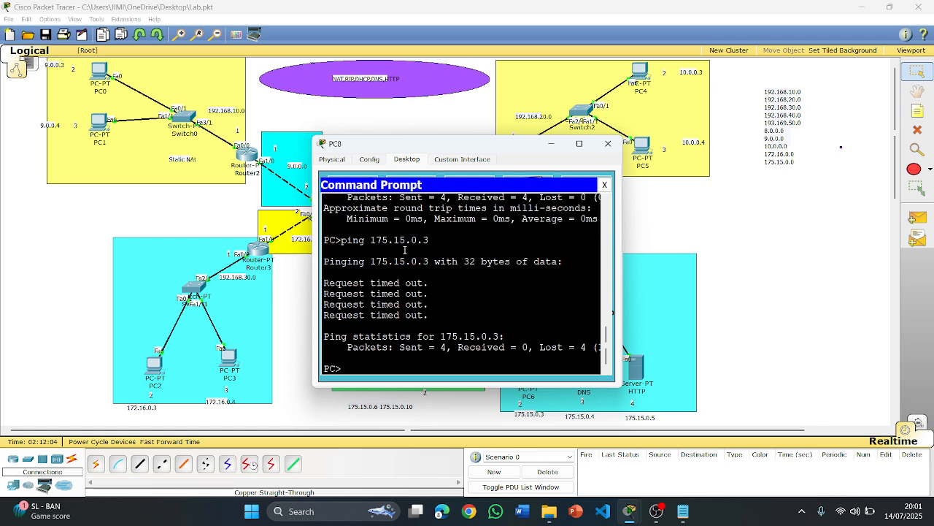
{"action": "key", "text": "Up"}
{"action": "key", "text": "Return"}
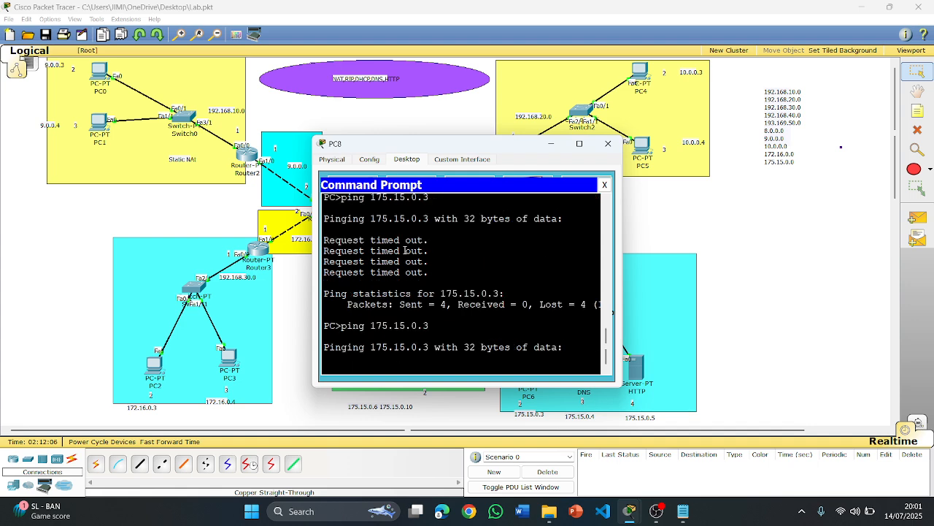
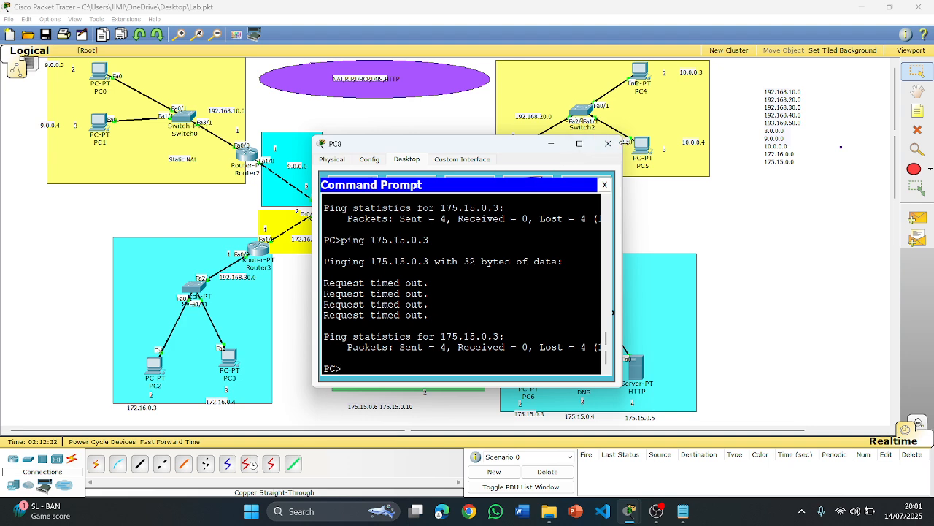
{"action": "left_click", "coordinate": [609, 144]}
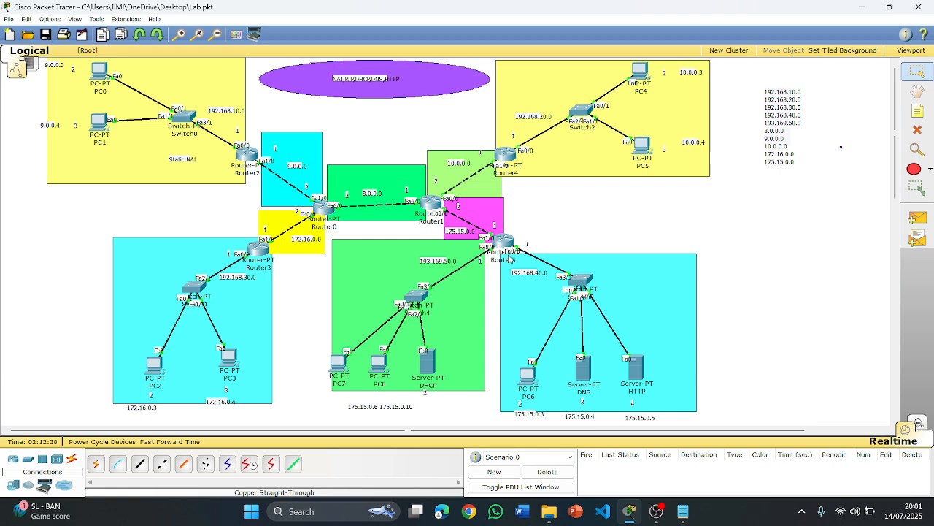
Step: Open the HTTP server's IP configuration and re-enter the last digit of its DNS server address 192.168.40.3
{"action": "left_click", "coordinate": [635, 369]}
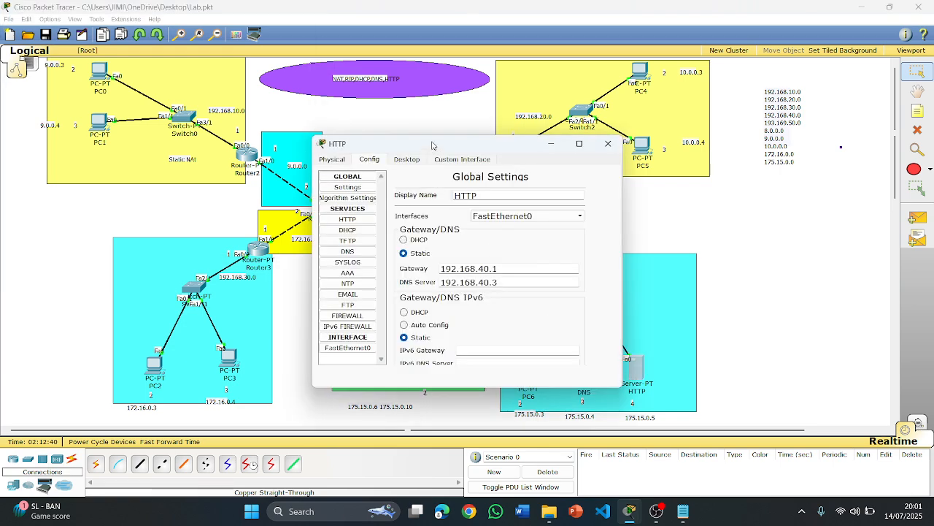
{"action": "left_click_drag", "start_coordinate": [435, 147], "coordinate": [584, 124]}
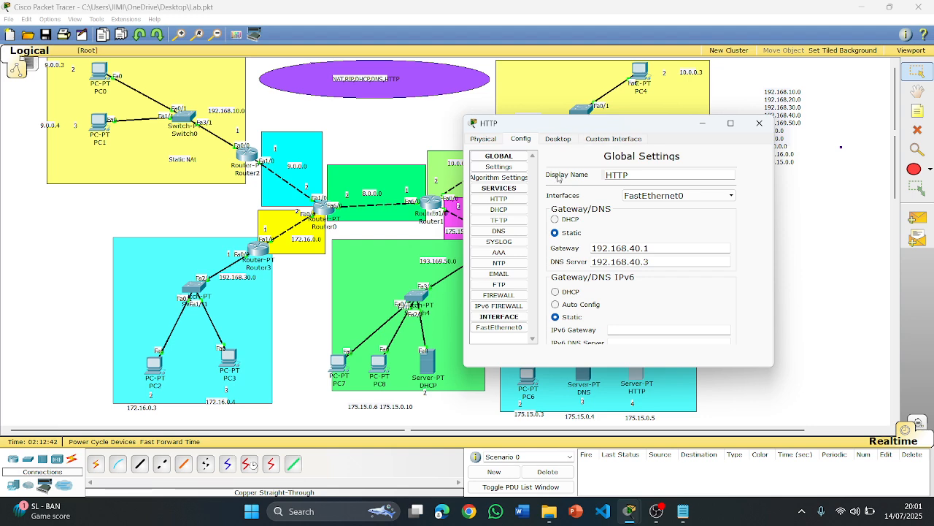
{"action": "left_click", "coordinate": [558, 140]}
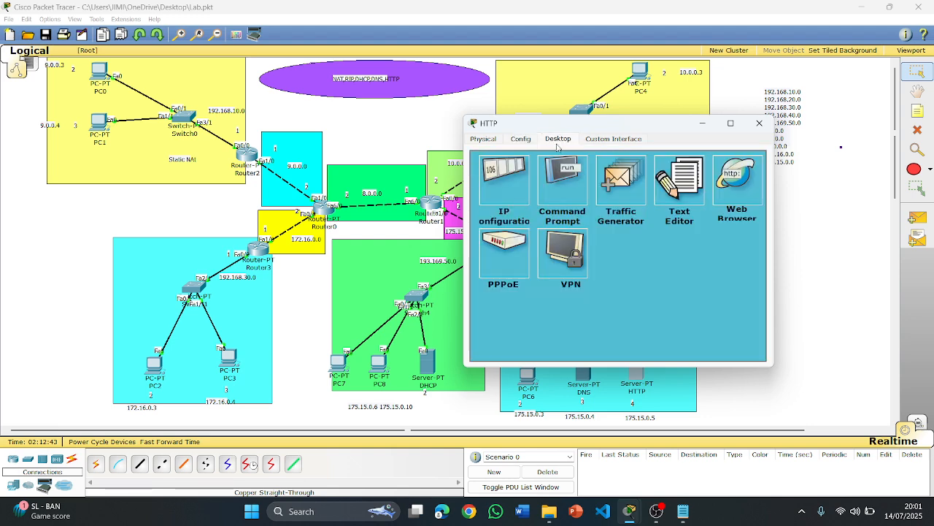
{"action": "left_click", "coordinate": [520, 178]}
{"action": "left_click_drag", "start_coordinate": [608, 126], "coordinate": [207, 89]}
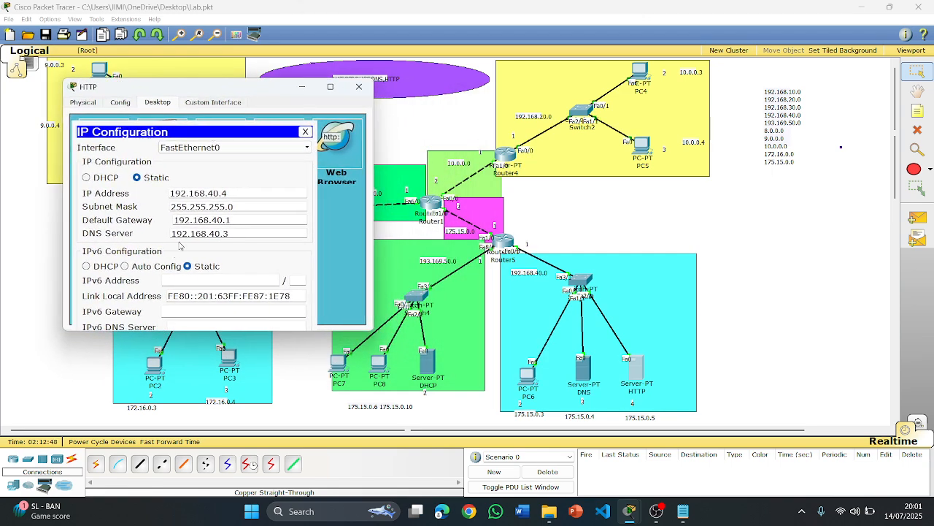
{"action": "key", "text": "BackSpace"}
{"action": "type", "text": "3"}
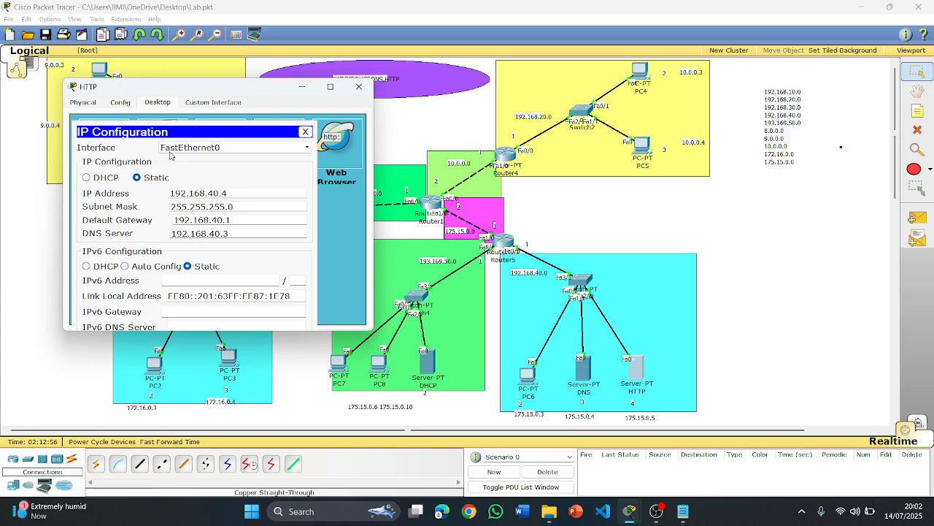
Step: Correct the HTTP server's index.html text to "Hello Computer Network Lab", add a page and close the server
{"action": "left_click", "coordinate": [121, 103]}
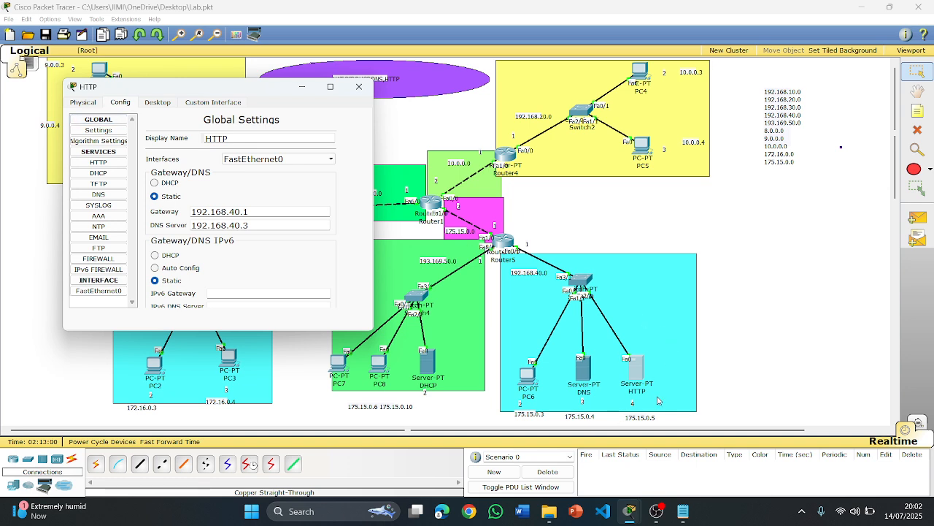
{"action": "left_click", "coordinate": [102, 165]}
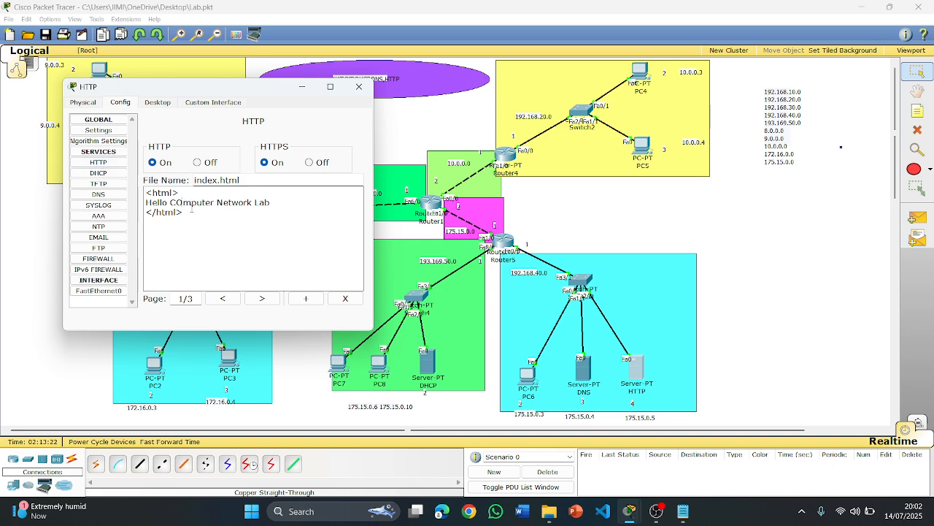
{"action": "key", "text": "BackSpace"}
{"action": "type", "text": "o"}
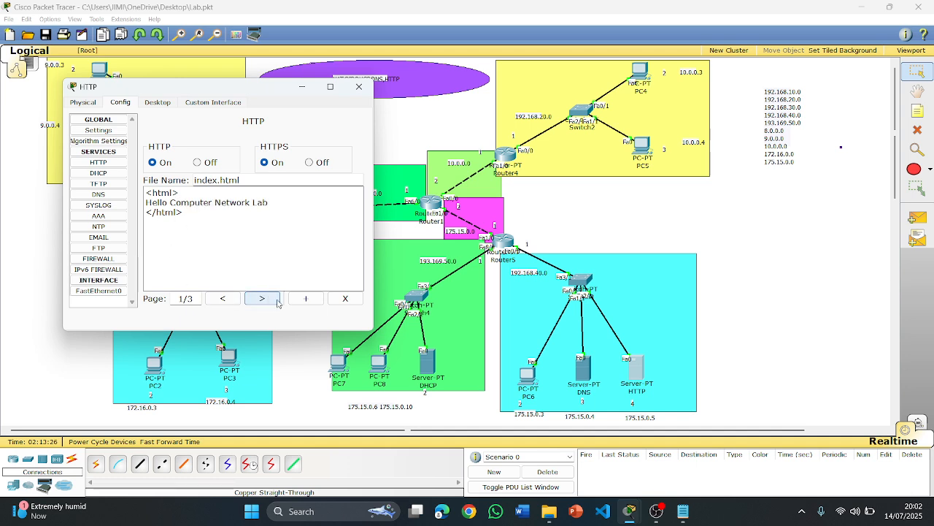
{"action": "left_click", "coordinate": [303, 302]}
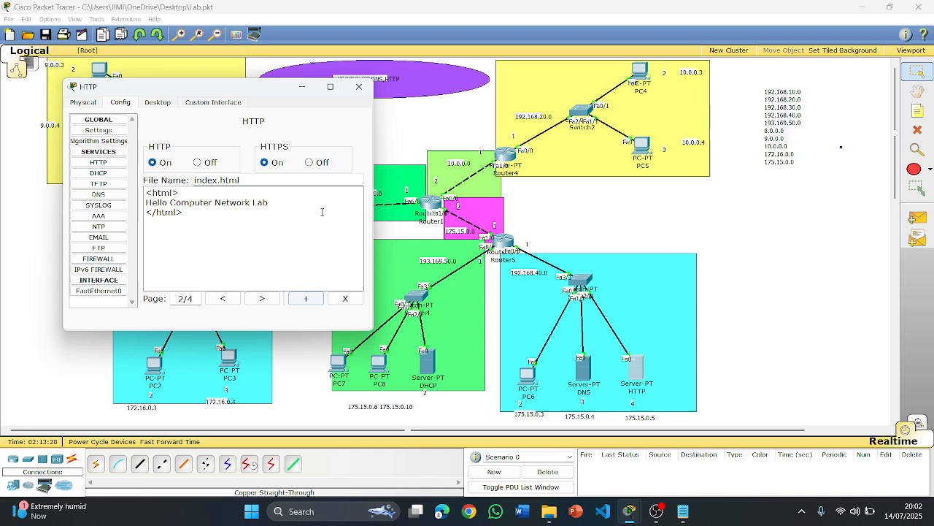
{"action": "left_click", "coordinate": [352, 92]}
{"action": "left_click", "coordinate": [580, 377]}
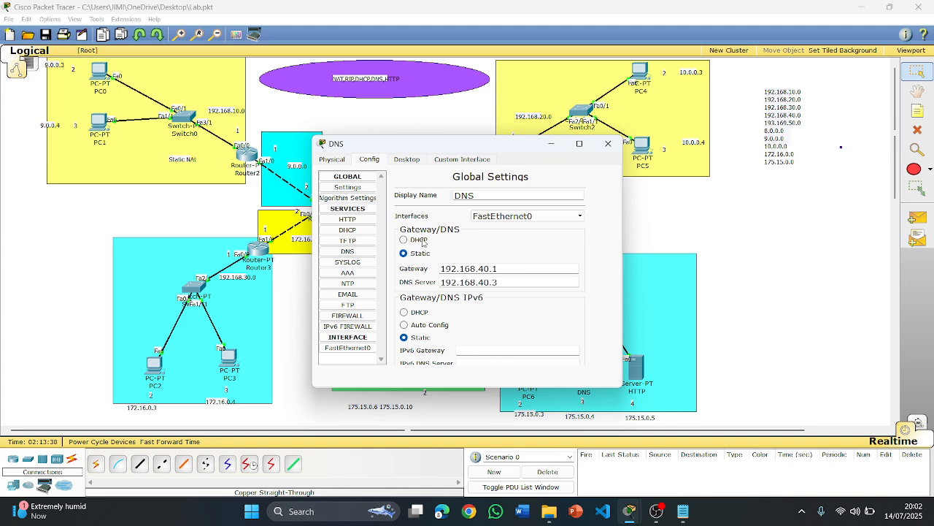
{"action": "left_click", "coordinate": [412, 162]}
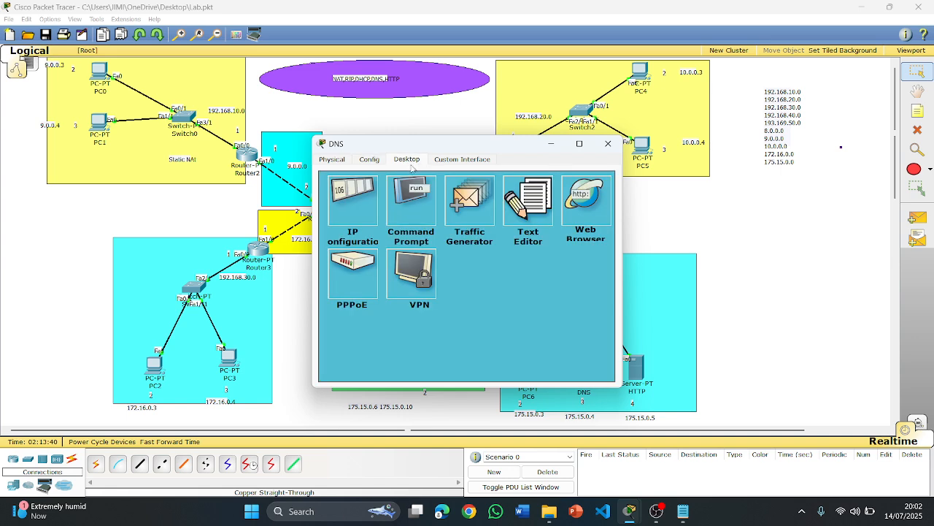
{"action": "left_click", "coordinate": [364, 207]}
{"action": "left_click_drag", "start_coordinate": [471, 145], "coordinate": [584, 102]}
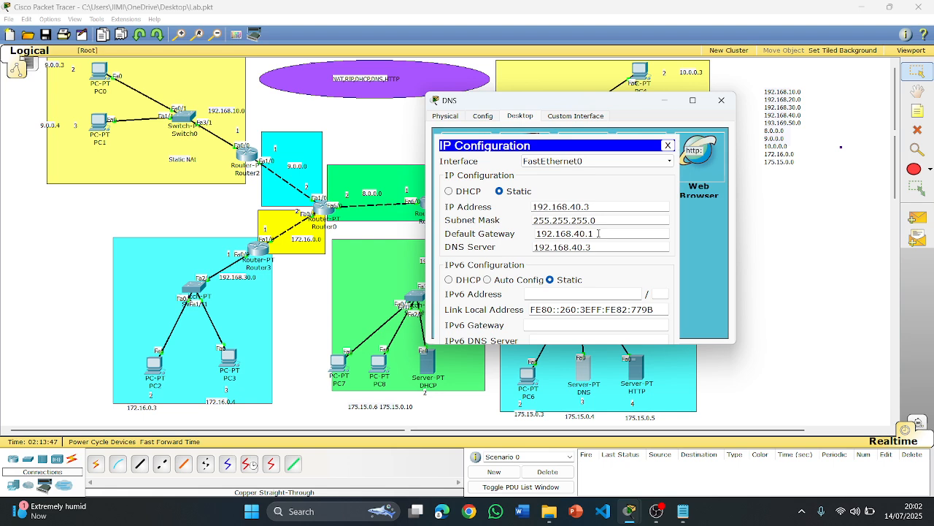
{"action": "left_click", "coordinate": [482, 116]}
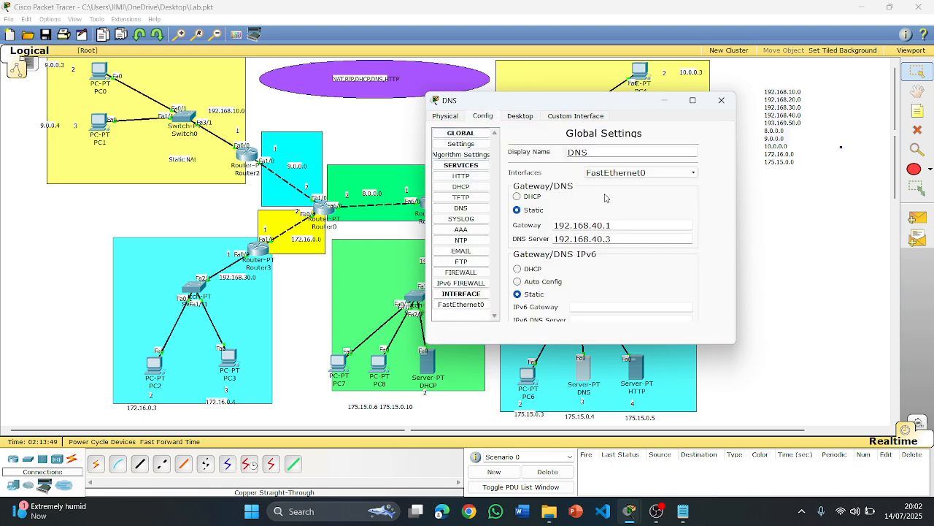
{"action": "left_click", "coordinate": [461, 208]}
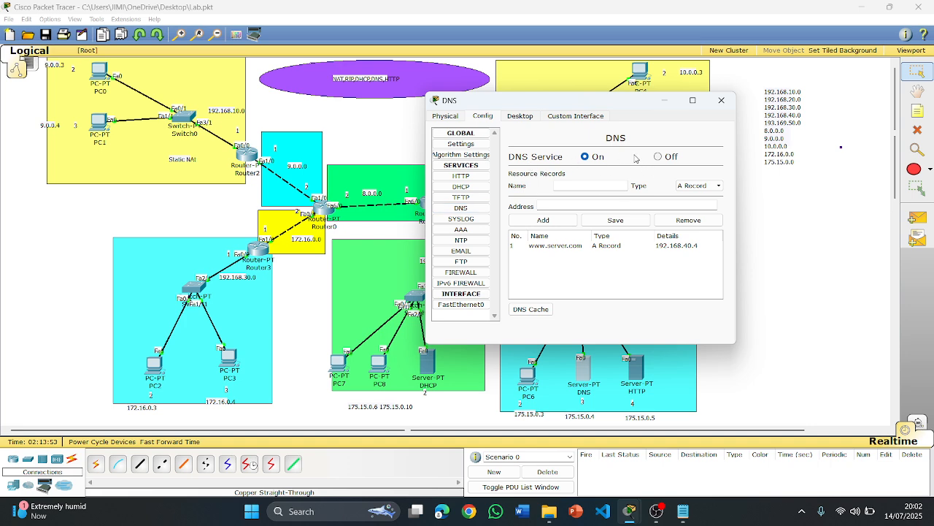
{"action": "left_click", "coordinate": [567, 248]}
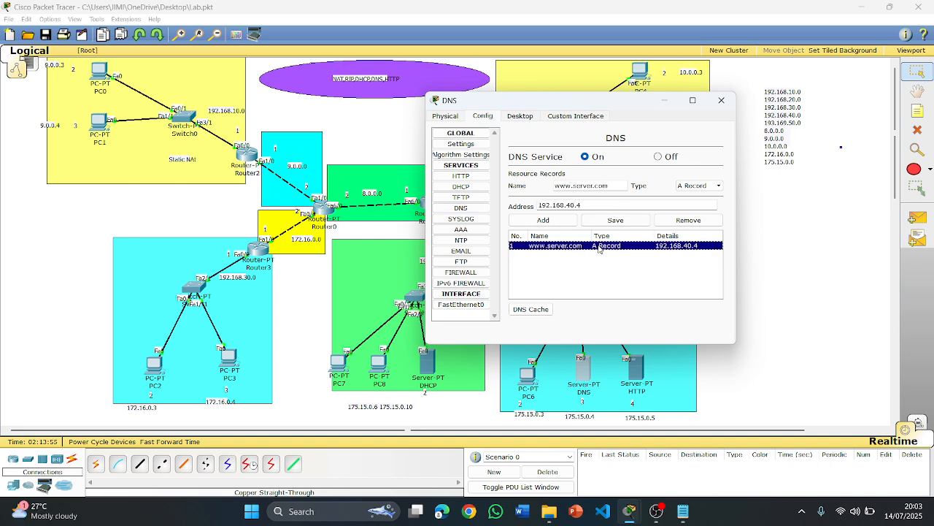
{"action": "left_click_drag", "start_coordinate": [590, 102], "coordinate": [254, 73]}
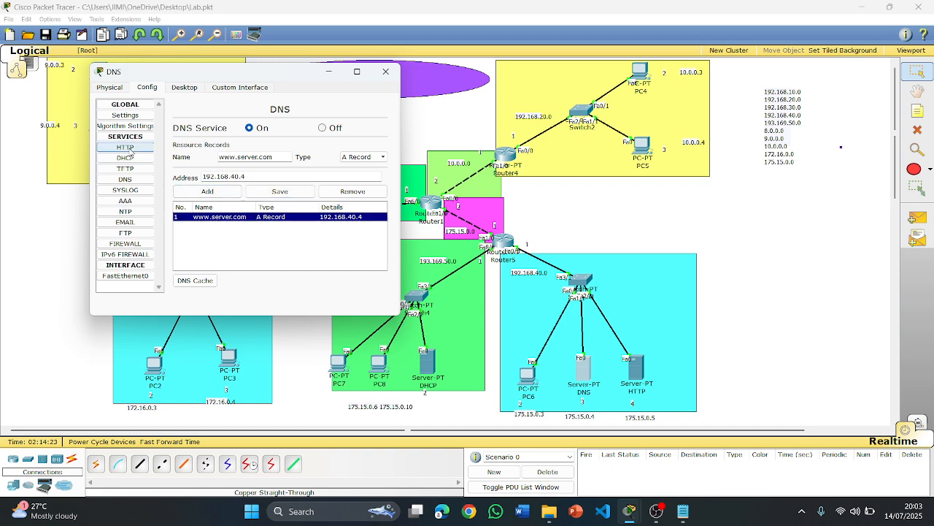
Step: Turn off the HTTP and HTTPS services on the DNS server and minimize its window
{"action": "left_click", "coordinate": [133, 148]}
{"action": "scroll", "coordinate": [243, 210], "scroll_direction": "down", "scroll_amount": 1}
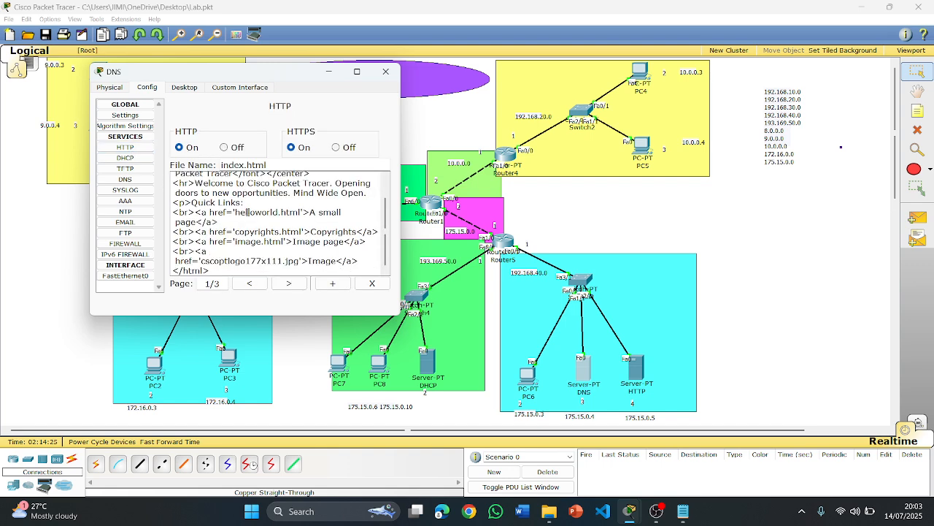
{"action": "scroll", "coordinate": [248, 212], "scroll_direction": "up", "scroll_amount": 1}
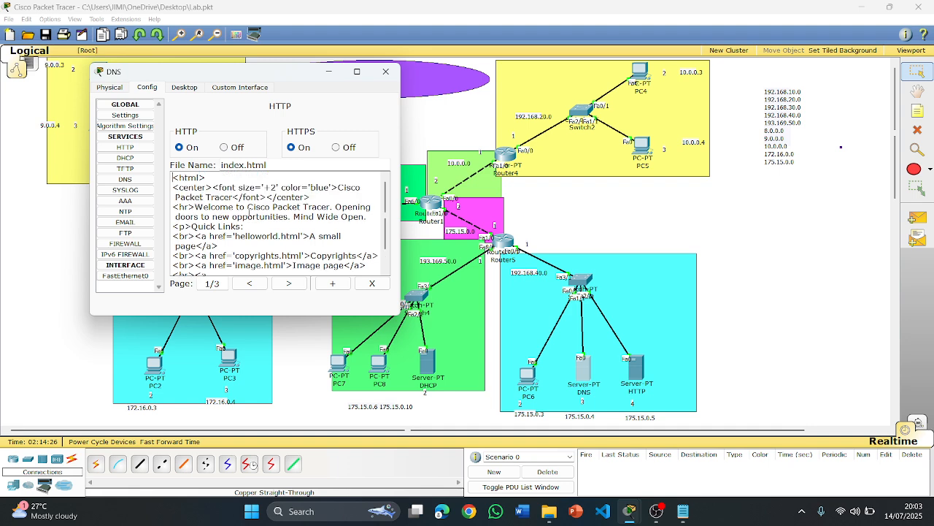
{"action": "left_click", "coordinate": [225, 148]}
{"action": "left_click", "coordinate": [336, 148]}
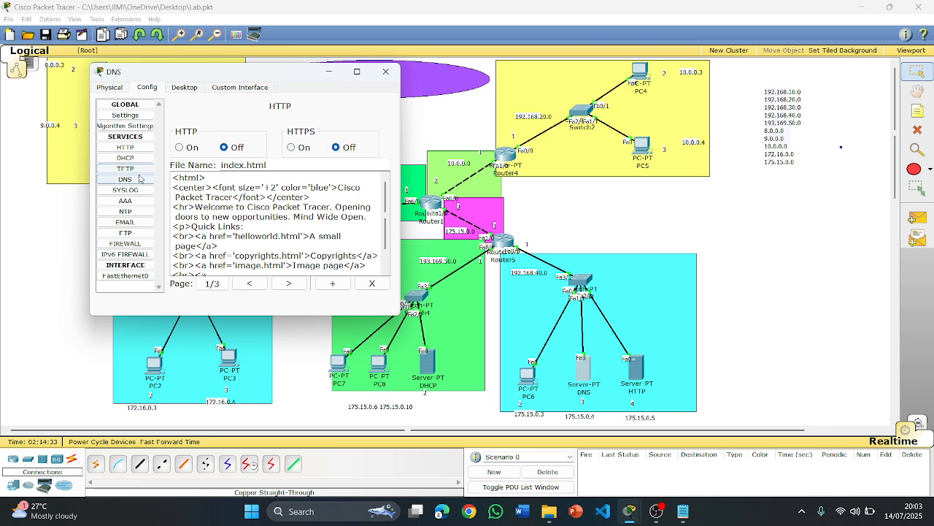
{"action": "left_click", "coordinate": [357, 72]}
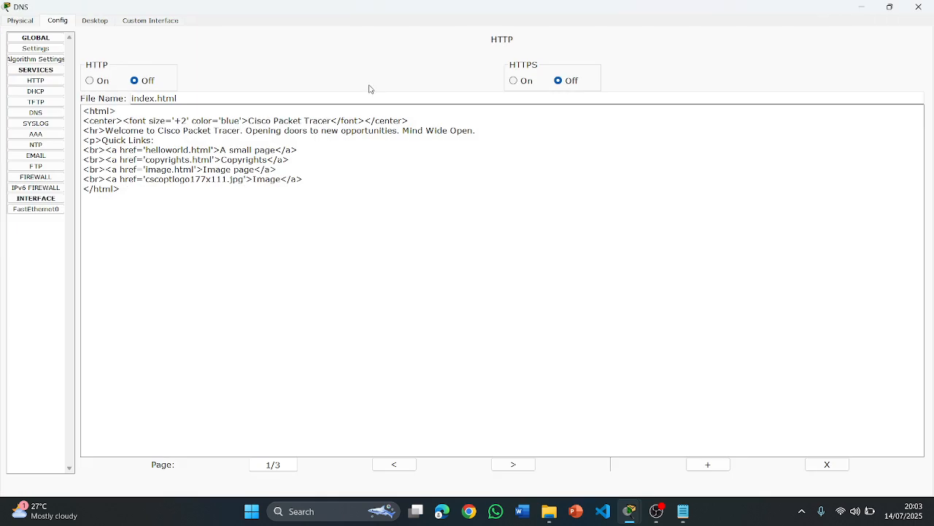
{"action": "left_click", "coordinate": [863, 7]}
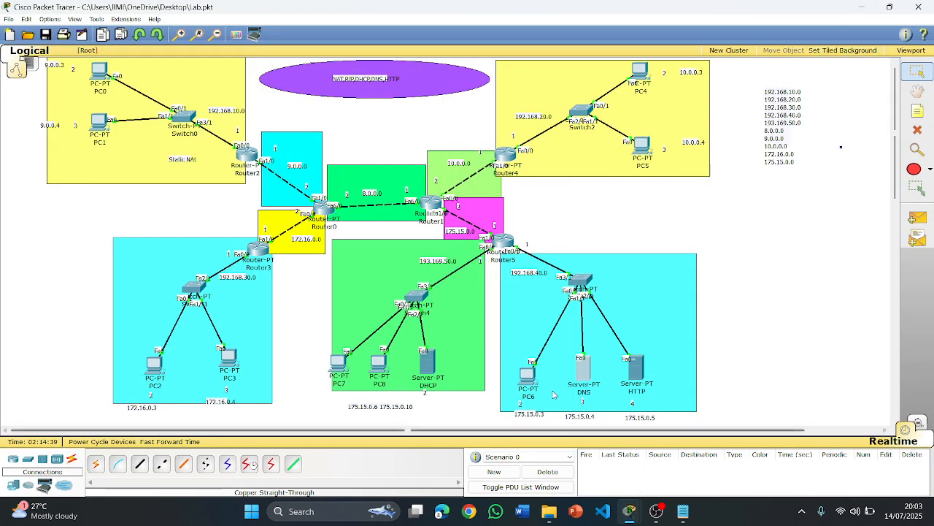
Step: Examine PC6's static IP configuration, including its default gateway and DNS server address
{"action": "left_click", "coordinate": [525, 376]}
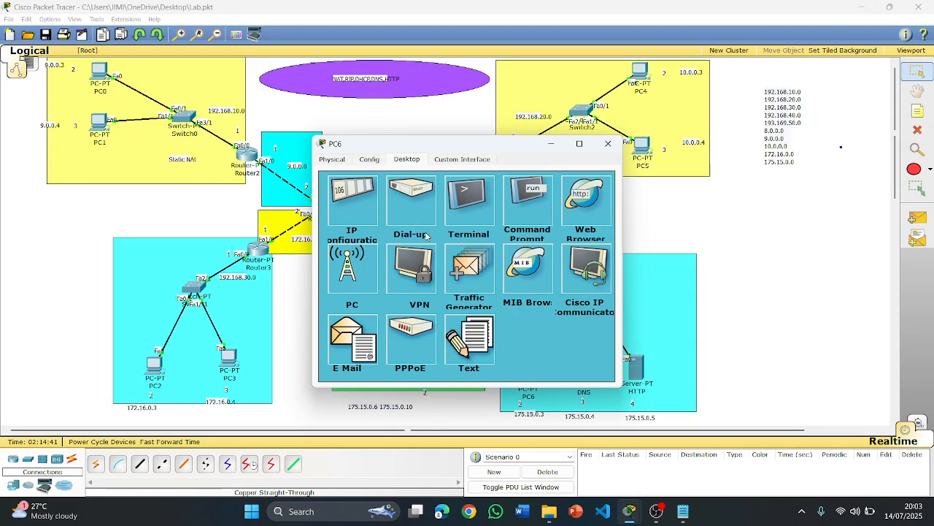
{"action": "left_click", "coordinate": [358, 206]}
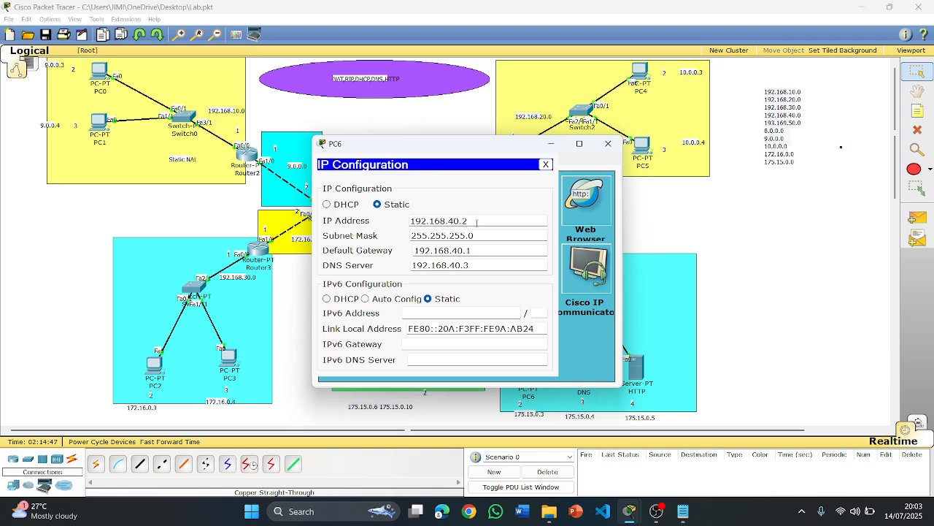
{"action": "left_click_drag", "start_coordinate": [439, 146], "coordinate": [278, 78]}
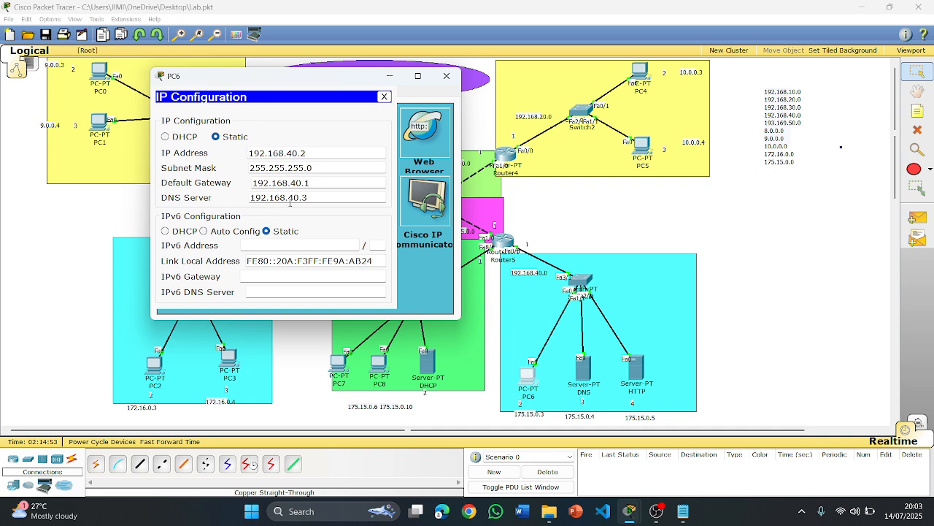
{"action": "left_click", "coordinate": [447, 76]}
Step: Examine the DHCP server's static IP configuration and the serverPool settings of its DHCP service
{"action": "left_click", "coordinate": [425, 362]}
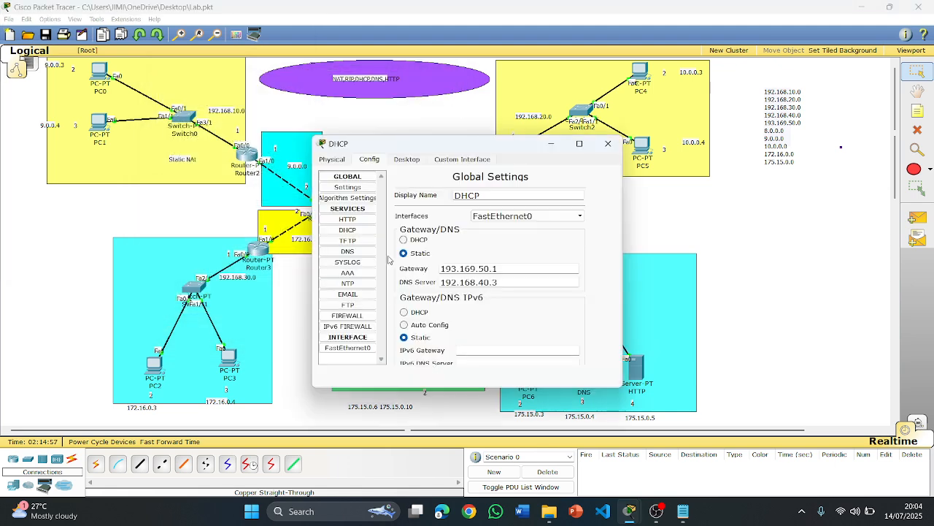
{"action": "left_click_drag", "start_coordinate": [385, 175], "coordinate": [233, 99]}
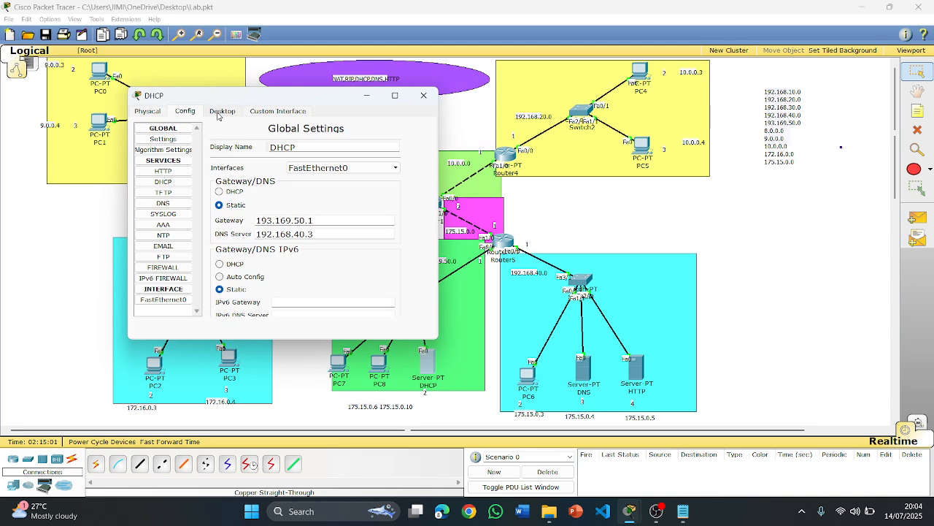
{"action": "left_click", "coordinate": [218, 113]}
{"action": "left_click", "coordinate": [181, 157]}
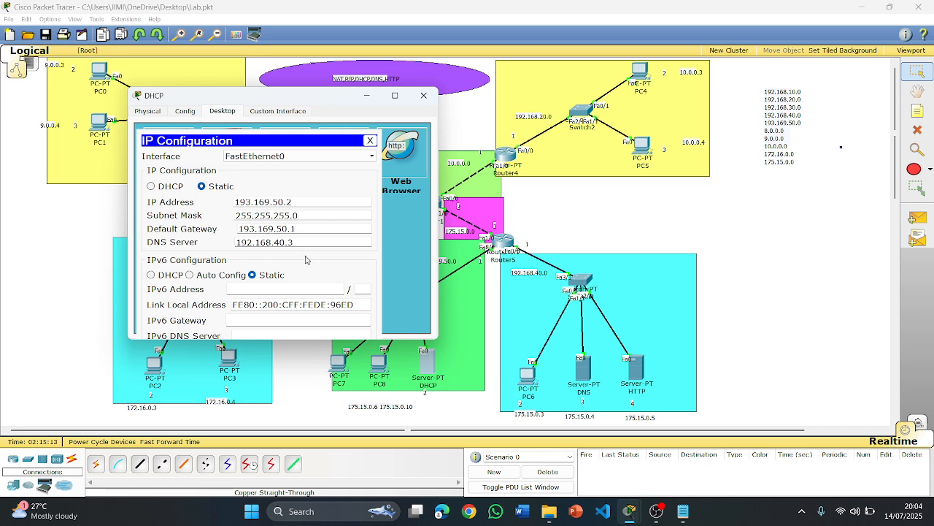
{"action": "left_click", "coordinate": [184, 112]}
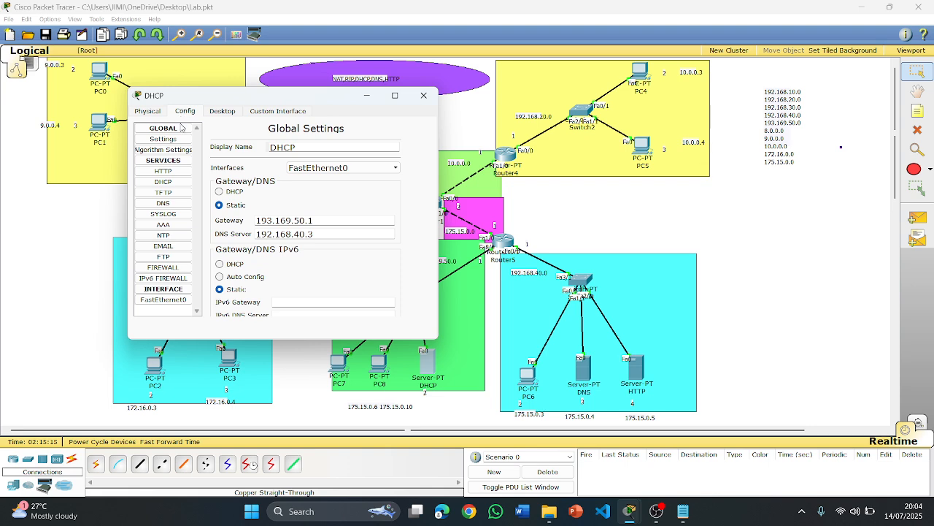
{"action": "left_click", "coordinate": [175, 185]}
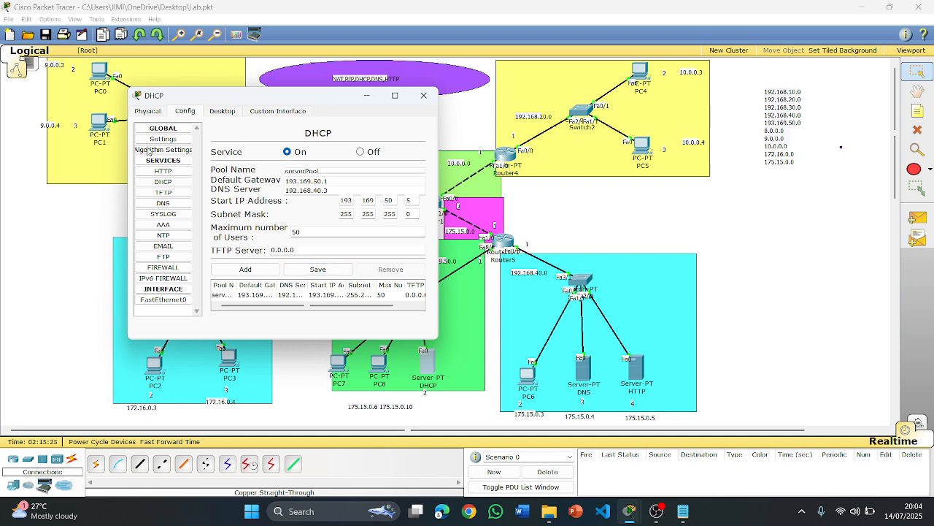
Step: Turn off the HTTP and HTTPS services on the DHCP server, close it and fast-forward the simulation time
{"action": "left_click", "coordinate": [163, 171]}
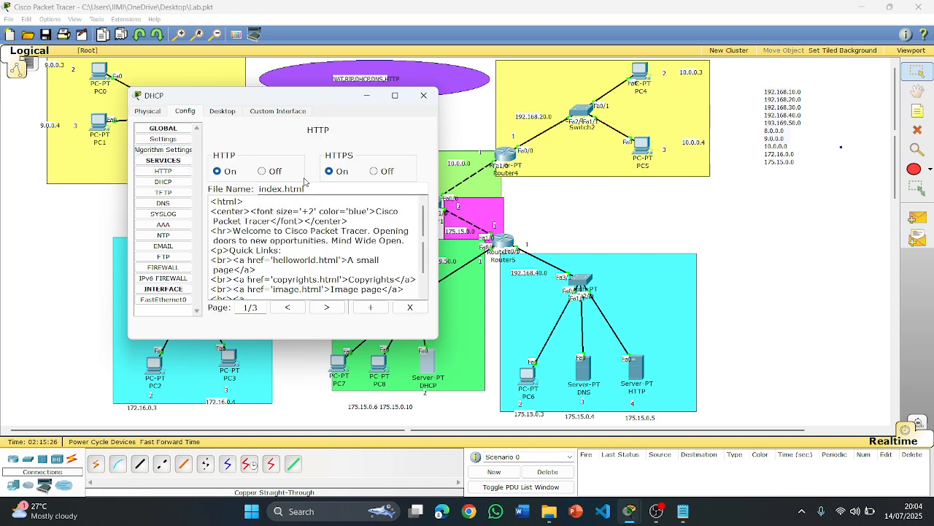
{"action": "left_click", "coordinate": [373, 171]}
{"action": "left_click", "coordinate": [262, 171]}
{"action": "left_click", "coordinate": [424, 94]}
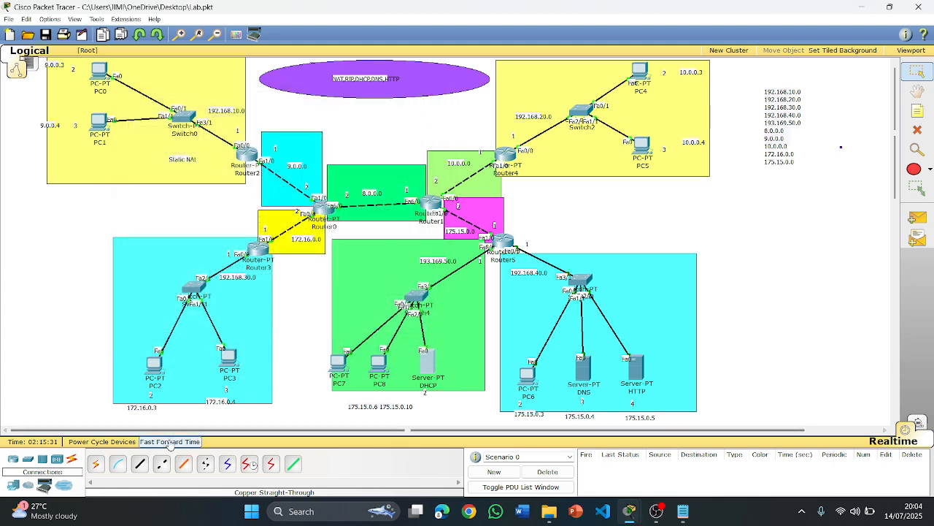
{"action": "left_click", "coordinate": [171, 442]}
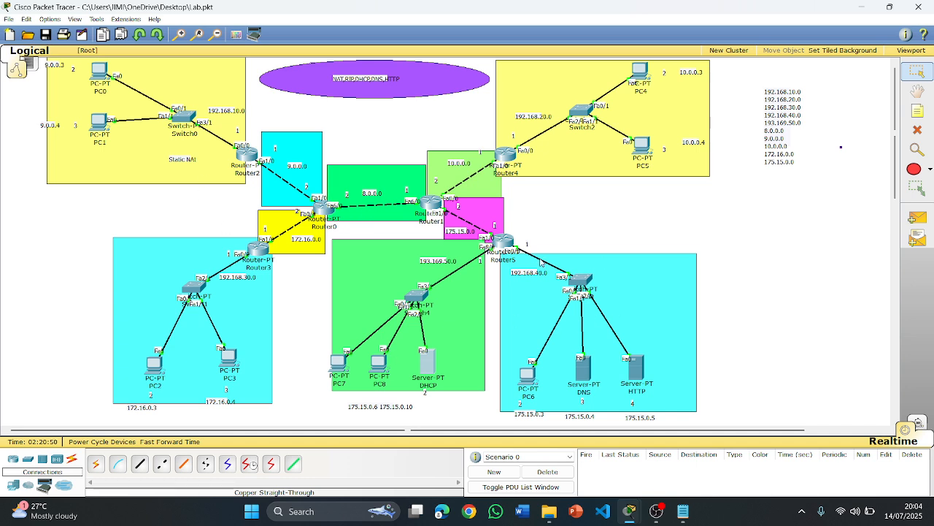
Step: Switch to the Notepad command notes and correct the third Router 5 static NAT line to "ip nat inside source static 192.168.40.4 175.15.0.5"
{"action": "left_click", "coordinate": [682, 511]}
{"action": "left_click", "coordinate": [320, 289]}
{"action": "scroll", "coordinate": [298, 281], "scroll_direction": "up", "scroll_amount": 1}
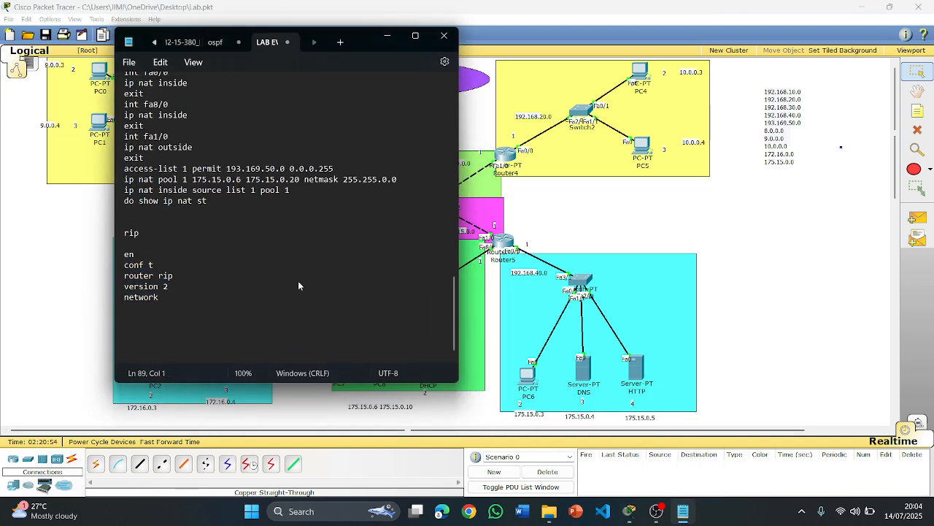
{"action": "scroll", "coordinate": [298, 280], "scroll_direction": "down", "scroll_amount": 1}
{"action": "left_click", "coordinate": [386, 38]}
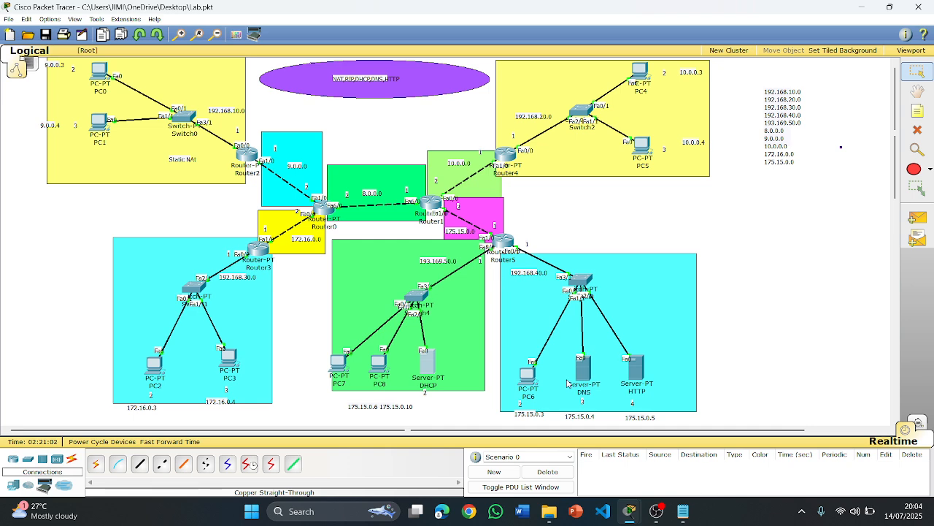
{"action": "left_click", "coordinate": [683, 517]}
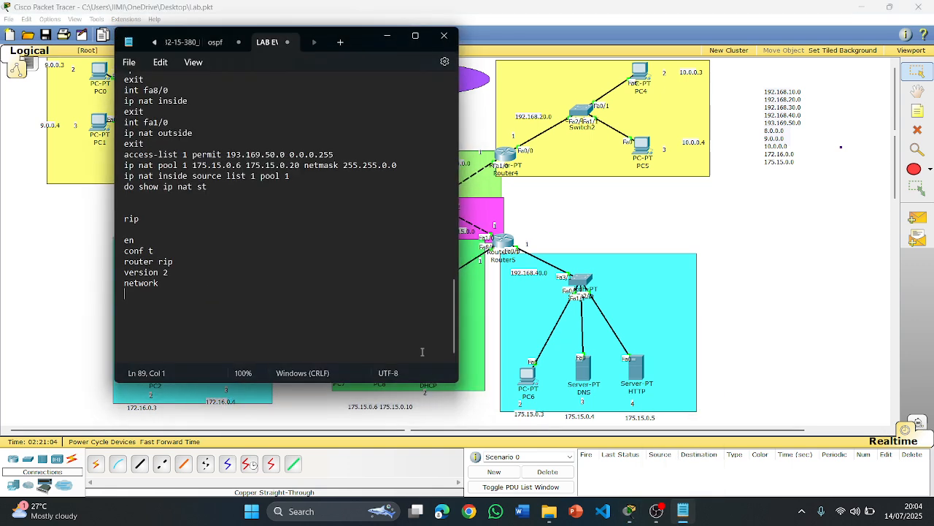
{"action": "scroll", "coordinate": [209, 274], "scroll_direction": "up", "scroll_amount": 6}
{"action": "scroll", "coordinate": [208, 274], "scroll_direction": "up", "scroll_amount": 4}
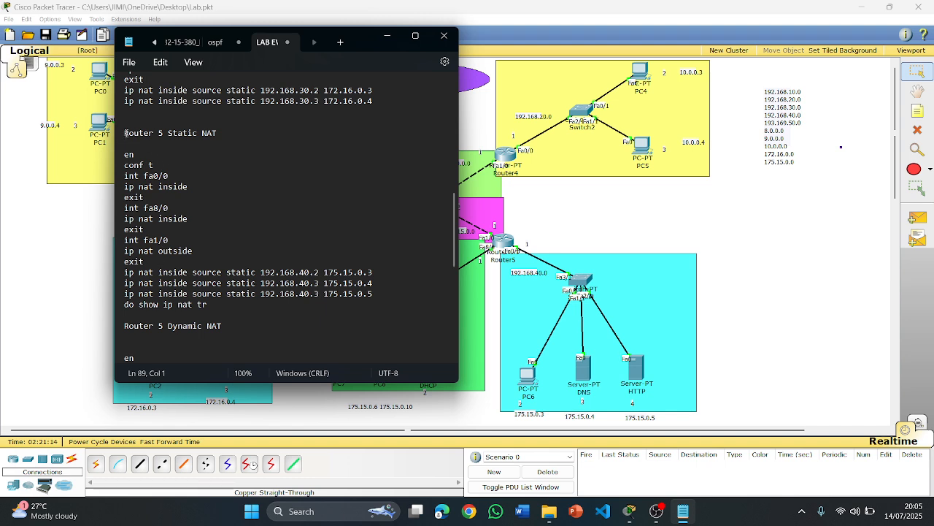
{"action": "left_click_drag", "start_coordinate": [126, 133], "coordinate": [233, 135]}
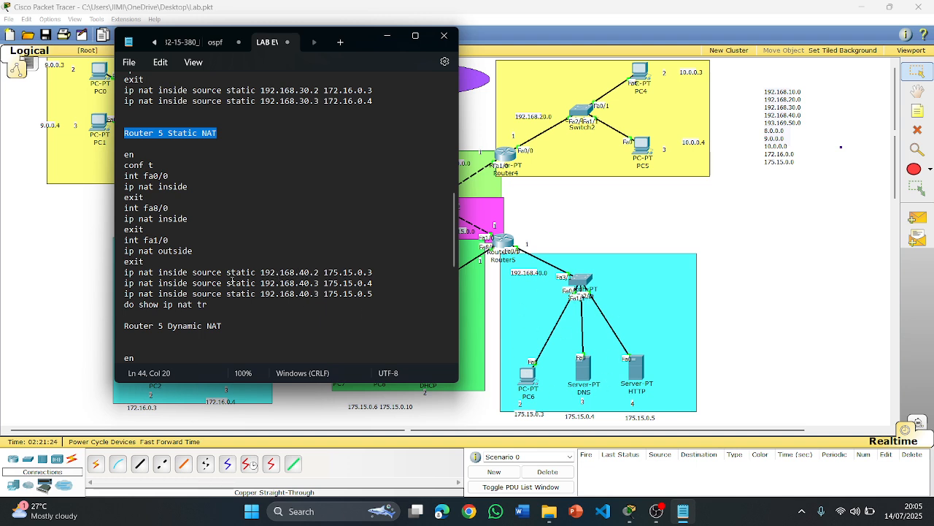
{"action": "left_click_drag", "start_coordinate": [125, 273], "coordinate": [125, 297]}
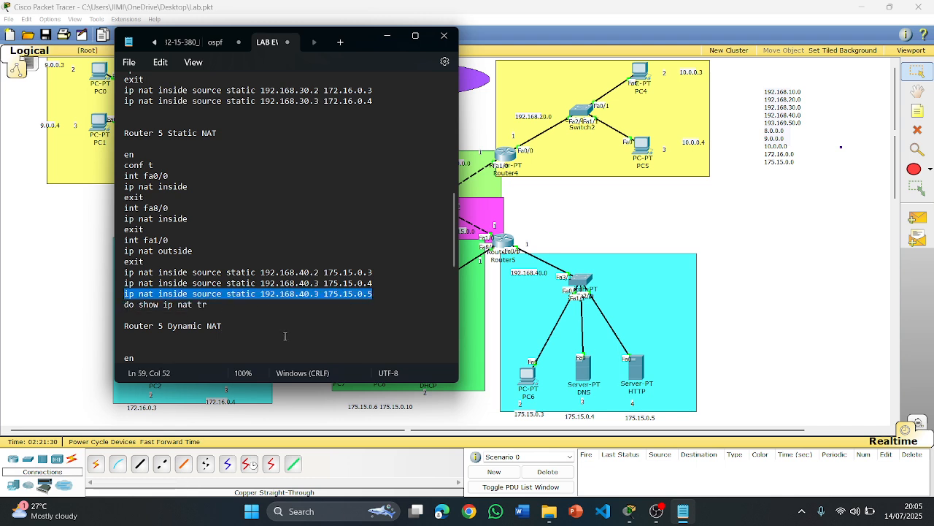
{"action": "left_click", "coordinate": [319, 295]}
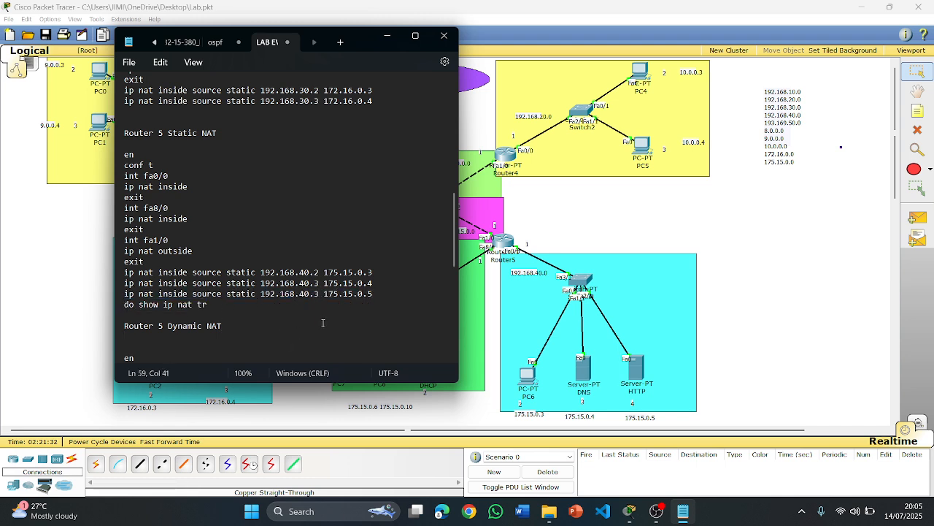
{"action": "key", "text": "BackSpace"}
{"action": "type", "text": "4"}
Step: Copy the corrected Router 5 static NAT block from the notes, run it in Router5's command line and close the router
{"action": "left_click_drag", "start_coordinate": [230, 308], "coordinate": [123, 155]}
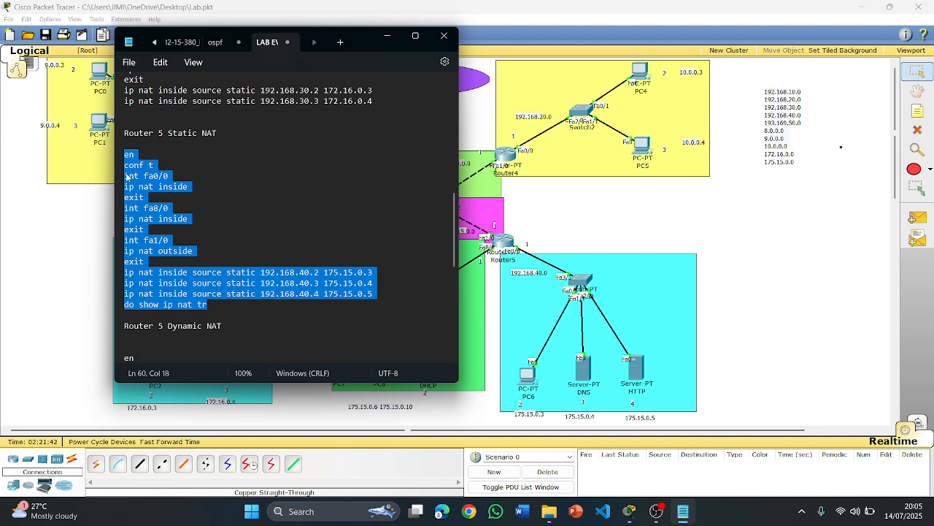
{"action": "left_click", "coordinate": [384, 36]}
{"action": "left_click", "coordinate": [504, 241]}
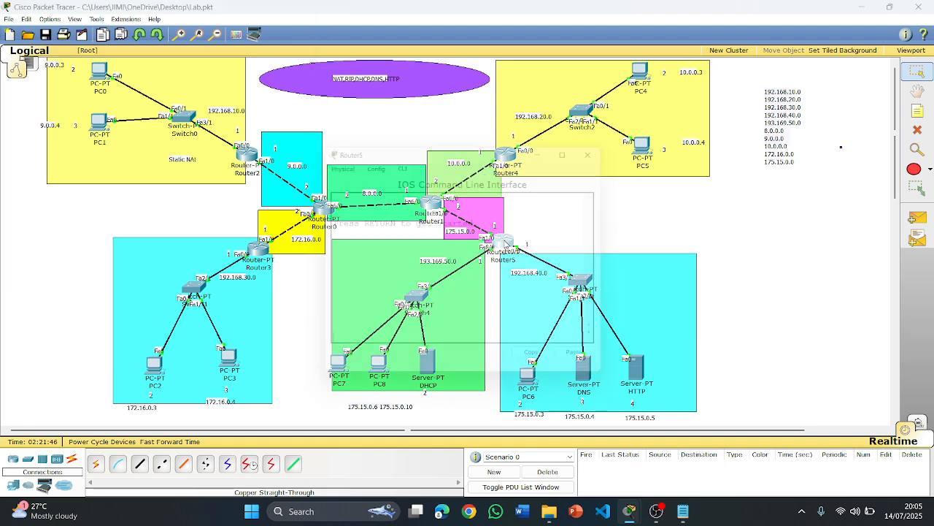
{"action": "key", "text": "Return"}
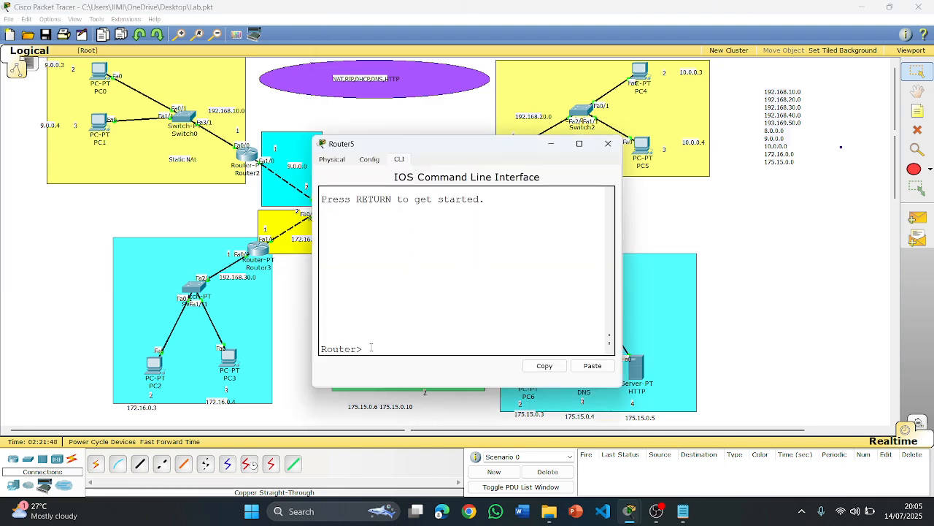
{"action": "left_click", "coordinate": [597, 367]}
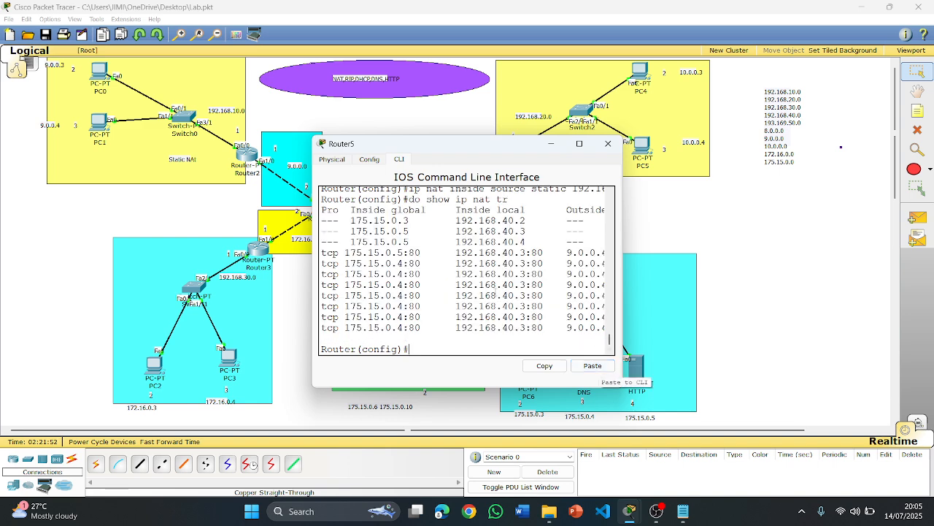
{"action": "scroll", "coordinate": [451, 281], "scroll_direction": "up", "scroll_amount": 10}
{"action": "scroll", "coordinate": [451, 281], "scroll_direction": "down", "scroll_amount": 10}
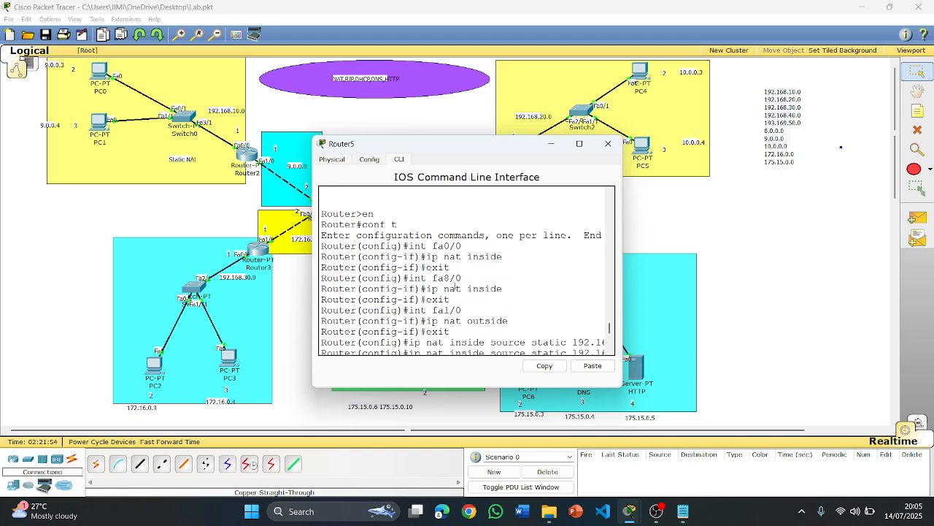
{"action": "left_click", "coordinate": [608, 143]}
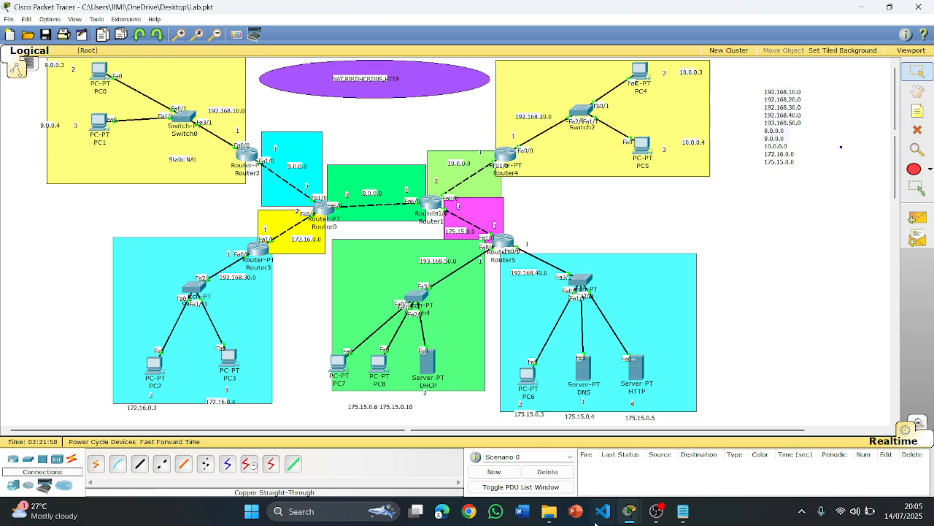
Step: Switch to Notepad to review the NAT and RIP command notes, and close it
{"action": "left_click", "coordinate": [682, 512]}
{"action": "scroll", "coordinate": [259, 183], "scroll_direction": "up", "scroll_amount": 10}
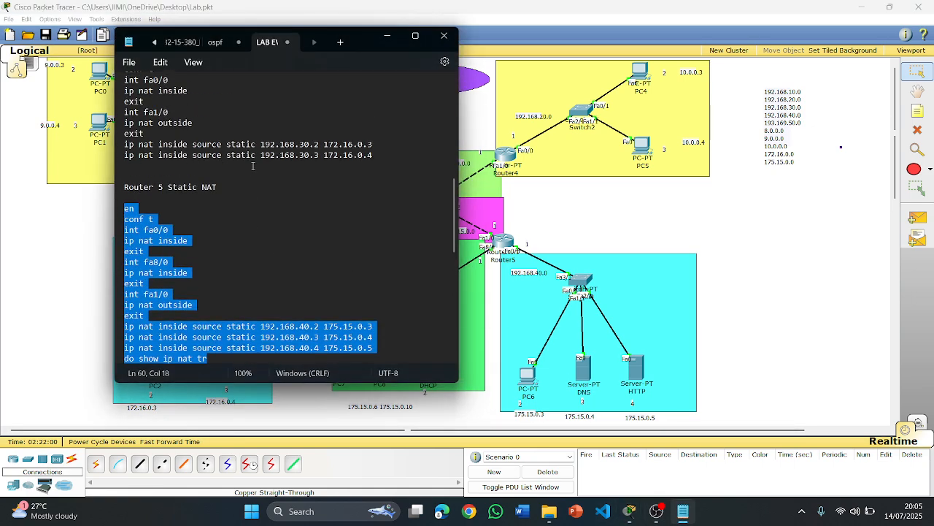
{"action": "scroll", "coordinate": [260, 158], "scroll_direction": "down", "scroll_amount": 10}
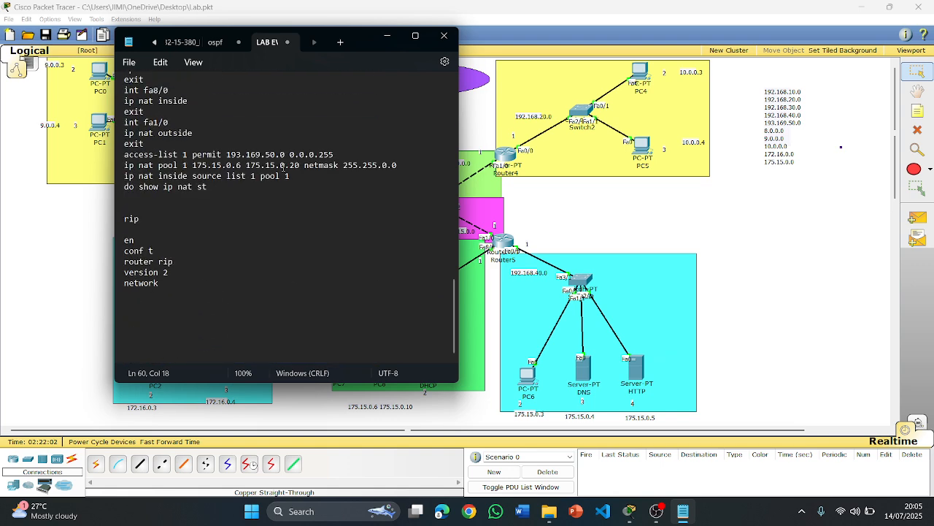
{"action": "left_click", "coordinate": [444, 35]}
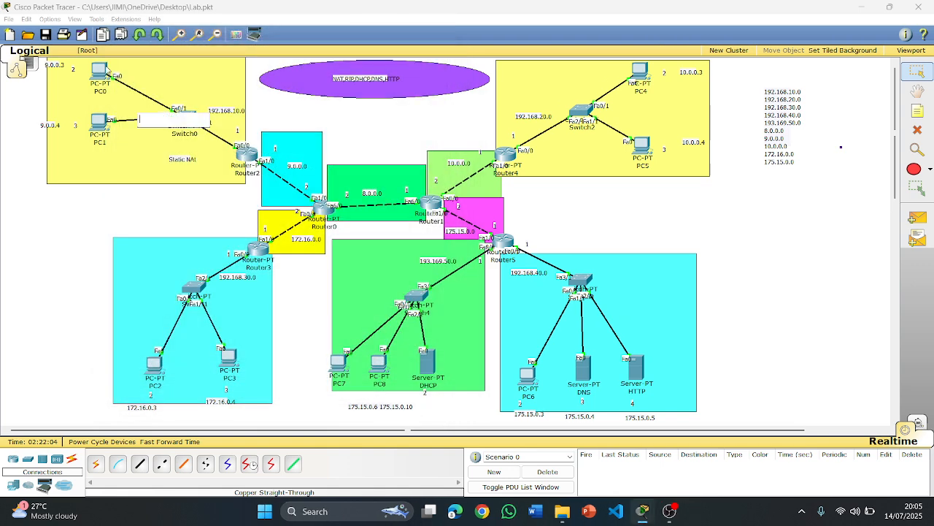
{"action": "left_click", "coordinate": [103, 74]}
{"action": "left_click", "coordinate": [579, 208]}
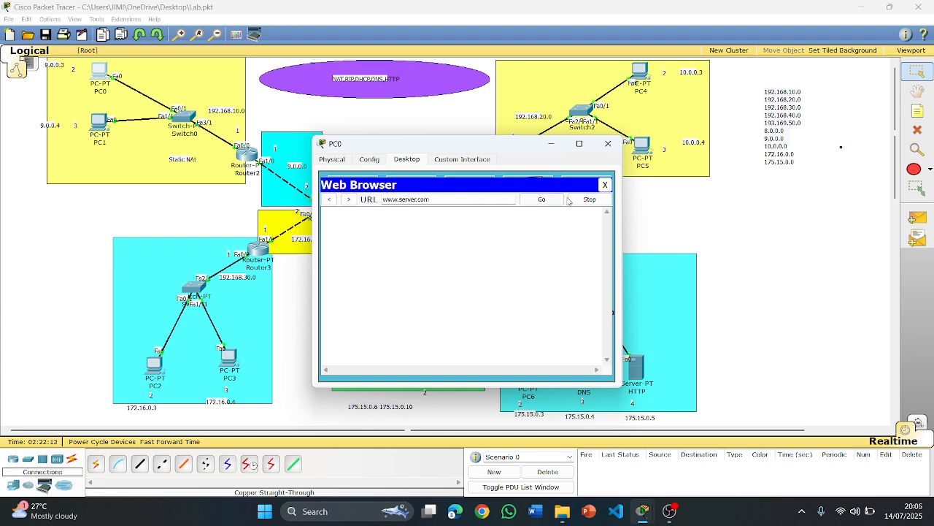
{"action": "left_click", "coordinate": [544, 201]}
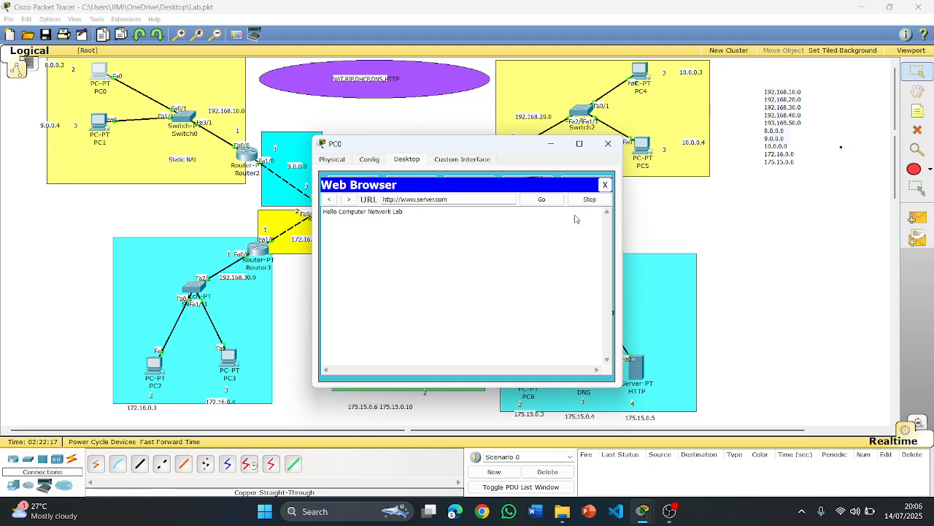
{"action": "left_click", "coordinate": [605, 185]}
{"action": "left_click", "coordinate": [607, 145]}
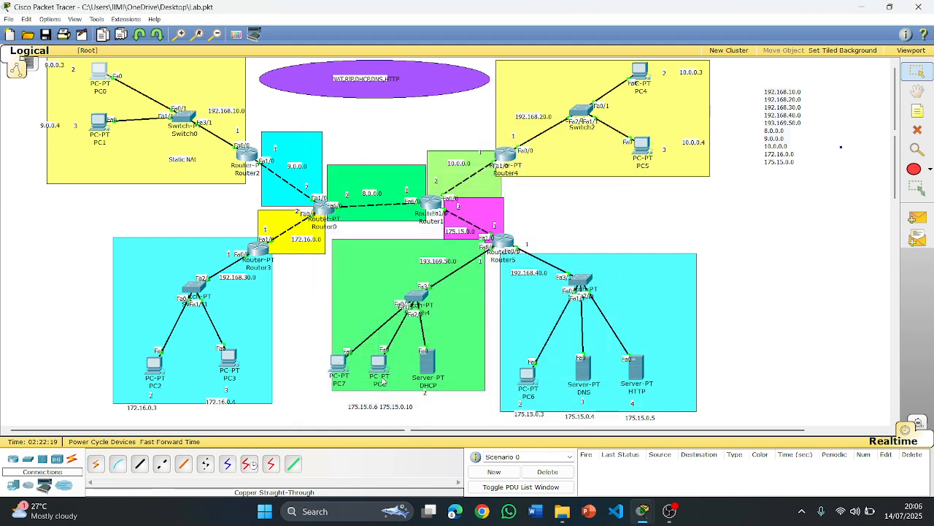
{"action": "left_click", "coordinate": [340, 363]}
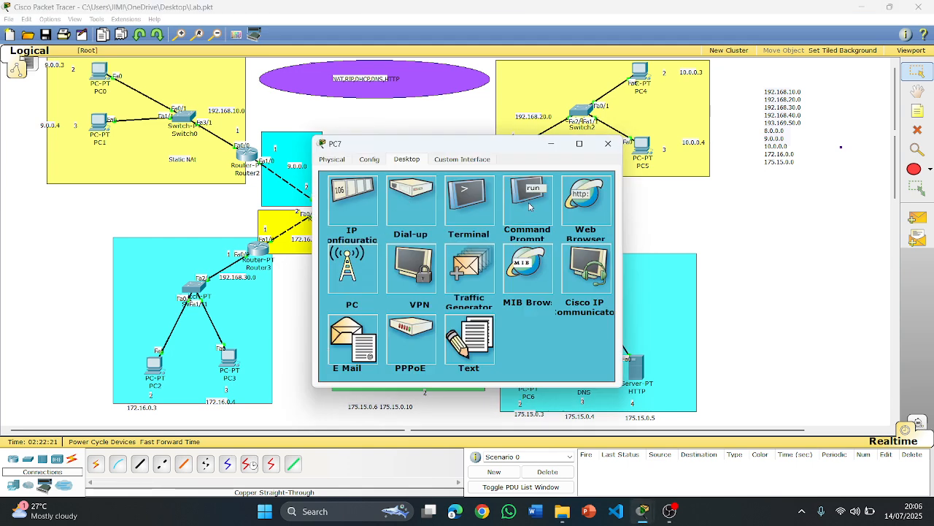
{"action": "left_click", "coordinate": [570, 209]}
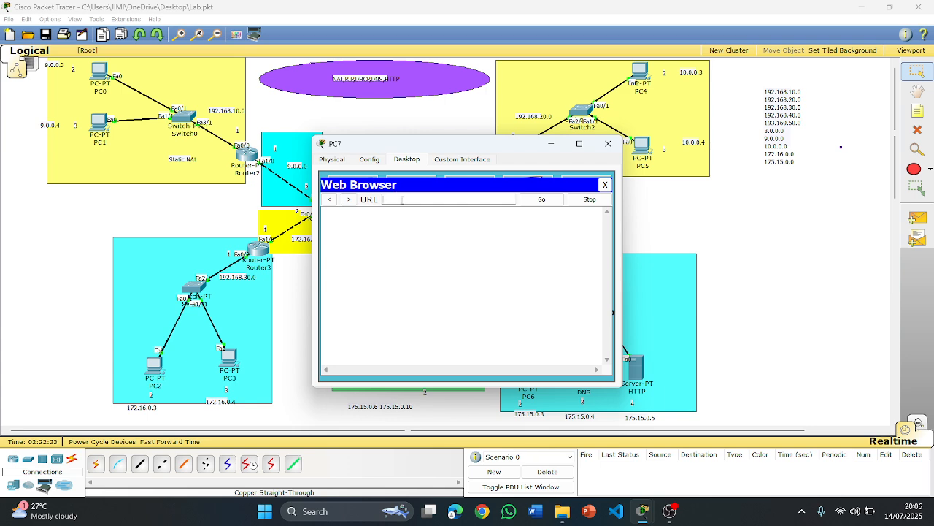
{"action": "type", "text": "www.server.com"}
{"action": "left_click", "coordinate": [538, 200]}
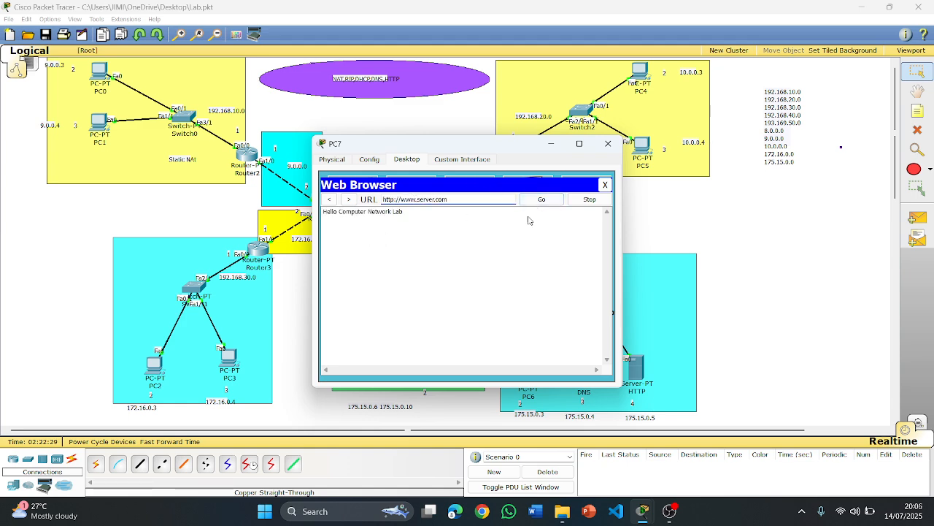
{"action": "left_click", "coordinate": [608, 143]}
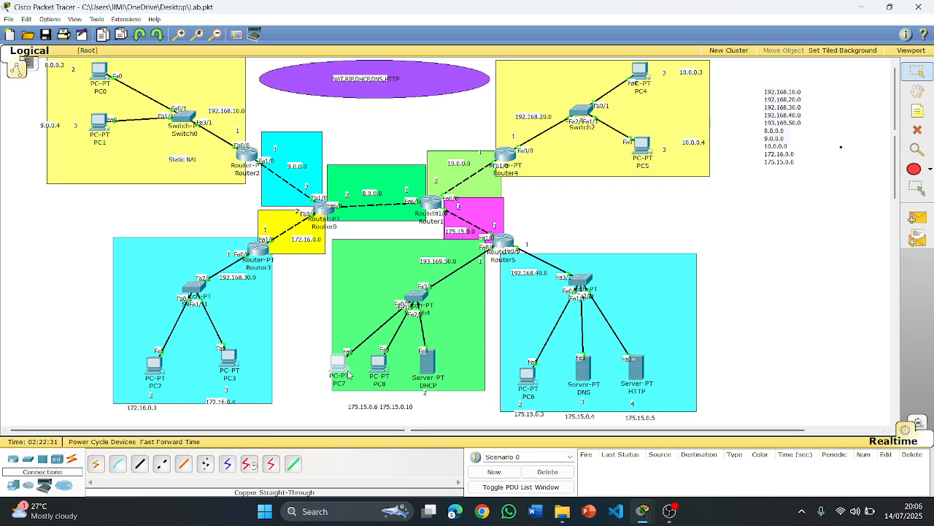
Step: Ping 175.15.0.3 from PC7's command prompt
{"action": "left_click", "coordinate": [349, 375]}
{"action": "left_click", "coordinate": [514, 212]}
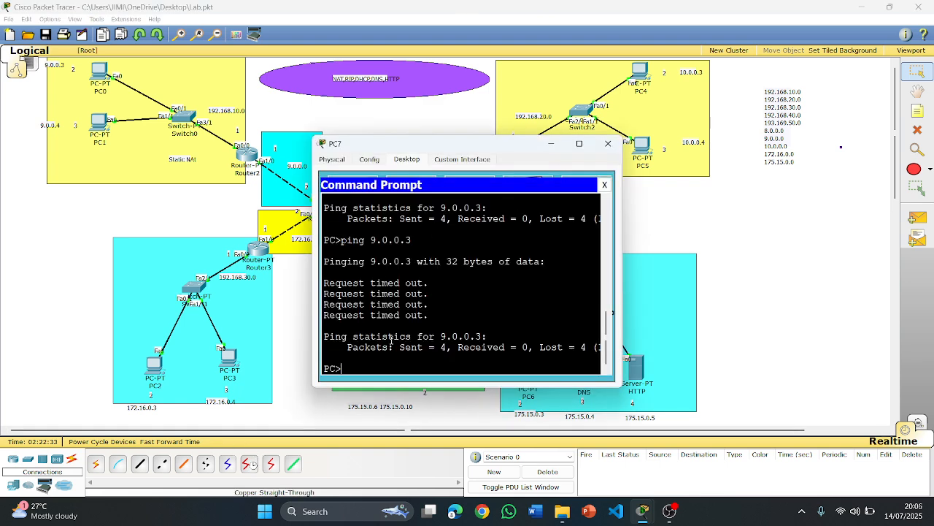
{"action": "key", "text": "Up"}
{"action": "type", "text": "15"}
{"action": "key", "text": "Return"}
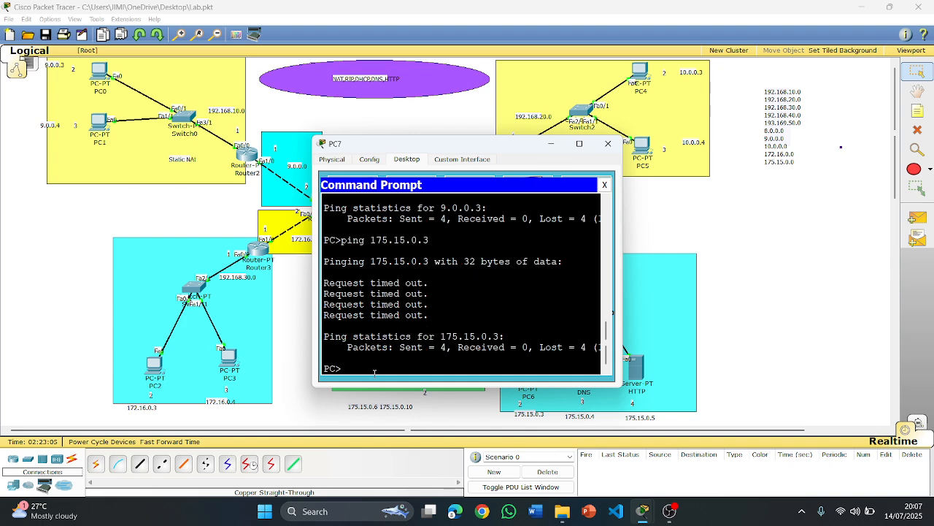
Step: Ping 192.168.40.2 from PC7, enlarge the window to read the replies, and close PC7
{"action": "key", "text": "Up"}
{"action": "key", "text": "BackSpace"}
{"action": "key", "text": "BackSpace"}
{"action": "key", "text": "BackSpace"}
{"action": "type", "text": "92.168.40.2"}
{"action": "key", "text": "Return"}
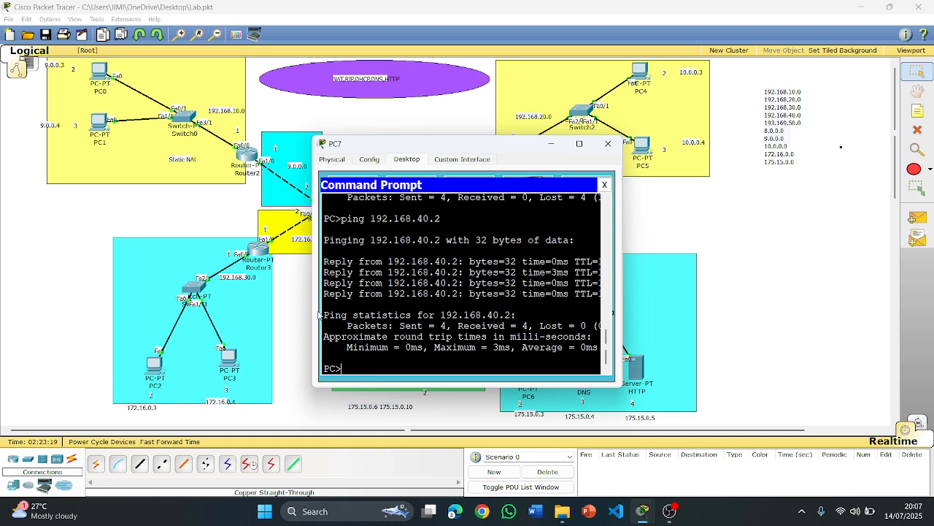
{"action": "left_click_drag", "start_coordinate": [316, 316], "coordinate": [128, 314]}
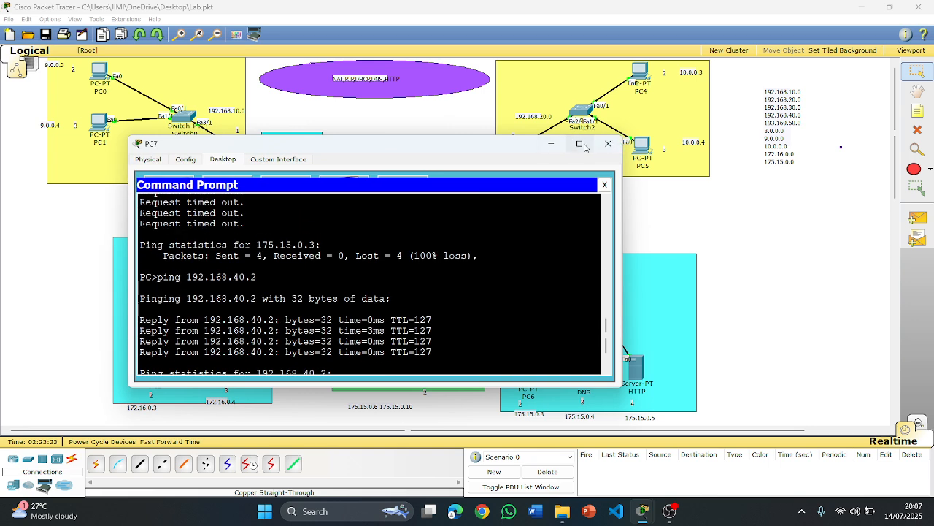
{"action": "left_click", "coordinate": [608, 143]}
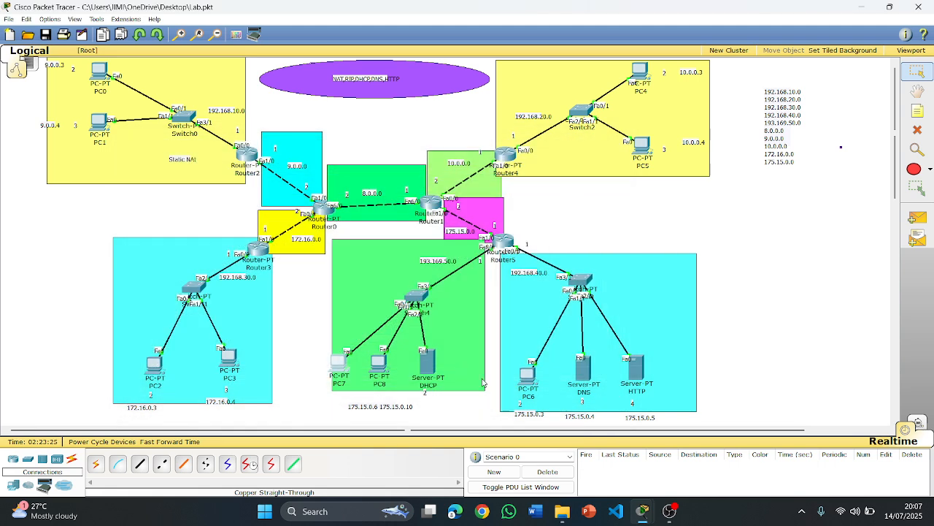
Step: Turn on the HTTP and HTTPS services on the DHCP server and close it
{"action": "left_click", "coordinate": [431, 365]}
{"action": "left_click", "coordinate": [406, 159]}
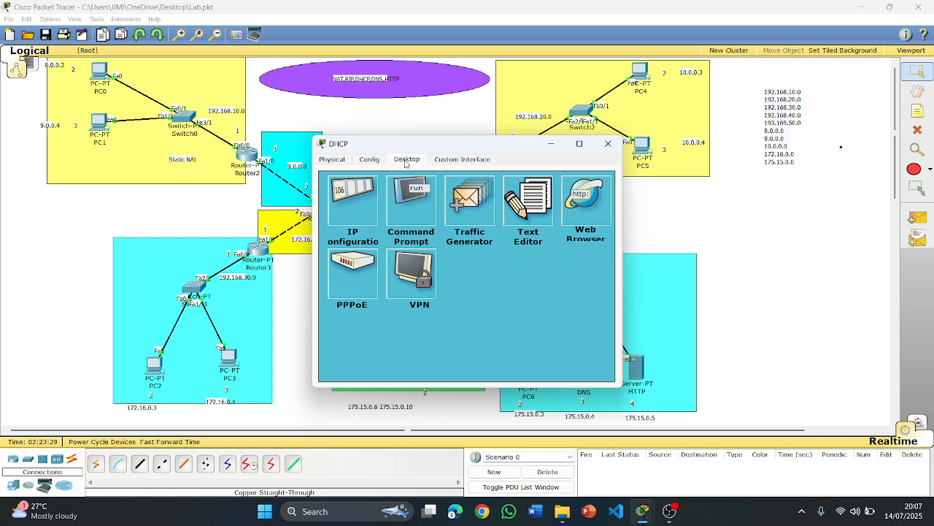
{"action": "left_click", "coordinate": [363, 160]}
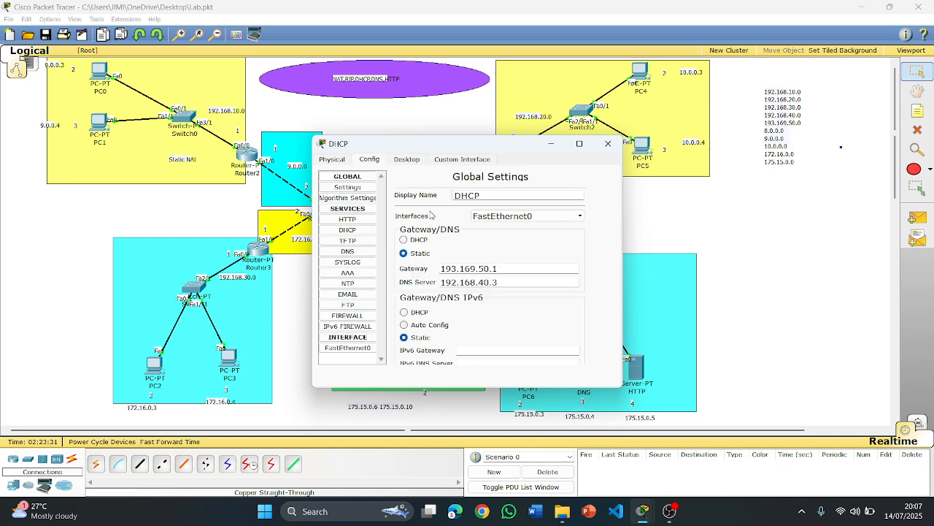
{"action": "left_click", "coordinate": [348, 220]}
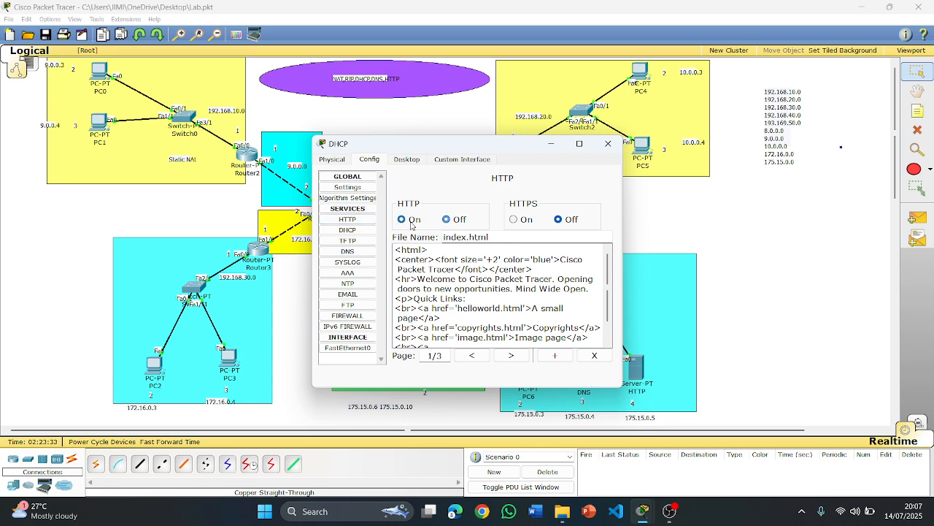
{"action": "left_click", "coordinate": [411, 224]}
{"action": "left_click", "coordinate": [514, 220]}
{"action": "left_click", "coordinate": [608, 144]}
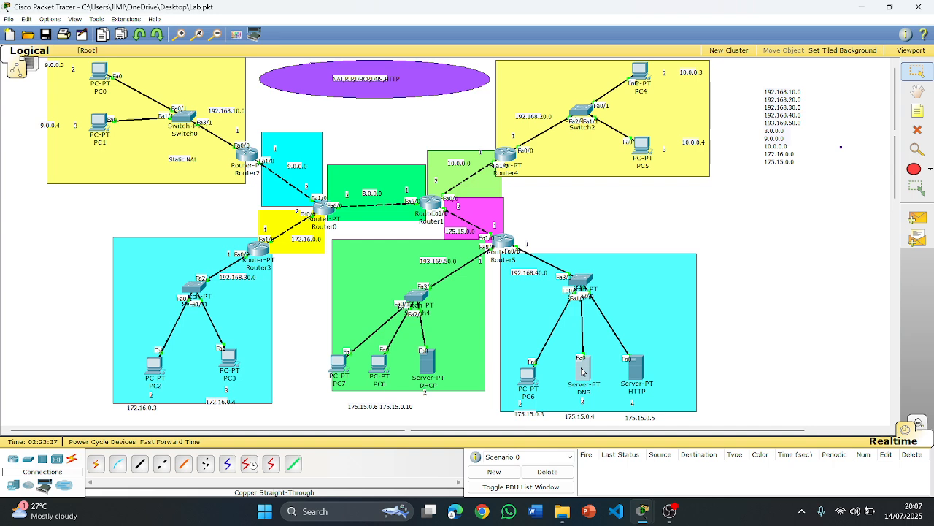
Step: Turn on the HTTP and HTTPS services on the DNS server and close it
{"action": "left_click", "coordinate": [582, 370]}
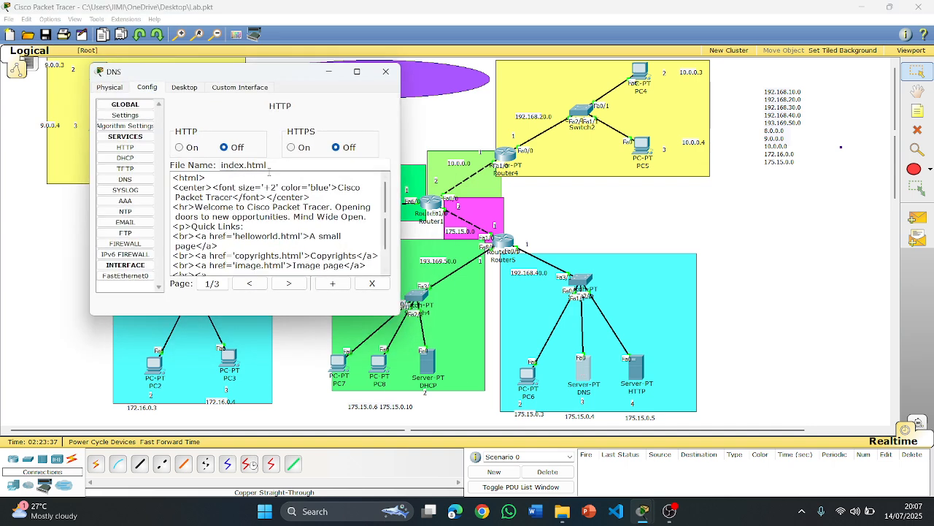
{"action": "left_click", "coordinate": [180, 148]}
{"action": "left_click", "coordinate": [292, 147]}
{"action": "left_click", "coordinate": [385, 71]}
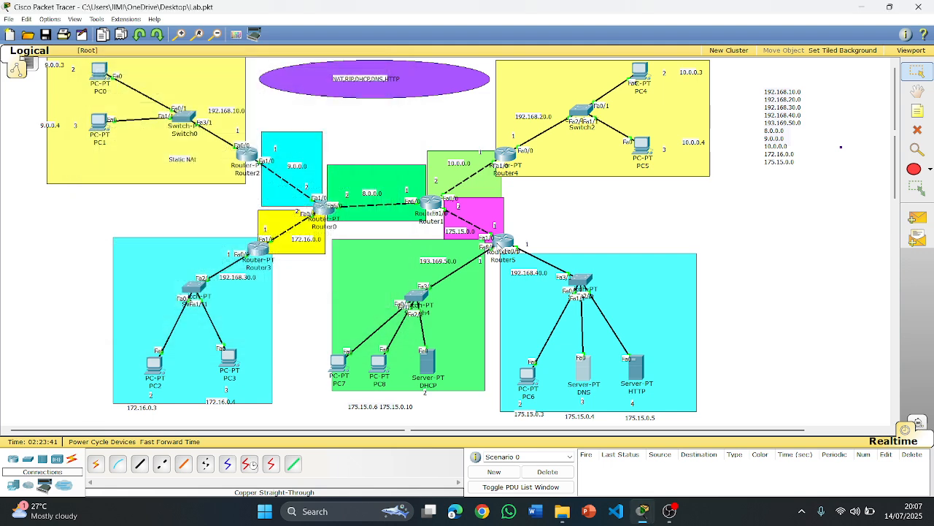
Step: Check the HTTP service settings and index.html page on the HTTP server, and close it
{"action": "left_click", "coordinate": [636, 369]}
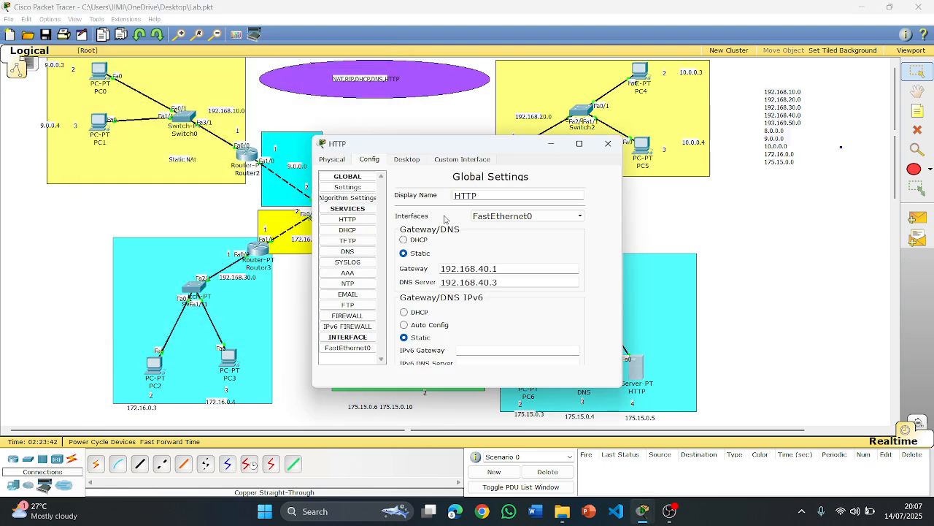
{"action": "left_click", "coordinate": [349, 219]}
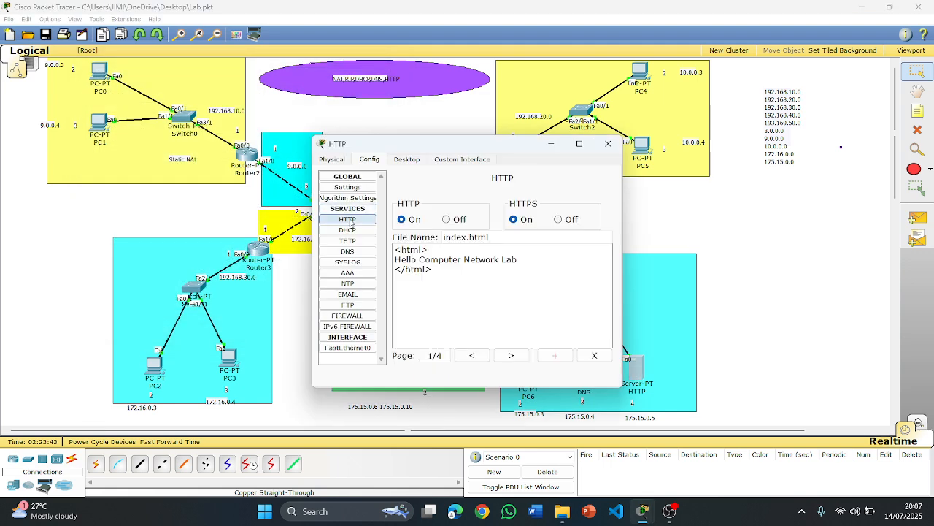
{"action": "left_click", "coordinate": [608, 143]}
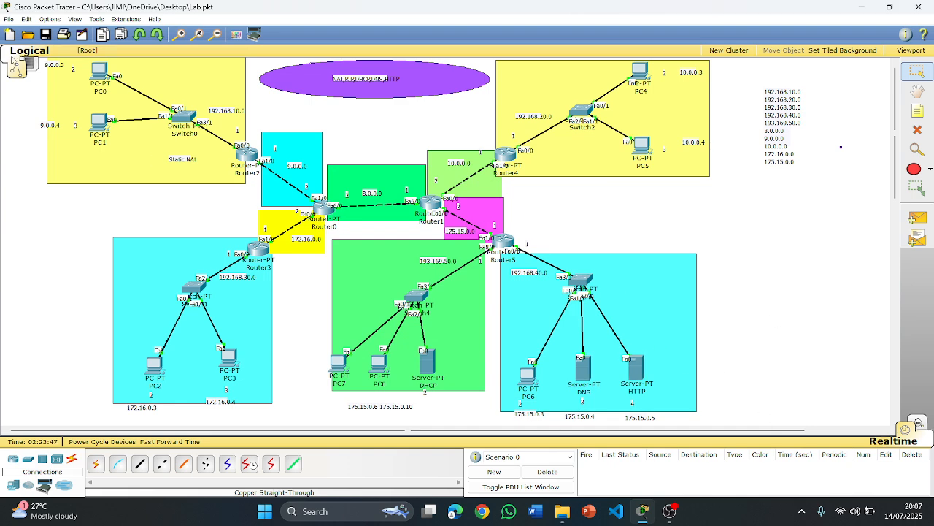
{"action": "left_click", "coordinate": [100, 71]}
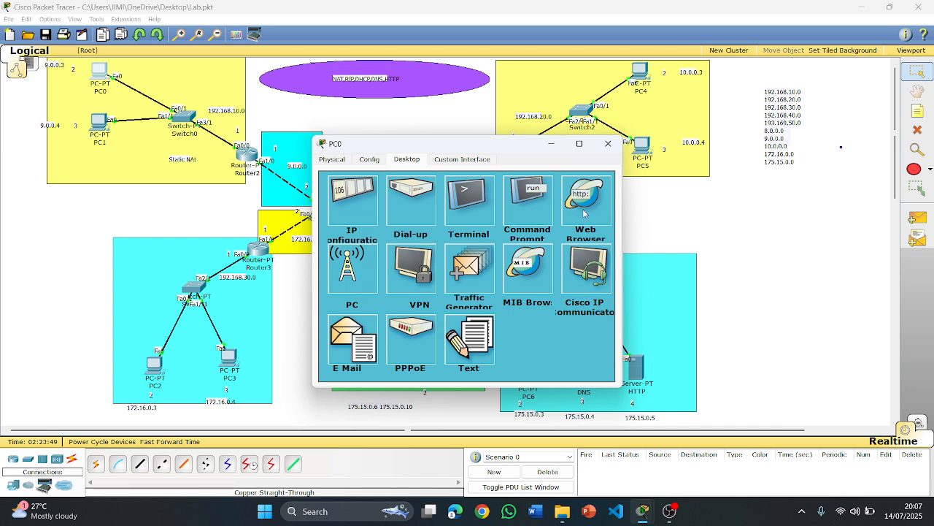
{"action": "left_click", "coordinate": [585, 212]}
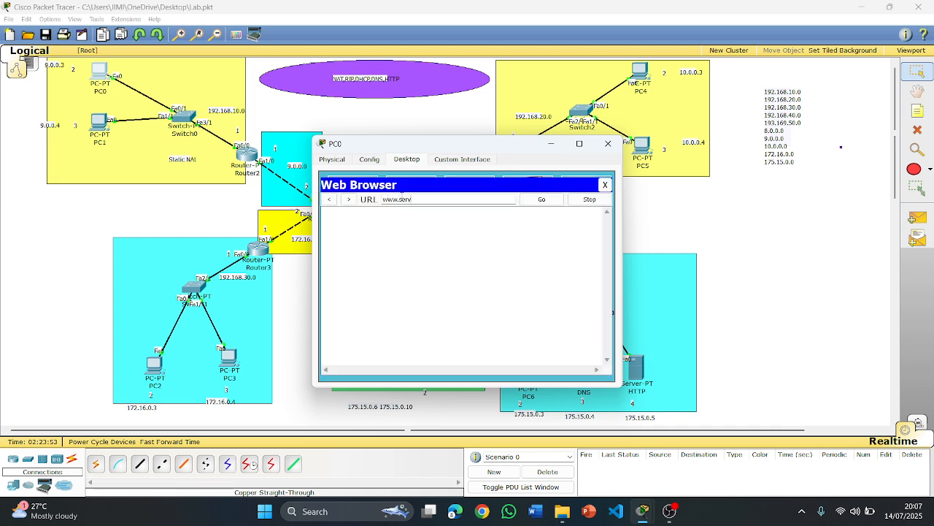
{"action": "type", "text": "www.server.com"}
{"action": "left_click", "coordinate": [542, 199]}
{"action": "left_click", "coordinate": [609, 143]}
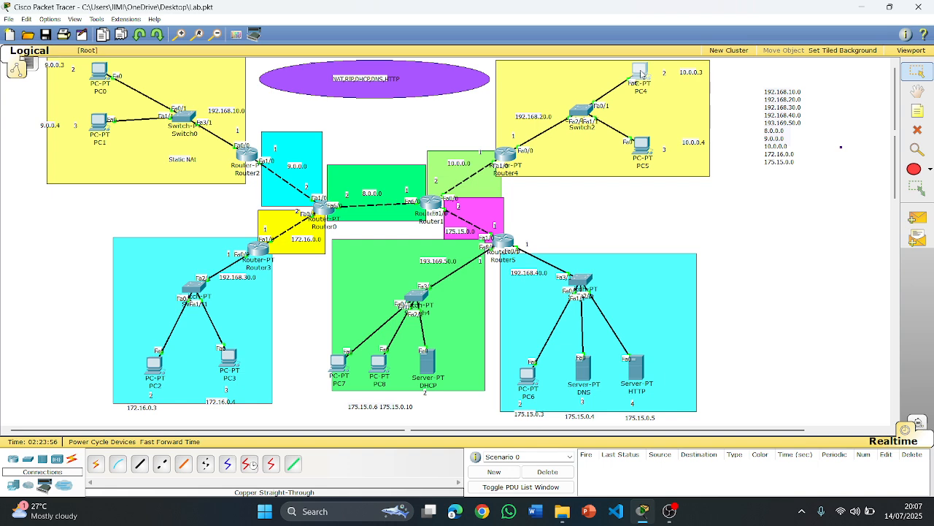
{"action": "left_click", "coordinate": [639, 71]}
{"action": "left_click", "coordinate": [593, 210]}
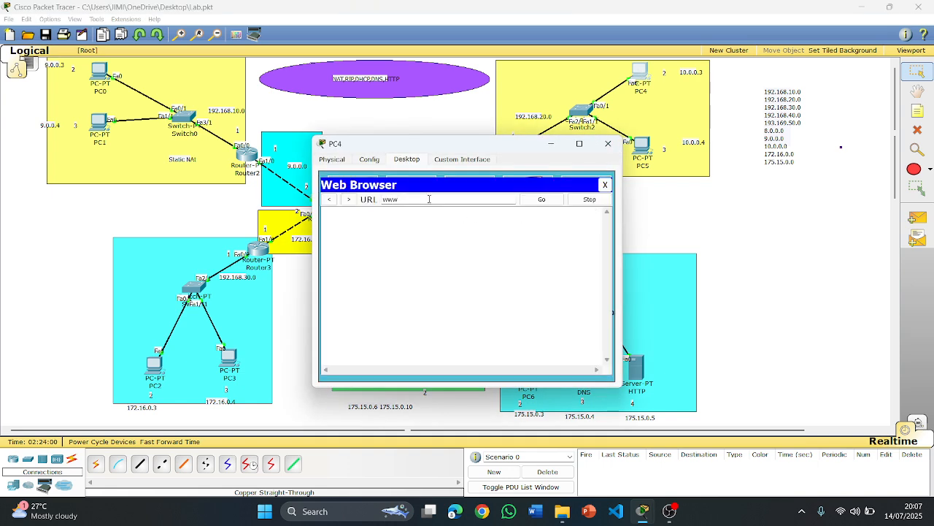
{"action": "type", "text": "www.server.com"}
{"action": "left_click", "coordinate": [541, 199]}
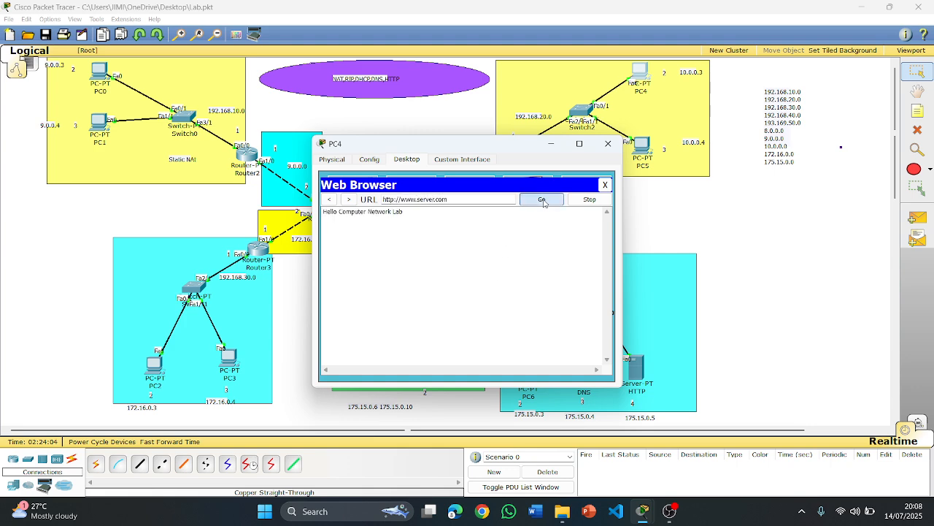
{"action": "left_click", "coordinate": [608, 143]}
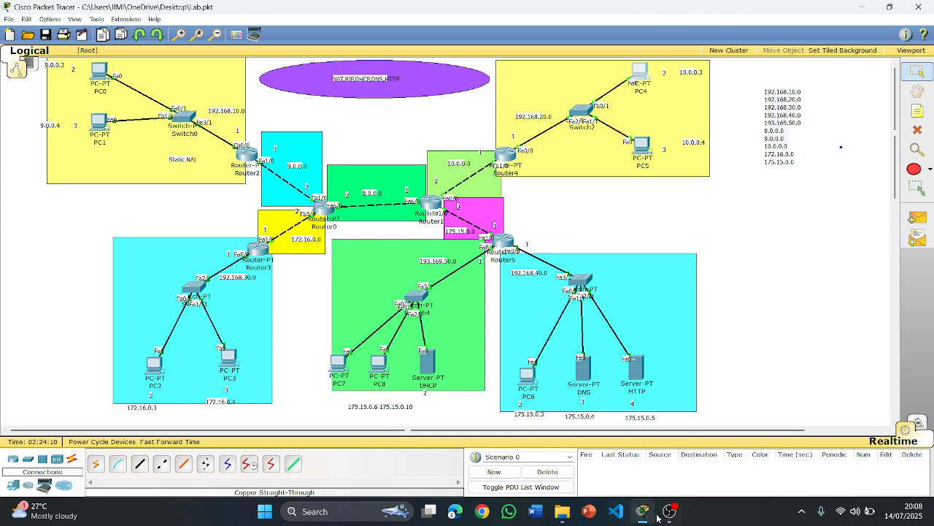
Step: Switch to Notepad, review the static NAT, dynamic NAT and RIP command notes from start to end, and close it
{"action": "left_click", "coordinate": [354, 508]}
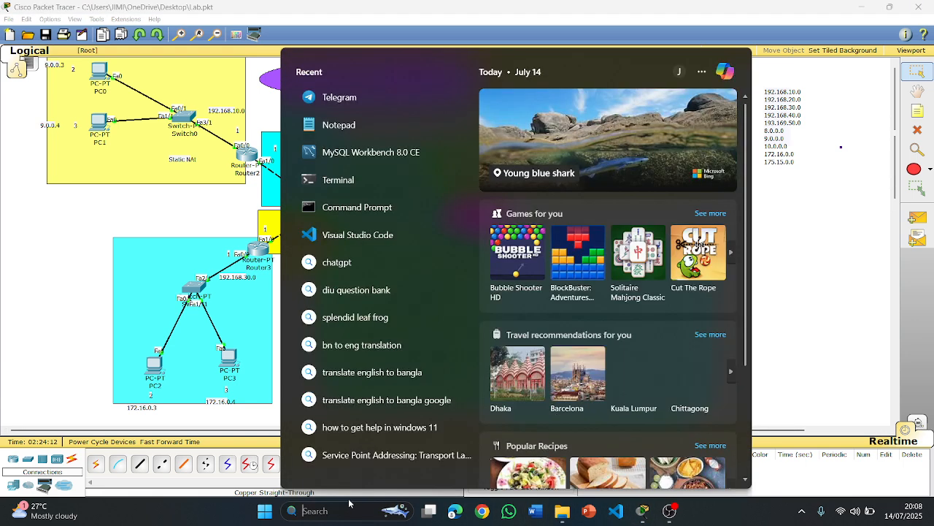
{"action": "left_click", "coordinate": [368, 130]}
{"action": "scroll", "coordinate": [251, 245], "scroll_direction": "down", "scroll_amount": 2}
{"action": "left_click", "coordinate": [261, 239]}
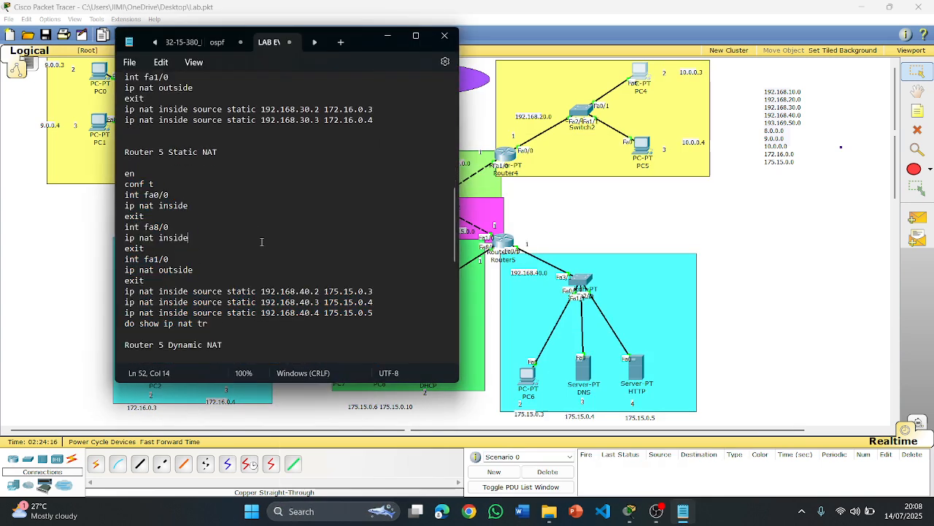
{"action": "left_click", "coordinate": [319, 313]}
{"action": "scroll", "coordinate": [238, 245], "scroll_direction": "up", "scroll_amount": 4}
{"action": "scroll", "coordinate": [238, 244], "scroll_direction": "down", "scroll_amount": 10}
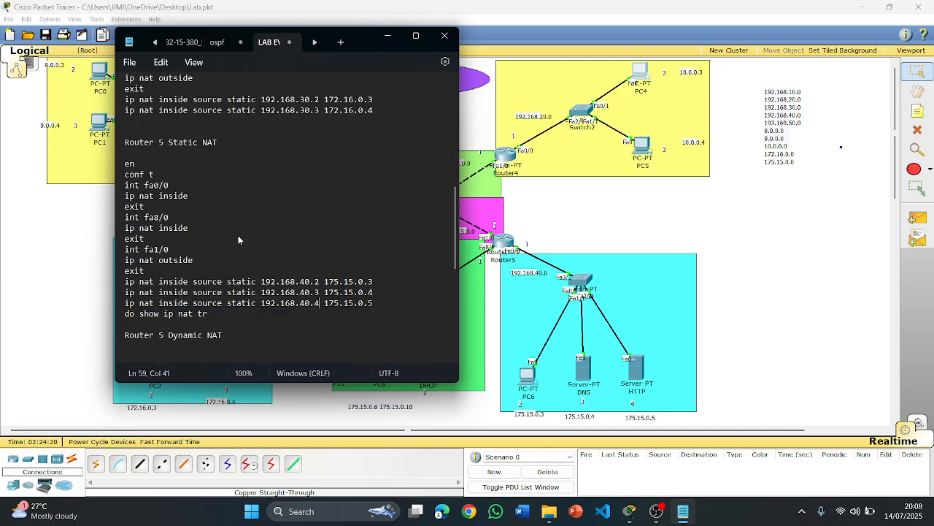
{"action": "scroll", "coordinate": [241, 239], "scroll_direction": "up", "scroll_amount": 12}
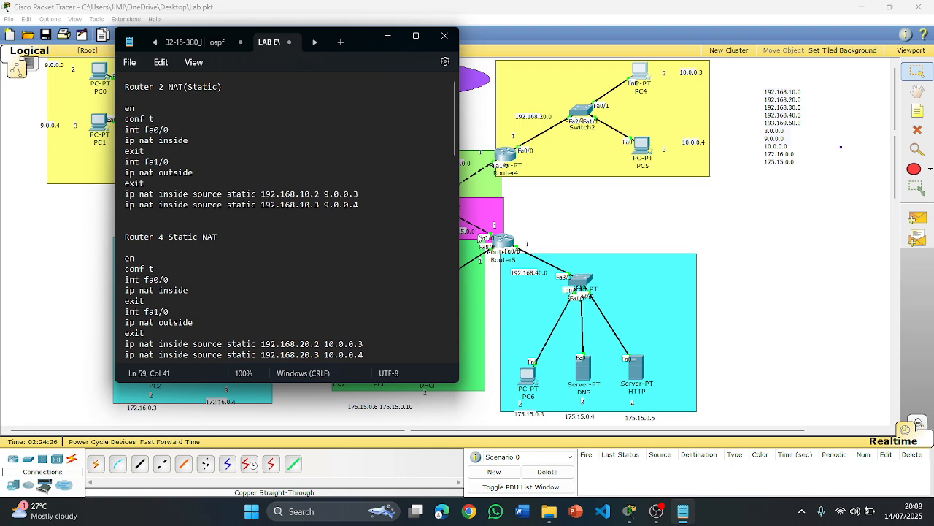
{"action": "scroll", "coordinate": [299, 229], "scroll_direction": "down", "scroll_amount": 8}
{"action": "scroll", "coordinate": [299, 231], "scroll_direction": "down", "scroll_amount": 5}
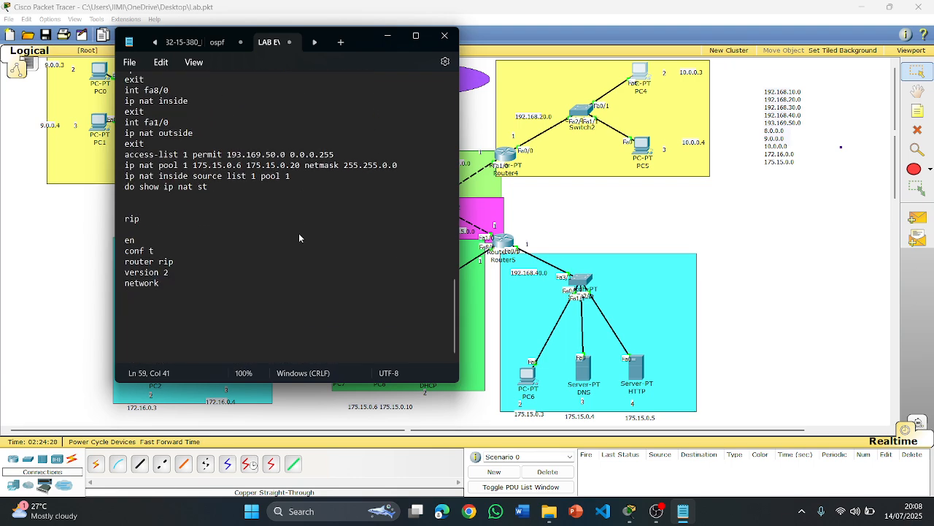
{"action": "scroll", "coordinate": [300, 228], "scroll_direction": "up", "scroll_amount": 12}
{"action": "scroll", "coordinate": [302, 228], "scroll_direction": "up", "scroll_amount": 2}
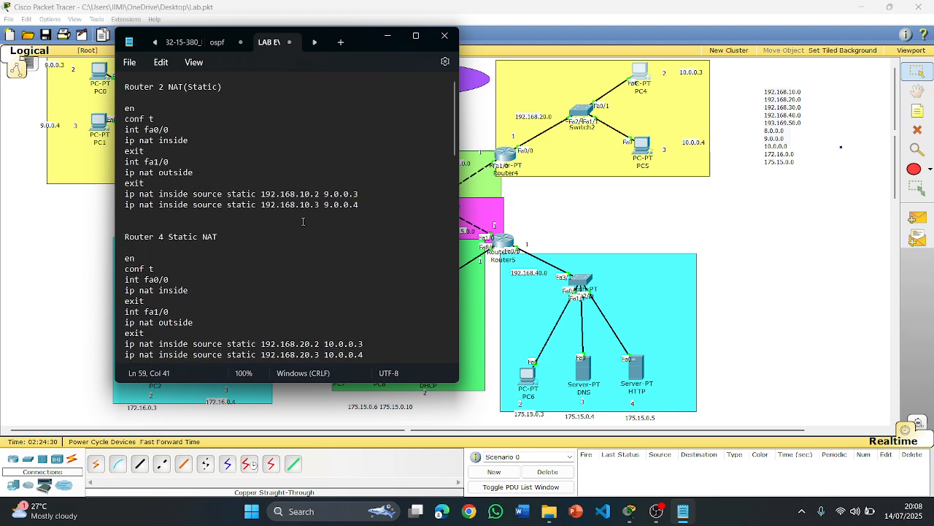
{"action": "left_click", "coordinate": [444, 36]}
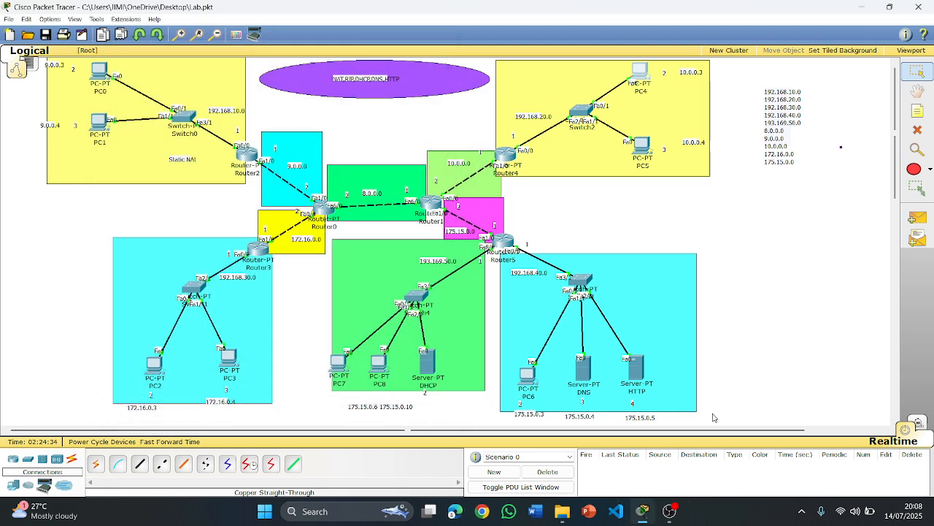
{"action": "left_click", "coordinate": [678, 509]}
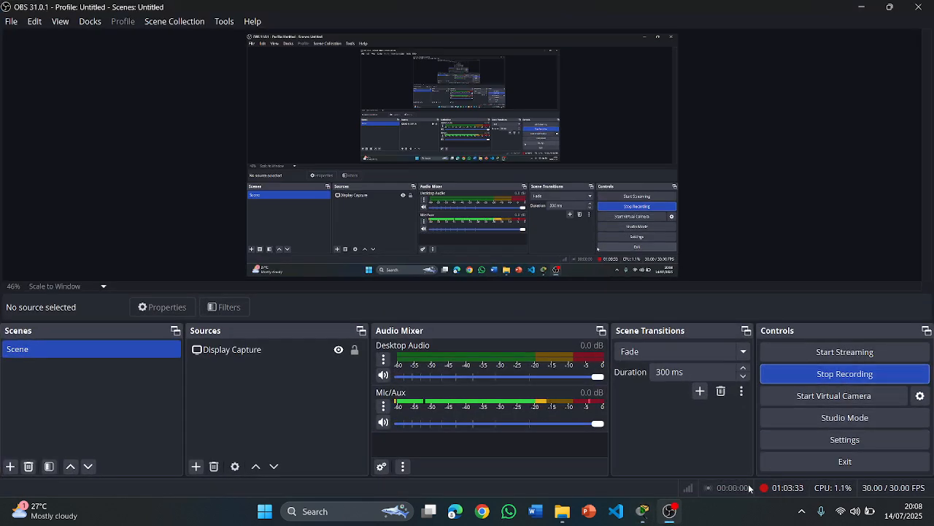